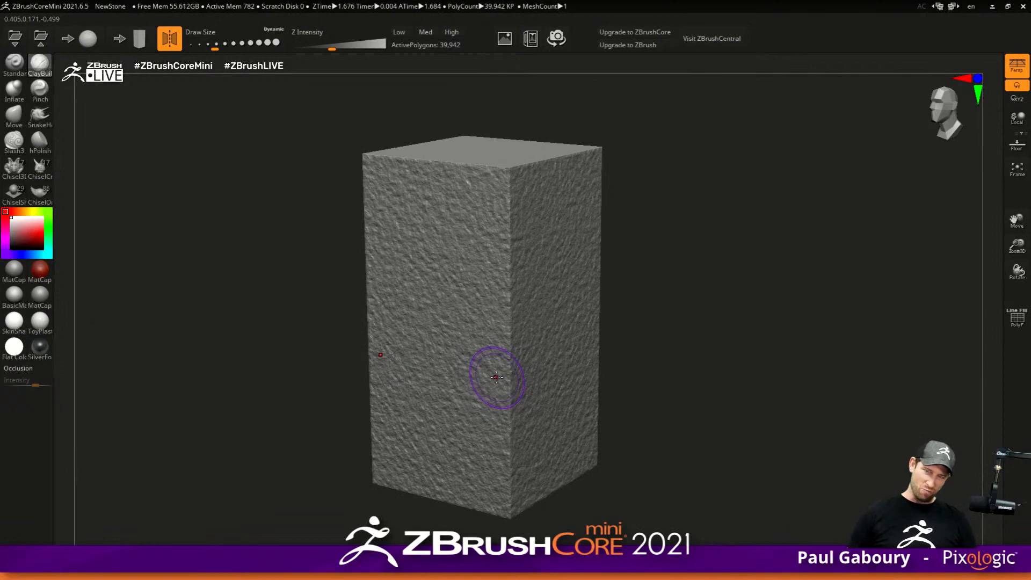
mouse_move(662, 339)
left_mouse_down()
mouse_move(663, 349)
mouse_move(674, 334)
left_mouse_up()
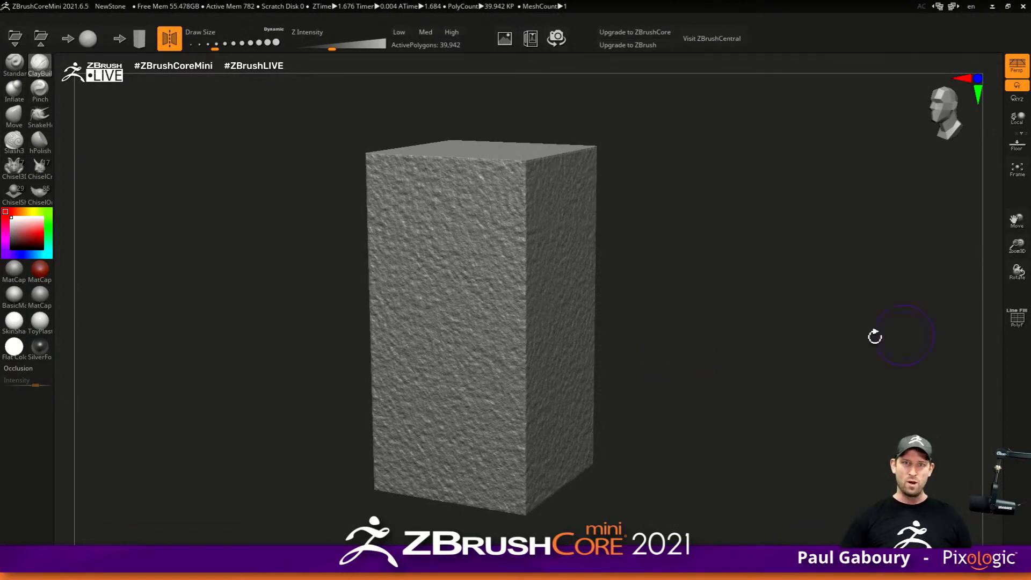
left_click_drag(781, 295, 694, 309)
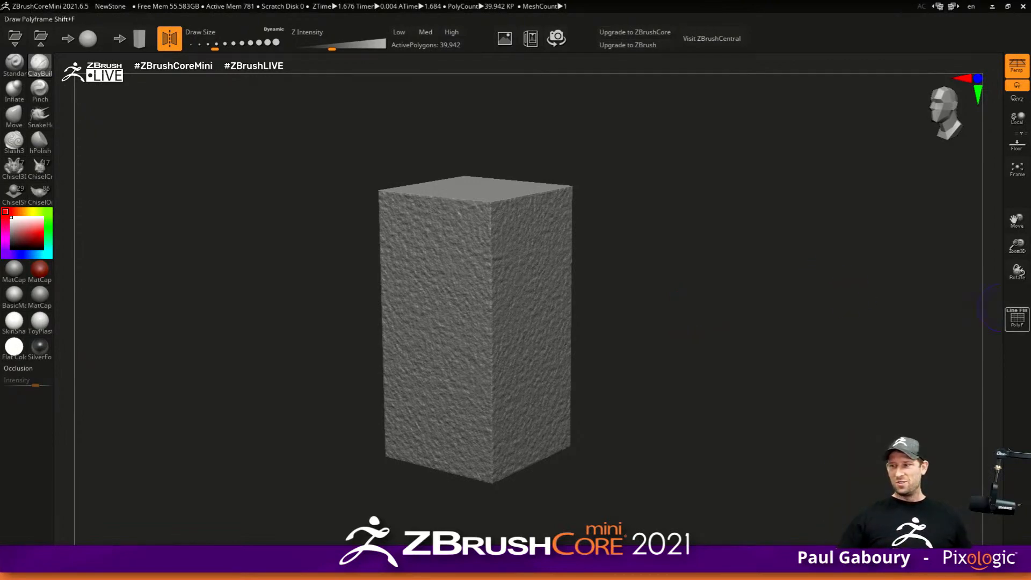
left_click_drag(697, 331, 689, 294)
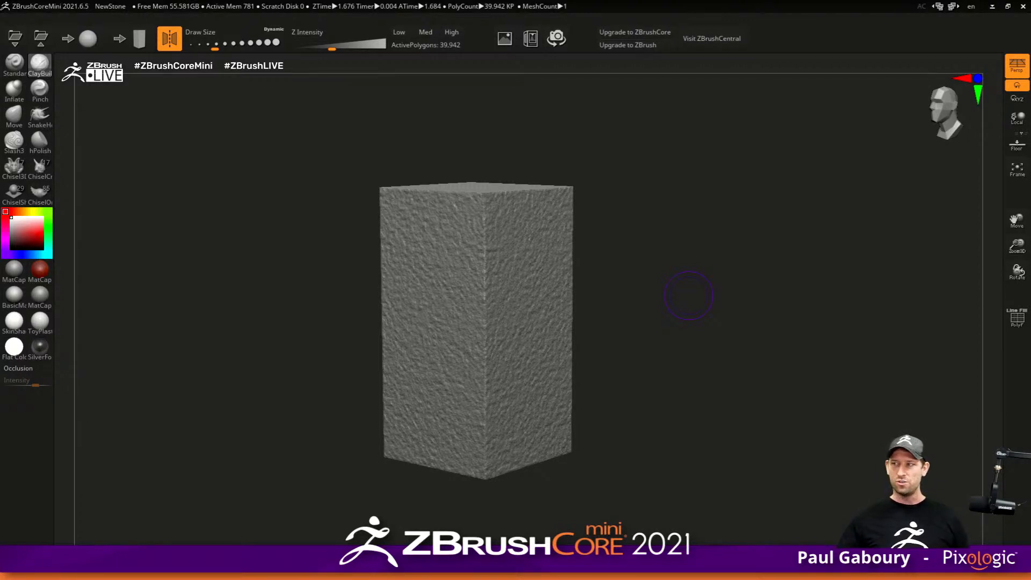
- Switch to the browser window showing ZBrushCentral's iMage3D Community Expo thread and maximize it
left_click_drag(1030, 110, 478, 12)
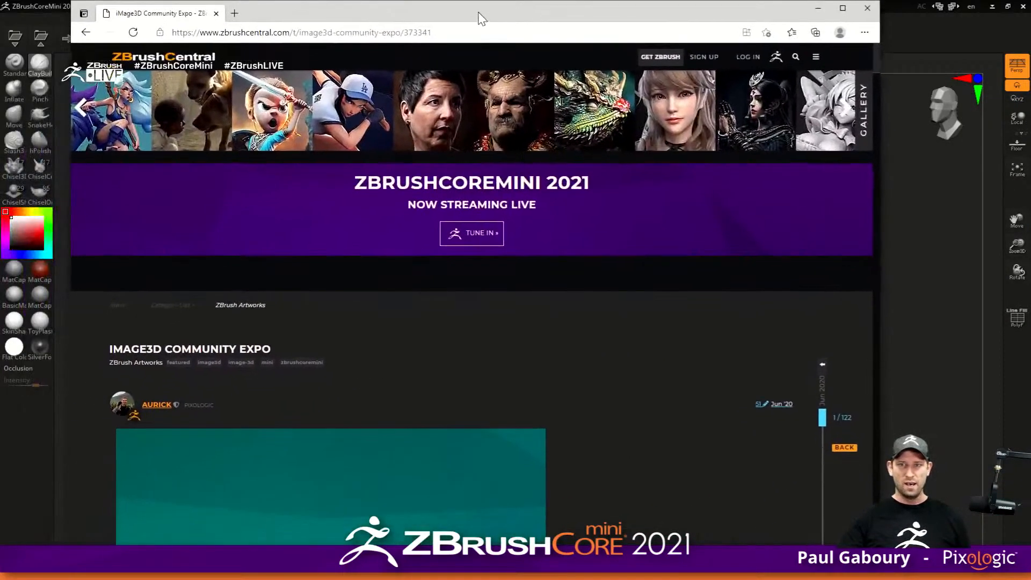
left_click(842, 8)
left_click(362, 27)
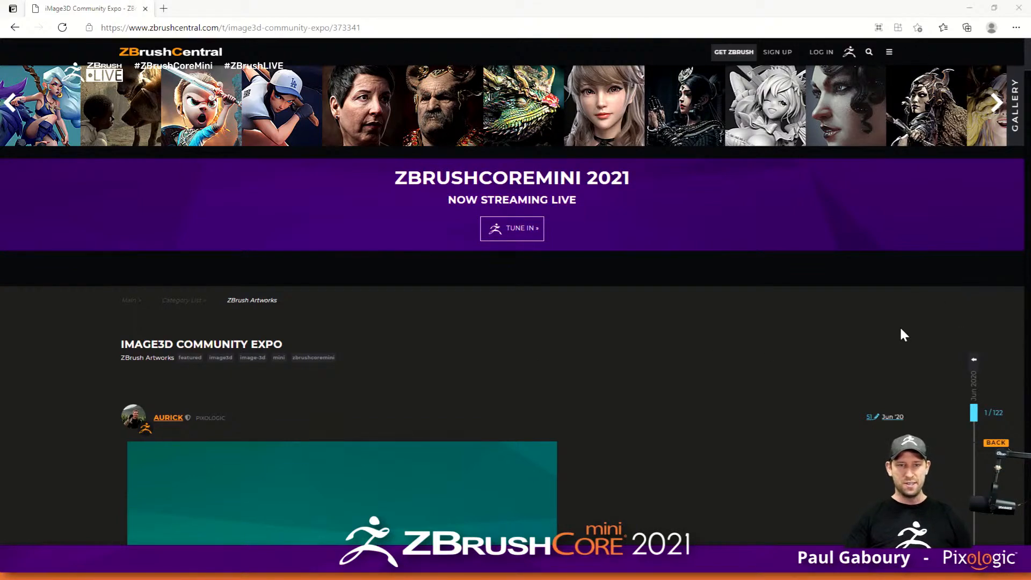
- Examine the sculpts shared in the posts of the iMage3D Community Expo thread, then return to the thread's beginning
scroll(508, 322, "down", 10)
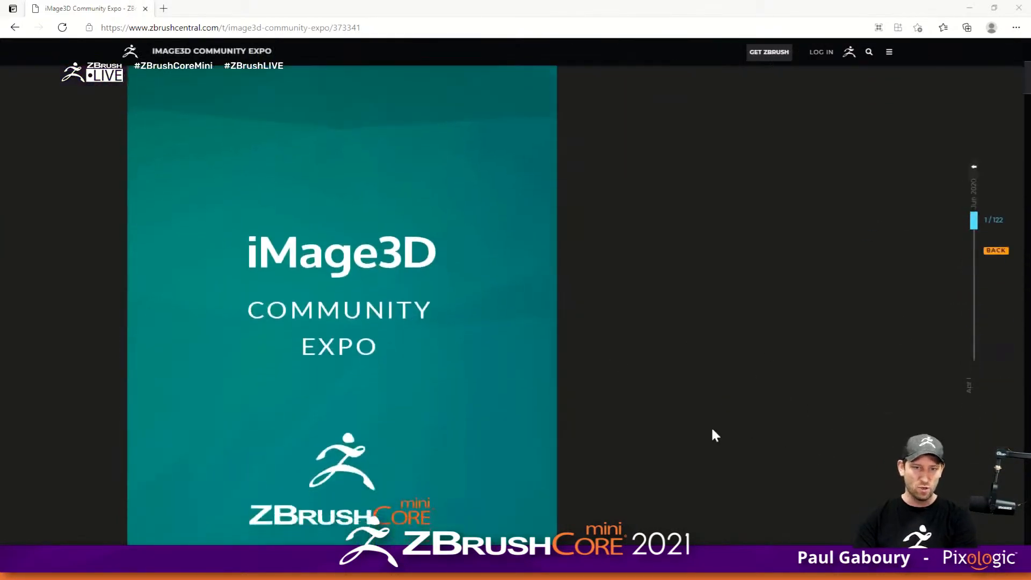
scroll(624, 339, "down", 8)
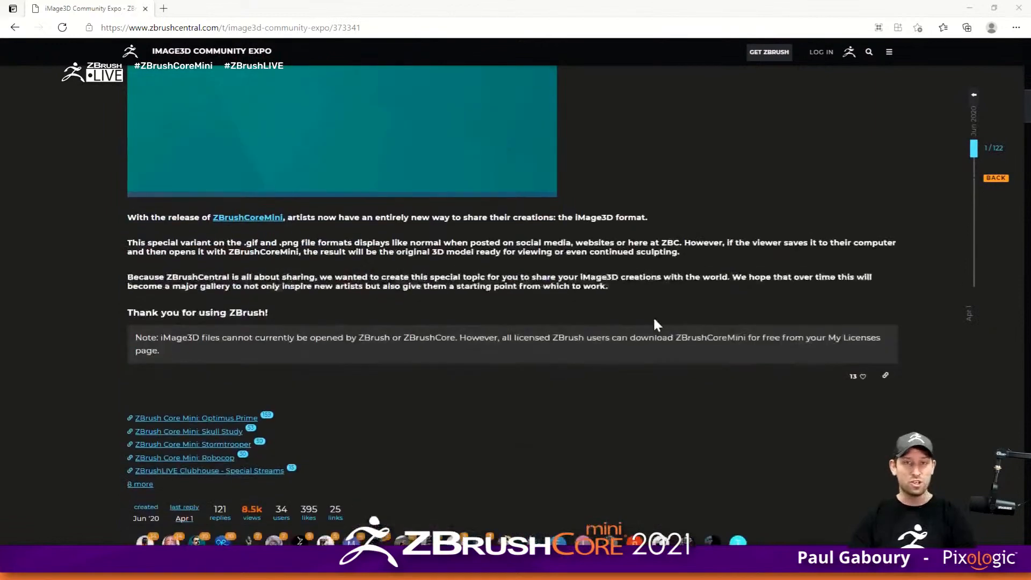
scroll(623, 322, "down", 8)
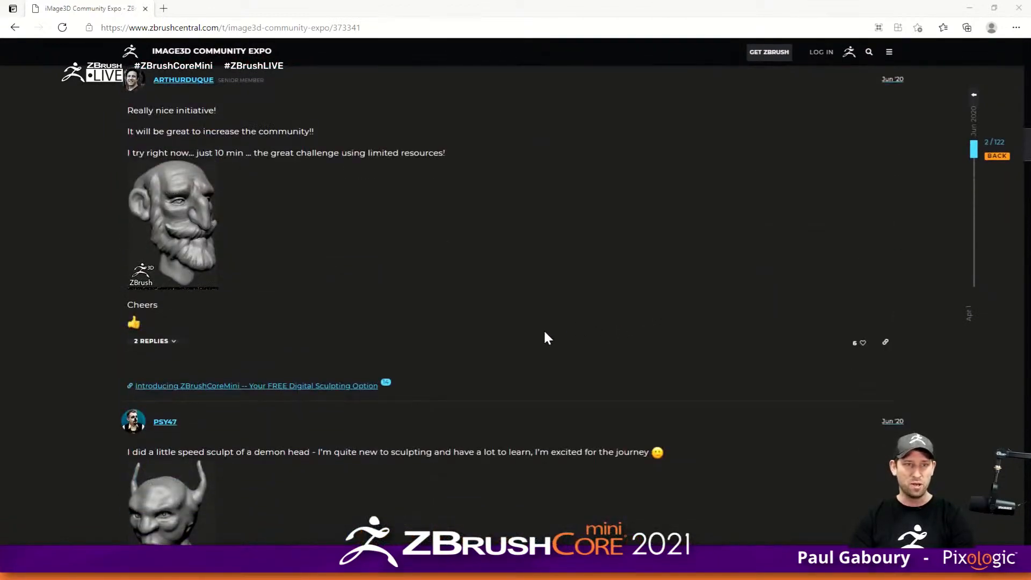
scroll(555, 311, "down", 7)
scroll(575, 335, "down", 6)
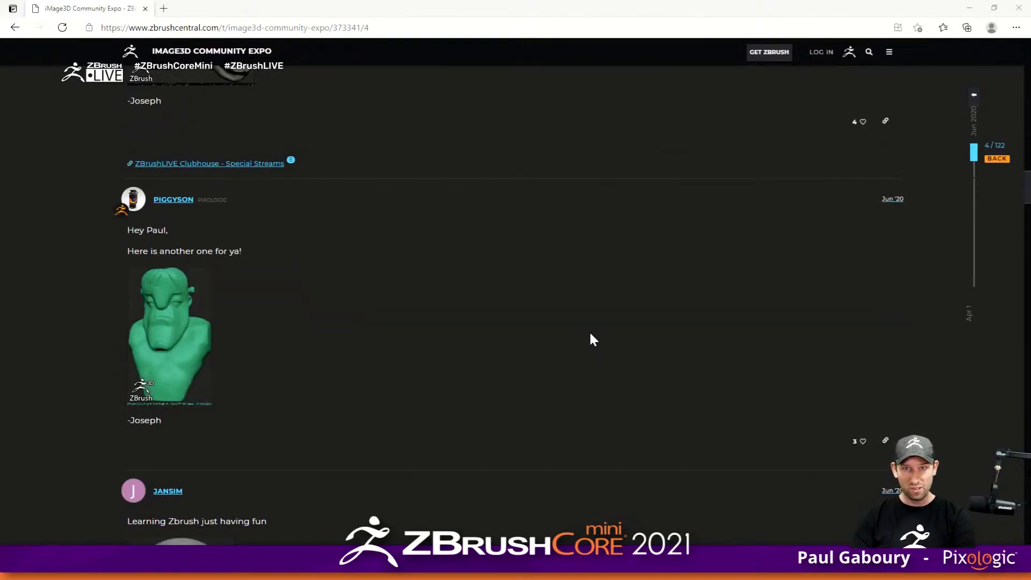
scroll(580, 339, "down", 7)
scroll(697, 338, "down", 10)
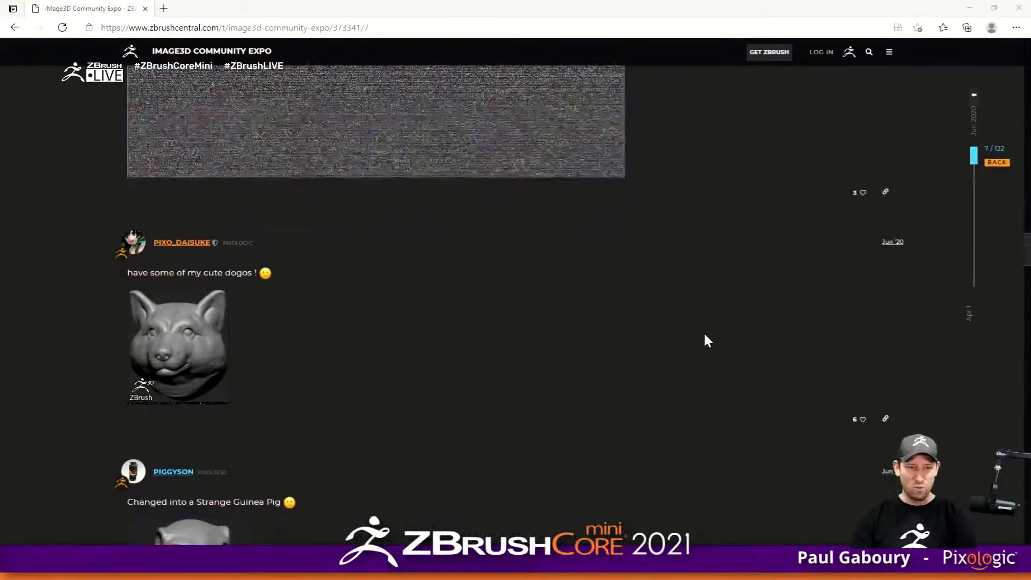
scroll(707, 340, "up", 8)
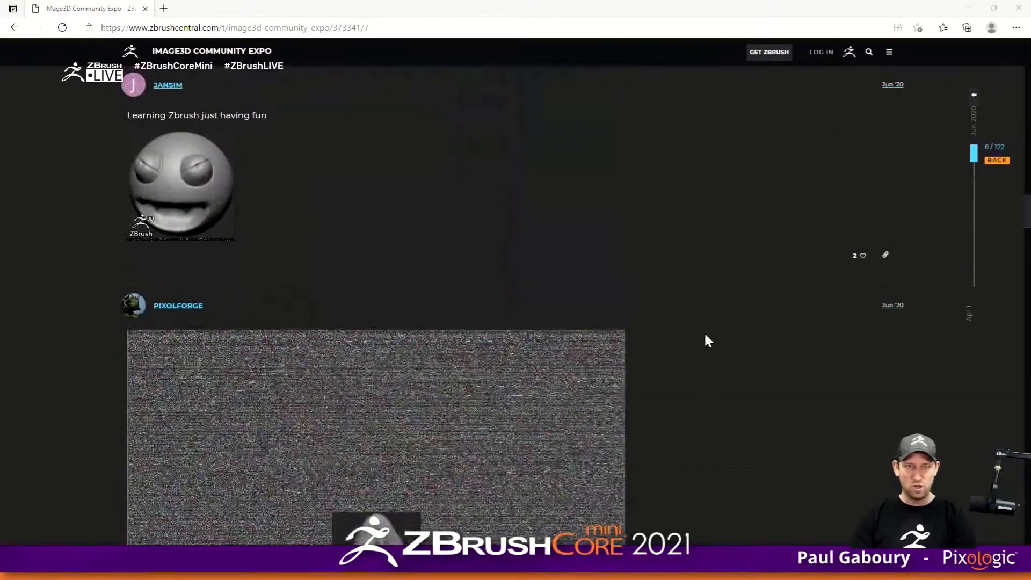
scroll(705, 336, "down", 4)
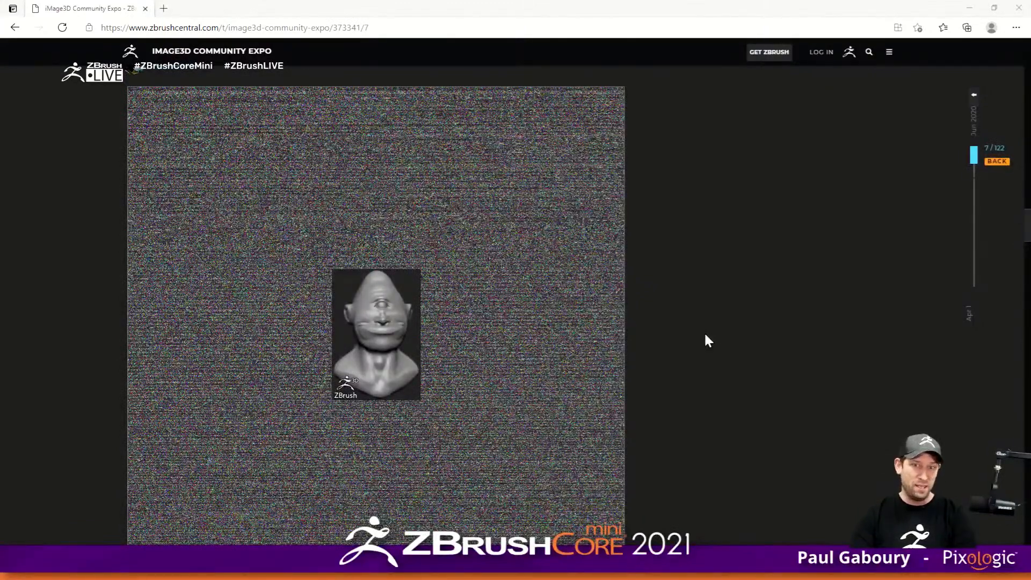
scroll(751, 375, "down", 10)
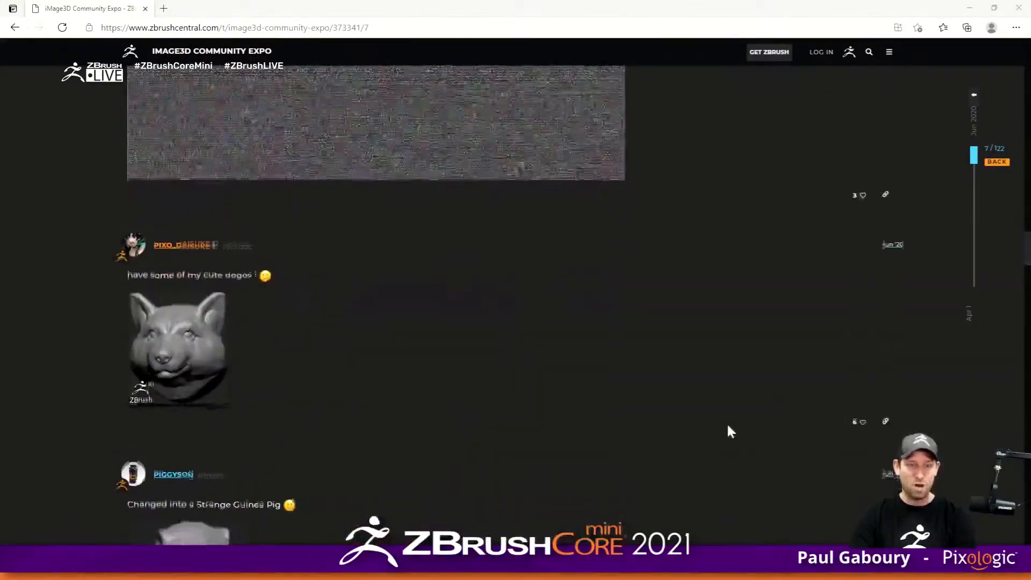
scroll(658, 333, "down", 12)
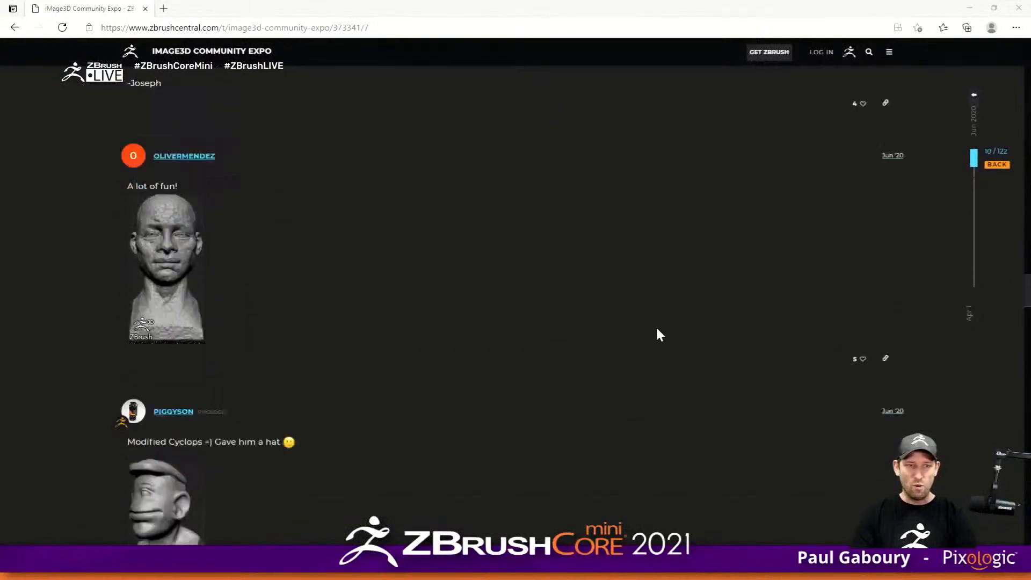
scroll(657, 329, "down", 5)
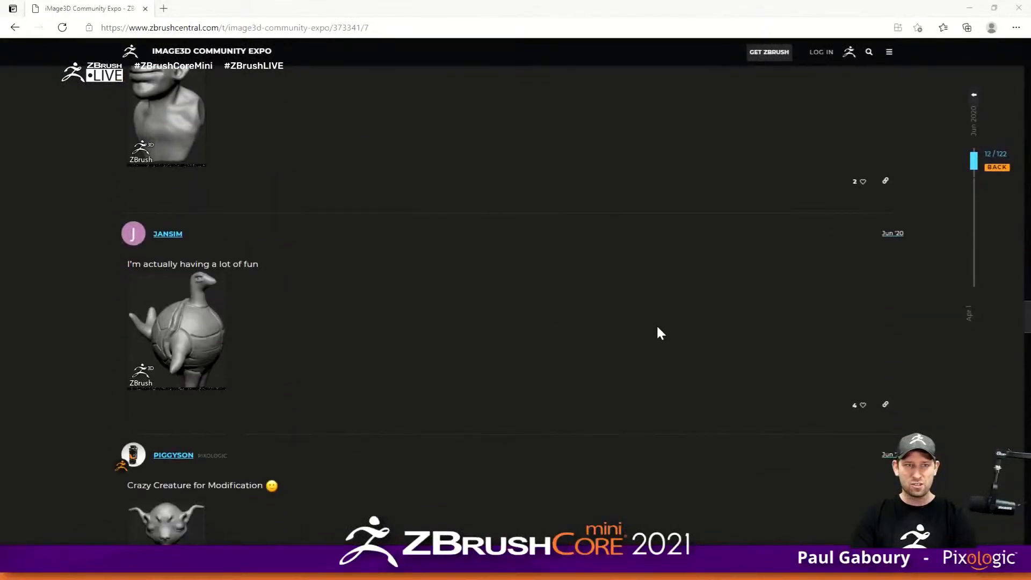
scroll(657, 327, "up", 5)
scroll(658, 322, "up", 12)
scroll(655, 325, "up", 18)
scroll(650, 320, "up", 10)
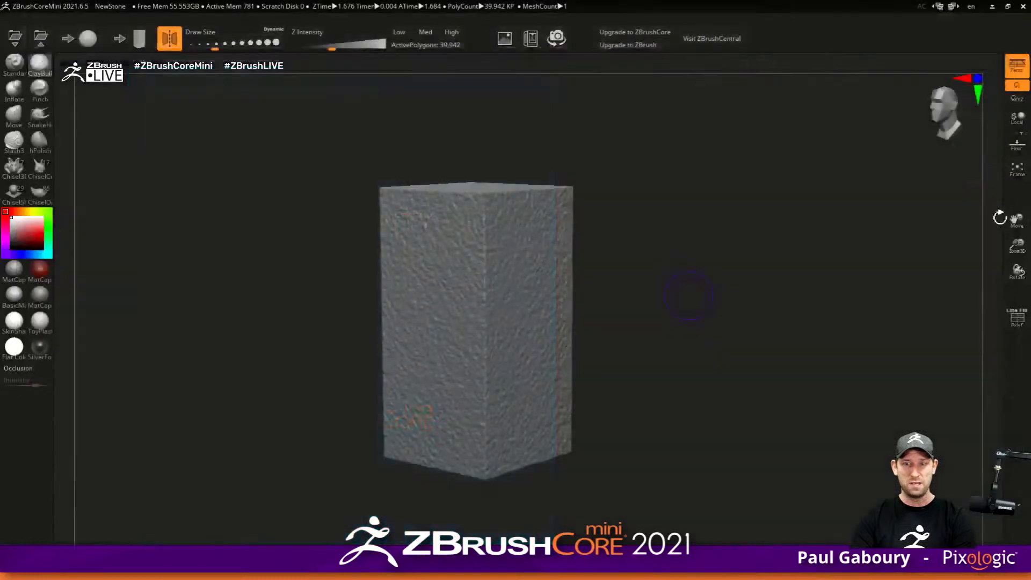
- Back in ZBrushCoreMini, open the Image01 dinosaur head project without saving the stone block, and inspect the model
left_click_drag(737, 355, 725, 358)
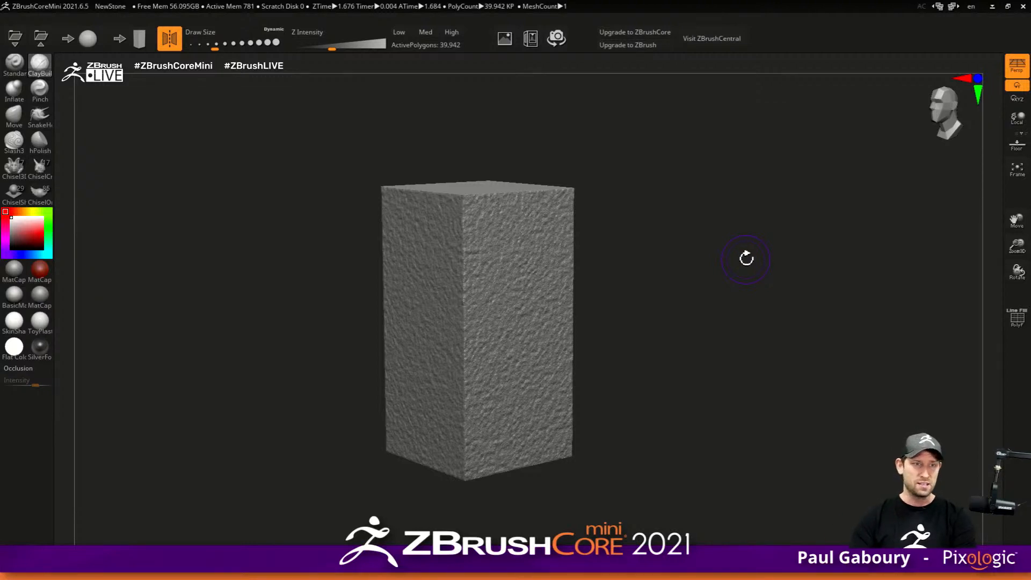
left_click(15, 39)
left_click(570, 332)
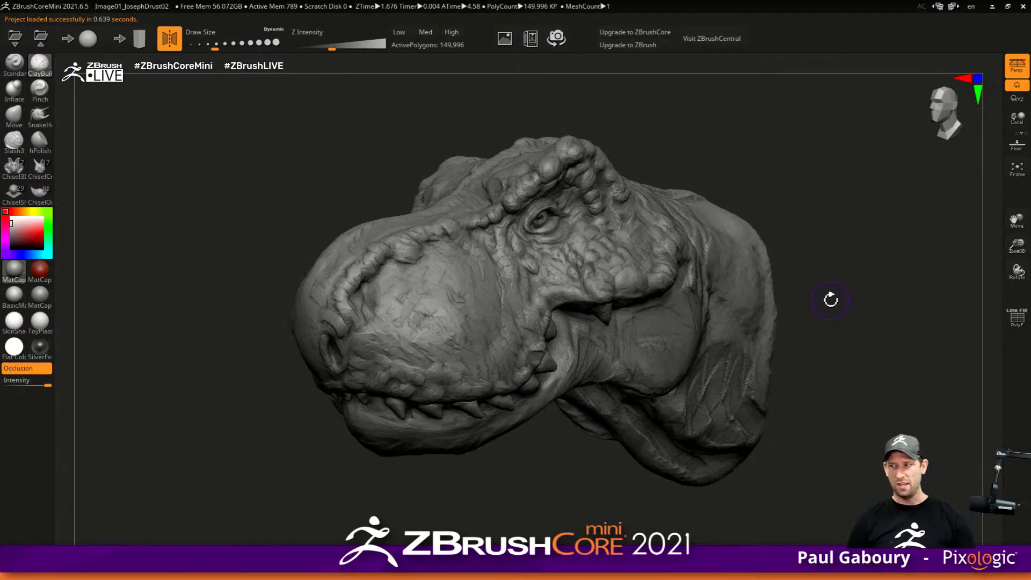
mouse_move(828, 387)
left_mouse_down()
mouse_move(782, 396)
mouse_move(824, 390)
mouse_move(546, 349)
mouse_move(650, 367)
mouse_move(593, 386)
mouse_move(606, 339)
mouse_move(640, 394)
mouse_move(593, 376)
mouse_move(391, 364)
mouse_move(471, 364)
mouse_move(472, 327)
mouse_move(449, 352)
mouse_move(433, 354)
mouse_move(430, 339)
mouse_move(472, 322)
mouse_move(452, 352)
mouse_move(440, 338)
mouse_move(462, 355)
mouse_move(446, 343)
mouse_move(485, 352)
left_mouse_up()
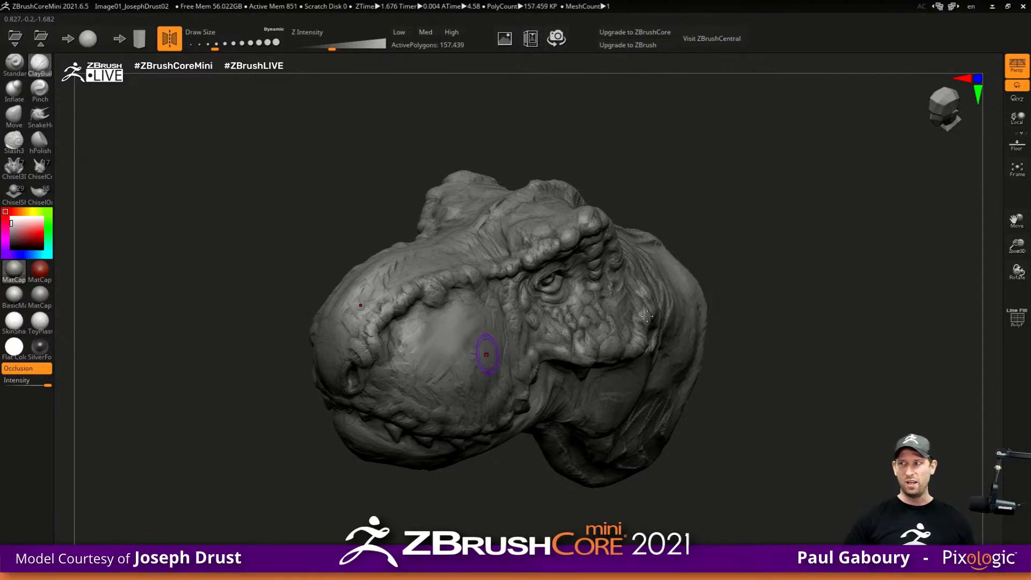
right_click_drag(558, 285, 483, 271)
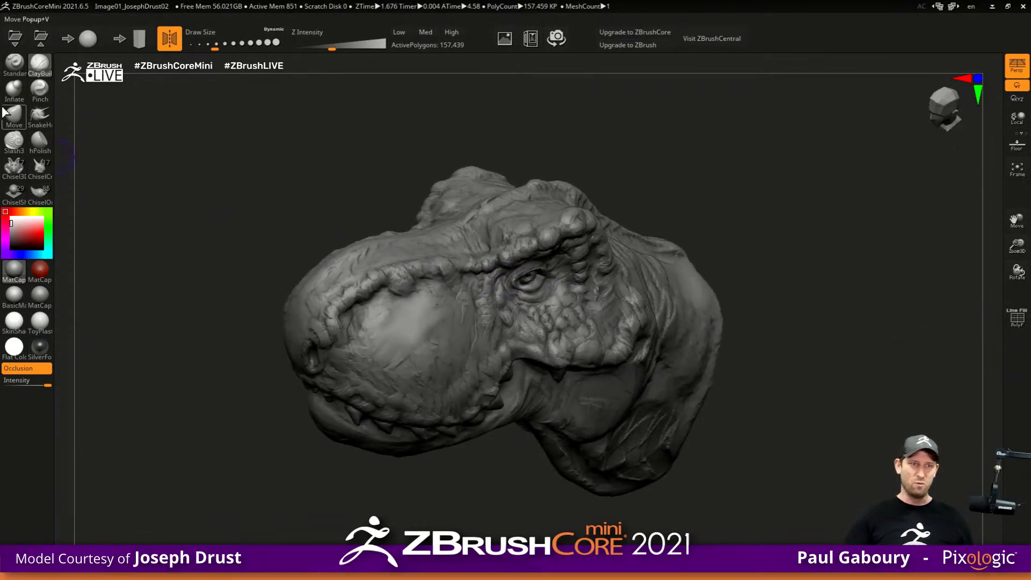
- Open the Image02 spider project without saving the dinosaur head, and inspect the spider on its boulder
left_click(17, 44)
left_click(555, 333)
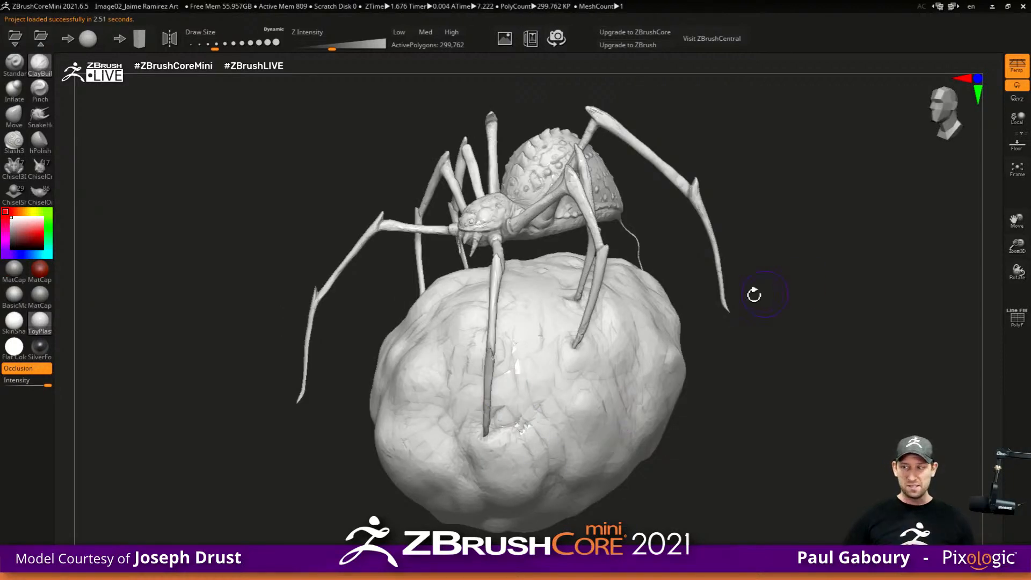
mouse_move(748, 356)
left_mouse_down()
mouse_move(764, 364)
mouse_move(741, 376)
mouse_move(789, 375)
mouse_move(750, 372)
left_mouse_up()
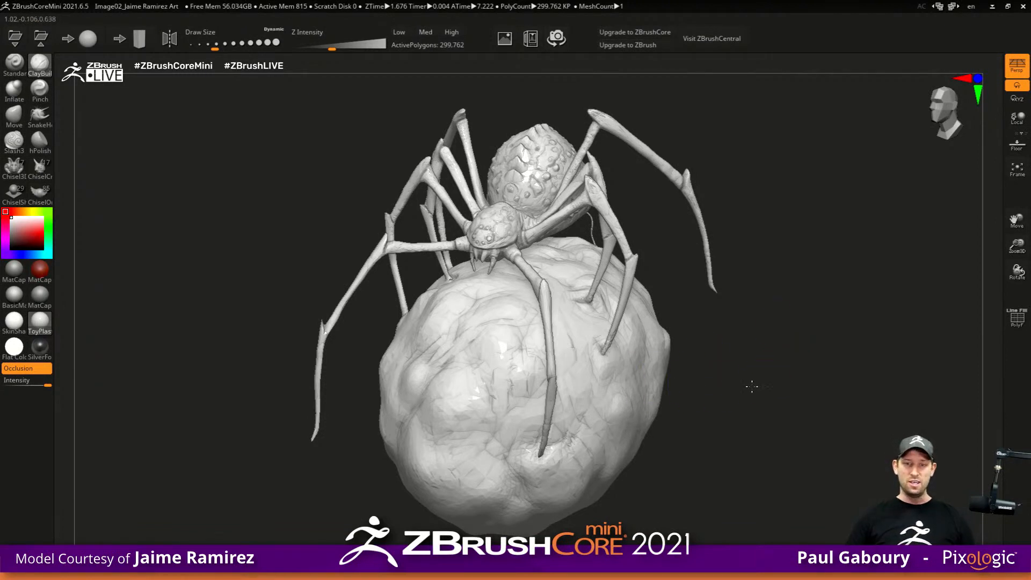
left_click_drag(751, 386, 774, 392)
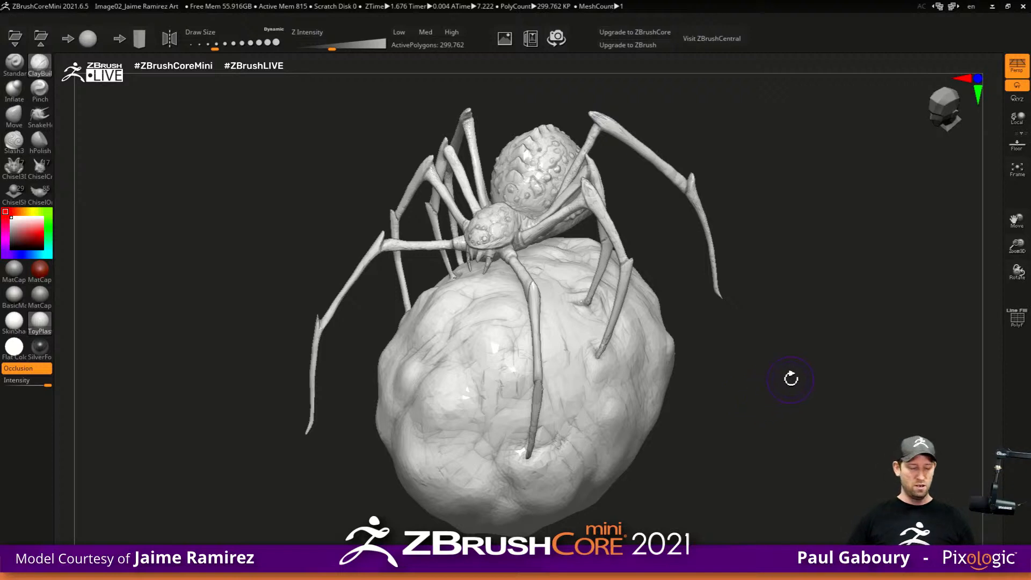
- Open the Image03 male torso project without saving the spider project, and inspect the figure
key("ctrl+o")
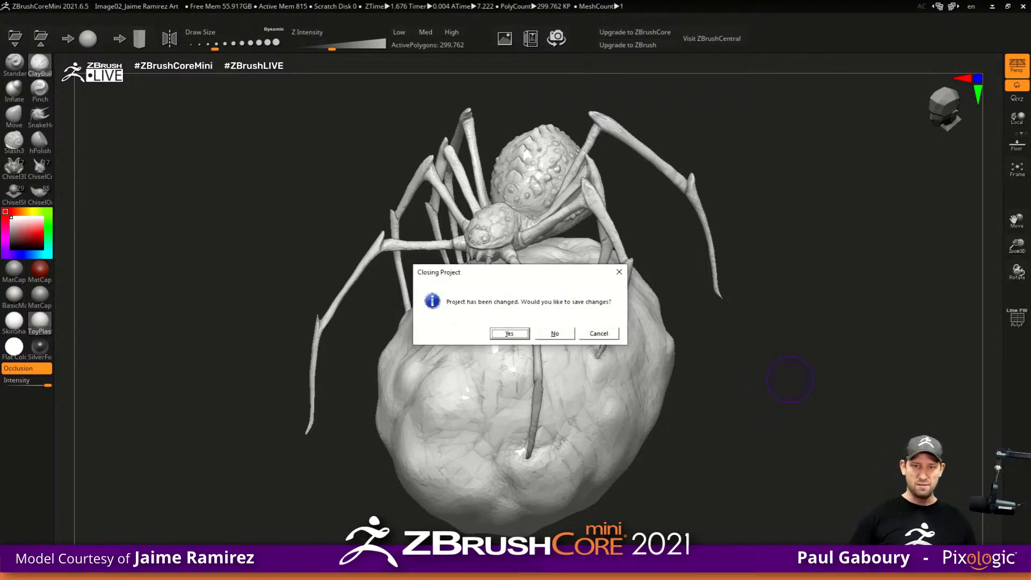
left_click(554, 334)
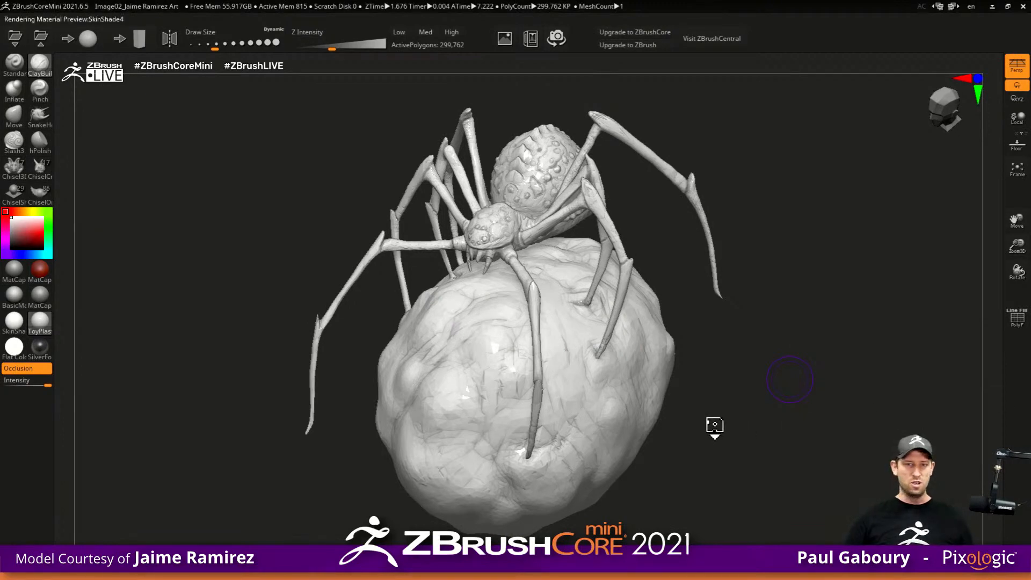
mouse_move(761, 390)
left_mouse_down()
mouse_move(819, 388)
mouse_move(768, 396)
mouse_move(814, 377)
mouse_move(770, 396)
mouse_move(794, 392)
mouse_move(710, 402)
mouse_move(762, 398)
mouse_move(736, 401)
mouse_move(796, 378)
mouse_move(748, 401)
mouse_move(641, 403)
mouse_move(741, 396)
mouse_move(778, 375)
mouse_move(762, 375)
mouse_move(777, 384)
mouse_move(751, 363)
left_mouse_up()
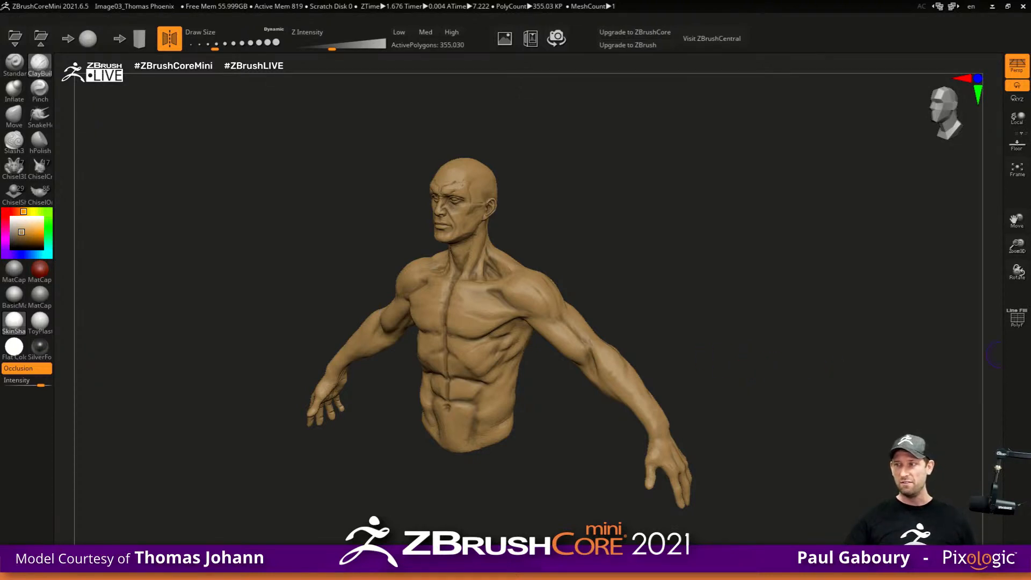
- Open the Image04 big cat project without saving the torso, and inspect the animal on its rock ledge
key("ctrl+o")
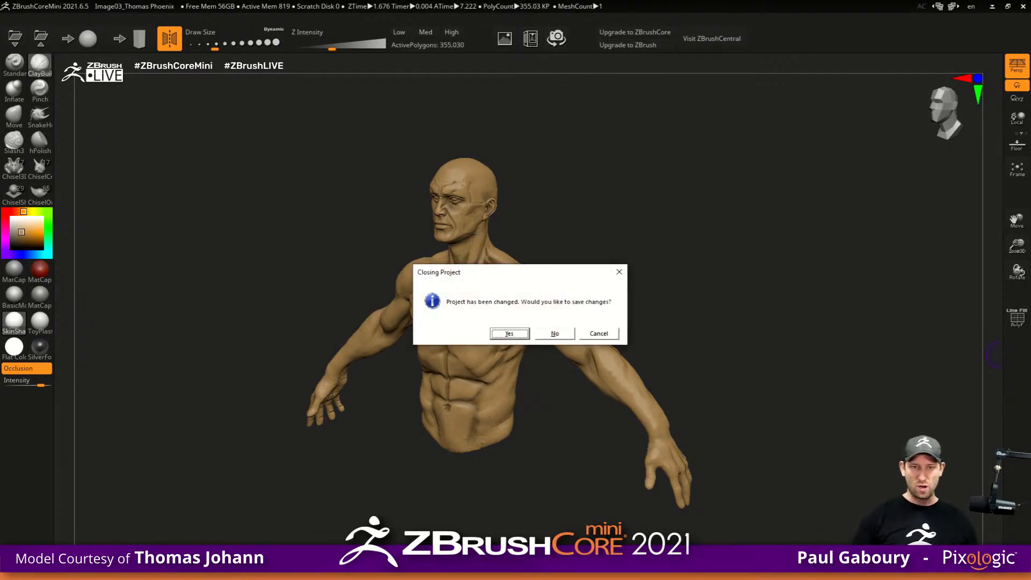
left_click(554, 334)
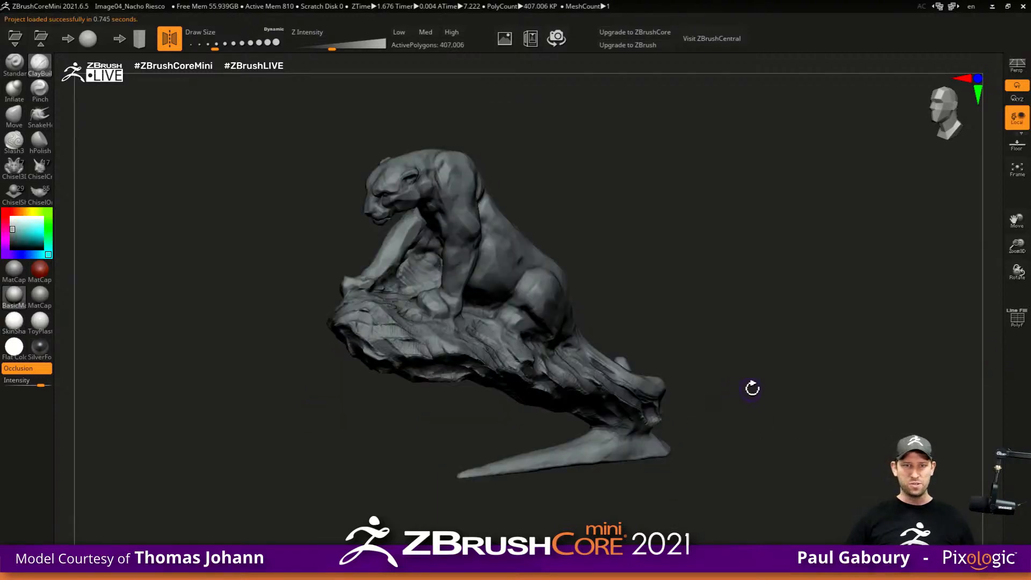
mouse_move(756, 405)
left_mouse_down()
mouse_move(766, 396)
mouse_move(822, 403)
mouse_move(780, 402)
mouse_move(791, 396)
mouse_move(720, 417)
mouse_move(766, 408)
mouse_move(757, 416)
mouse_move(740, 404)
mouse_move(727, 410)
mouse_move(738, 393)
mouse_move(839, 400)
mouse_move(726, 409)
mouse_move(780, 370)
mouse_move(782, 395)
mouse_move(762, 395)
mouse_move(778, 391)
left_mouse_up()
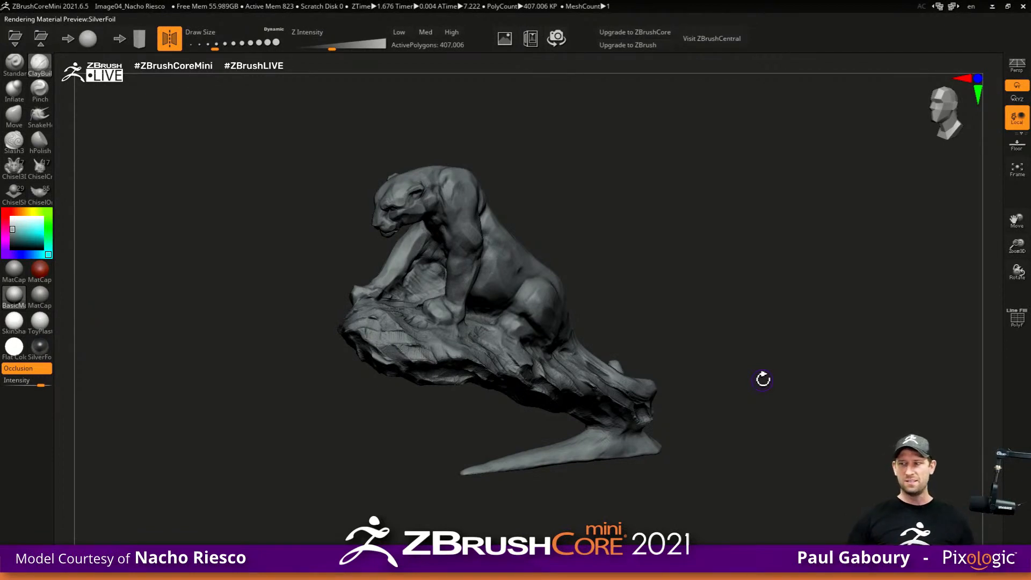
mouse_move(787, 401)
left_mouse_down()
mouse_move(720, 404)
mouse_move(829, 401)
mouse_move(759, 393)
mouse_move(797, 443)
mouse_move(780, 410)
mouse_move(778, 435)
mouse_move(748, 414)
mouse_move(780, 381)
mouse_move(805, 375)
mouse_move(741, 375)
mouse_move(791, 371)
left_mouse_up()
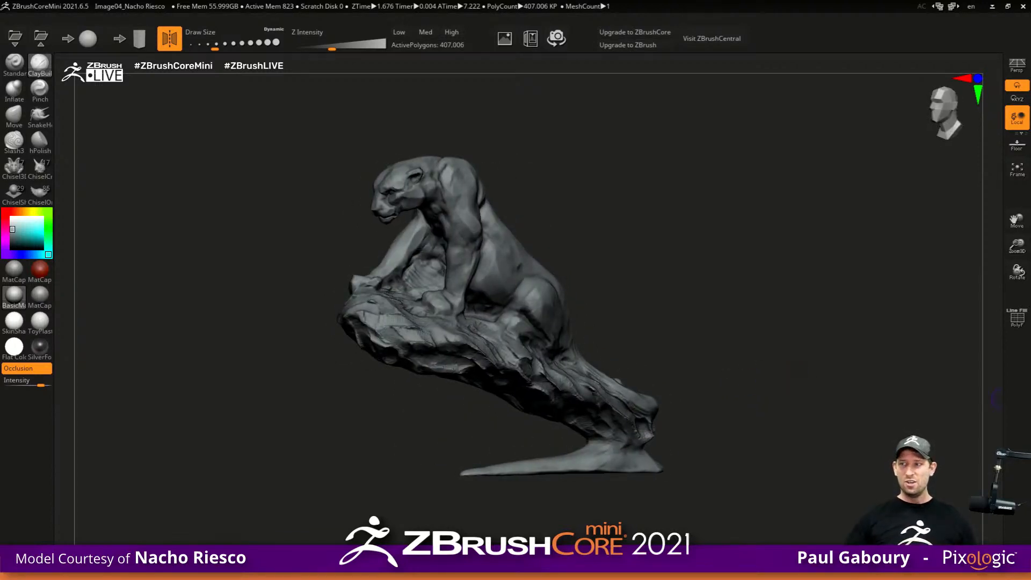
- Open the Image05_Histone project without saving the big cat, and inspect the bearded man's bust with the bird
key("ctrl+o")
left_click(553, 333)
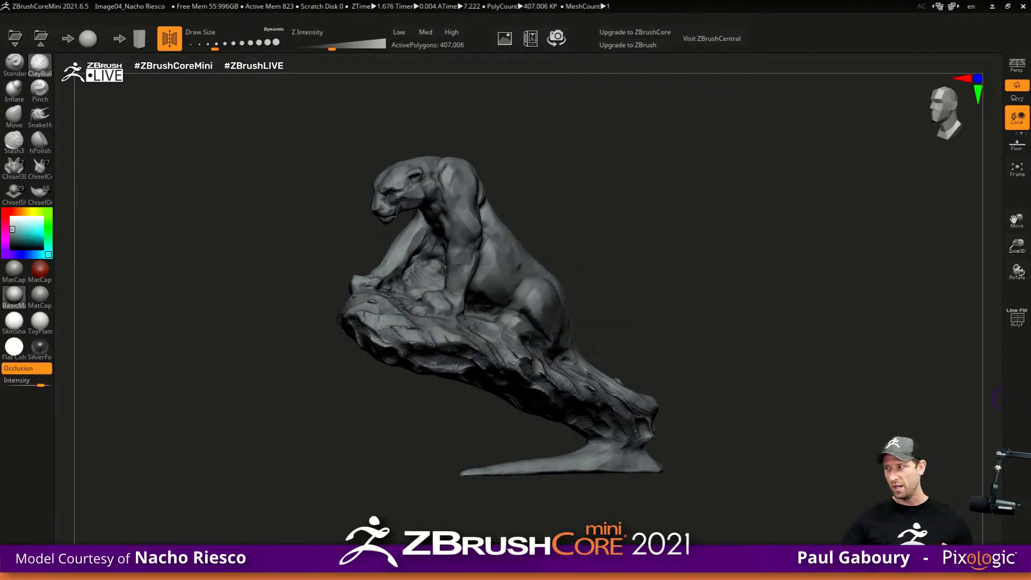
left_click_drag(743, 394, 784, 386)
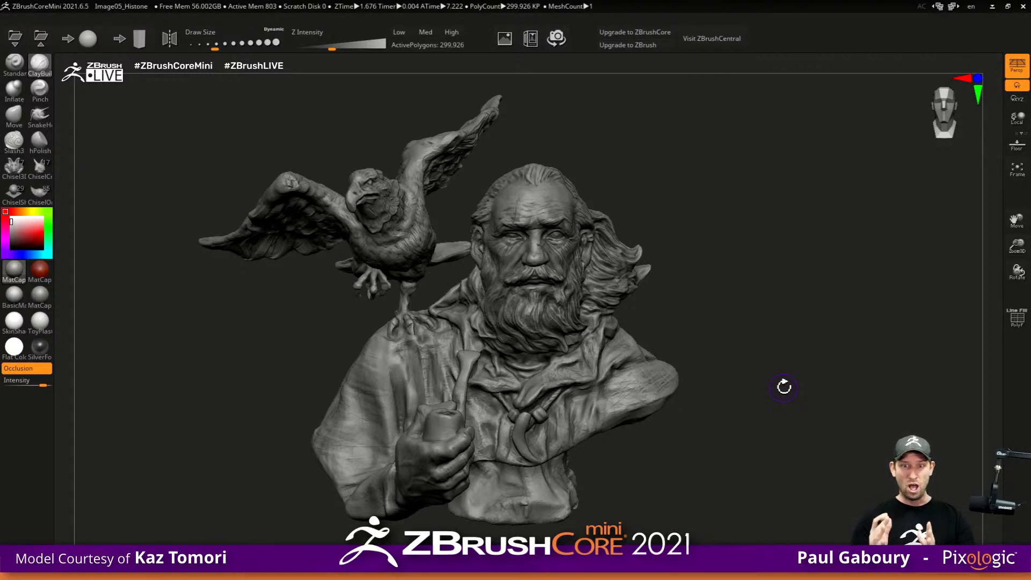
mouse_move(782, 331)
left_mouse_down()
mouse_move(683, 395)
mouse_move(791, 380)
mouse_move(778, 380)
mouse_move(778, 368)
mouse_move(792, 370)
mouse_move(743, 317)
mouse_move(755, 318)
left_mouse_up()
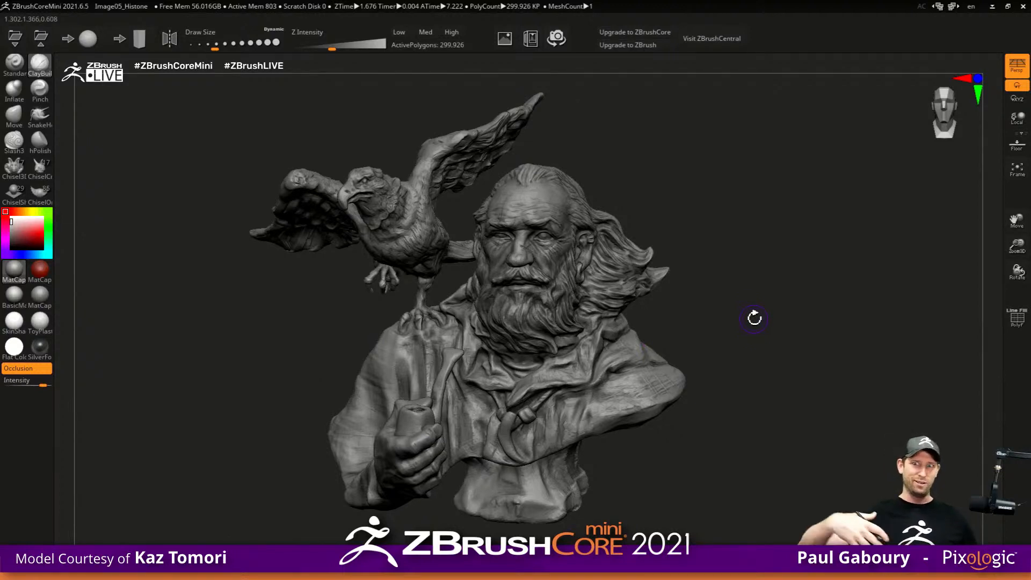
left_click_drag(797, 389, 811, 375)
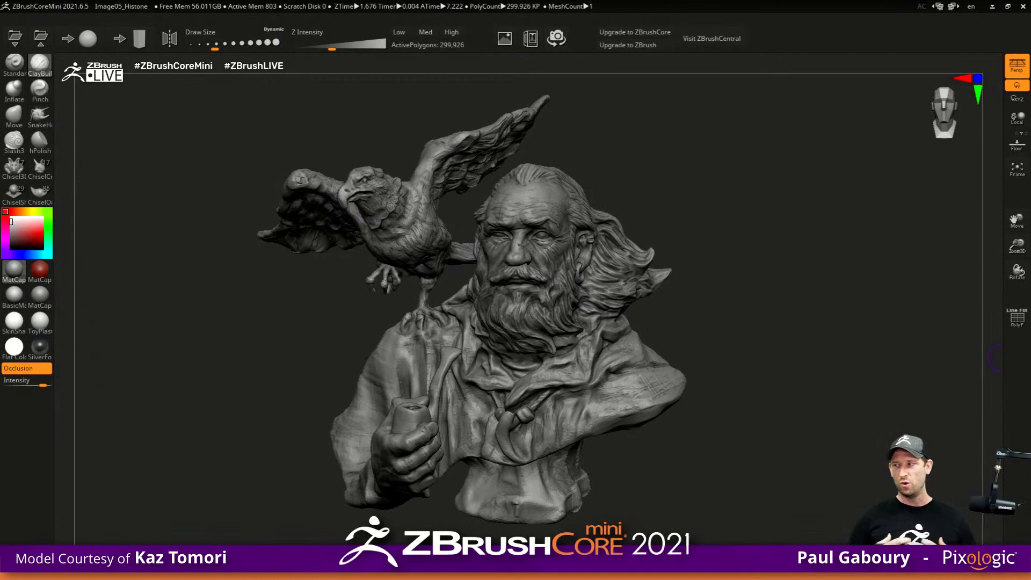
- Open the Image06_hedge_hog project without saving the bearded man's bust, and inspect the hedgehog
key("ctrl+o")
left_click(554, 334)
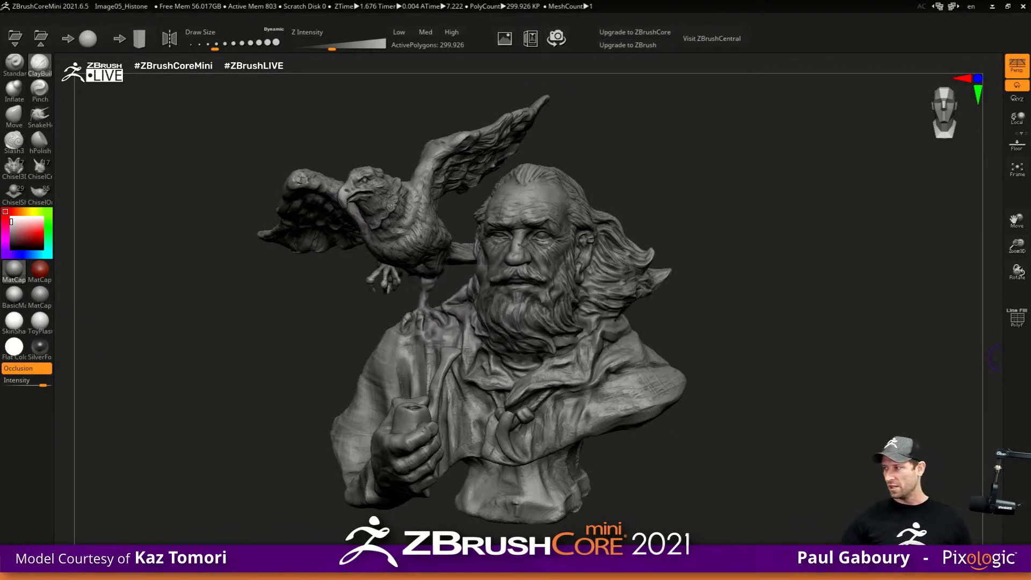
mouse_move(802, 364)
left_mouse_down()
mouse_move(765, 377)
mouse_move(807, 380)
mouse_move(790, 372)
left_mouse_up()
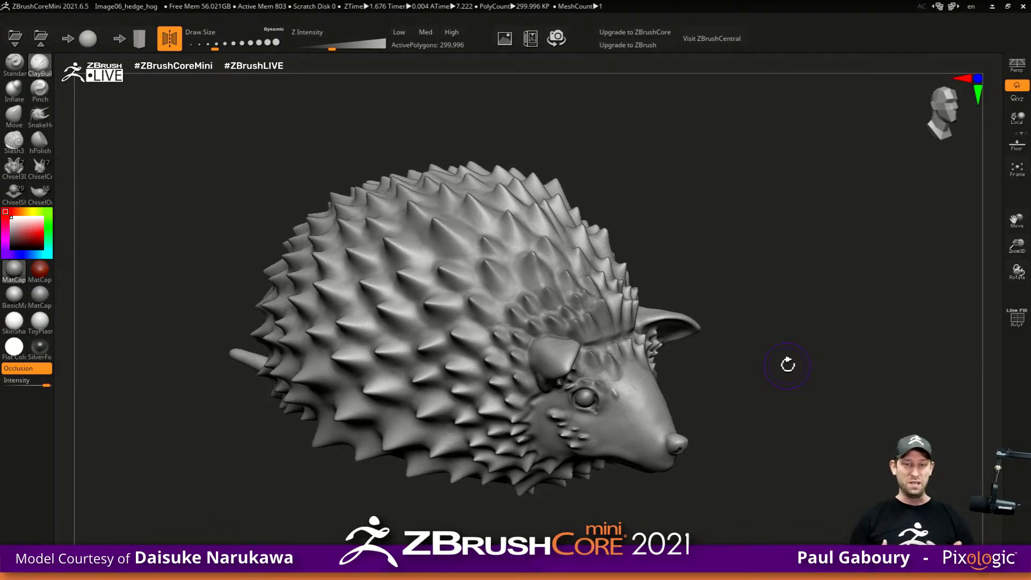
mouse_move(766, 364)
left_mouse_down()
mouse_move(764, 375)
mouse_move(764, 366)
left_mouse_up()
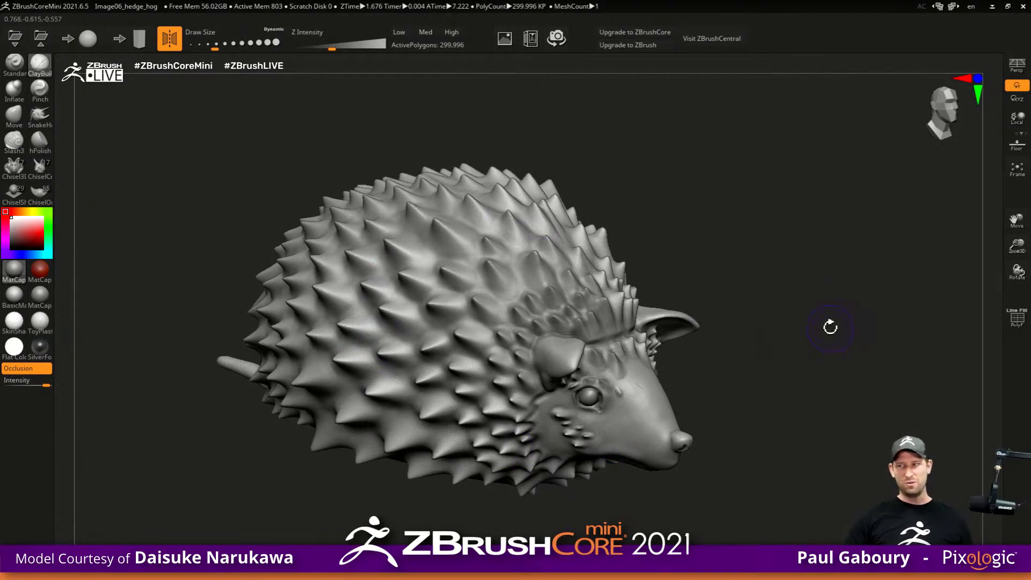
- Open the Image07 robotic helmet project without saving the hedgehog, and inspect the helmet from the front, back and side
key("ctrl+o")
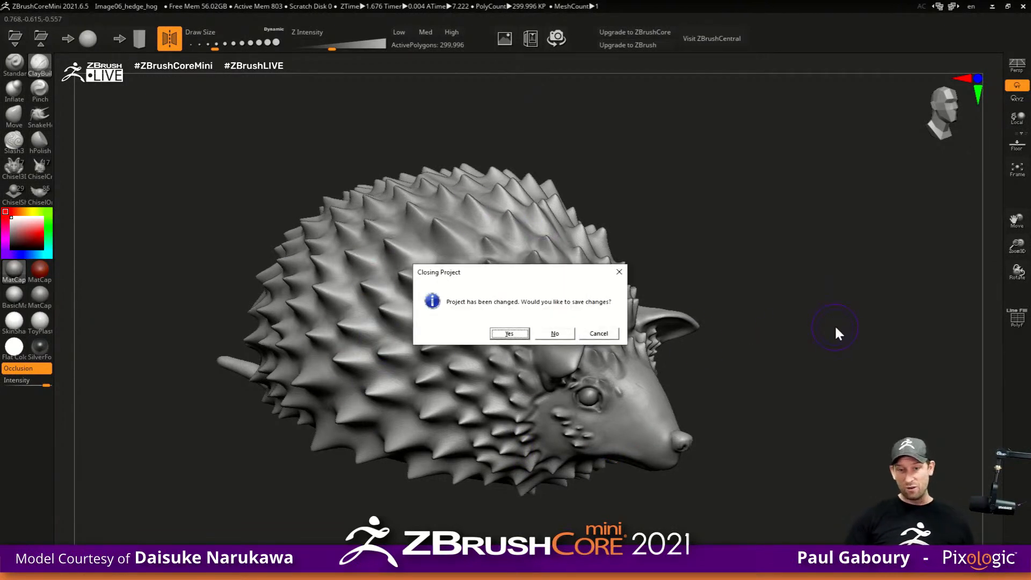
left_click(555, 334)
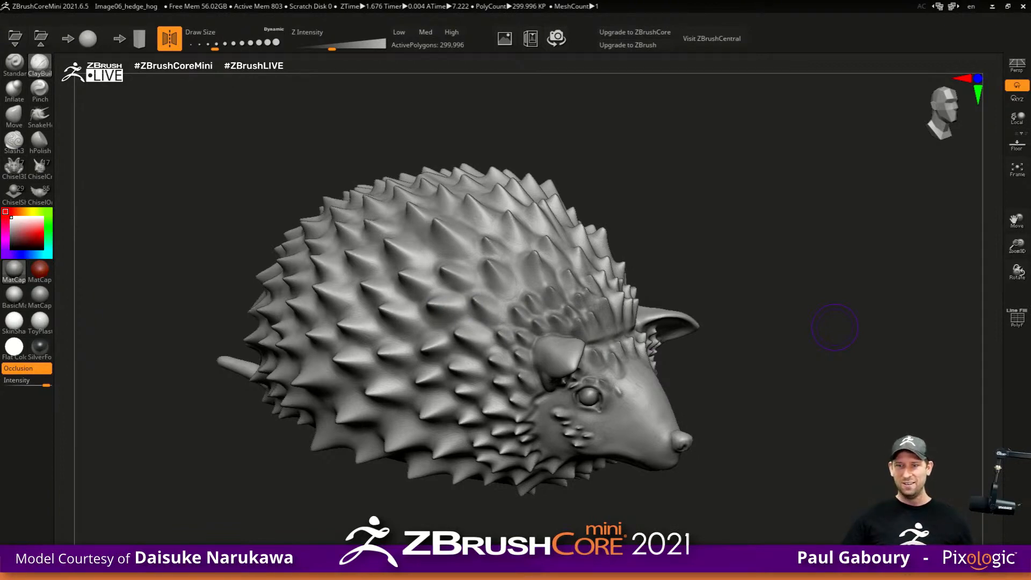
left_click_drag(722, 414, 717, 381)
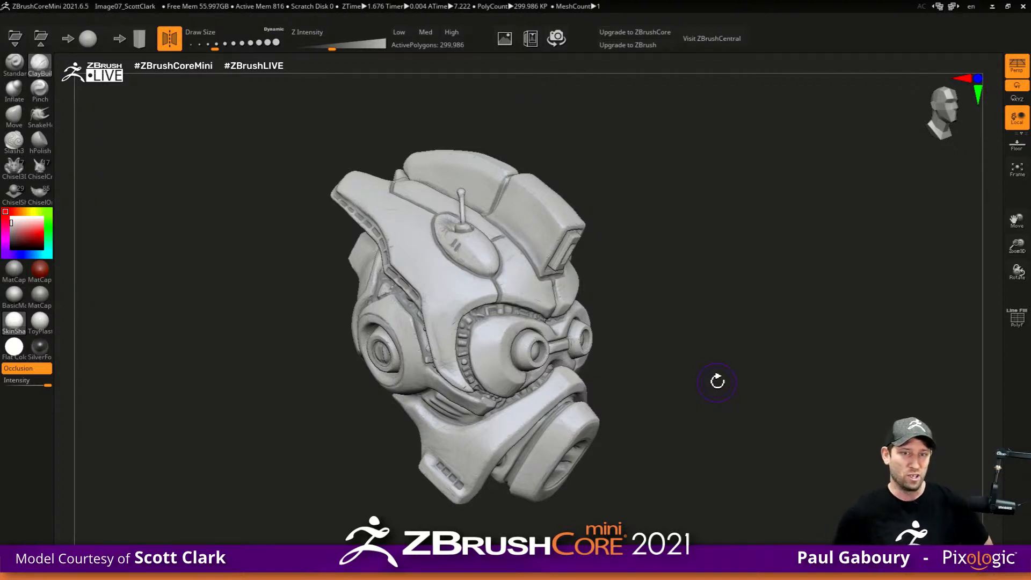
left_click_drag(732, 375, 656, 385)
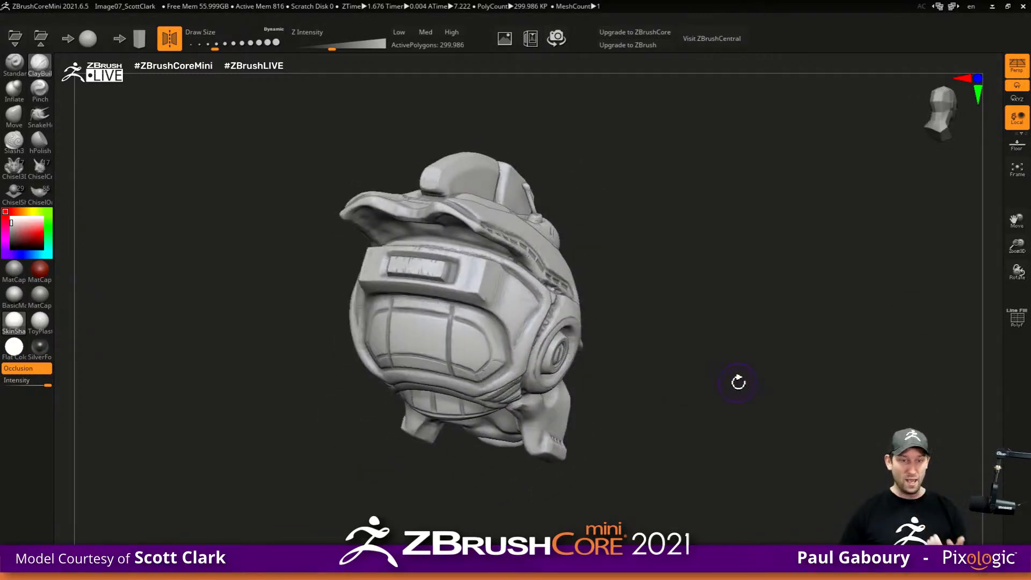
left_click_drag(746, 382, 728, 367)
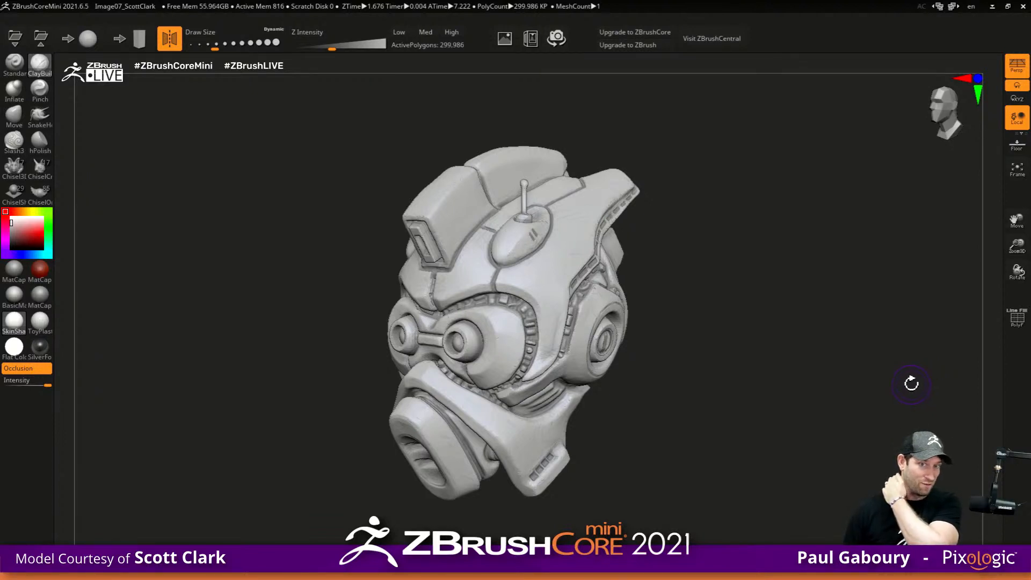
left_click_drag(827, 395, 795, 397)
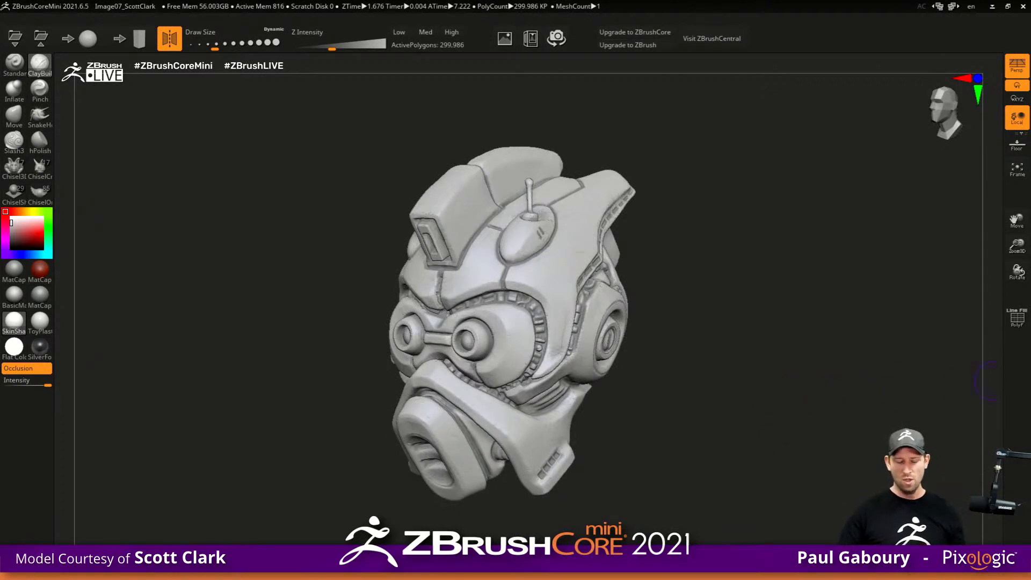
- Open the Gillman_Final project without saving the helmet, and inspect the fish creature's bust
key("ctrl+o")
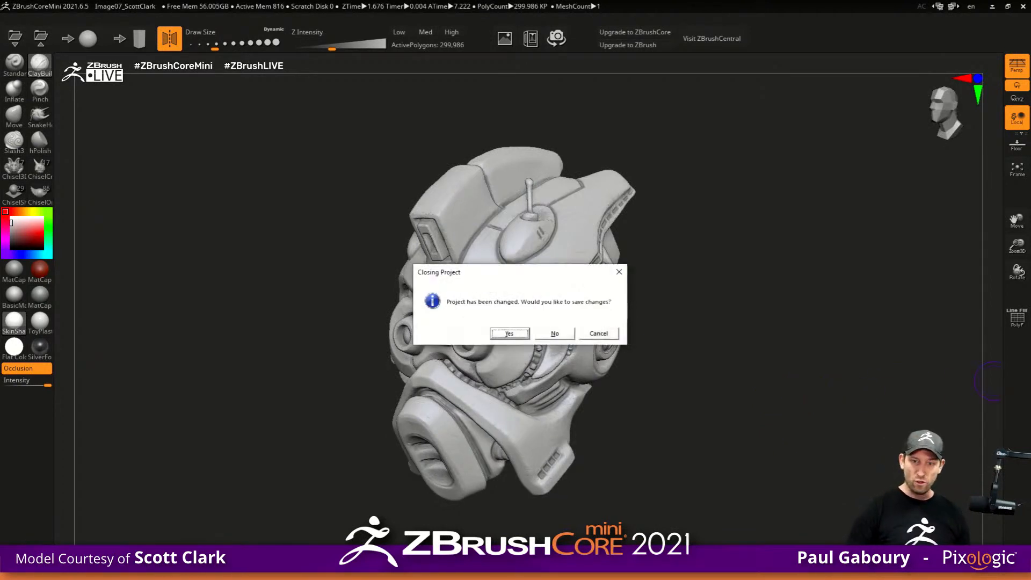
left_click(555, 333)
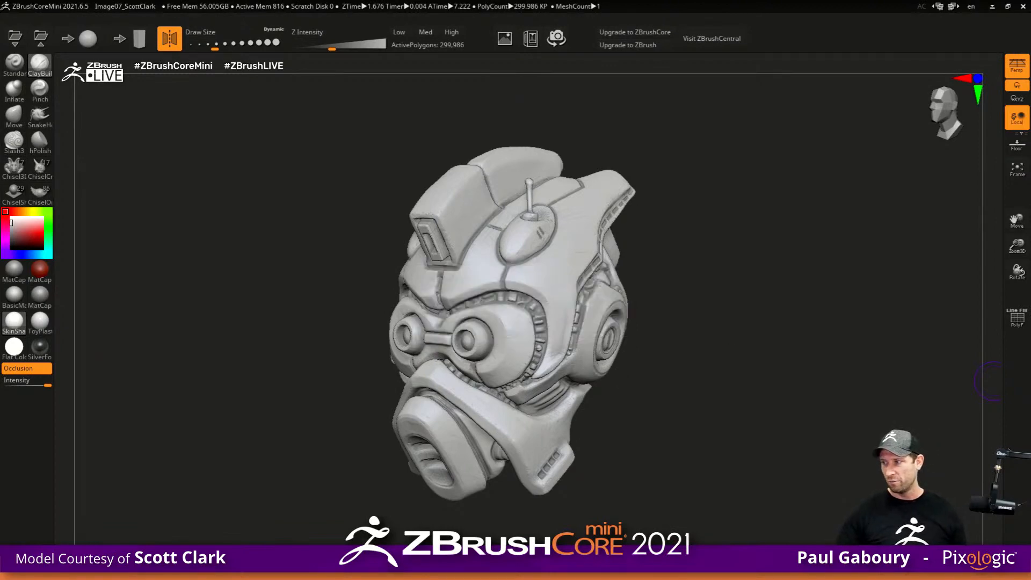
left_click_drag(718, 363, 692, 359)
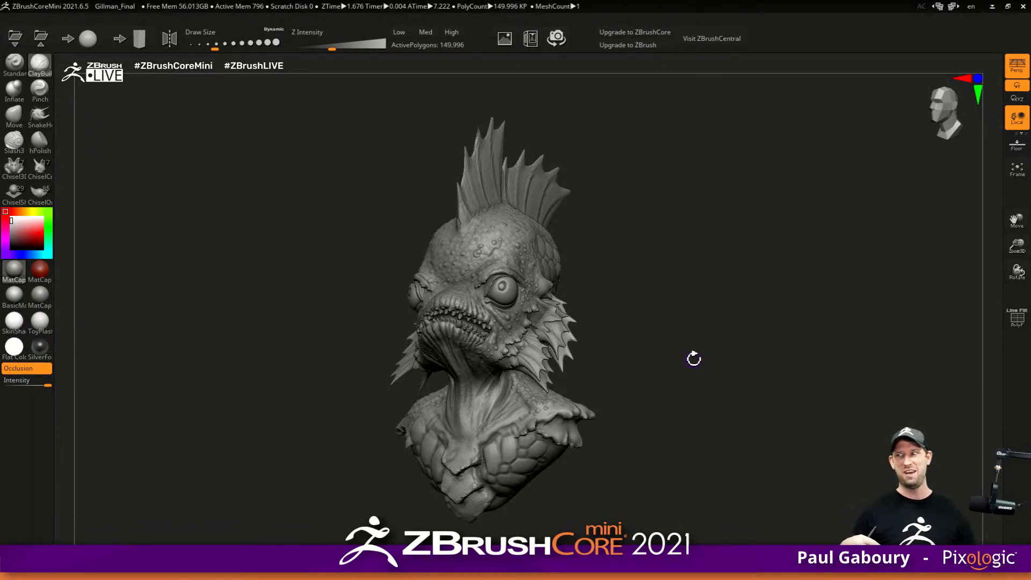
left_click_drag(1018, 366, 1019, 437)
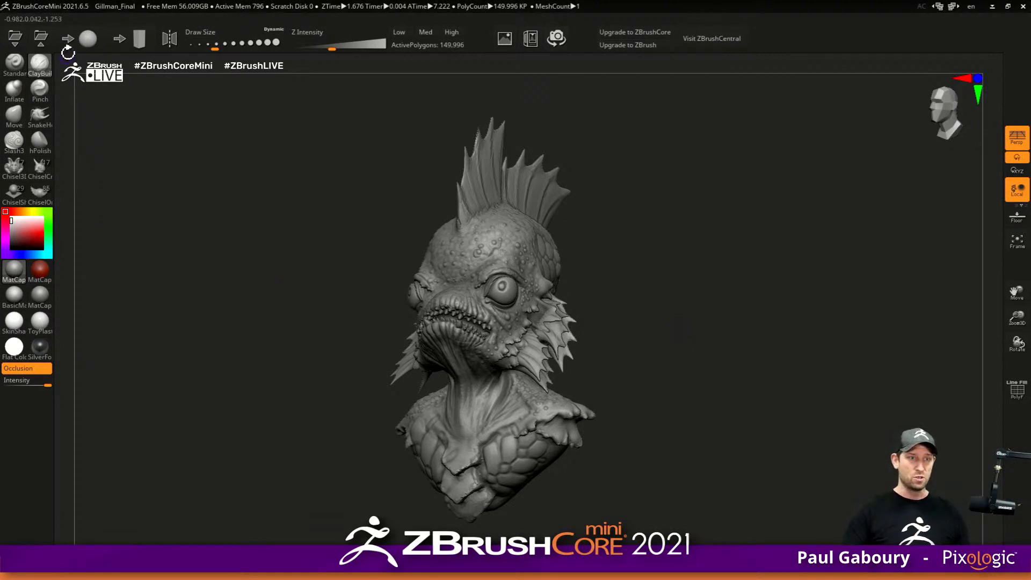
- Create a new sphere without saving the fish creature, and replace it with a new stone block without saving
left_click(87, 44)
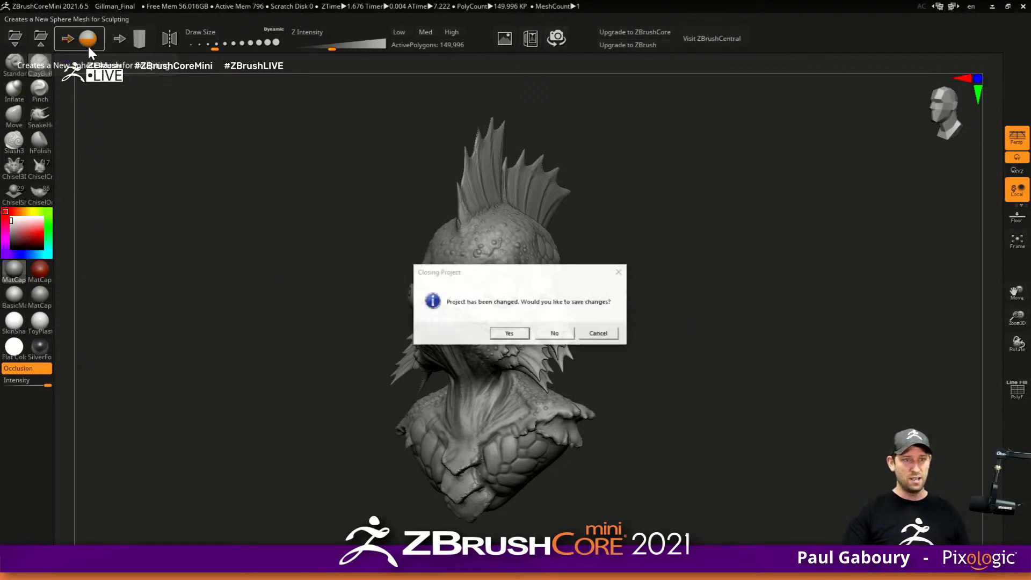
left_click(560, 331)
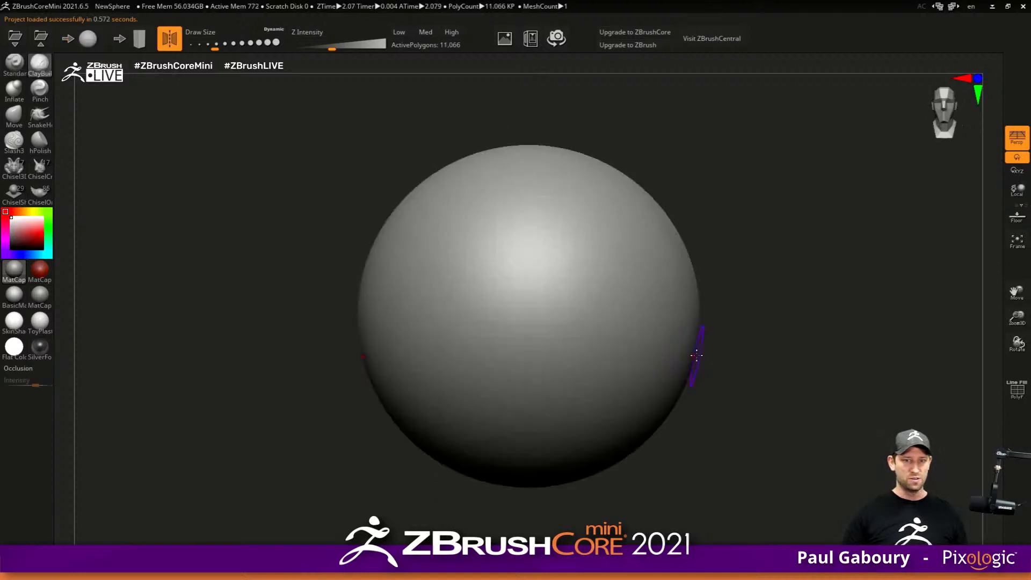
left_click(139, 38)
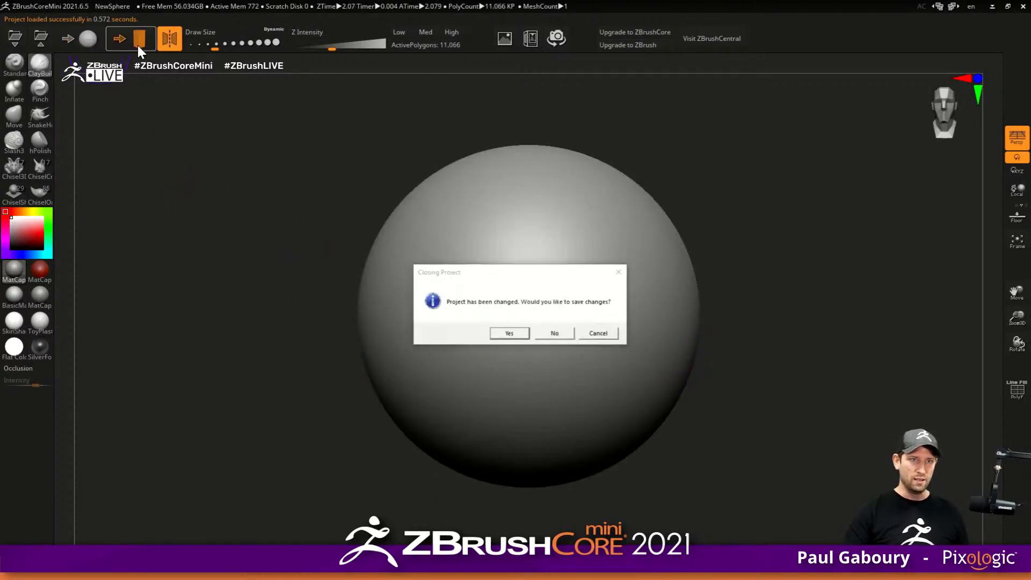
left_click(560, 333)
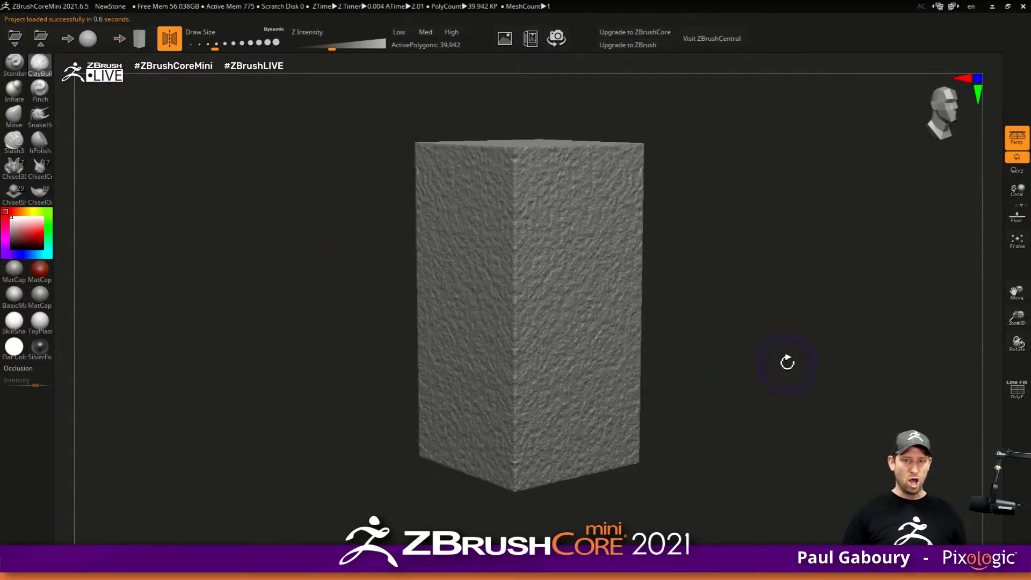
- Enlarge the brush and sculpt the stone block's upper part and front edge into rounded forms
mouse_move(548, 287)
right_mouse_down()
mouse_move(472, 287)
mouse_move(441, 300)
right_mouse_up()
key("s")
mouse_move(550, 246)
left_mouse_down()
mouse_move(559, 246)
mouse_move(564, 188)
mouse_move(515, 180)
mouse_move(533, 162)
mouse_move(515, 161)
mouse_move(510, 183)
mouse_move(532, 226)
mouse_move(475, 231)
mouse_move(590, 161)
mouse_move(510, 144)
mouse_move(574, 177)
mouse_move(578, 339)
mouse_move(559, 438)
mouse_move(504, 473)
mouse_move(553, 445)
left_mouse_up()
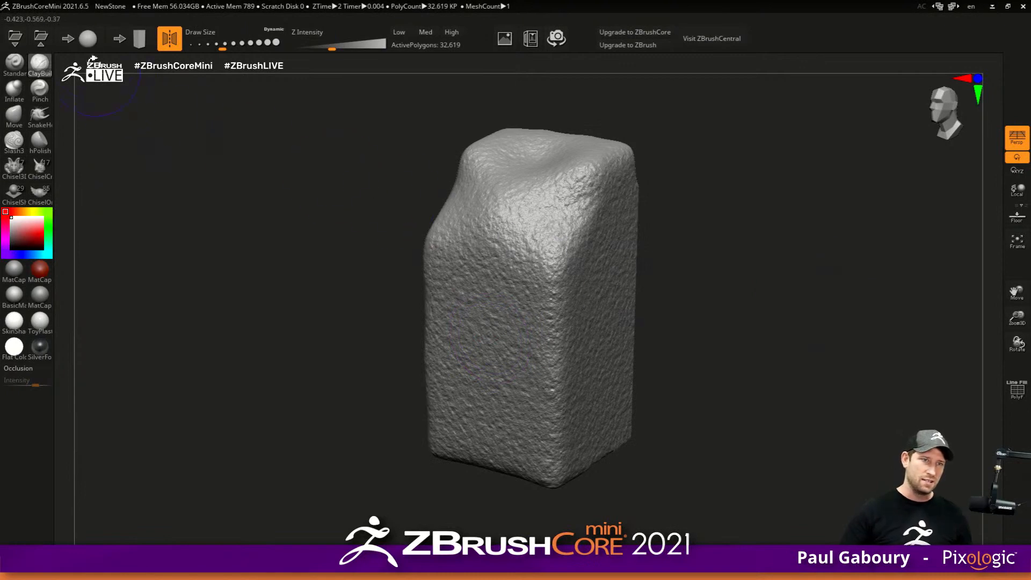
- Start a new sphere without saving the stone block, and choose the Move brush with a larger draw size
left_click(88, 38)
left_click(555, 338)
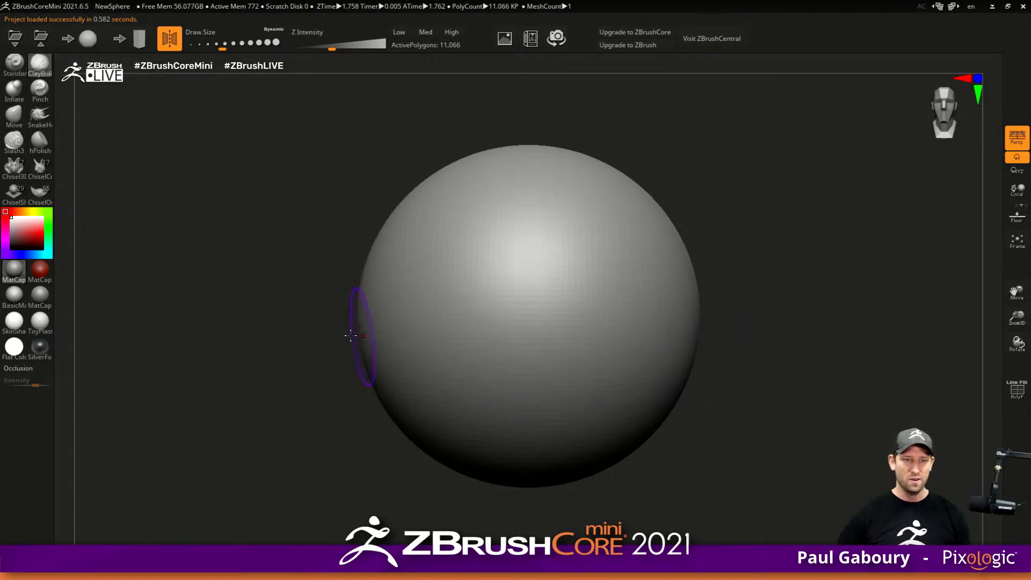
left_click(14, 113)
mouse_move(723, 335)
left_mouse_down("alt")
mouse_move(573, 349)
mouse_move(591, 356)
mouse_move(623, 343)
left_mouse_up("alt")
key("s")
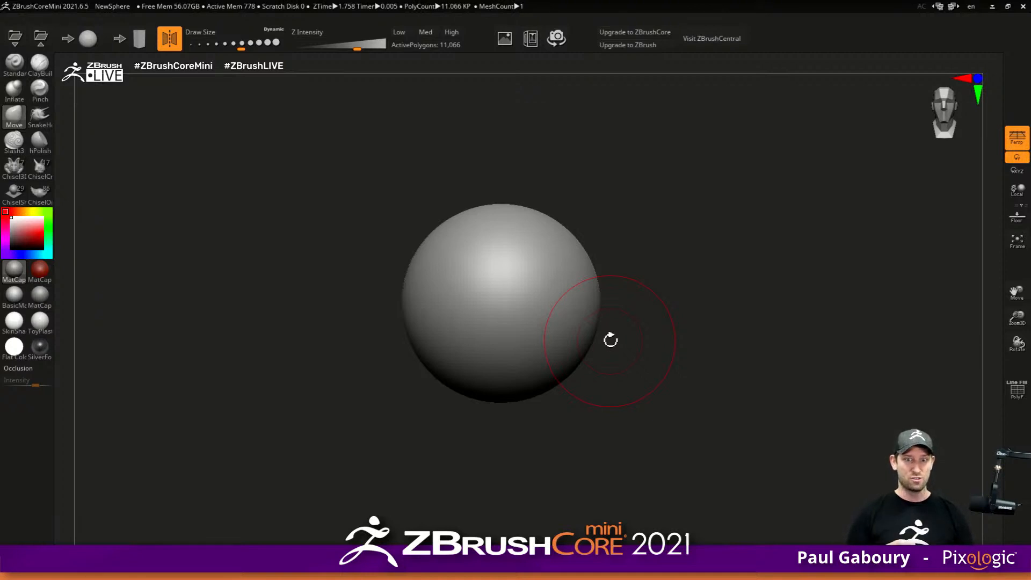
key("s")
left_click_drag(657, 356, 683, 356)
- Pull the lower part of the sphere downward with the Move brush to form a jaw
mouse_move(682, 357)
right_mouse_down("ctrl")
mouse_move(570, 359)
mouse_move(588, 343)
right_mouse_up("ctrl")
mouse_move(554, 324)
left_mouse_down()
mouse_move(559, 341)
mouse_move(523, 363)
mouse_move(537, 402)
left_mouse_up()
right_click_drag(529, 357, 583, 349)
mouse_move(554, 301)
left_mouse_down()
mouse_move(570, 299)
mouse_move(591, 317)
mouse_move(594, 366)
left_mouse_up()
left_click_drag(556, 398, 554, 405)
- Reshape the cranium with the Move brush and pull the chin forward in side view
mouse_move(465, 279)
left_mouse_down()
mouse_move(437, 276)
mouse_move(485, 236)
mouse_move(526, 231)
mouse_move(575, 247)
left_mouse_up()
left_click_drag(582, 282, 597, 286)
right_click_drag(610, 329, 629, 330)
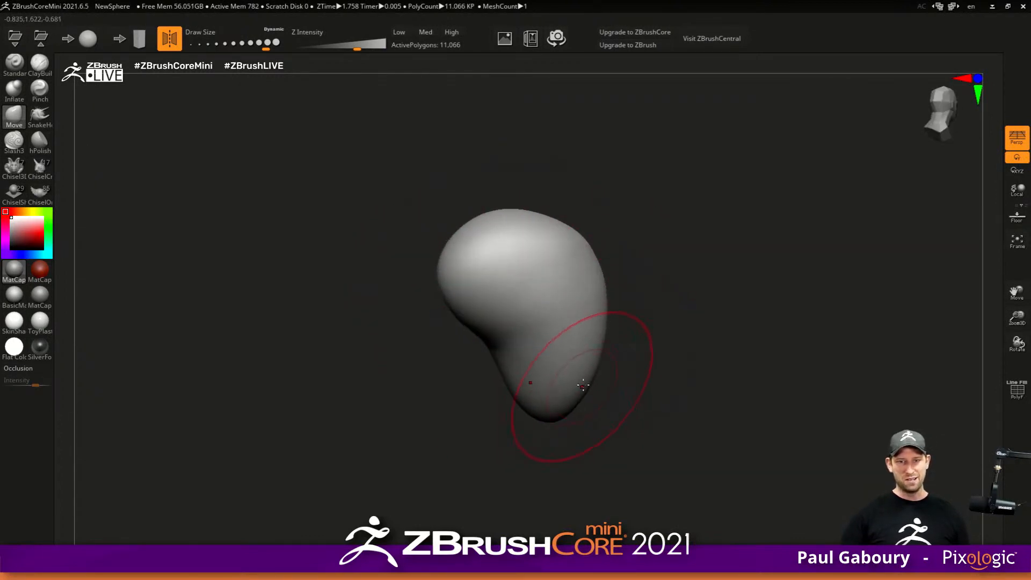
right_click_drag(580, 387, 594, 386)
left_click_drag(571, 414, 630, 365)
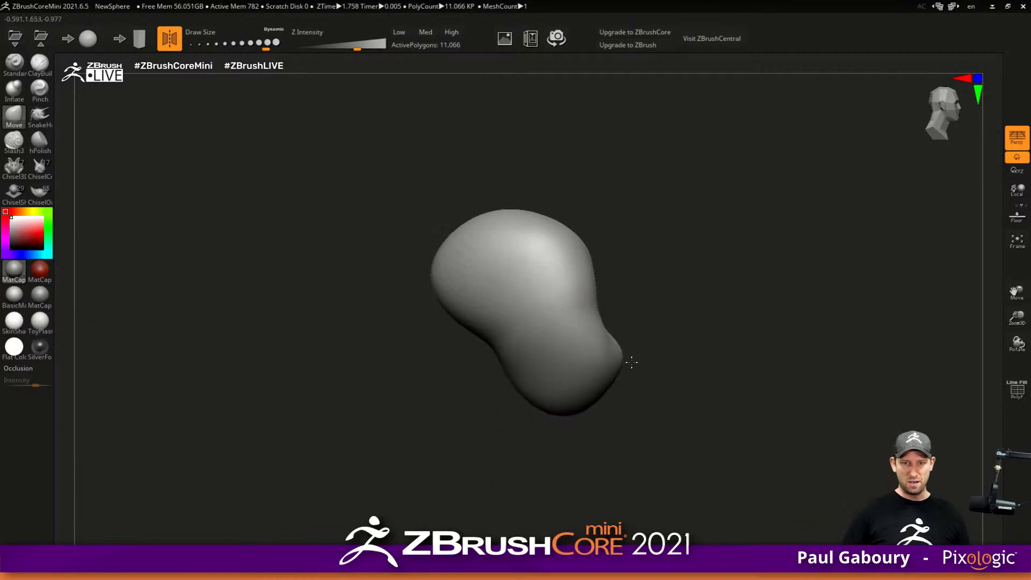
- Show the polyframe, pull the cranium outward with the Move brush, and undo the last pull
key("shift+f")
right_click_drag(678, 371, 505, 367)
right_click_drag(505, 366, 460, 366, "ctrl")
left_click_drag(309, 219, 290, 211)
mouse_move(387, 209)
left_mouse_down()
mouse_move(394, 194)
mouse_move(409, 206)
left_mouse_up()
mouse_move(346, 209)
left_mouse_down()
mouse_move(329, 191)
mouse_move(419, 257)
mouse_move(469, 401)
mouse_move(282, 307)
left_mouse_up()
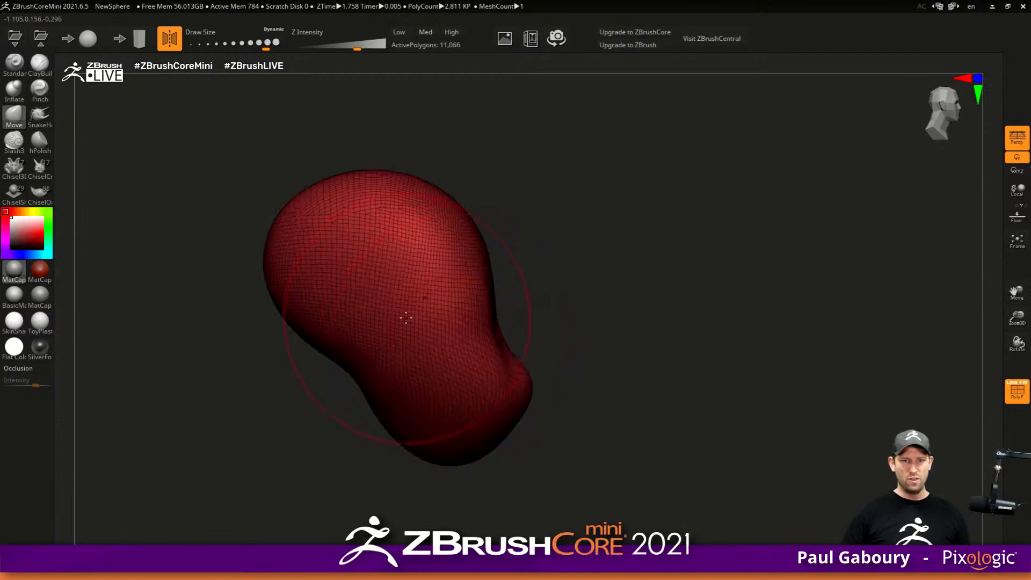
key("ctrl+z")
- Smooth the side of the head and the cranium with a resized brush
key("s")
left_click_drag(405, 318, 375, 318)
mouse_move(408, 327)
left_mouse_down("shift")
mouse_move(386, 231)
mouse_move(281, 235)
mouse_move(451, 266)
mouse_move(518, 376)
mouse_move(401, 221)
mouse_move(476, 273)
mouse_move(422, 220)
left_mouse_up("shift")
right_click_drag(434, 237, 451, 274)
mouse_move(456, 282)
left_mouse_down("shift")
mouse_move(409, 248)
mouse_move(295, 228)
left_mouse_up("shift")
- Pull the muzzle area forward with the Move brush and hide the polyframe
right_click_drag(476, 342, 507, 328)
key("s")
left_click_drag(579, 350, 593, 349)
key("s")
left_click_drag(524, 381, 559, 350)
key("shift+f")
- Extend the jaw and chin with the Move brush, and smooth the cheek and temple
mouse_move(525, 404)
left_mouse_down()
mouse_move(501, 448)
mouse_move(509, 452)
left_mouse_up()
mouse_move(529, 408)
left_mouse_down("shift")
mouse_move(539, 365)
mouse_move(473, 311)
left_mouse_up("shift")
left_click_drag(528, 347, 543, 338)
left_click_drag(537, 391, 550, 393)
left_click_drag(515, 435, 529, 445)
mouse_move(475, 346)
left_mouse_down("shift")
mouse_move(485, 333)
mouse_move(432, 244)
mouse_move(482, 212)
mouse_move(493, 220)
left_mouse_up("shift")
- Pull the back of the cranium outward with a resized Move brush and smooth the temple
key("s")
left_click_drag(320, 196, 300, 175)
left_click_drag(263, 236, 193, 239)
right_click_drag(319, 218, 387, 218)
mouse_move(476, 213)
left_mouse_down("shift")
mouse_move(477, 258)
mouse_move(446, 232)
left_mouse_up("shift")
- Undo the recent series of pulling and smoothing strokes on the head
key("ctrl+z")
key("s")
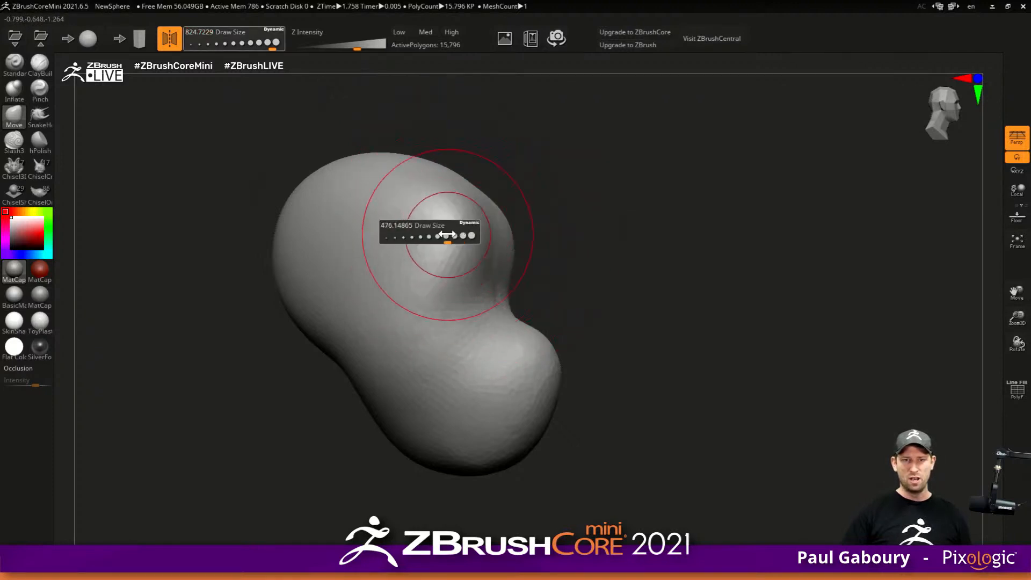
key("ctrl+z")
key("ctrl+z")
key("ctrl+z")
key("ctrl+z")
key("ctrl+z")
key("ctrl+z")
- Pull the back and crown of the cranium outward in side view with a resized Move brush
key("s")
left_click_drag(274, 199, 280, 200)
left_click_drag(280, 197, 258, 188)
mouse_move(317, 172)
left_mouse_down()
mouse_move(313, 163)
mouse_move(392, 142)
left_mouse_up()
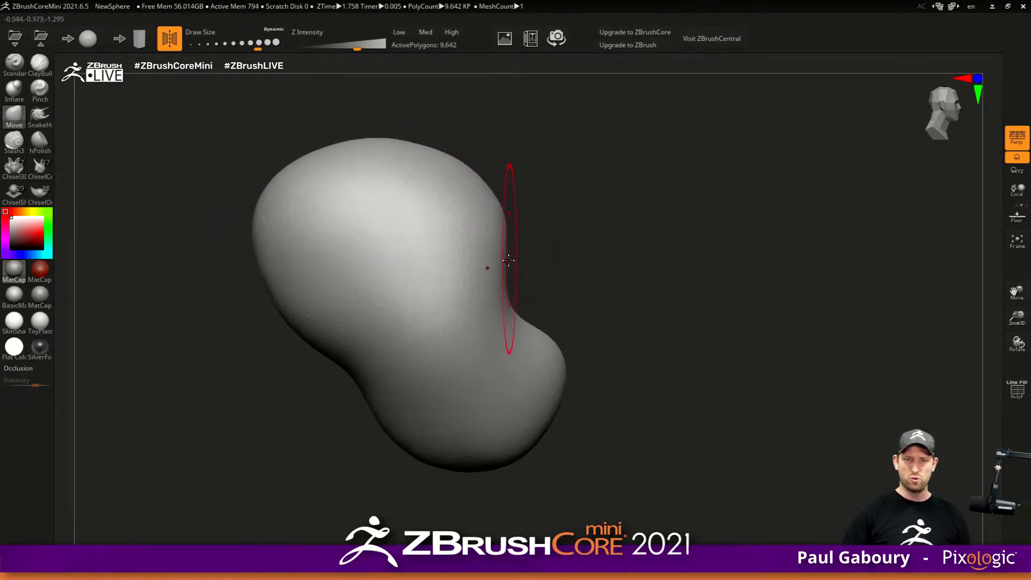
- Adjust the width of the cranium, cheeks and jaw in front view with a larger Move brush
right_click_drag(440, 266, 349, 279)
key("s")
mouse_move(451, 222)
left_mouse_down()
mouse_move(465, 220)
mouse_move(469, 200)
mouse_move(481, 205)
left_mouse_up()
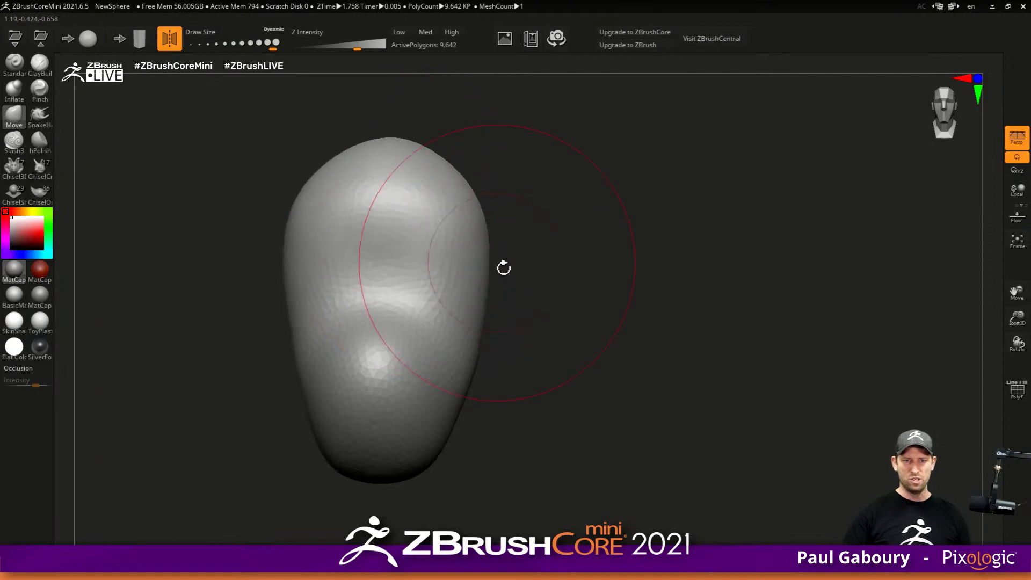
left_click_drag(482, 268, 493, 270)
left_click_drag(467, 343, 477, 345)
left_click_drag(452, 412, 465, 399)
- Pull out the upper side of the head with the Move brush and smooth its surface
mouse_move(432, 279)
right_mouse_down()
mouse_move(430, 348)
mouse_move(427, 275)
right_mouse_up()
right_click_drag(427, 275, 476, 384, "alt")
mouse_move(485, 266)
left_mouse_down()
mouse_move(536, 263)
mouse_move(515, 253)
mouse_move(524, 250)
left_mouse_up()
mouse_move(472, 236)
left_mouse_down("shift")
mouse_move(440, 221)
mouse_move(467, 268)
mouse_move(459, 283)
left_mouse_up("shift")
key("s")
left_click_drag(481, 246, 497, 246)
mouse_move(465, 209)
left_mouse_down()
mouse_move(486, 199)
mouse_move(518, 231)
left_mouse_up()
mouse_move(528, 290)
left_mouse_down()
mouse_move(545, 292)
mouse_move(505, 290)
left_mouse_up()
left_click_drag(598, 322, 677, 225)
- Refine the contours of the cranium and broaden the jaw with further Move brush strokes
left_click_drag(377, 201, 377, 188)
left_click_drag(446, 198, 451, 182)
left_click_drag(324, 232, 317, 223)
left_click_drag(357, 304, 293, 318)
left_click_drag(423, 457, 463, 449)
left_click_drag(598, 472, 571, 468)
mouse_move(587, 407)
left_mouse_down()
mouse_move(613, 366)
mouse_move(533, 433)
mouse_move(405, 382)
mouse_move(555, 322)
mouse_move(534, 263)
left_mouse_up()
- Reduce the brush size and smooth the side of the face and the jaw in front view
key("bracketleft")
left_click_drag(631, 356, 552, 372, "shift")
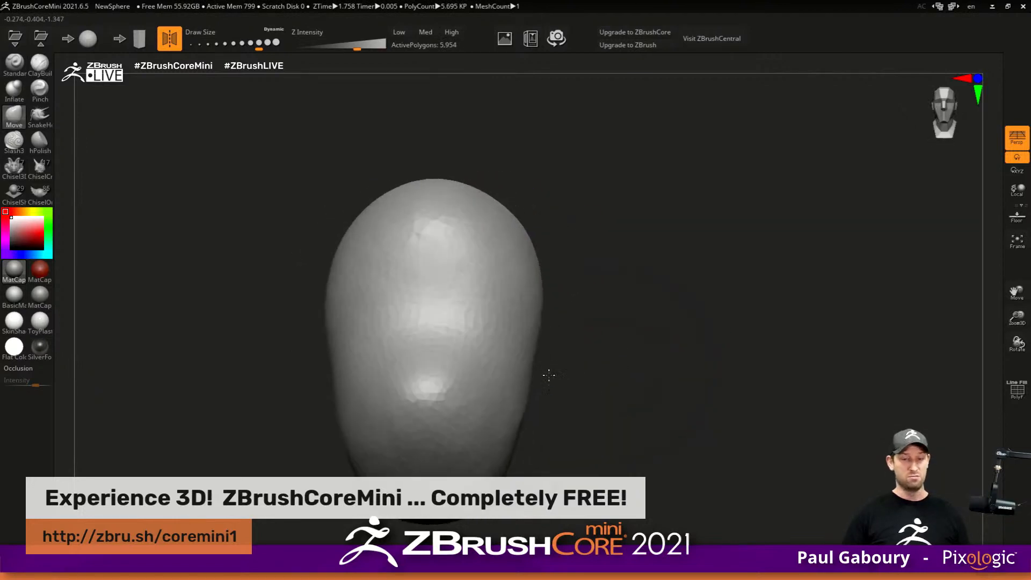
mouse_move(499, 447)
left_mouse_down("shift")
mouse_move(481, 369)
mouse_move(502, 410)
mouse_move(526, 416)
mouse_move(516, 437)
left_mouse_up("shift")
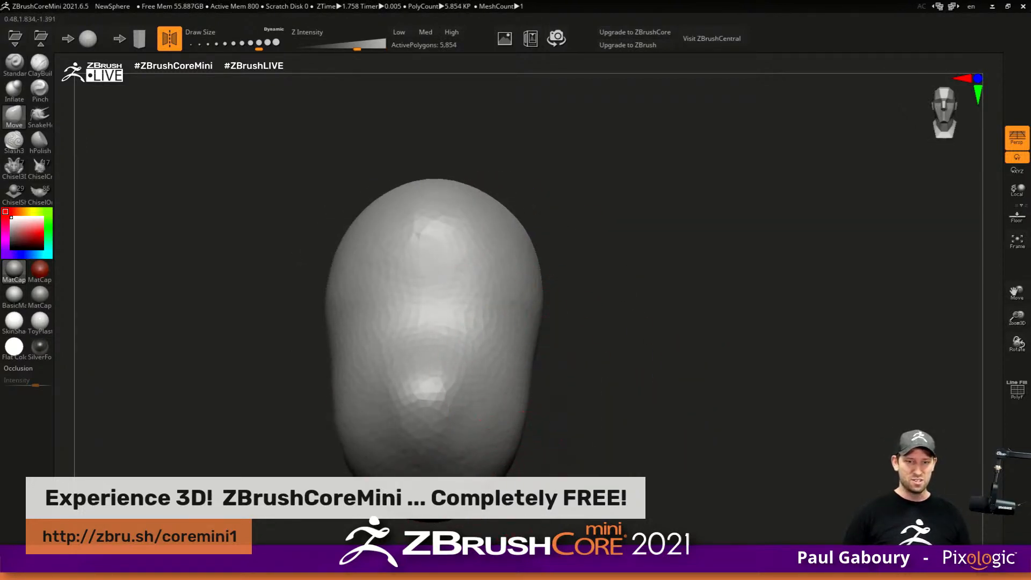
- Smooth the front and side of the head with a smaller brush to refine its mesh
key("s")
left_click_drag(352, 422, 350, 422)
mouse_move(402, 397)
left_mouse_down()
mouse_move(424, 400)
mouse_move(364, 400)
mouse_move(439, 439)
mouse_move(343, 335)
left_mouse_up()
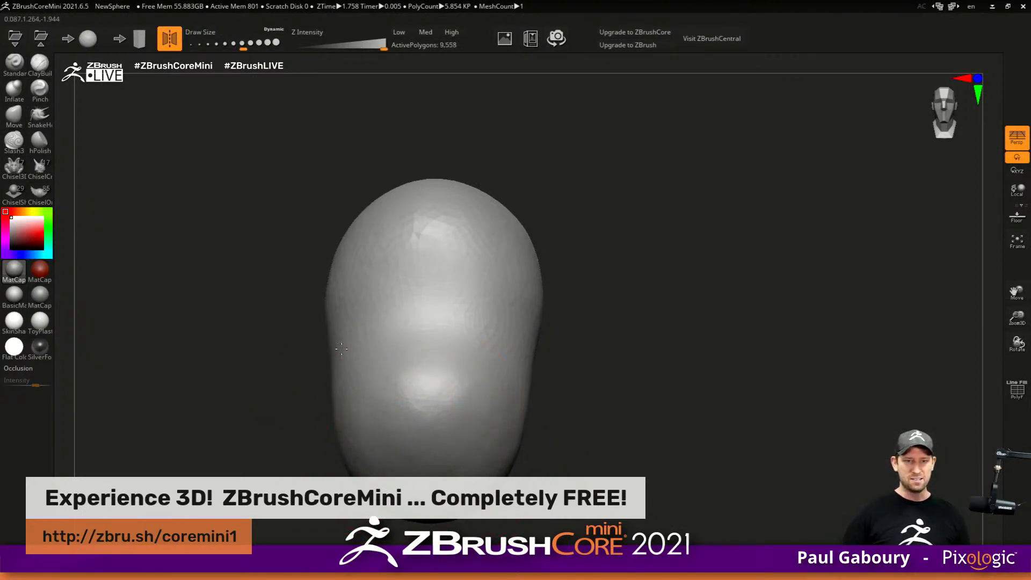
left_click_drag(413, 229, 433, 354, "shift")
right_click_drag(433, 354, 596, 349)
left_click_drag(454, 375, 369, 252, "shift")
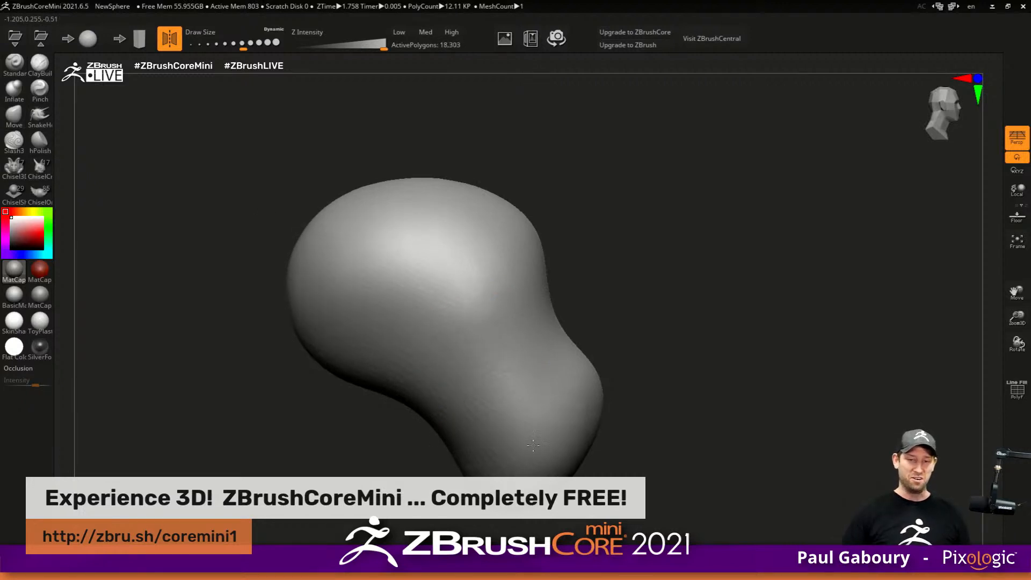
left_click_drag(504, 351, 518, 375, "shift")
right_click_drag(517, 375, 467, 373)
- Show the polyframe and smooth the cheek and jaw to add denser polygons there, adjusting the brush size
key("shift+f")
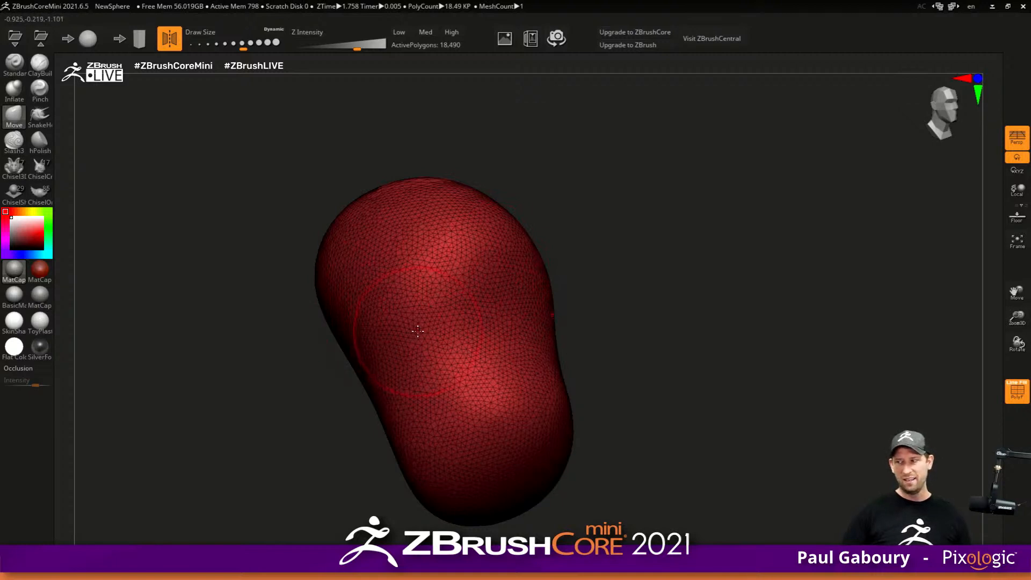
right_click_drag(412, 347, 435, 323)
mouse_move(454, 291)
left_mouse_down("shift")
mouse_move(365, 189)
mouse_move(566, 404)
mouse_move(497, 410)
mouse_move(490, 391)
mouse_move(527, 393)
mouse_move(483, 406)
mouse_move(543, 417)
left_mouse_up("shift")
key("s")
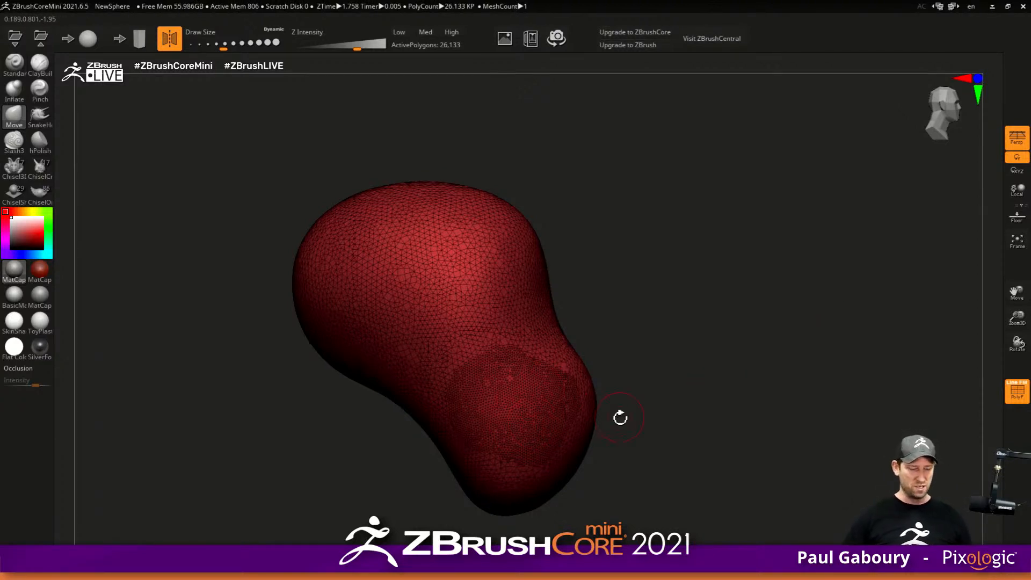
- Hide the polyframe, set the draw size to about 245, and smooth the jaw and lower face
key("shift+f")
mouse_move(575, 428)
right_mouse_down()
mouse_move(483, 428)
mouse_move(465, 371)
right_mouse_up()
key("s")
left_click(472, 373)
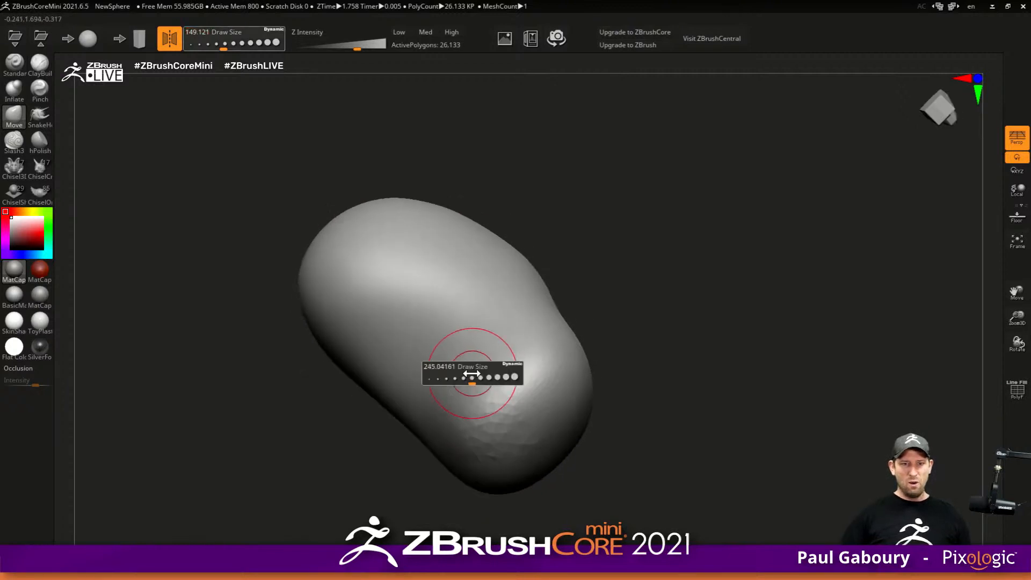
left_click_drag(471, 373, 501, 438, "shift")
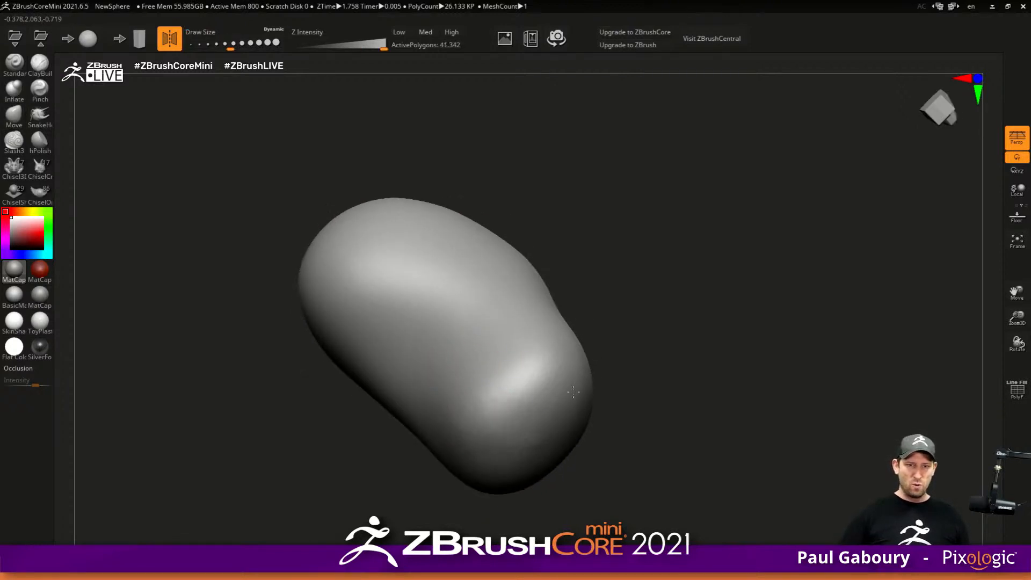
left_click_drag(501, 295, 504, 314, "shift")
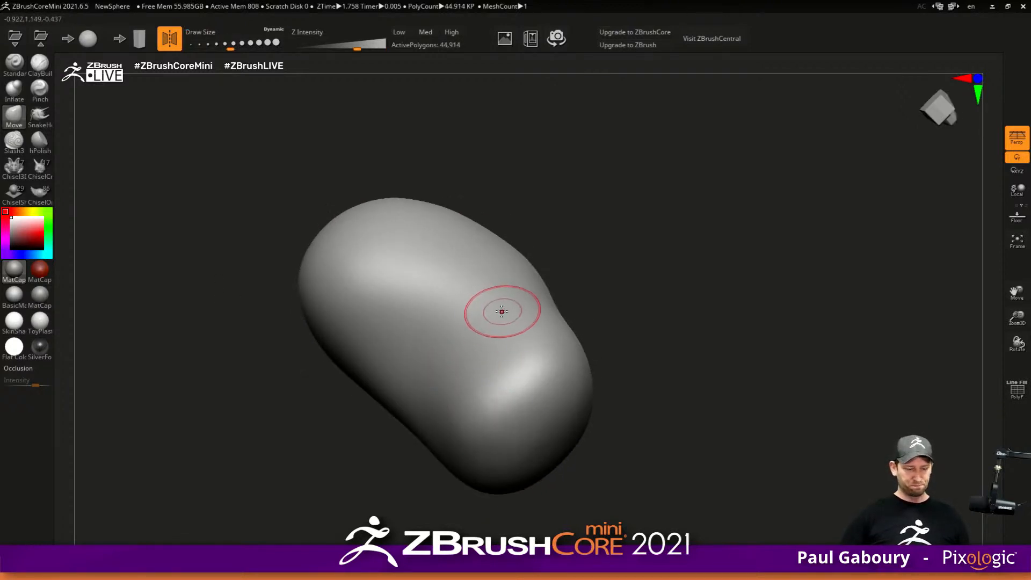
- Enlarge the brush past a draw size of about 299, then nudge and smooth the underside of the head to coarsen its mesh
key("s")
left_click(502, 287)
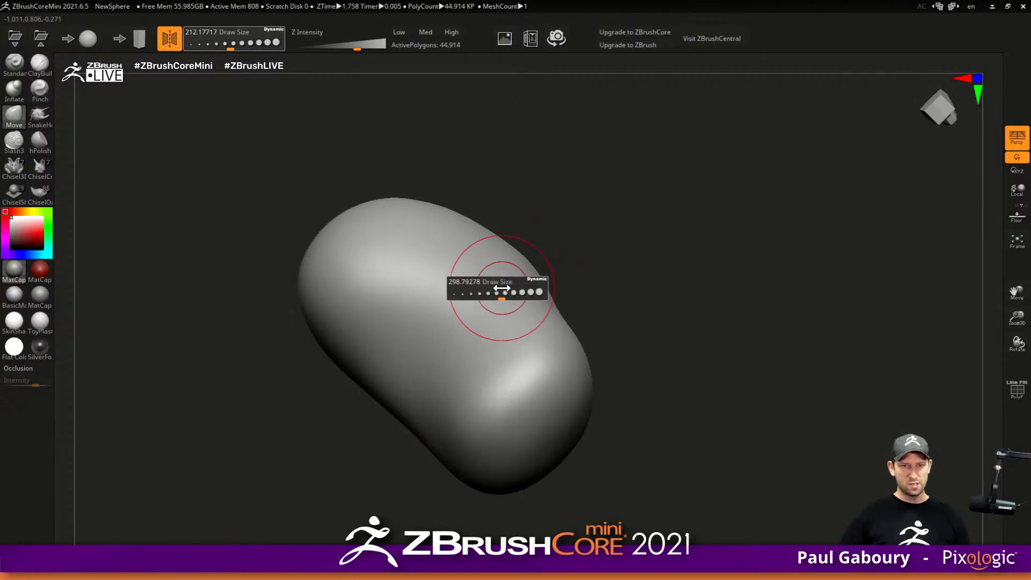
right_click_drag(474, 281, 488, 278, "shift")
key("s")
left_click(387, 260)
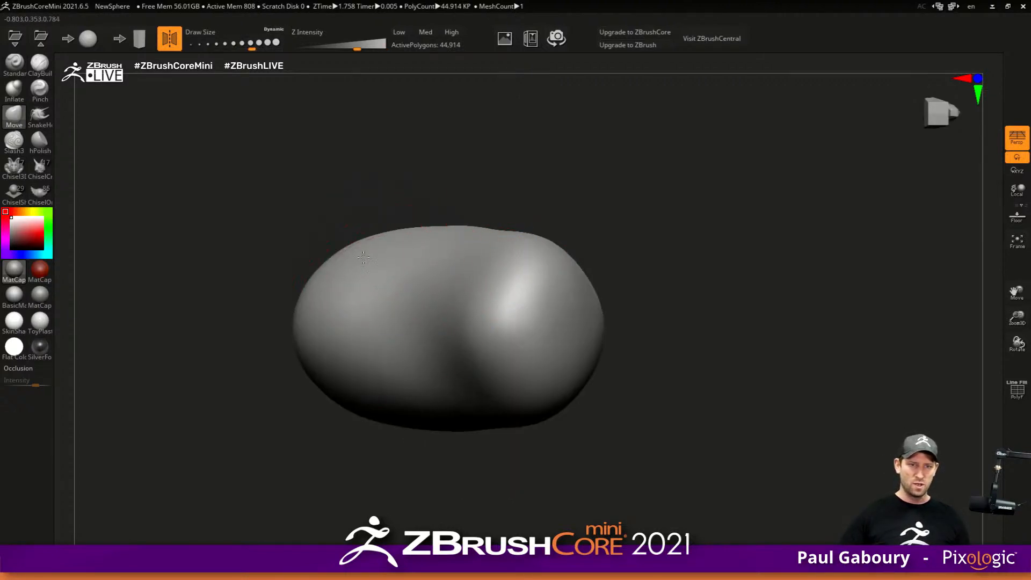
left_click_drag(365, 260, 390, 247)
left_click_drag(381, 294, 385, 307, "shift")
left_click_drag(472, 302, 479, 306, "shift")
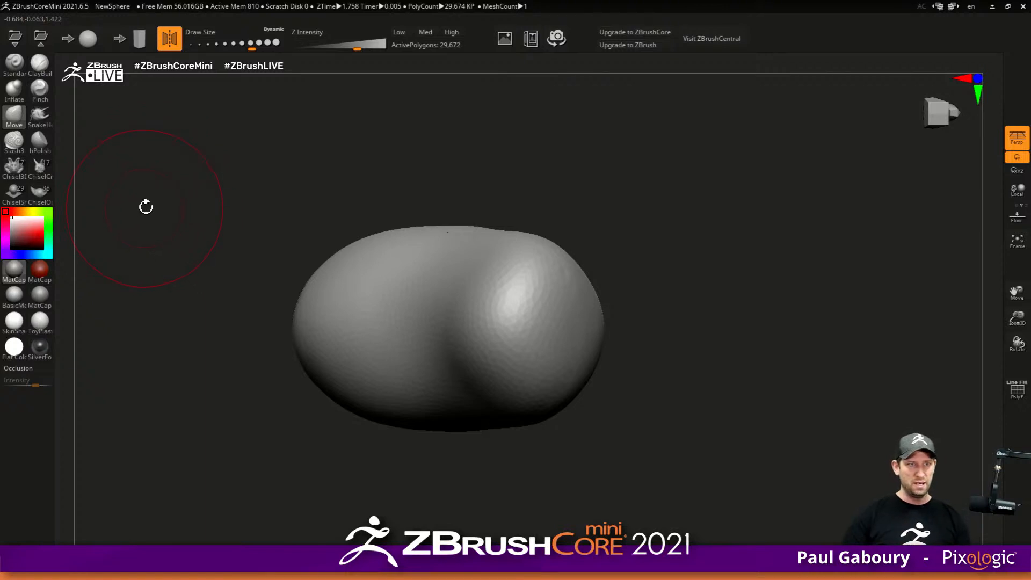
- Choose the Barrell shape from the shapes chisel brush and turn off symmetry
left_click(14, 200)
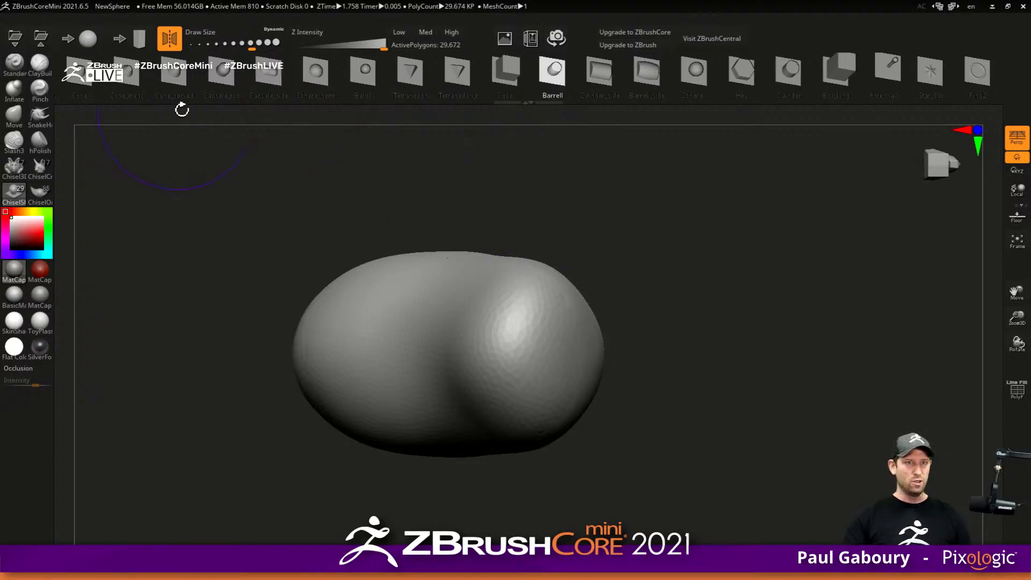
left_click_drag(927, 71, 795, 60)
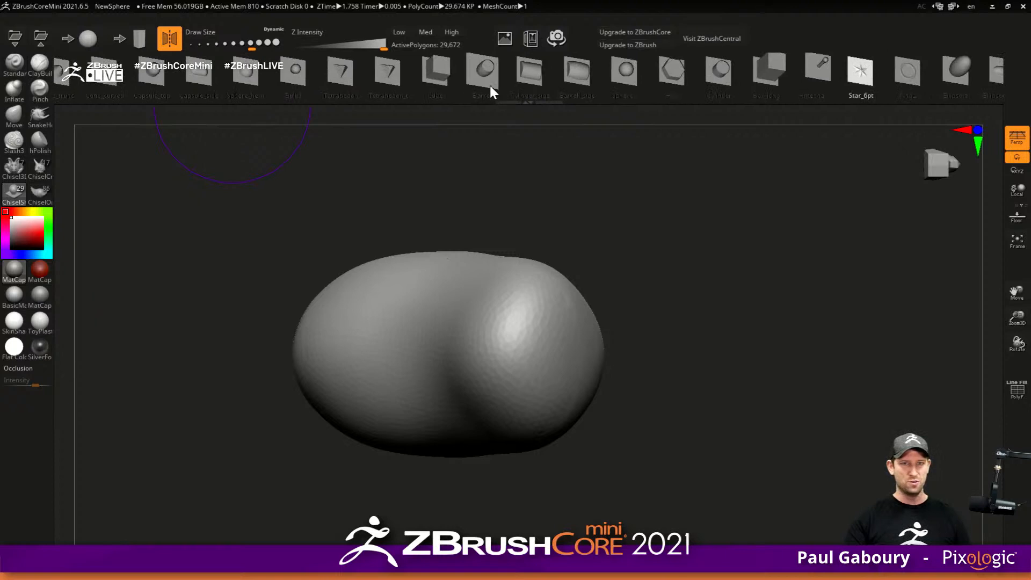
mouse_move(394, 371)
right_mouse_down()
mouse_move(349, 408)
mouse_move(402, 357)
mouse_move(407, 375)
right_mouse_up()
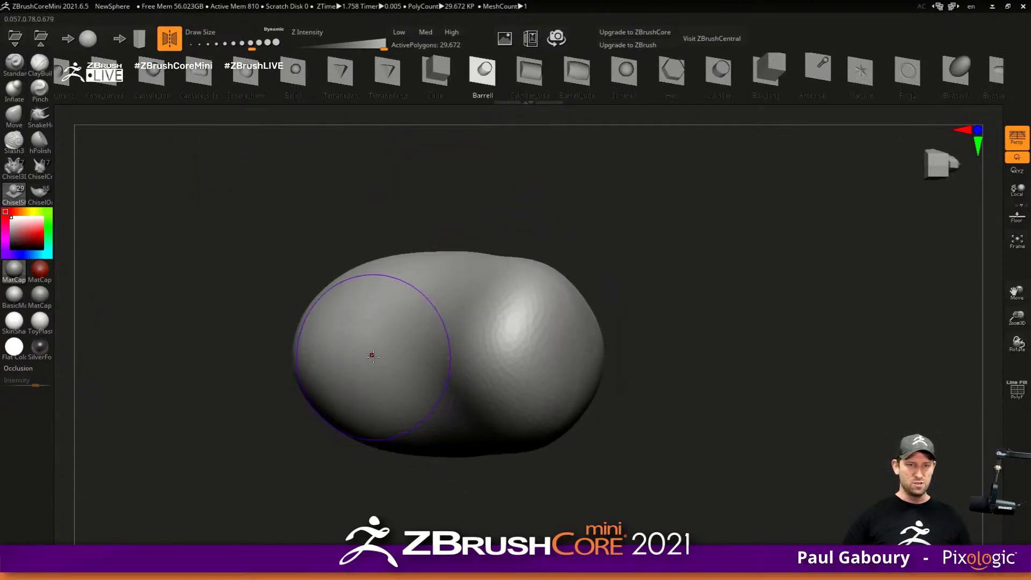
key("x")
- Try pulling a large barrel out of the underside of the head, inspect its mesh with the polyframe, and undo it
left_click_drag(376, 360, 433, 485)
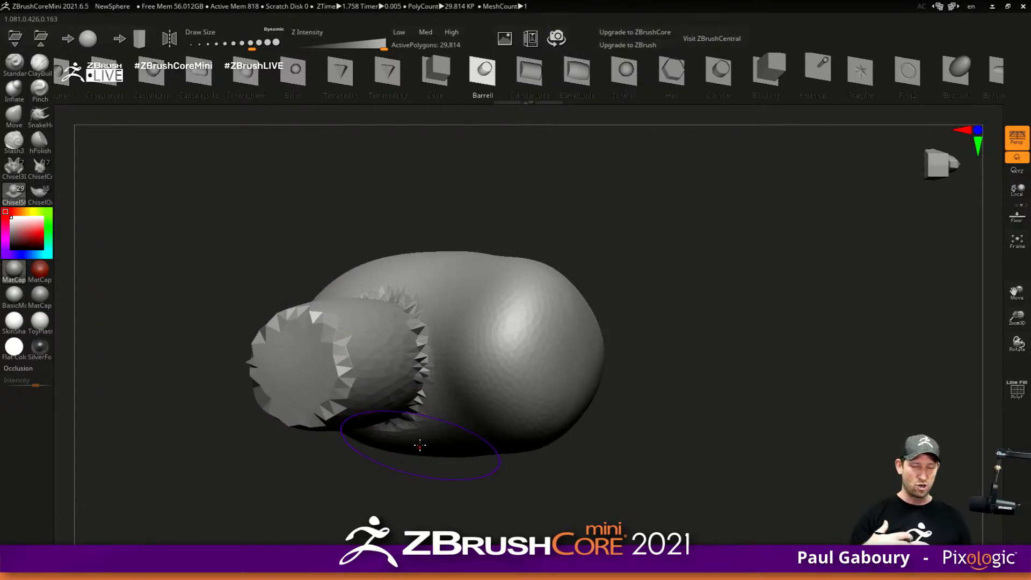
key("ctrl+z")
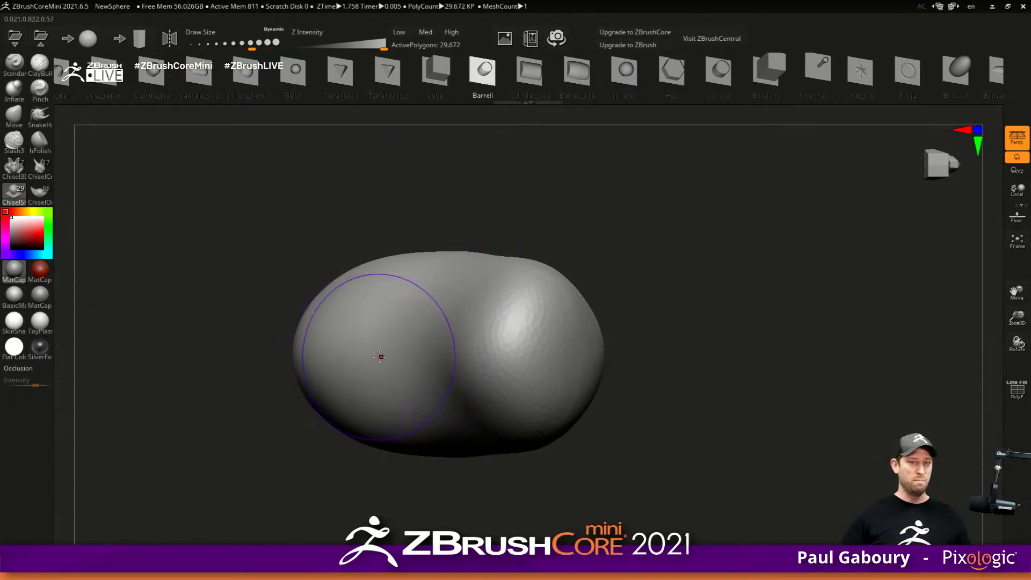
left_click_drag(376, 359, 531, 430)
key("shift+f")
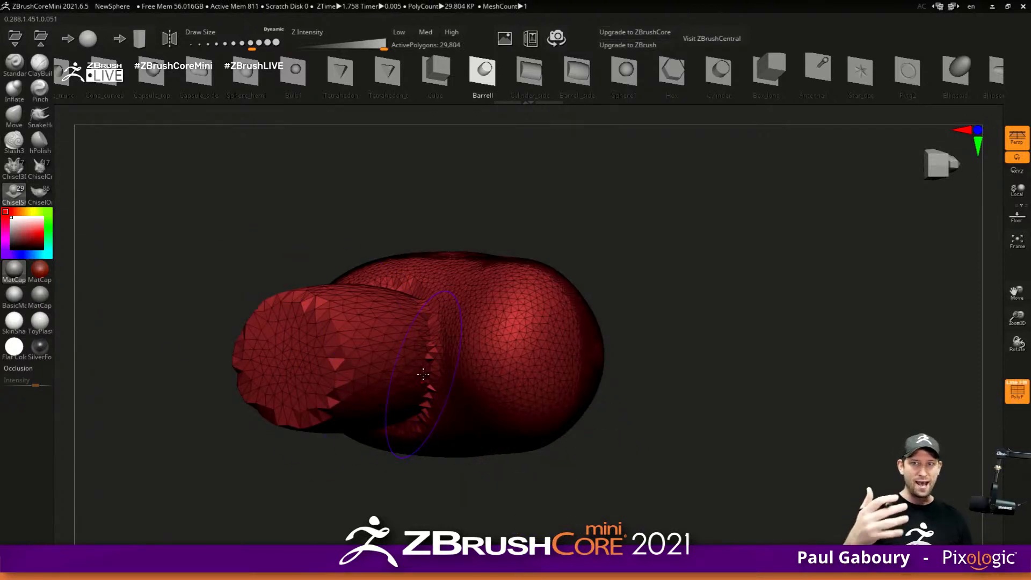
key("ctrl+z")
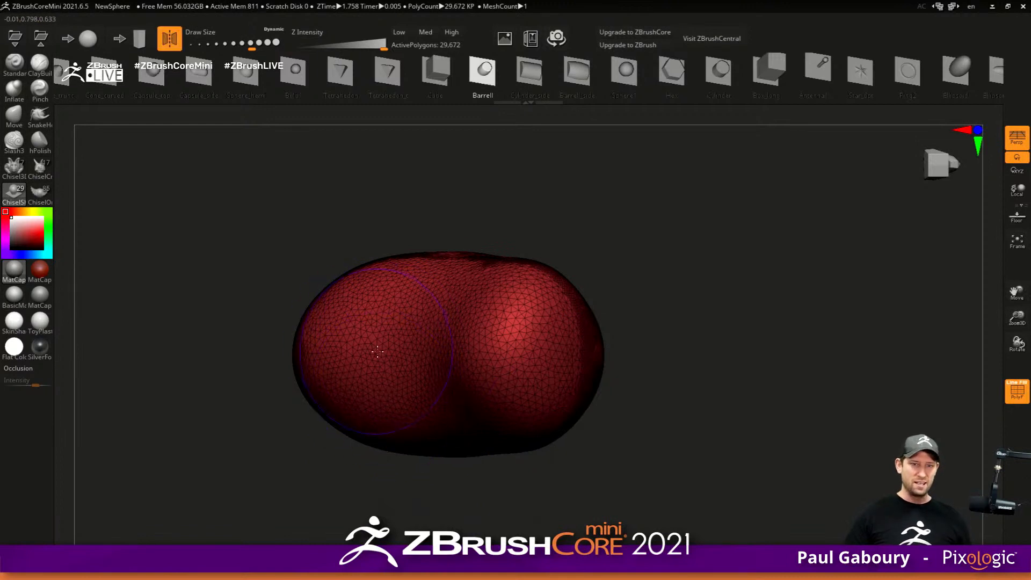
- Reduce the draw size, try a finer barrel on the underside with the polyframe hidden, then check its mesh and undo it
key("s")
left_click_drag(392, 356, 373, 358)
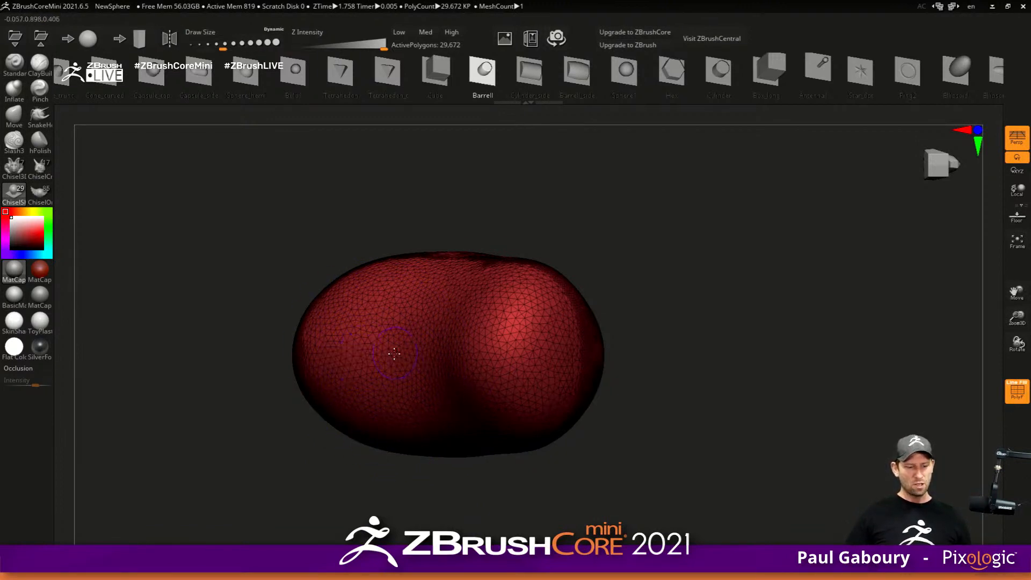
key("shift+f")
left_click_drag(395, 354, 506, 456)
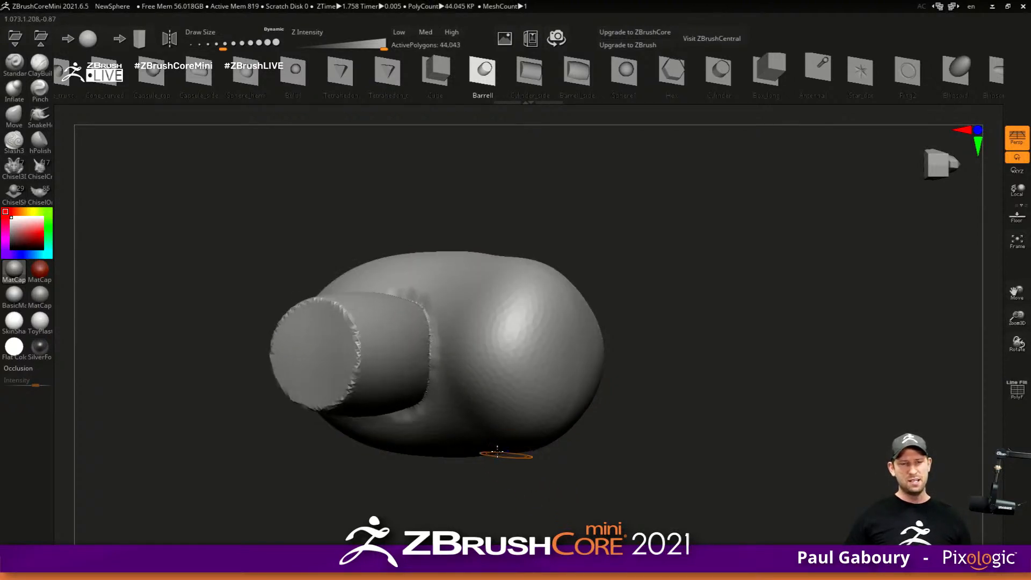
key("shift+f")
mouse_move(383, 352)
right_mouse_down()
mouse_move(395, 368)
mouse_move(499, 378)
mouse_move(427, 374)
mouse_move(444, 338)
mouse_move(460, 356)
right_mouse_up()
key("ctrl+z")
- Try small barrels with a smaller brush, zooming the model out to compare their mesh density, and undo them
key("s")
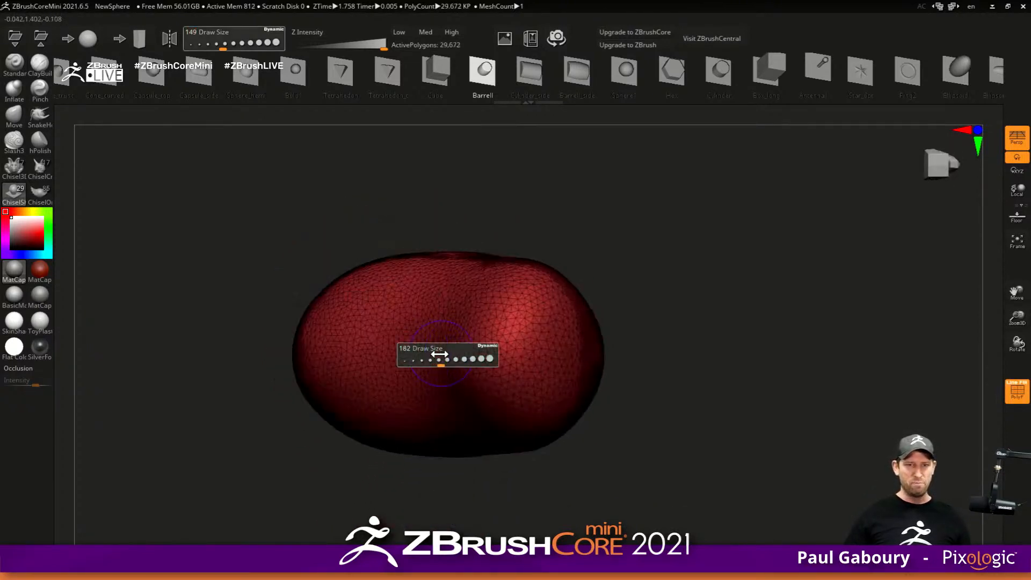
left_click_drag(430, 356, 424, 356)
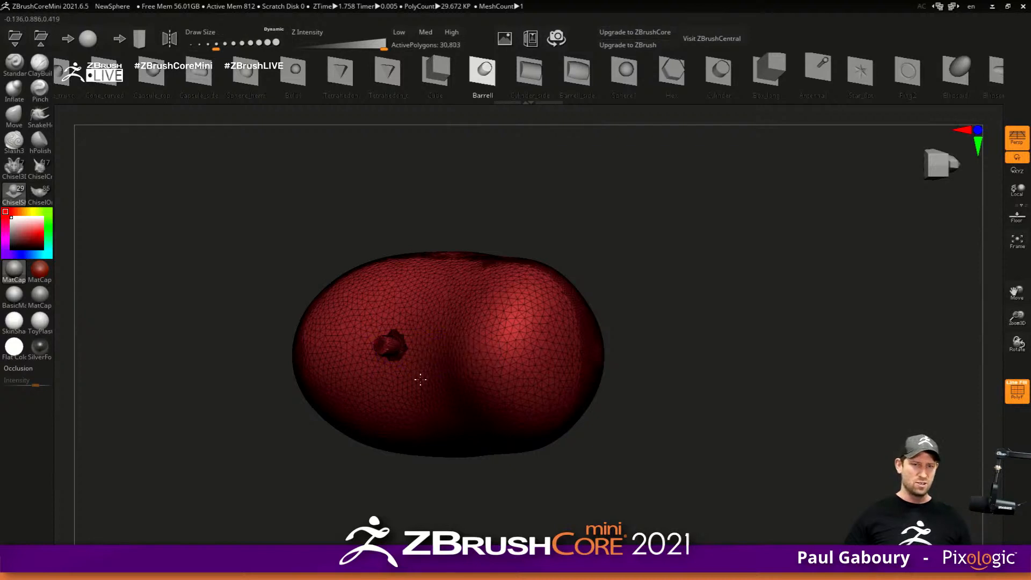
left_click_drag(506, 444, 581, 481)
right_click_drag(533, 393, 451, 366)
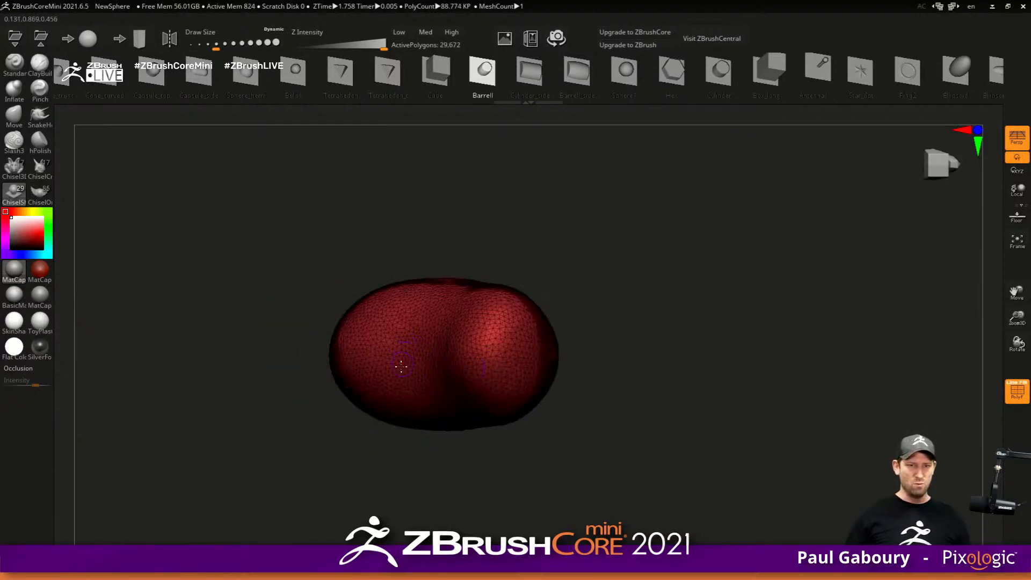
key("x")
key("x")
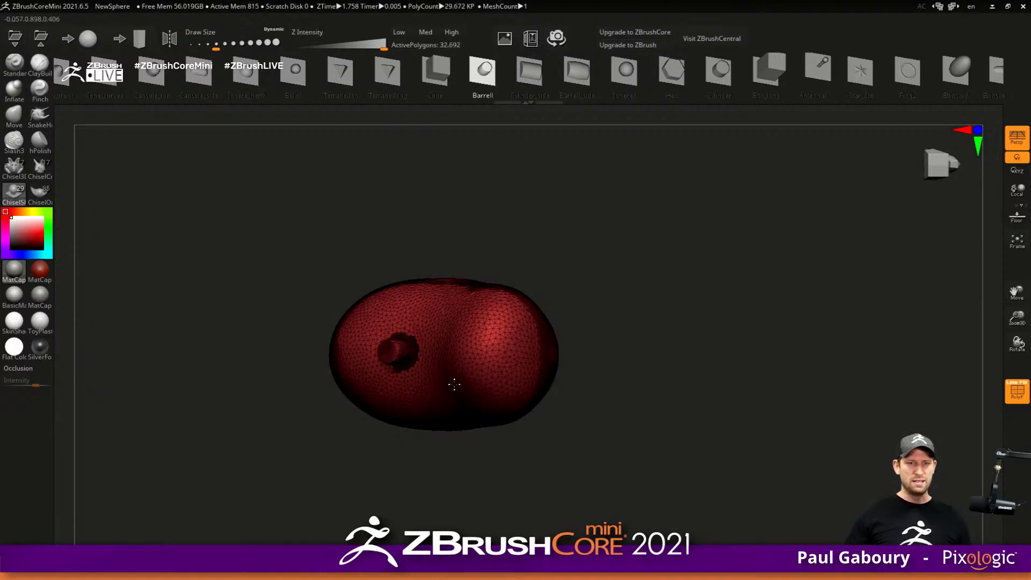
key("shift+f")
right_click_drag(545, 398, 489, 428)
key("ctrl+z")
key("ctrl+z")
- Switch to free XYZ rotation, enlarge the brush, and pull a barrel neck out of the centre of the head's underside
right_click_drag(551, 408, 396, 325)
right_click_drag(623, 363, 453, 355)
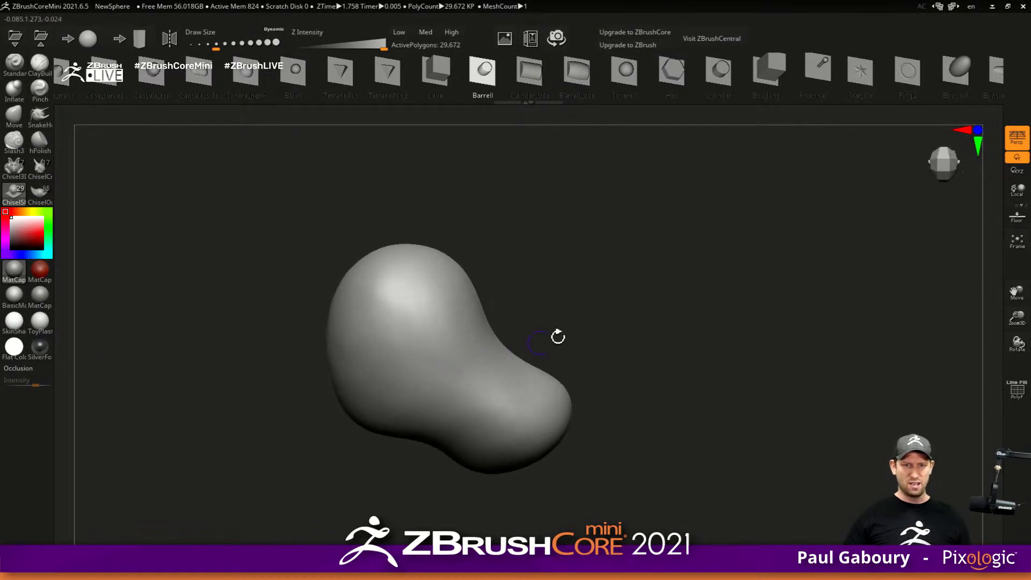
mouse_move(614, 319)
right_mouse_down()
mouse_move(681, 320)
mouse_move(589, 395)
mouse_move(583, 387)
mouse_move(621, 339)
right_mouse_up()
left_click(1023, 171)
right_click_drag(483, 344, 444, 362)
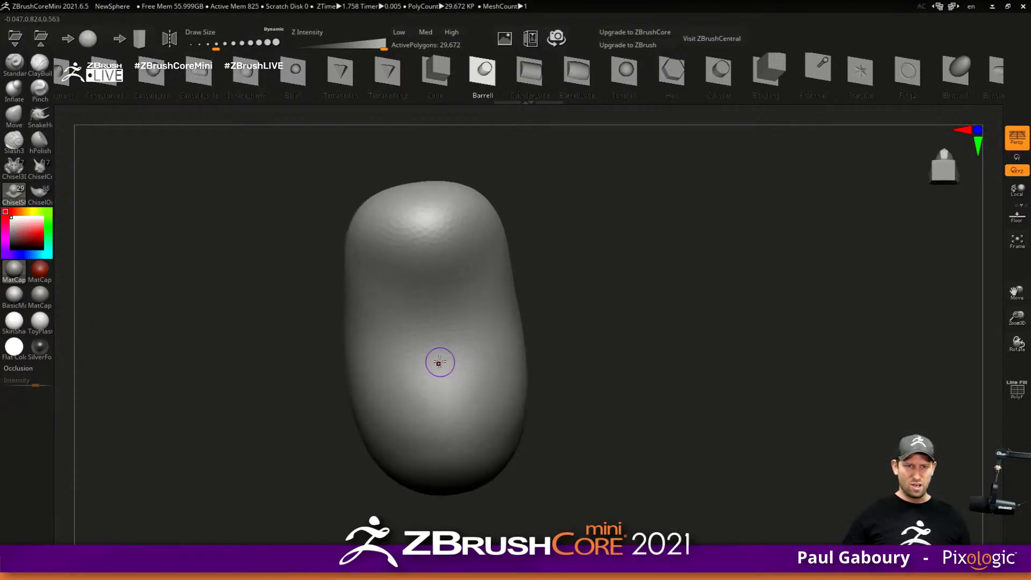
key("s")
left_click_drag(442, 362, 453, 366)
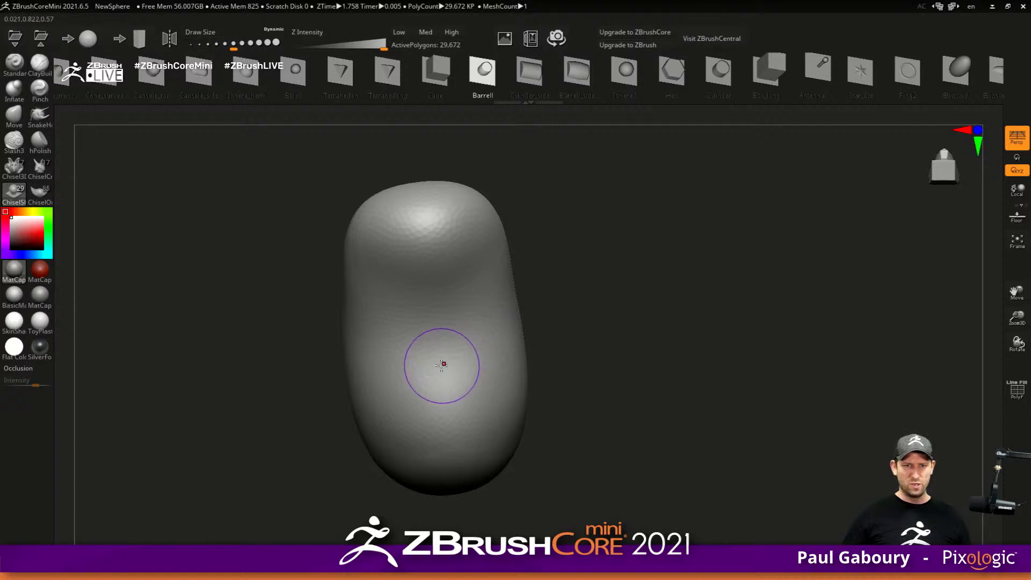
right_click_drag(558, 412, 500, 454)
- Turn symmetry back on, choose the Move brush with a larger draw size, and smooth the barrel neck into a rounded stub
key("x")
right_click_drag(524, 388, 513, 454, "shift")
key("s")
left_click_drag(534, 430, 558, 431)
left_click(15, 124)
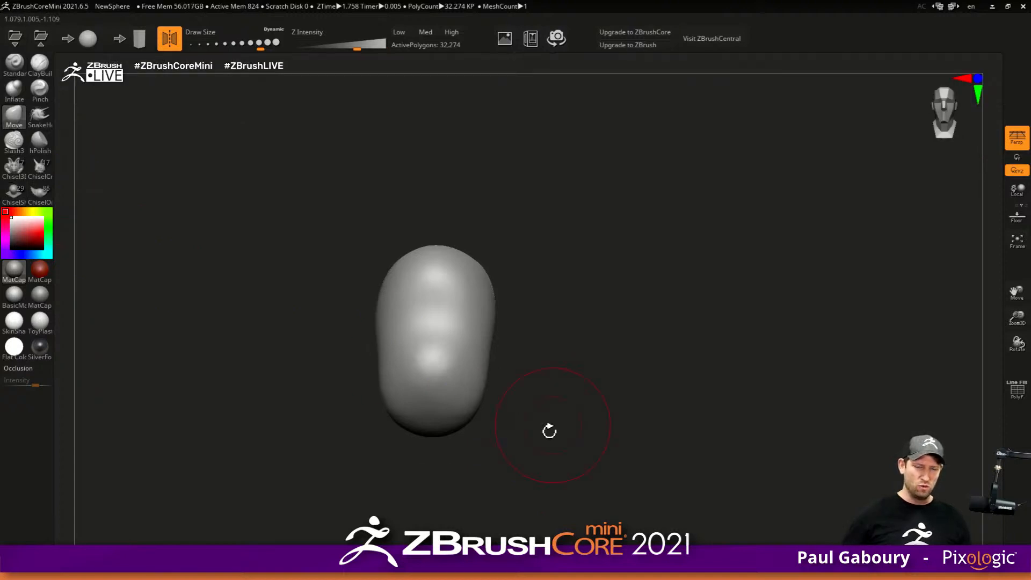
right_click_drag(552, 416, 472, 396)
left_click_drag(472, 396, 467, 419, "shift")
right_click_drag(467, 419, 488, 416)
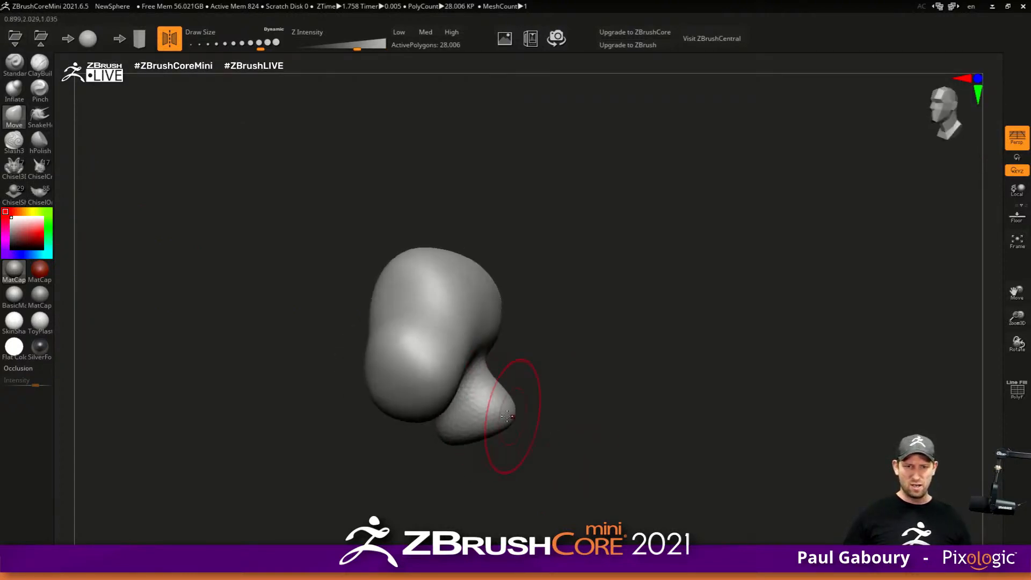
- Pull the neck stub down into a torso, smooth it, and move its upper sides outward to start the shoulders
right_click_drag(490, 469, 432, 428)
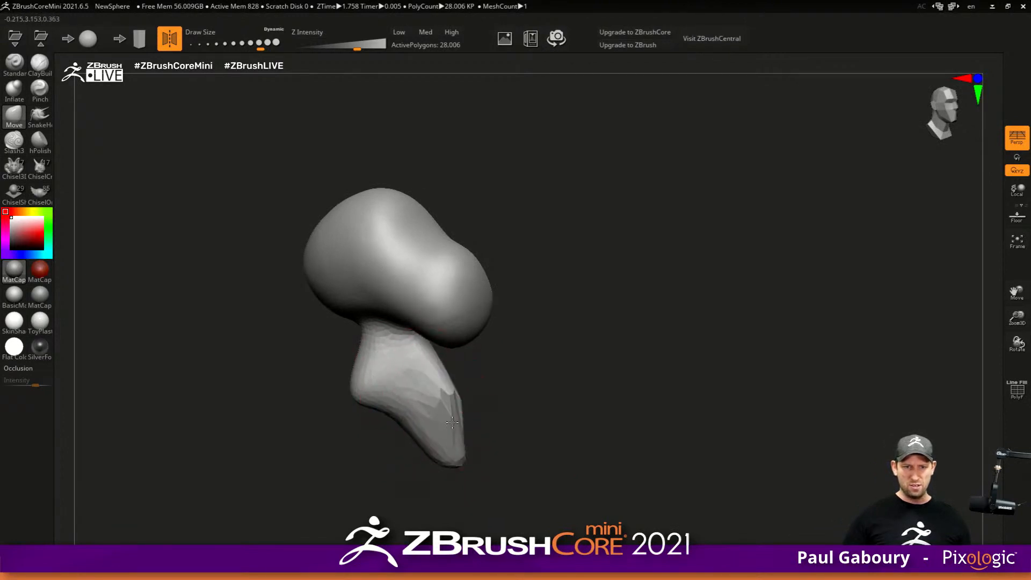
key("shift")
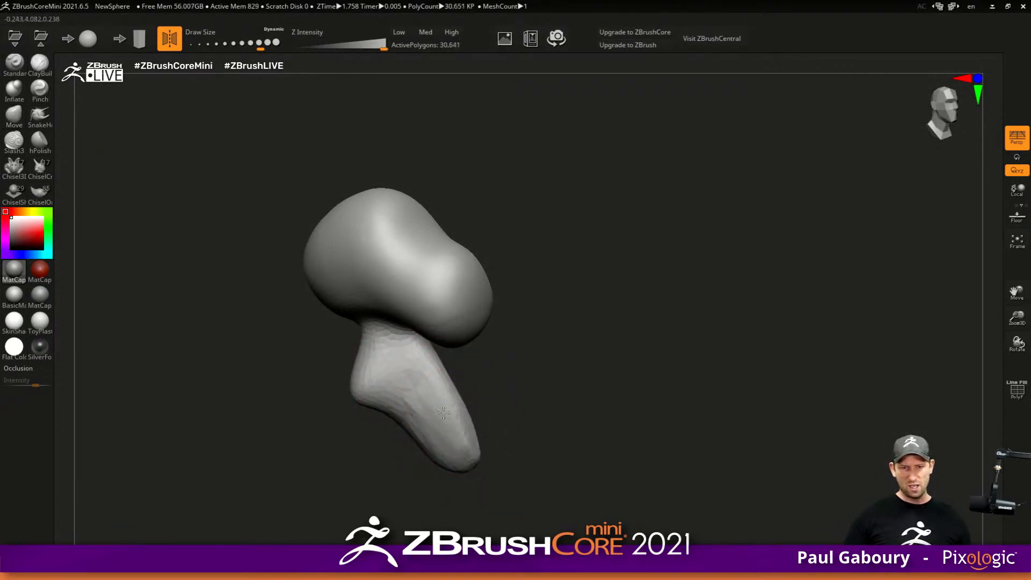
right_click_drag(418, 398, 276, 391)
left_click_drag(387, 397, 379, 396)
right_click_drag(378, 396, 390, 402)
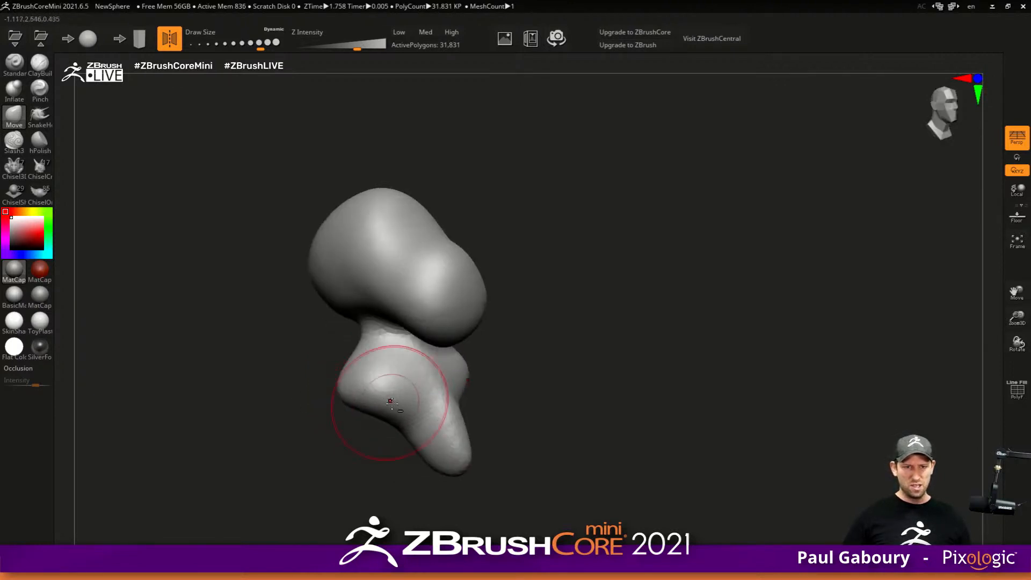
- Smooth and lengthen the lower torso with Move strokes, and check its polygon distribution with the polyframe
mouse_move(467, 410)
left_mouse_down("shift")
mouse_move(444, 391)
mouse_move(451, 422)
left_mouse_up("shift")
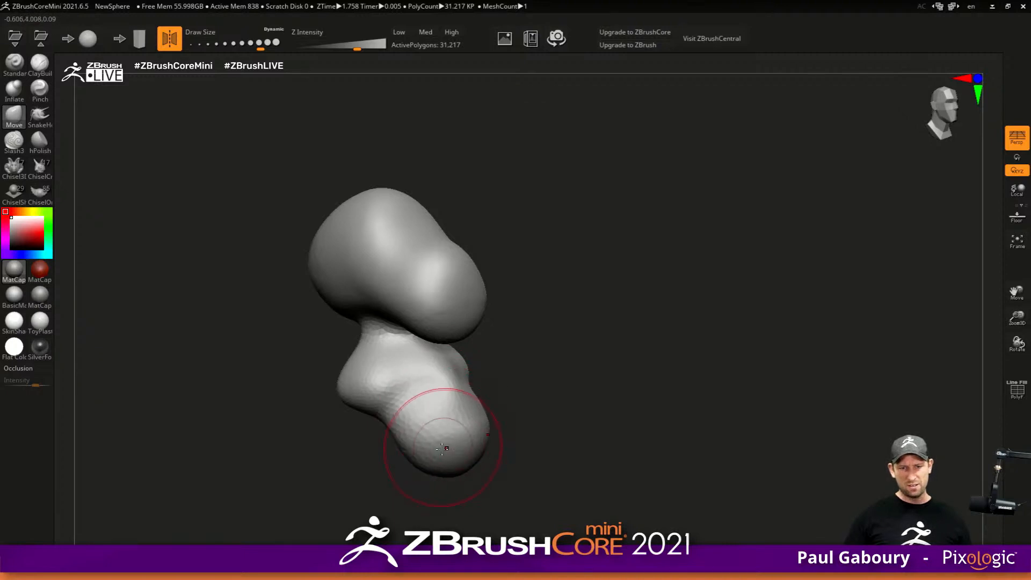
left_click_drag(471, 487, 476, 502)
mouse_move(442, 414)
left_mouse_down("shift")
mouse_move(478, 461)
mouse_move(446, 430)
left_mouse_up("shift")
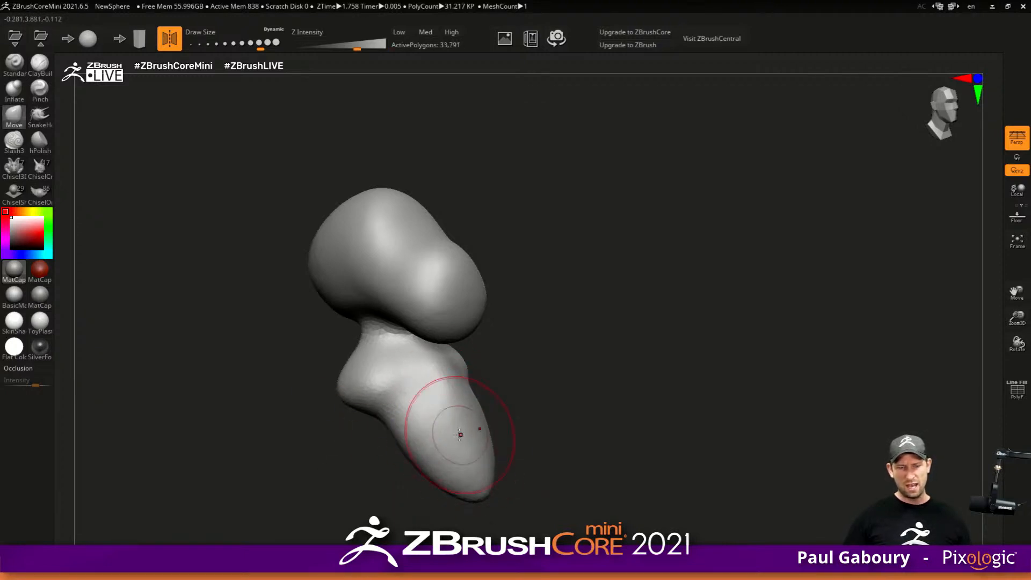
key("shift+f")
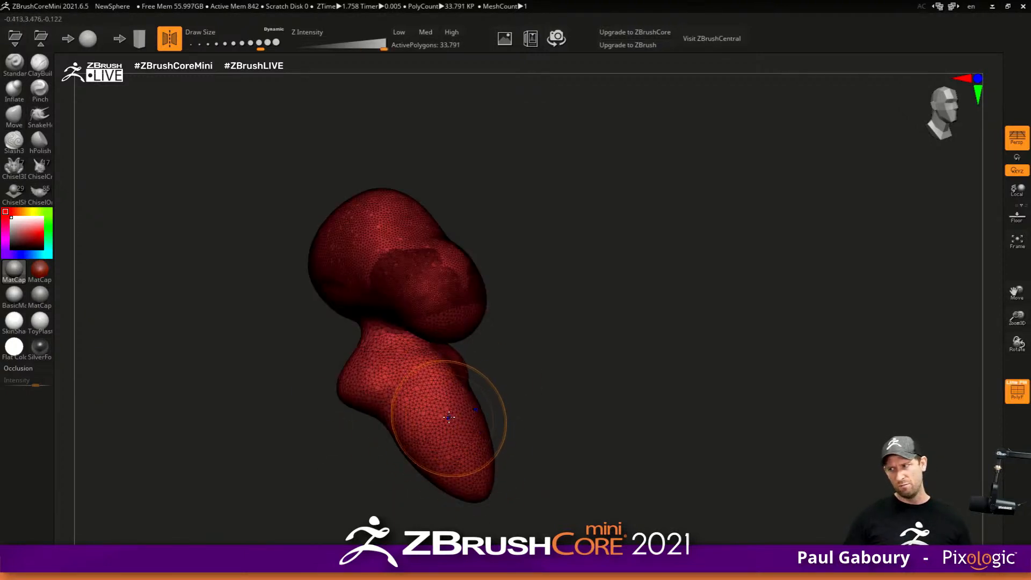
key("shift+f")
- Widen the shoulders and fill out the back of the torso with Move strokes, smoothing the shoulders and waist
mouse_move(452, 414)
right_mouse_down()
mouse_move(484, 411)
mouse_move(449, 397)
right_mouse_up()
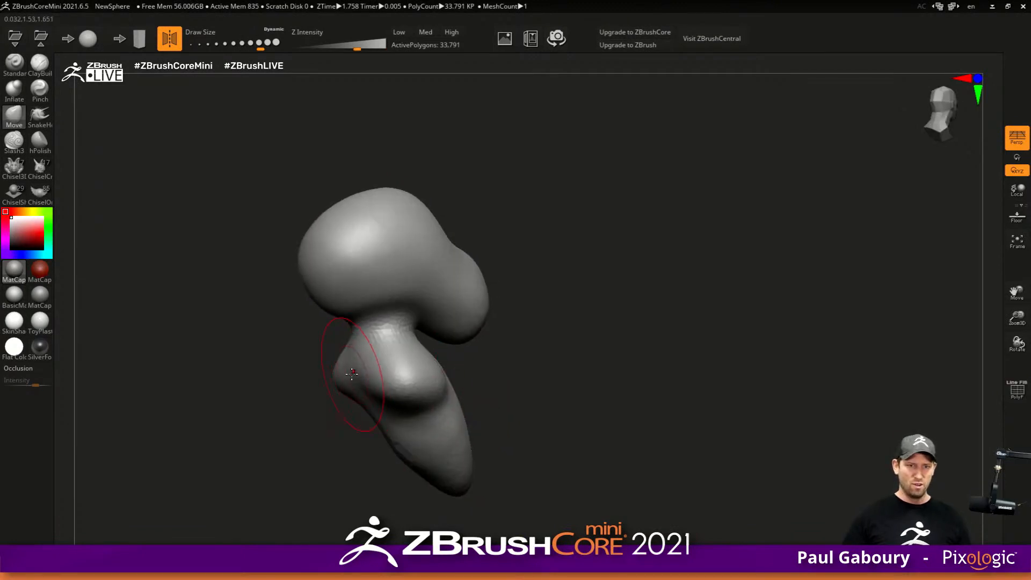
left_click_drag(380, 387, 438, 411)
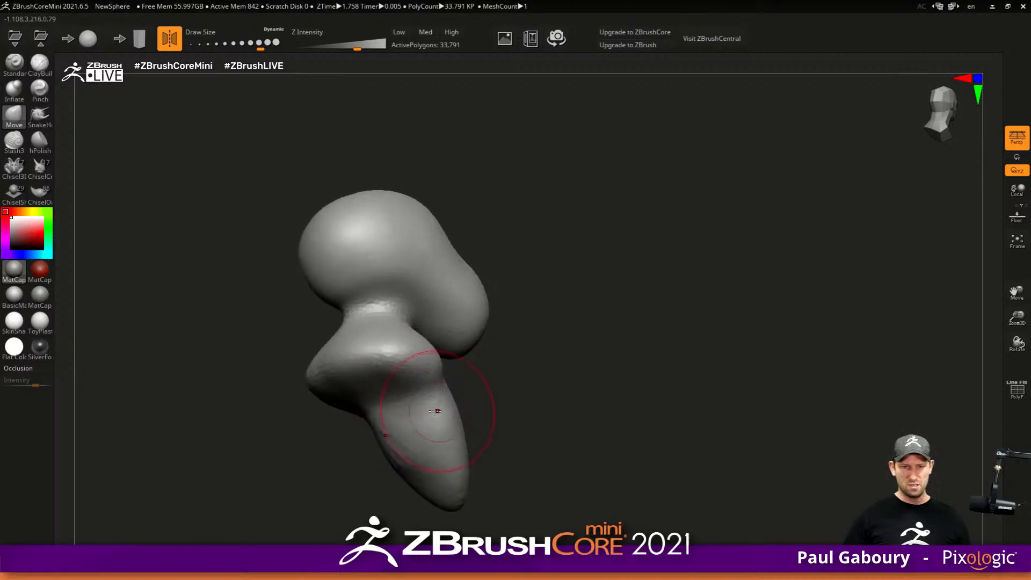
left_click_drag(463, 460, 470, 450, "alt")
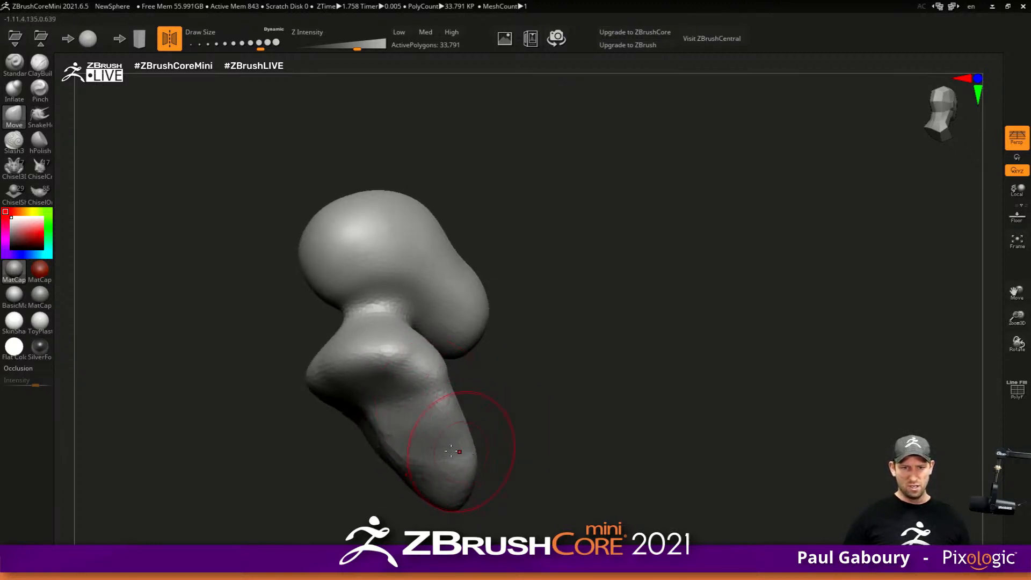
left_click_drag(396, 447, 408, 452, "shift")
mouse_move(334, 363)
left_mouse_down("shift")
mouse_move(498, 442)
mouse_move(395, 437)
left_mouse_up("shift")
- Shape the outer shoulders and torso sides from several angles and smooth them for a more even bust silhouette
mouse_move(467, 429)
left_mouse_down()
mouse_move(508, 421)
mouse_move(437, 410)
mouse_move(368, 426)
mouse_move(396, 394)
left_mouse_up()
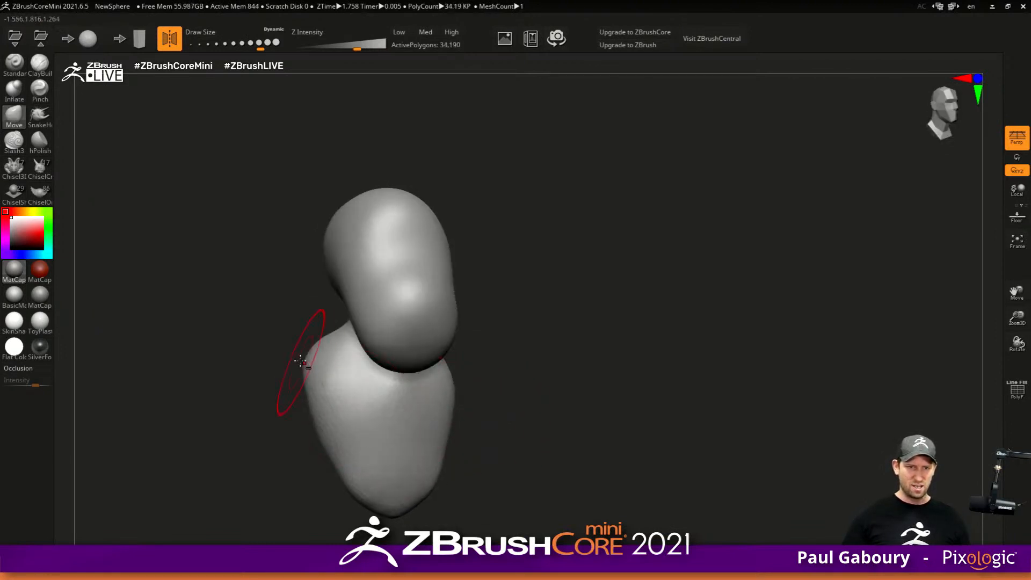
mouse_move(277, 378)
left_mouse_down()
mouse_move(338, 409)
mouse_move(346, 430)
left_mouse_up()
mouse_move(286, 382)
left_mouse_down()
mouse_move(301, 366)
mouse_move(297, 355)
mouse_move(318, 360)
mouse_move(311, 367)
left_mouse_up()
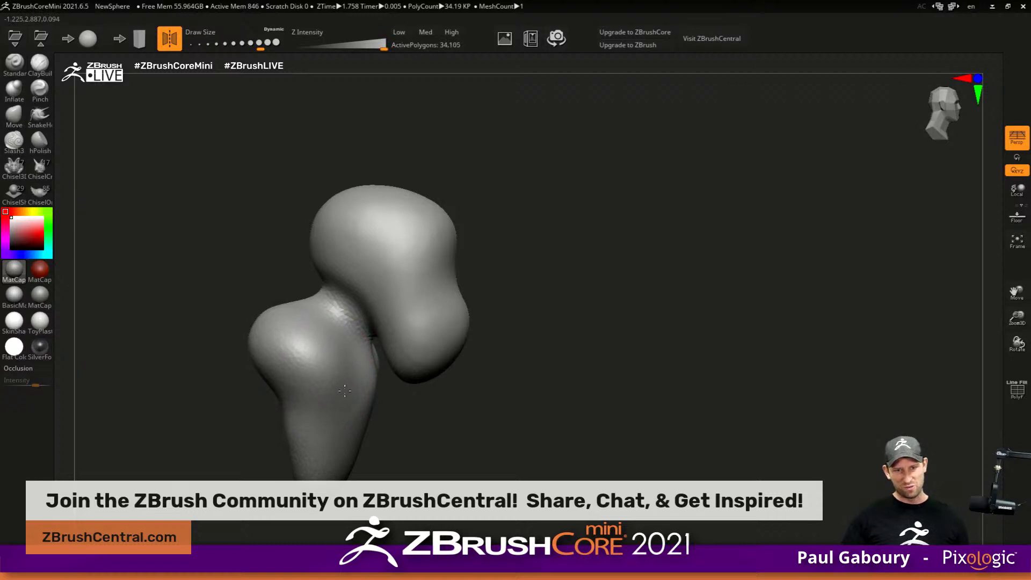
right_click_drag(340, 421, 357, 396, "shift")
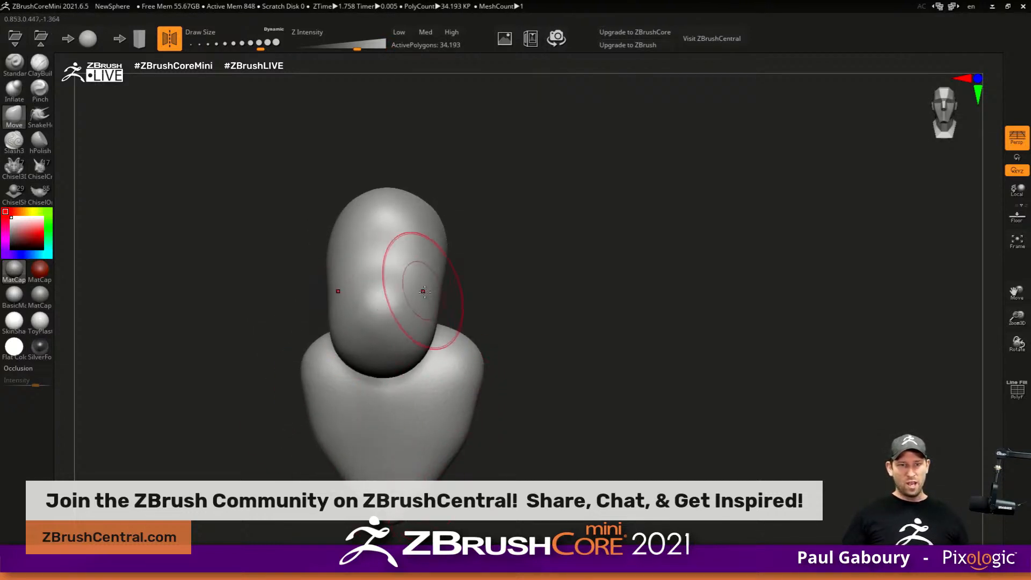
- Pull the front of the torso forward in side view, and smooth the shoulder, neck and jaw with the large brush
right_click_drag(421, 290, 472, 294)
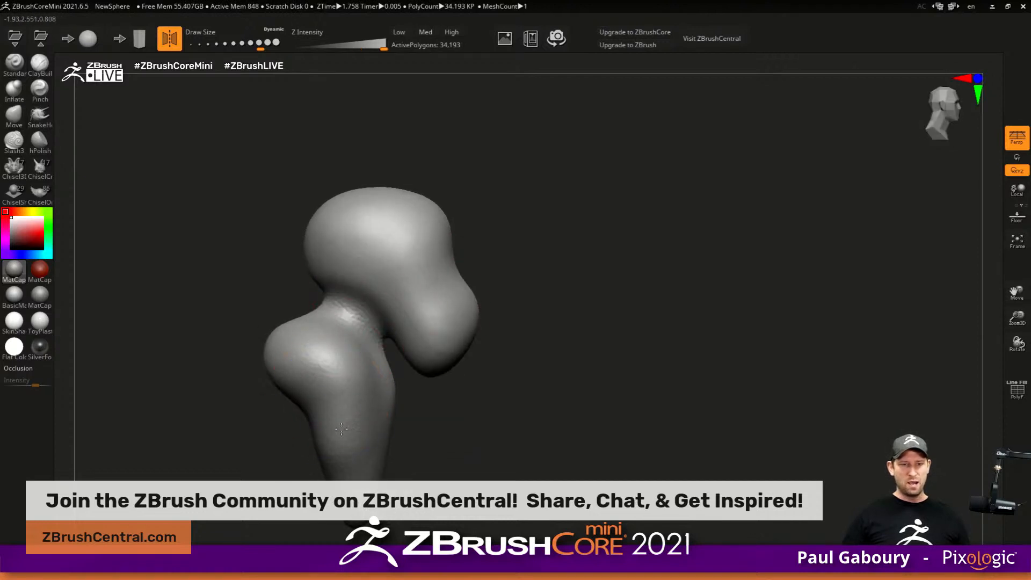
left_click_drag(361, 448, 399, 436)
mouse_move(416, 357)
left_mouse_down("shift")
mouse_move(386, 383)
mouse_move(304, 393)
left_mouse_up("shift")
mouse_move(421, 302)
left_mouse_down("shift")
mouse_move(421, 327)
mouse_move(410, 306)
mouse_move(375, 322)
left_mouse_up("shift")
- Pull the lower torso forward in side view with a Move stroke, and smooth the shoulder and back
left_click(40, 74)
key("s")
mouse_move(460, 301)
left_mouse_down()
mouse_move(439, 300)
mouse_move(401, 238)
left_mouse_up()
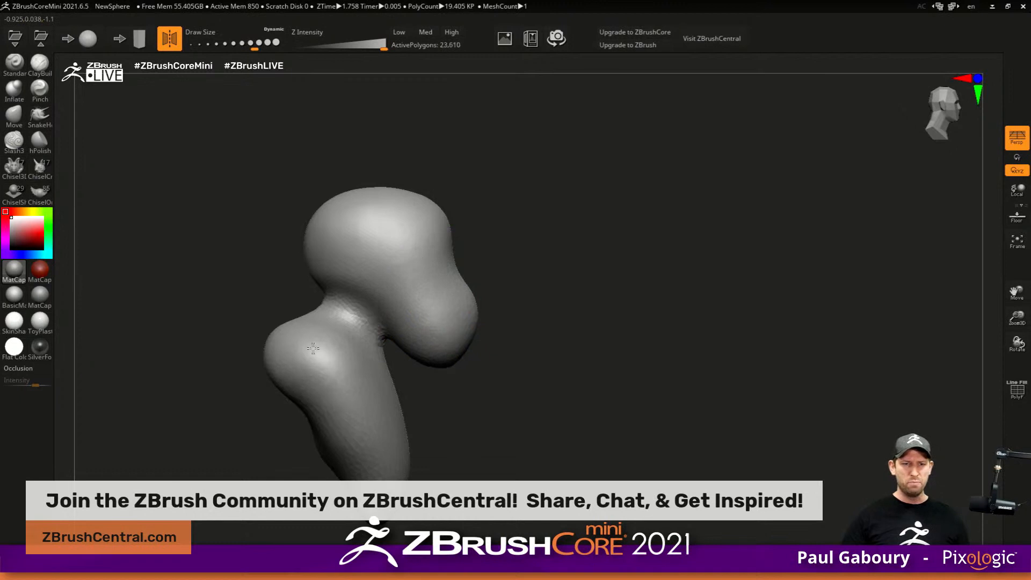
mouse_move(303, 437)
left_mouse_down("shift")
mouse_move(336, 453)
mouse_move(339, 361)
left_mouse_up("shift")
- Carve mirrored eye sockets into the head with ClayBuildup strokes, and check them from the front and side
right_click_drag(338, 361, 418, 310)
key("s")
mouse_move(417, 311)
left_mouse_down()
mouse_move(396, 304)
mouse_move(375, 250)
mouse_move(382, 274)
mouse_move(408, 258)
mouse_move(379, 269)
mouse_move(410, 276)
mouse_move(389, 280)
mouse_move(395, 252)
mouse_move(416, 237)
left_mouse_up()
right_click_drag(458, 311, 398, 326, "ctrl")
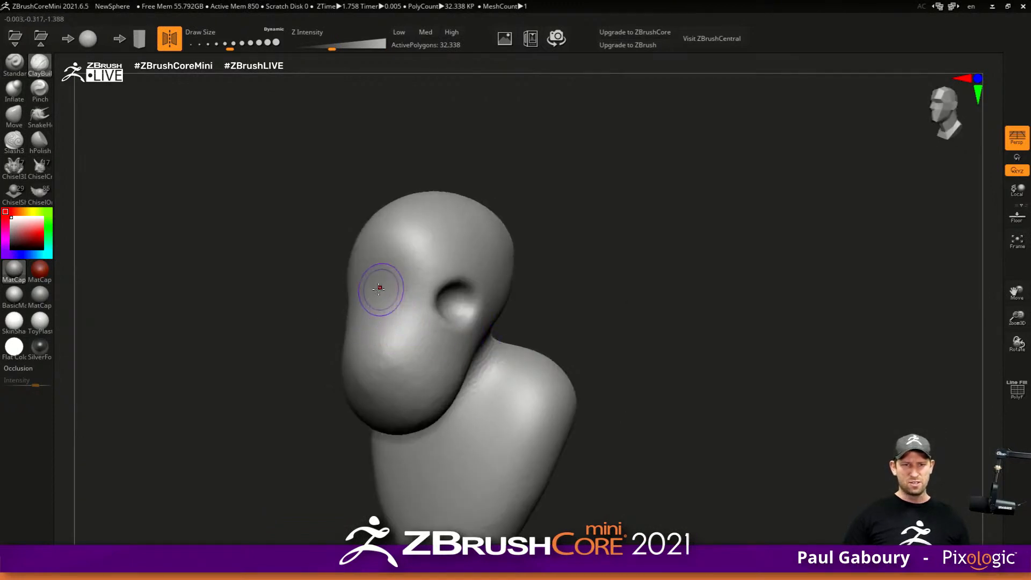
mouse_move(382, 312)
left_mouse_down()
mouse_move(410, 306)
mouse_move(365, 305)
mouse_move(424, 316)
mouse_move(392, 311)
mouse_move(384, 293)
left_mouse_up()
right_click_drag(398, 298, 480, 308)
mouse_move(479, 308)
left_mouse_down("alt")
mouse_move(449, 325)
mouse_move(499, 311)
mouse_move(483, 309)
mouse_move(494, 299)
mouse_move(462, 300)
mouse_move(464, 280)
mouse_move(439, 271)
mouse_move(460, 279)
mouse_move(448, 271)
mouse_move(413, 274)
mouse_move(451, 278)
left_mouse_up("alt")
key("s")
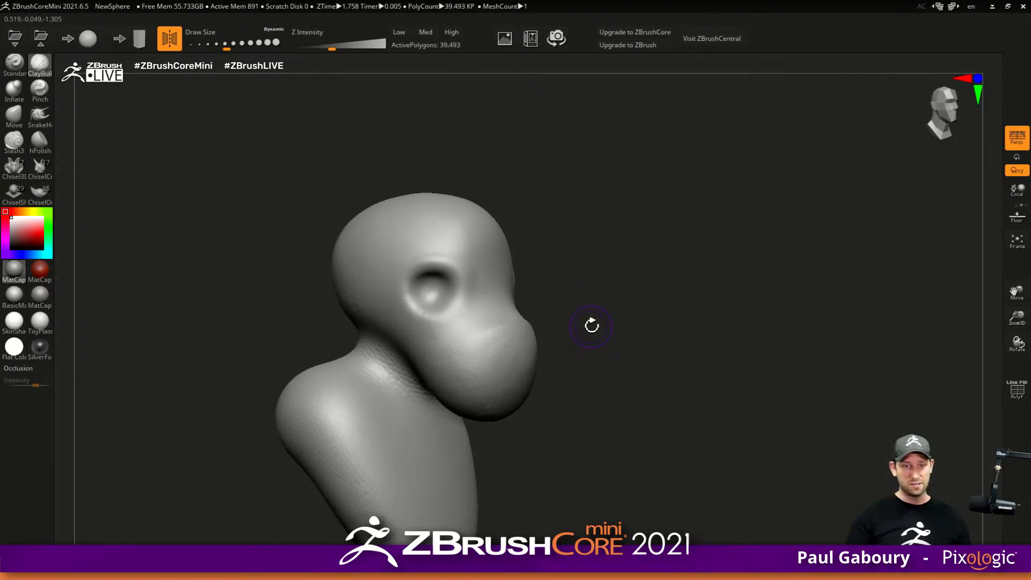
left_click_drag(844, 297, 619, 327)
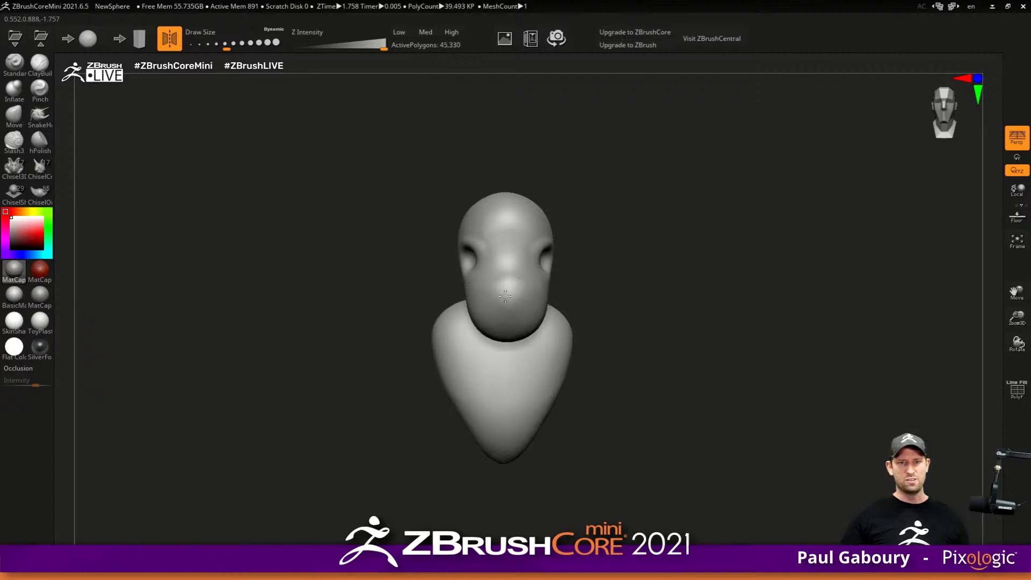
left_click_drag(503, 327, 572, 313)
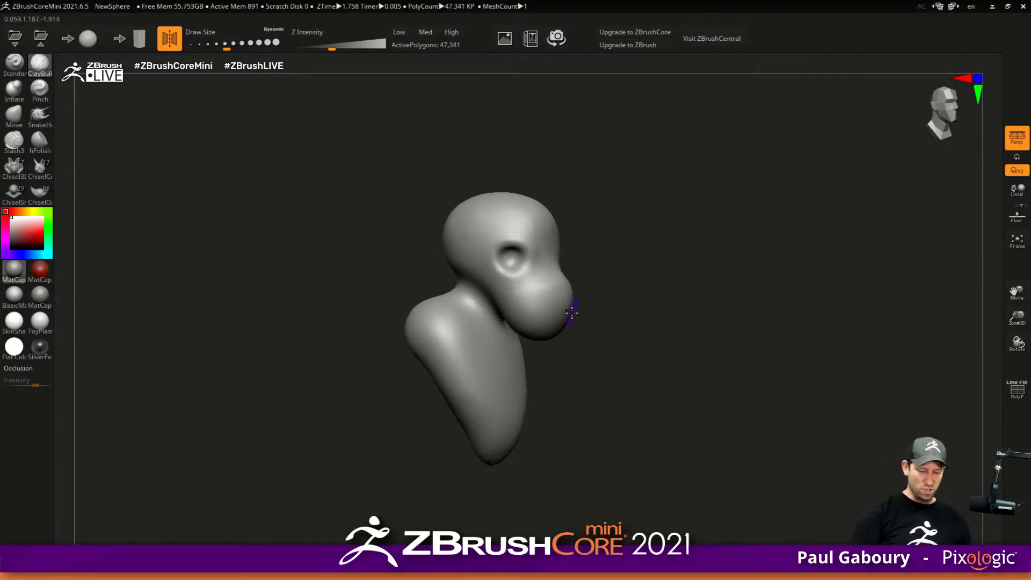
- Open the 01Before_Details project, view the head from both sides, and apply the first grey MatCap material
key("ctrl+n")
left_click(555, 334)
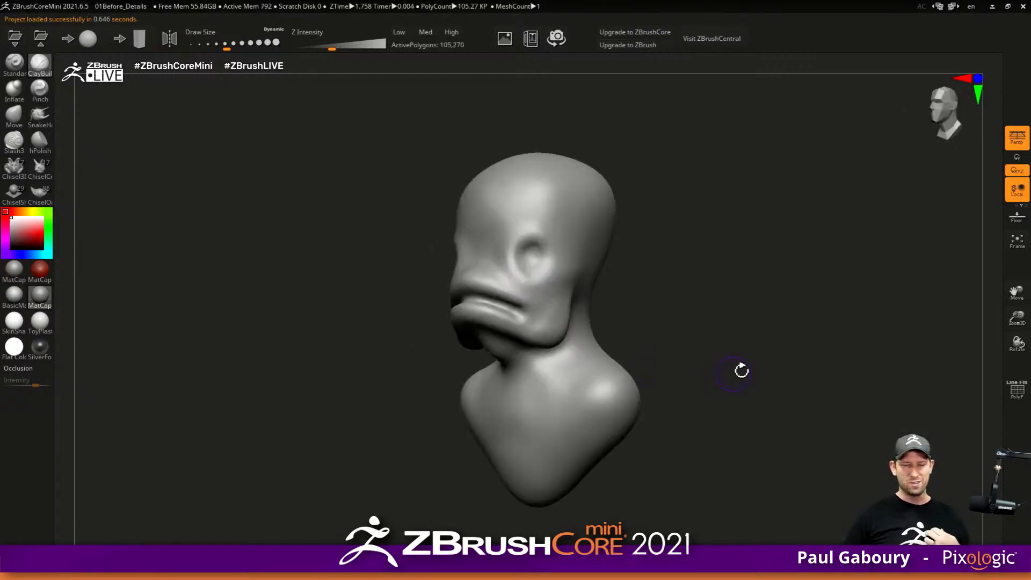
mouse_move(741, 370)
left_mouse_down()
mouse_move(706, 374)
mouse_move(778, 363)
mouse_move(683, 380)
mouse_move(444, 308)
left_mouse_up()
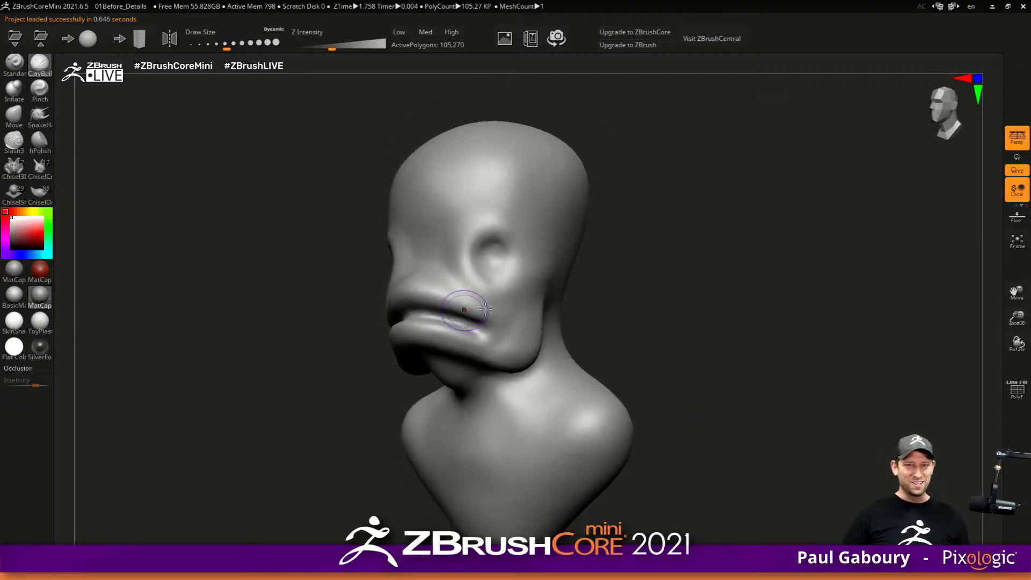
left_click_drag(526, 307, 543, 306)
mouse_move(628, 320)
left_mouse_down()
mouse_move(673, 321)
mouse_move(669, 331)
mouse_move(653, 327)
mouse_move(707, 323)
mouse_move(720, 341)
mouse_move(709, 333)
left_mouse_up()
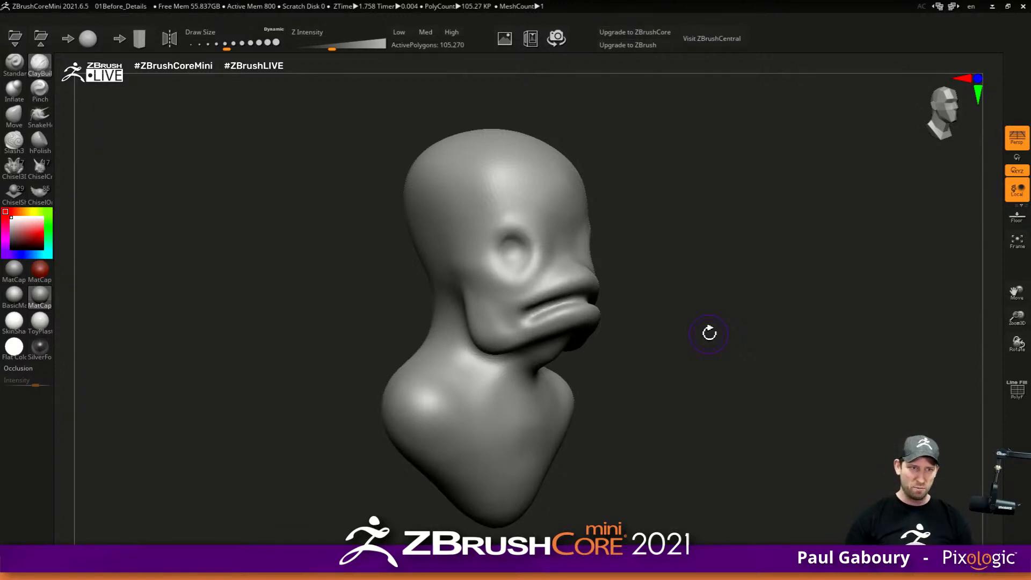
mouse_move(724, 355)
left_mouse_down()
mouse_move(736, 444)
mouse_move(736, 361)
mouse_move(714, 356)
mouse_move(706, 367)
left_mouse_up()
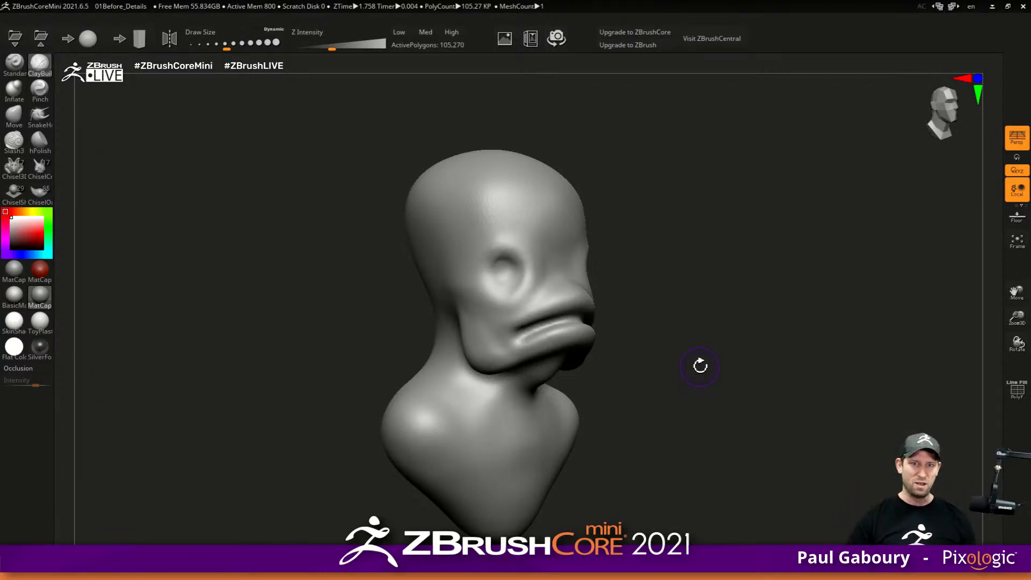
left_click(14, 269)
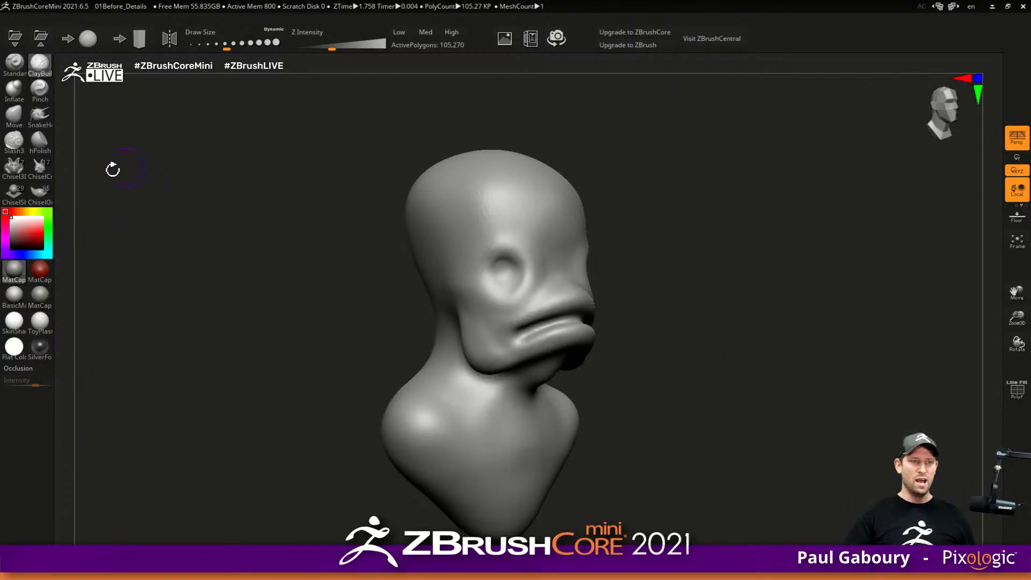
- Try ClayBuildup strokes around one eye socket, and undo them
left_click(39, 115)
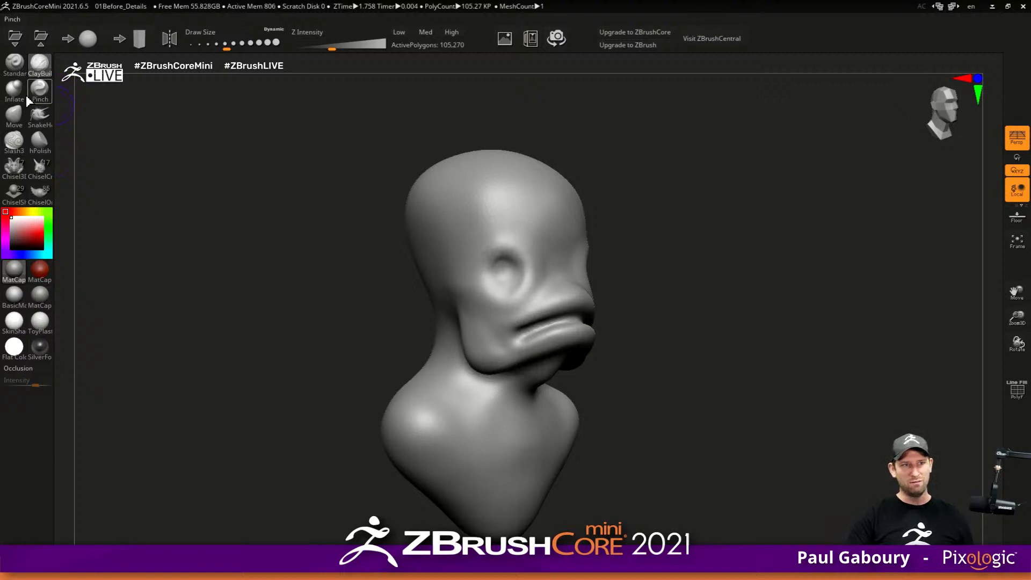
right_click_drag(506, 274, 499, 276, "ctrl")
left_click_drag(499, 276, 517, 271, "alt")
mouse_move(491, 236)
left_mouse_down()
mouse_move(513, 237)
mouse_move(550, 270)
left_mouse_up()
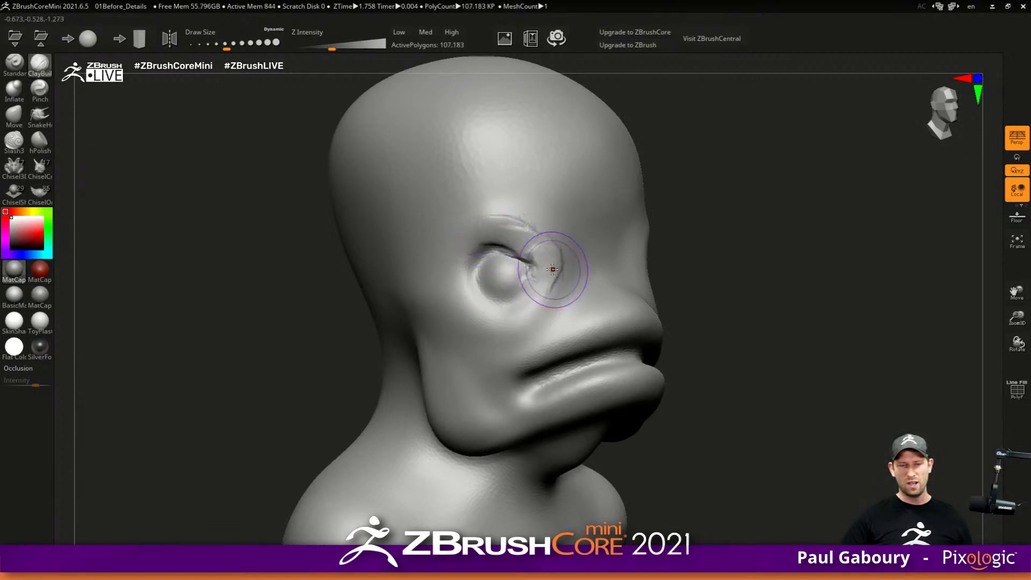
key("ctrl+z")
key("ctrl+z")
key("ctrl+z")
key("ctrl+z")
mouse_move(679, 340)
left_mouse_down()
mouse_move(640, 339)
mouse_move(630, 324)
left_mouse_up()
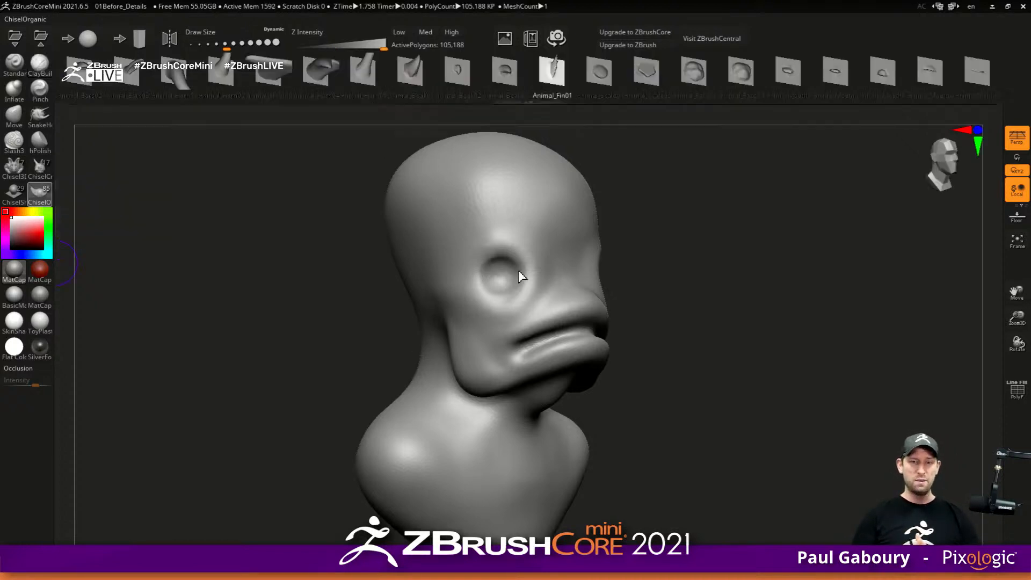
- Choose the Animal_Eye03 shape of ChiselOrganic, turn on symmetry, and undo the trial eyes placed with the large brush
left_click_drag(305, 86, 749, 39)
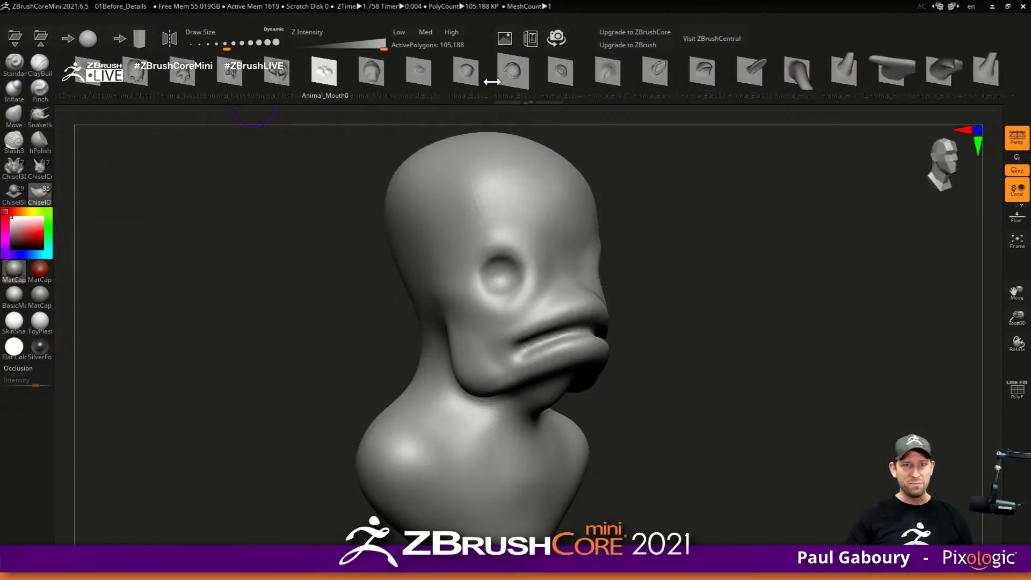
left_click(510, 78)
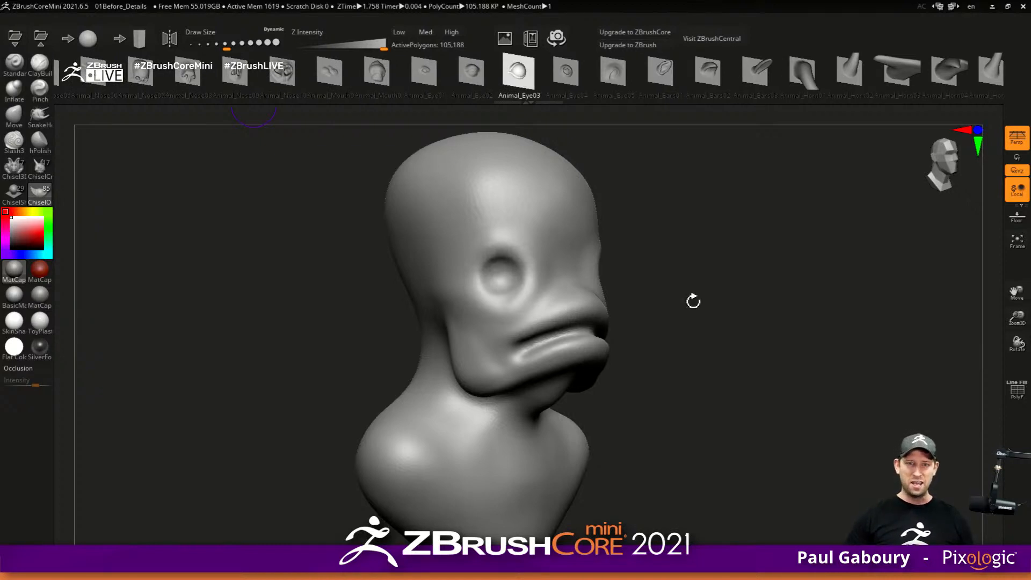
left_click_drag(660, 306, 477, 290)
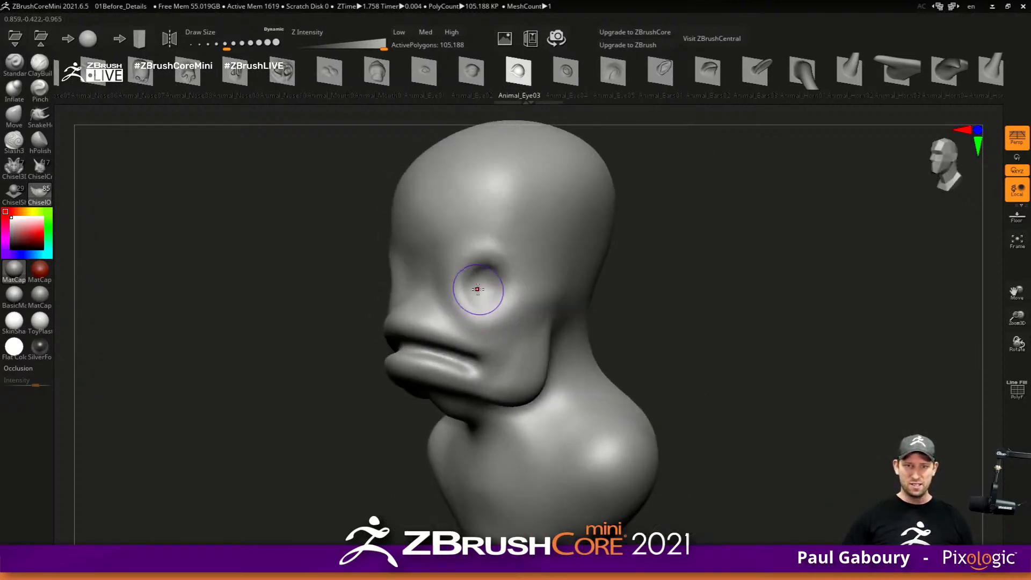
left_click_drag(438, 229, 422, 209)
right_click_drag(494, 290, 512, 323)
key("ctrl+z")
key("x")
left_click_drag(450, 252, 423, 215)
mouse_move(507, 321)
right_mouse_down()
mouse_move(543, 320)
mouse_move(506, 316)
mouse_move(529, 331)
right_mouse_up()
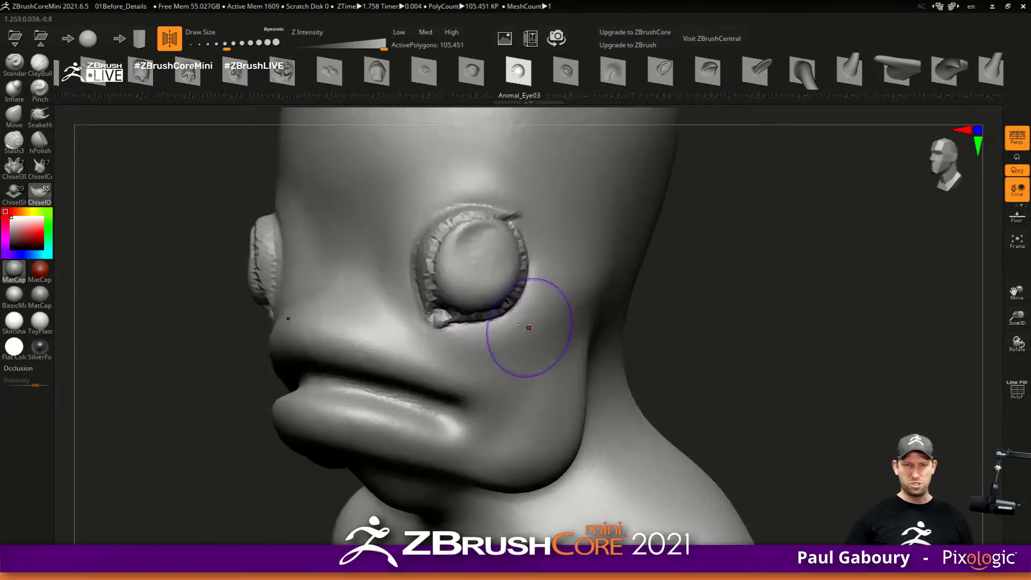
key("ctrl+z")
- Place mirrored Animal_Eye03 eyes in the sockets with a smaller brush, and refine the eyeball surface
key("s")
left_click_drag(479, 274, 462, 274)
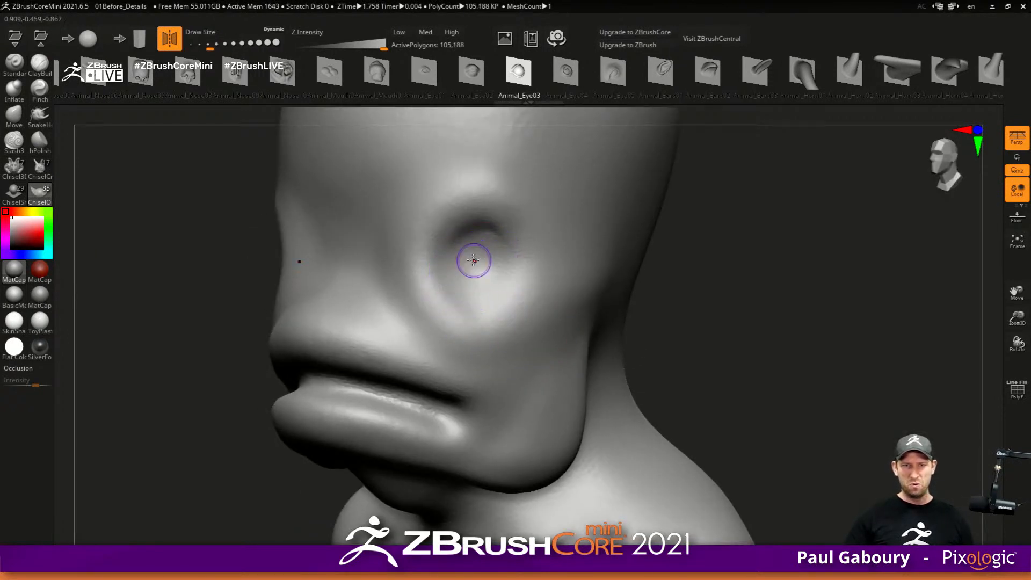
left_click_drag(465, 183, 372, 173)
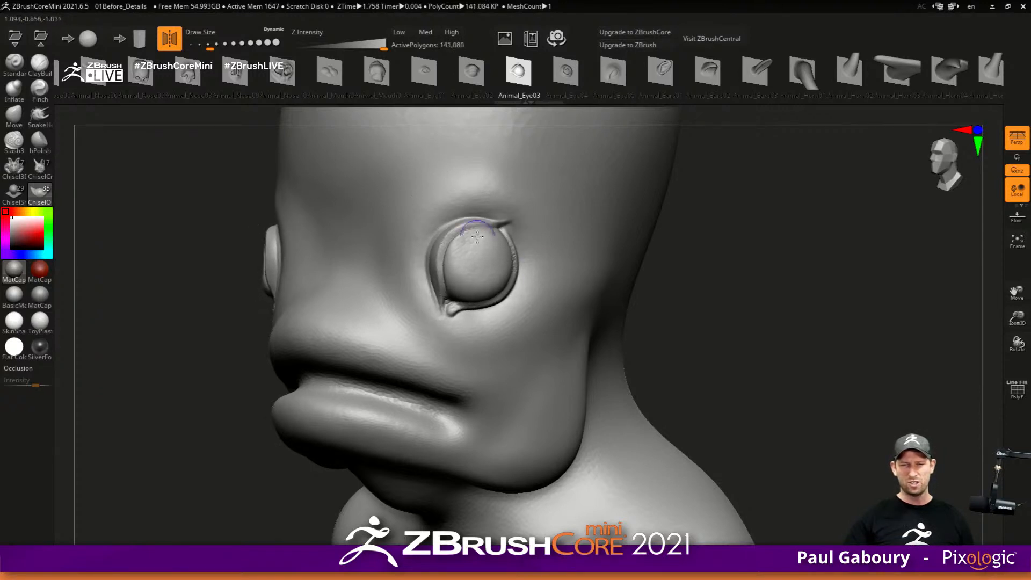
key("f")
mouse_move(553, 306)
right_mouse_down()
mouse_move(633, 327)
mouse_move(605, 326)
mouse_move(559, 383)
right_mouse_up()
key("s")
left_click(569, 303)
left_click_drag(527, 277, 535, 280)
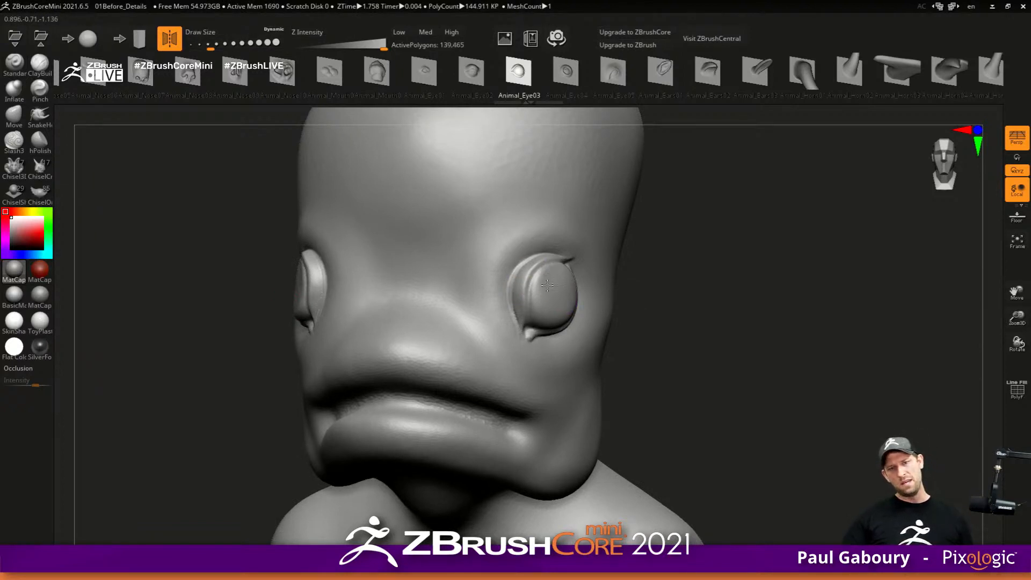
right_click_drag(556, 285, 486, 283)
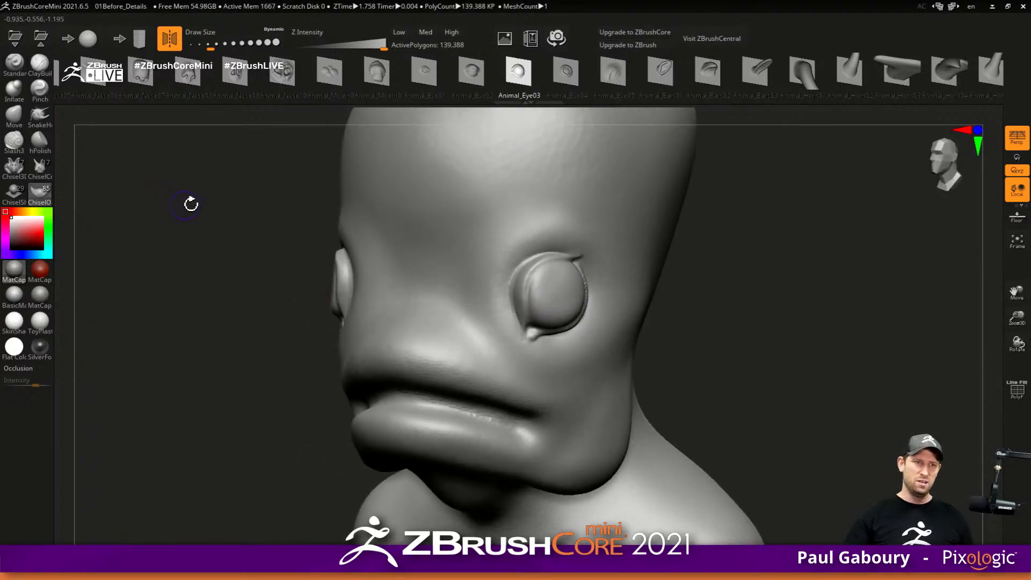
- Sculpt a small raised pupil ring on each eyeball with the ClayBuildup brush
left_click(39, 64)
key("s")
left_click_drag(554, 273, 552, 272)
right_click_drag(552, 273, 451, 292, "alt")
key("s")
mouse_move(480, 289)
left_mouse_down()
mouse_move(465, 288)
mouse_move(480, 280)
mouse_move(478, 288)
left_mouse_up()
key("s")
mouse_move(735, 376)
left_mouse_down("alt")
mouse_move(691, 317)
mouse_move(690, 325)
mouse_move(559, 333)
mouse_move(548, 323)
mouse_move(552, 336)
mouse_move(539, 325)
left_mouse_up("alt")
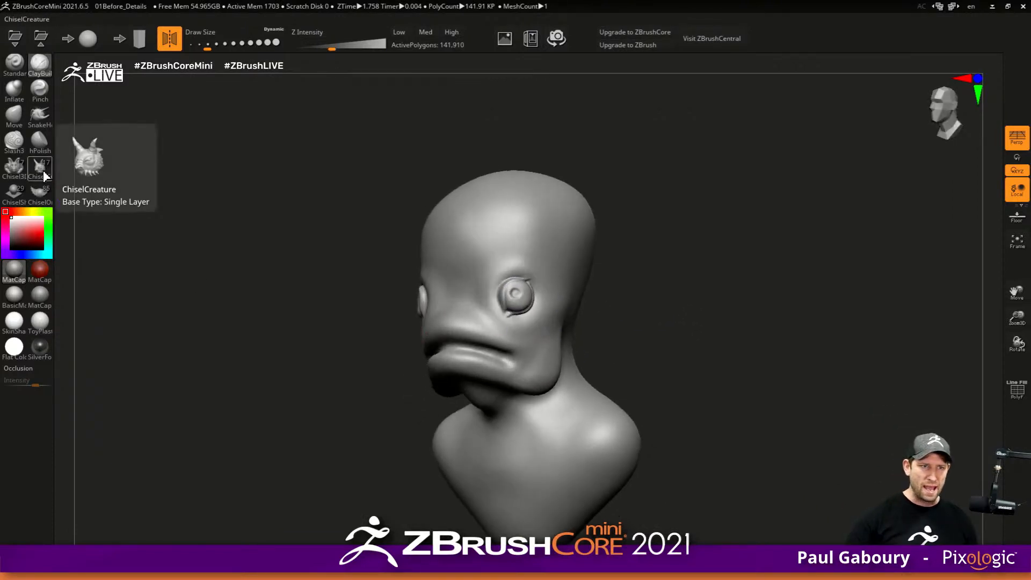
- Attach mirrored cheek fins with ChiselOrganic's Animal_Fin01 shape, undoing the first pair and redoing them with a larger brush
left_click(39, 193)
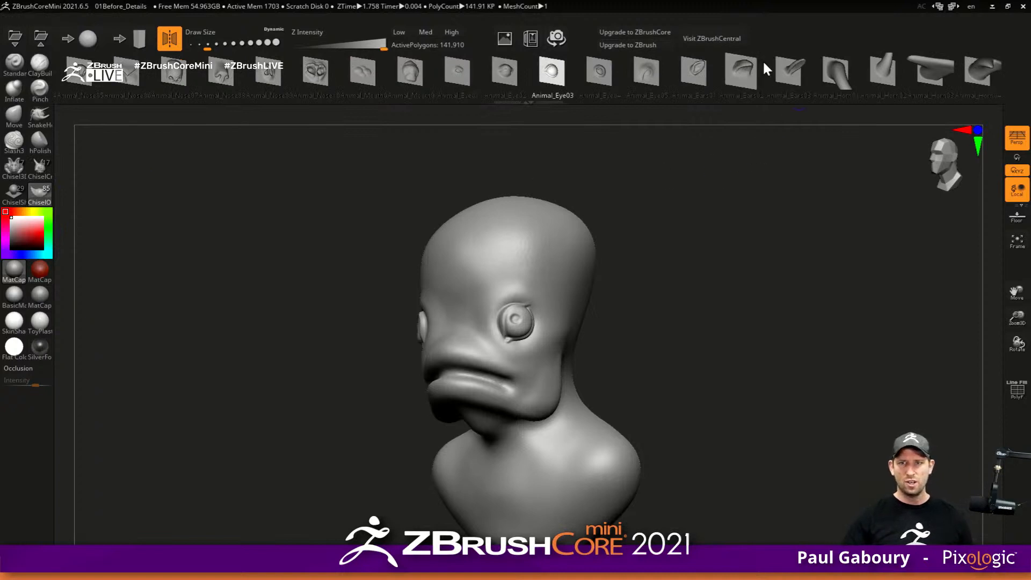
left_click_drag(706, 79, 461, 102)
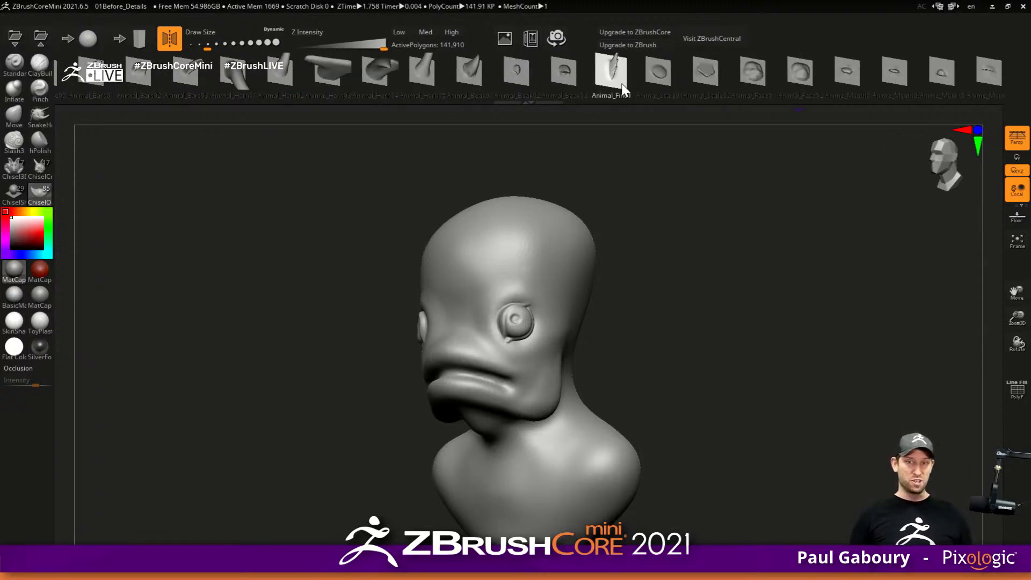
left_click_drag(748, 419, 543, 397)
right_click_drag(526, 384, 548, 373)
left_click_drag(495, 424, 692, 374)
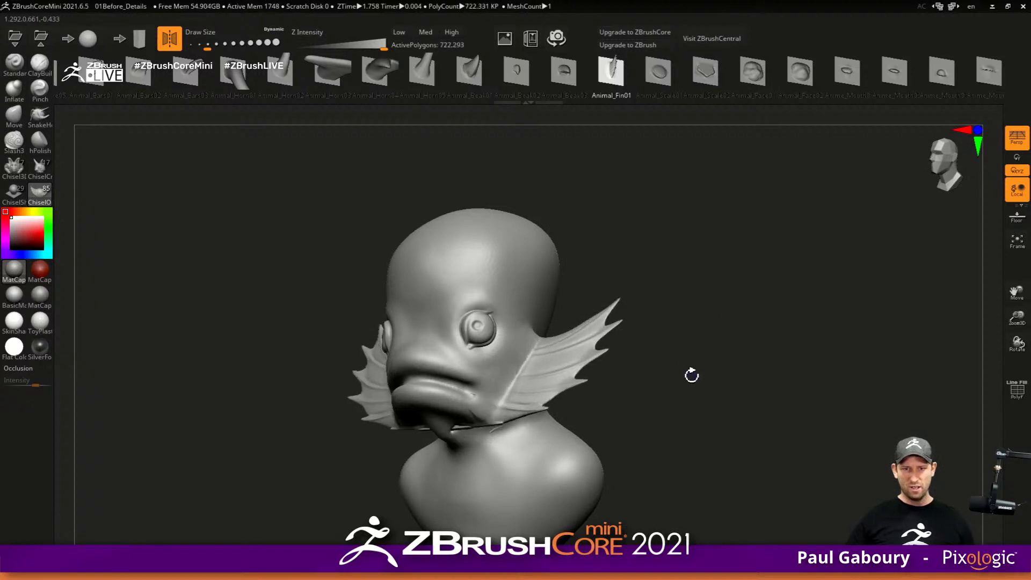
key("ctrl+z")
key("s")
mouse_move(518, 388)
left_mouse_down()
mouse_move(585, 352)
mouse_move(590, 325)
left_mouse_up()
left_click_drag(717, 336, 612, 367)
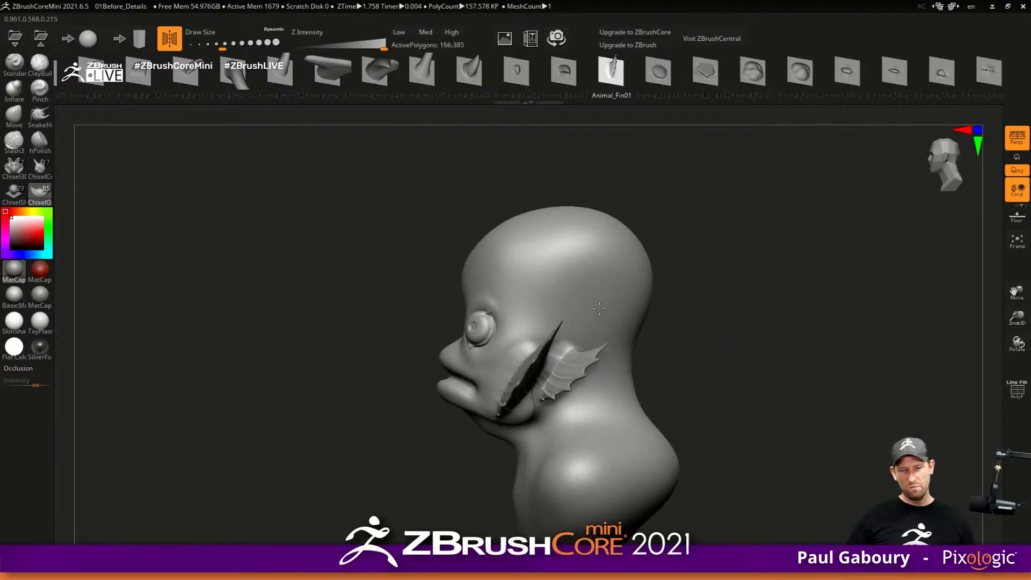
- Try additional small fins around the cheek fins and the jaw, undoing each attempt
left_click_drag(720, 338, 771, 375)
right_click_drag(555, 384, 565, 337, "ctrl")
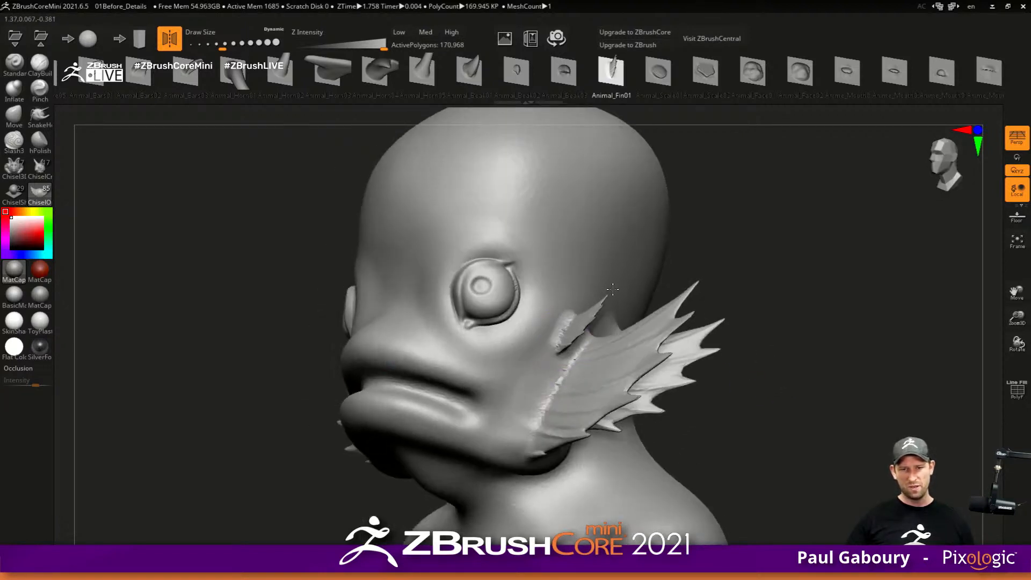
left_click_drag(762, 366, 670, 377)
key("ctrl+z")
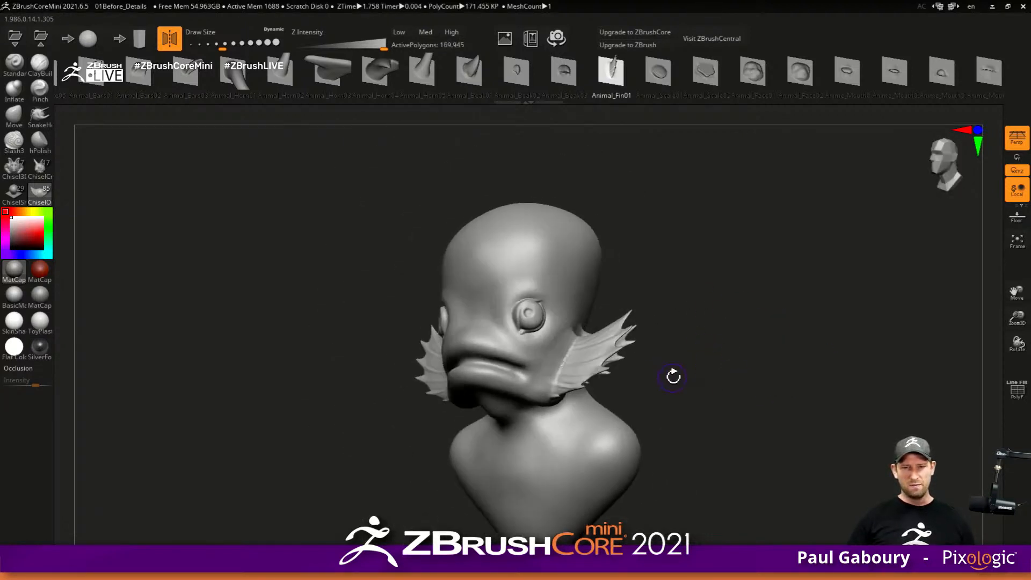
right_click_drag(557, 420, 548, 405, "alt")
left_click_drag(534, 371, 535, 355)
mouse_move(700, 368)
left_mouse_down()
mouse_move(732, 388)
mouse_move(710, 376)
mouse_move(665, 378)
left_mouse_up()
key("ctrl+z")
- Add a mirrored pair of smaller Animal_Fin01 fins under the jaw, below the cheek fins
right_click_drag(666, 378, 661, 416, "ctrl")
left_click_drag(660, 416, 629, 400)
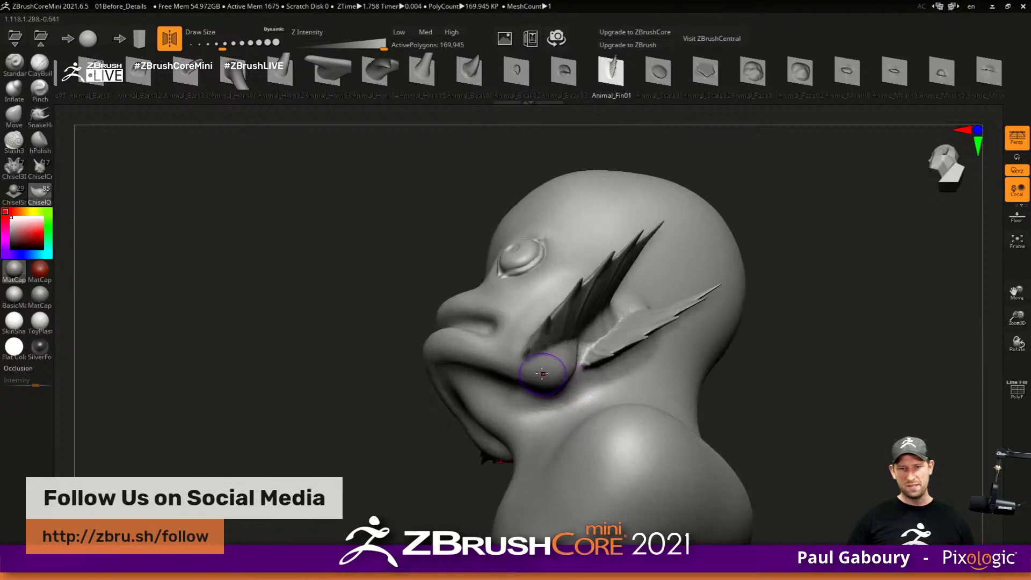
mouse_move(576, 355)
left_mouse_down()
mouse_move(584, 348)
mouse_move(591, 363)
left_mouse_up()
right_click_drag(623, 390, 755, 379)
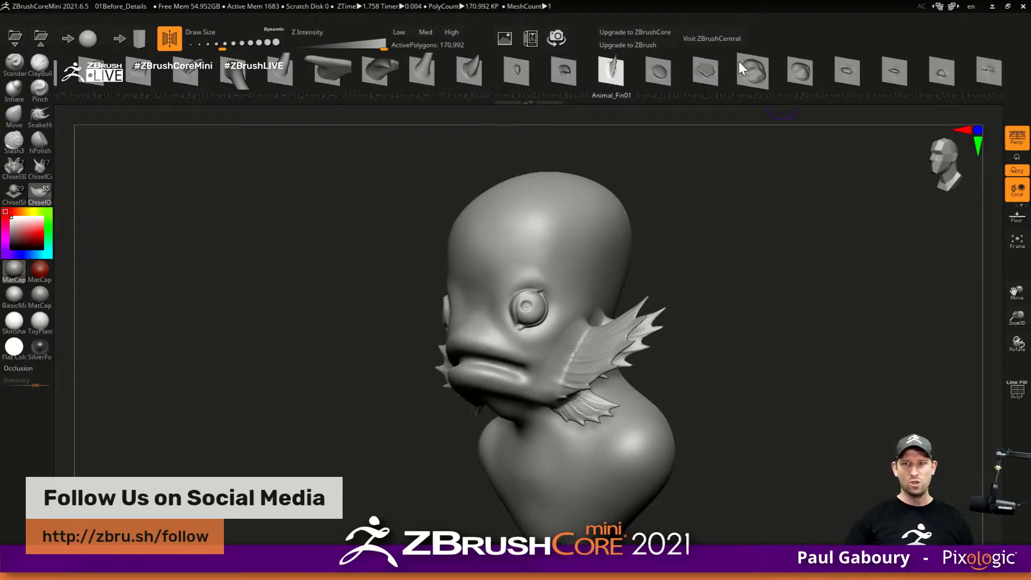
- Browse the ChiselOrganic shapes, choose Fungus01, and place several growths on the cheeks between the eyes and fins
left_click(846, 69)
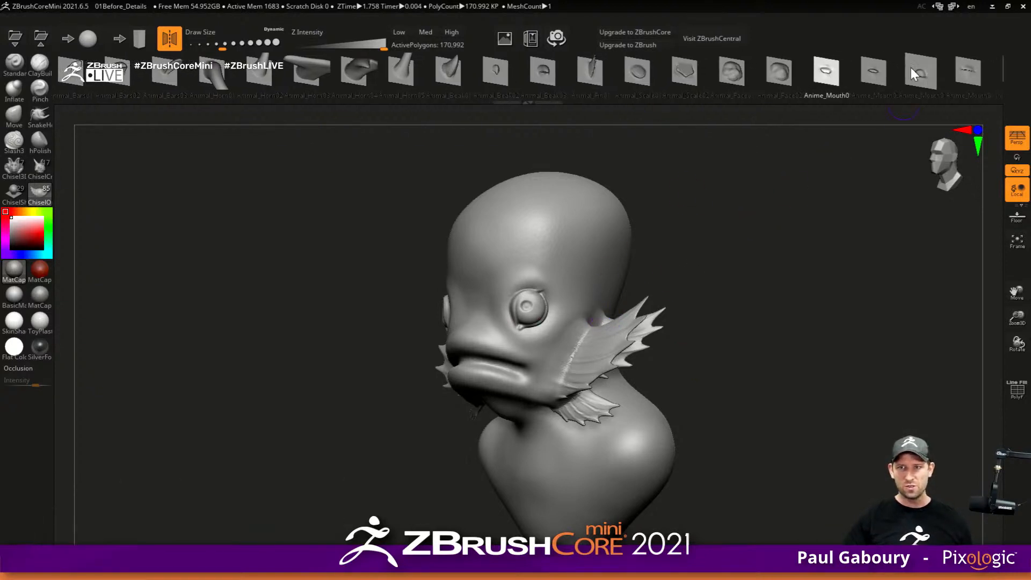
left_click_drag(900, 67, 572, 98)
left_click_drag(838, 77, 559, 101)
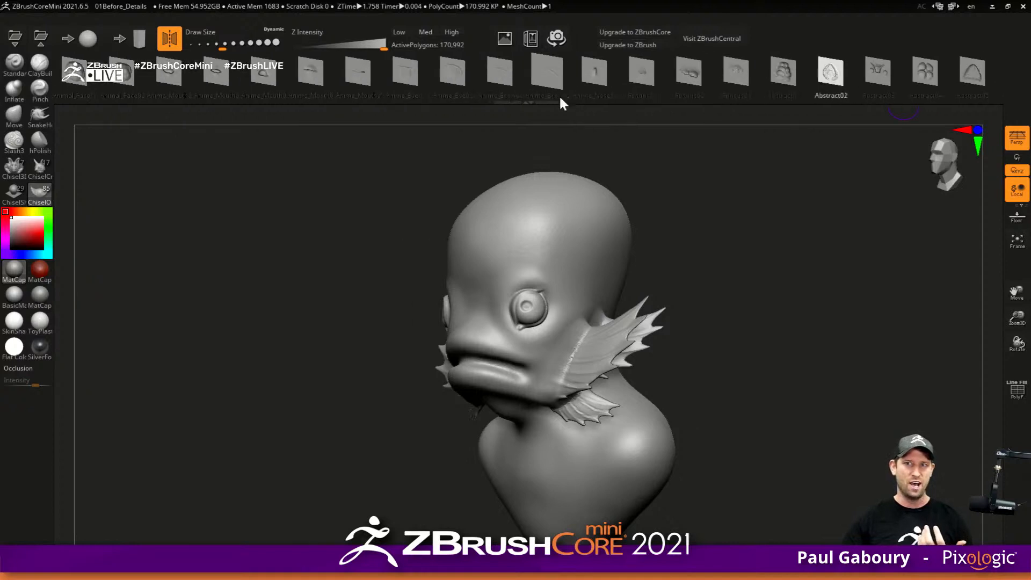
left_click(658, 75)
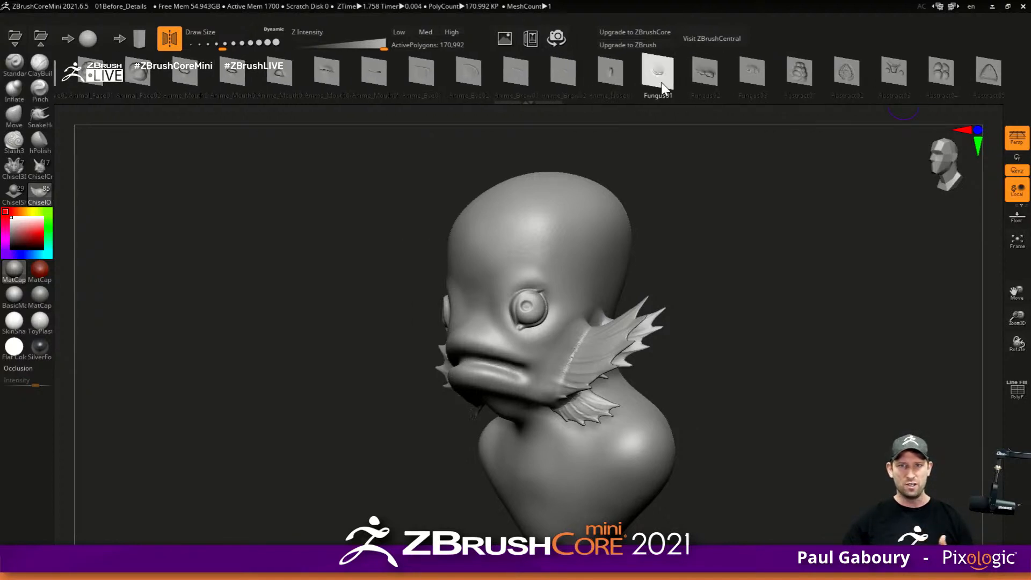
key("f")
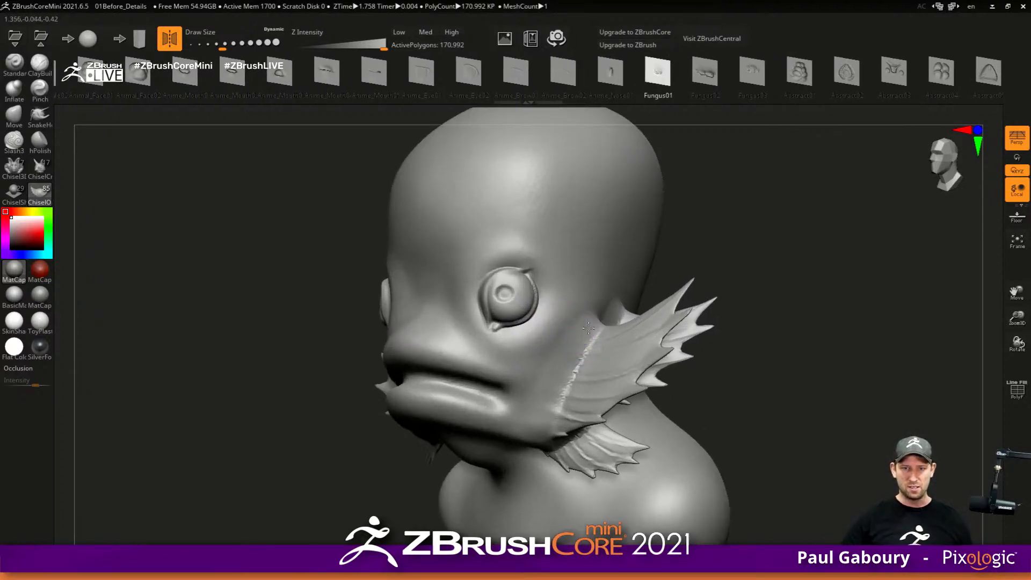
mouse_move(528, 289)
left_mouse_down()
mouse_move(509, 252)
mouse_move(491, 257)
mouse_move(477, 284)
left_mouse_up()
left_click_drag(557, 371, 507, 300)
left_click_drag(542, 348, 484, 287)
mouse_move(730, 354)
left_mouse_down("alt")
mouse_move(669, 363)
mouse_move(719, 368)
mouse_move(689, 378)
mouse_move(720, 373)
mouse_move(707, 373)
mouse_move(710, 362)
left_mouse_up("alt")
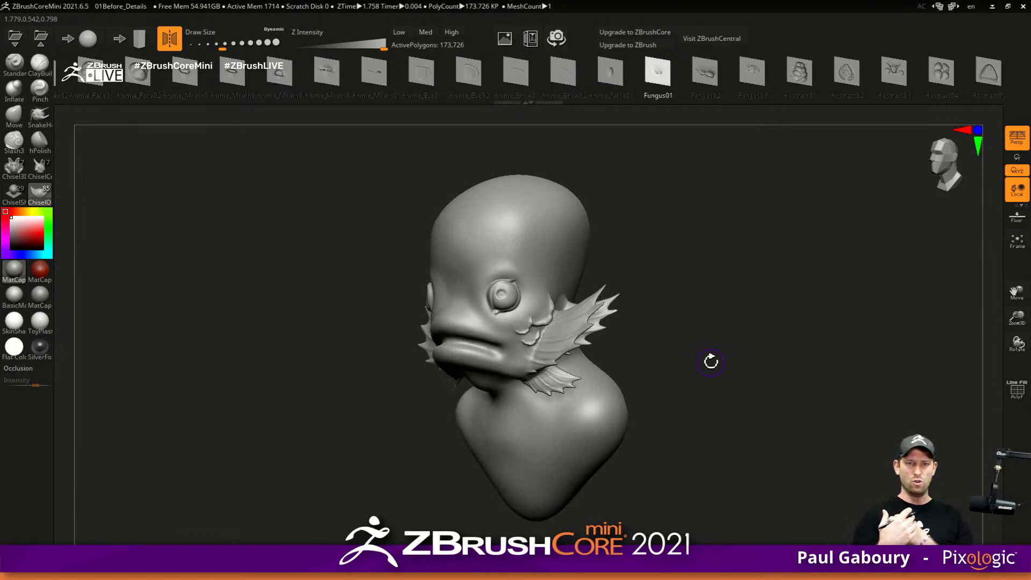
- Preview the head's silhouette with the Flat Color material, restore the grey MatCap, and browse the ChiselOrganic shapes
left_click(14, 346)
left_click_drag(770, 359, 664, 371)
left_click(14, 271)
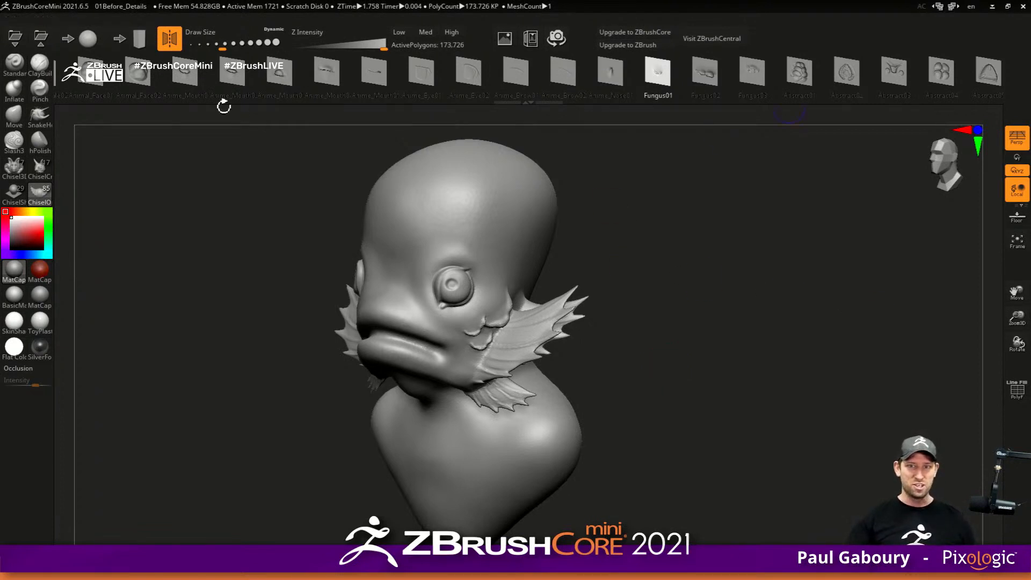
mouse_move(328, 72)
left_mouse_down()
mouse_move(600, 48)
mouse_move(633, 62)
left_mouse_up()
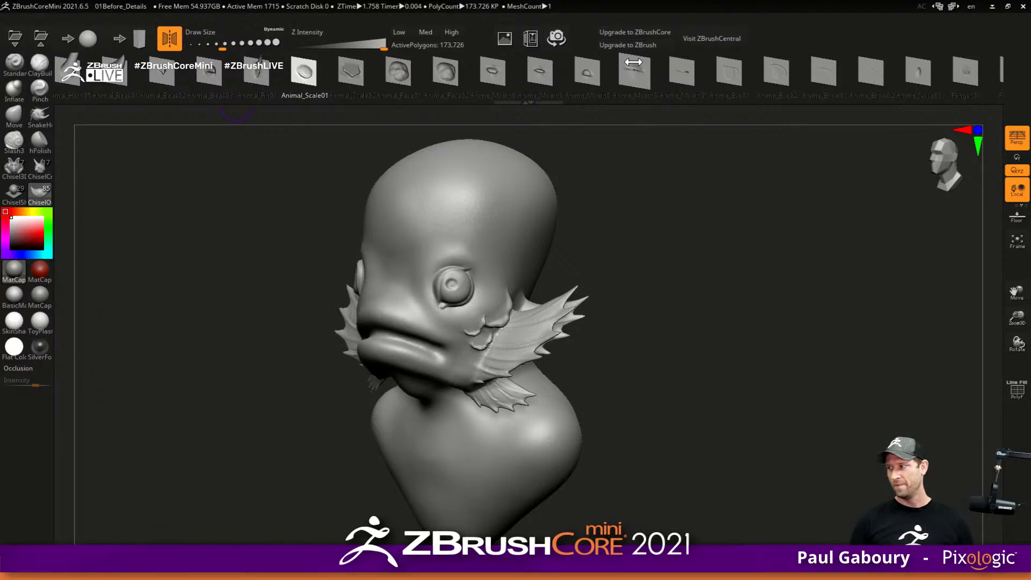
left_click_drag(599, 321, 689, 299)
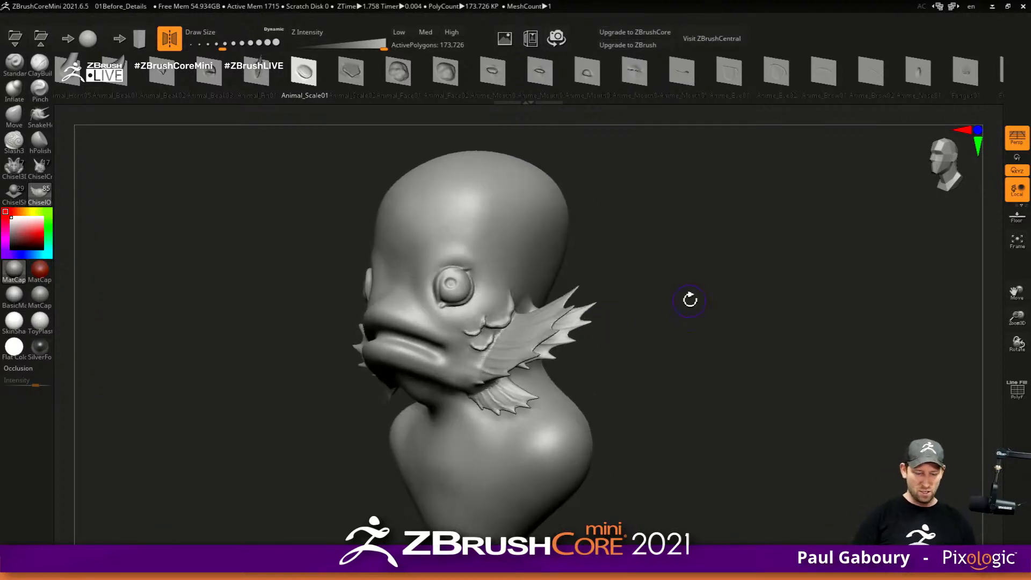
- Open the prepared project 02Before_MaTeeth, which holds the fish head ready for teeth
key("ctrl+o")
left_click(555, 334)
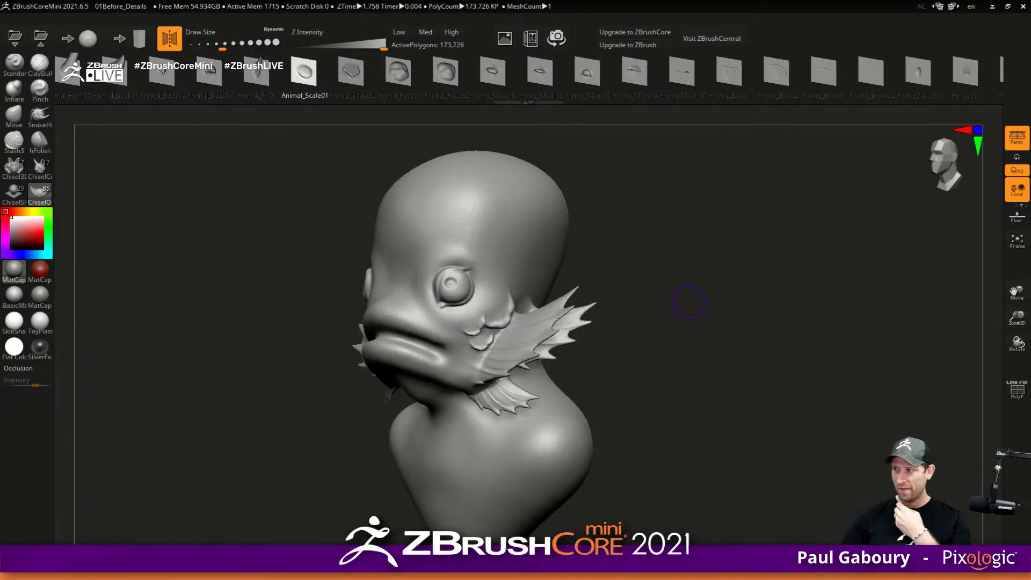
left_click_drag(730, 374, 643, 365)
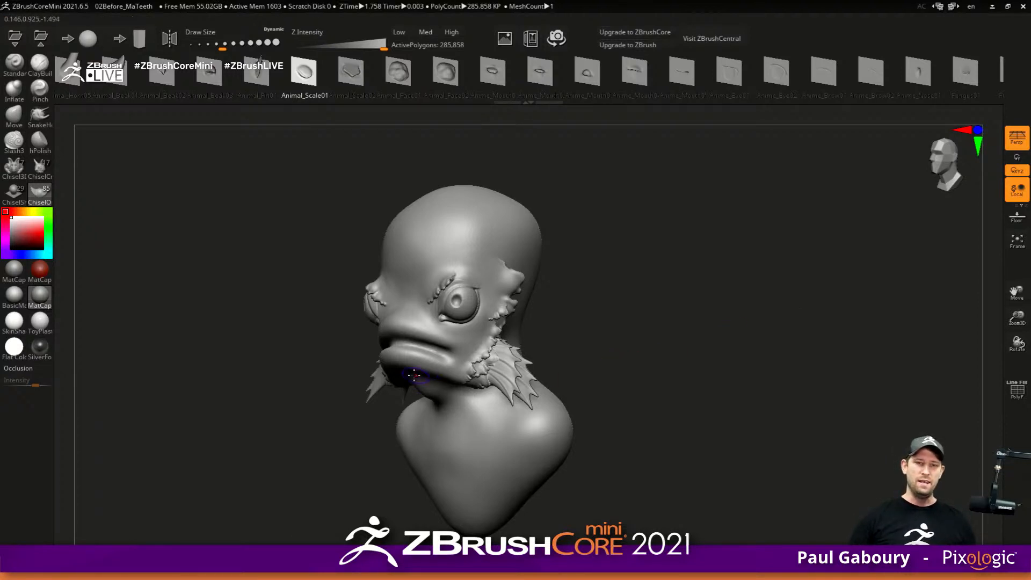
- Reduce the draw size and switch to the Chisel brush that holds the basic geometric shapes
mouse_move(439, 346)
right_mouse_down("alt")
mouse_move(467, 363)
mouse_move(479, 329)
right_mouse_up("alt")
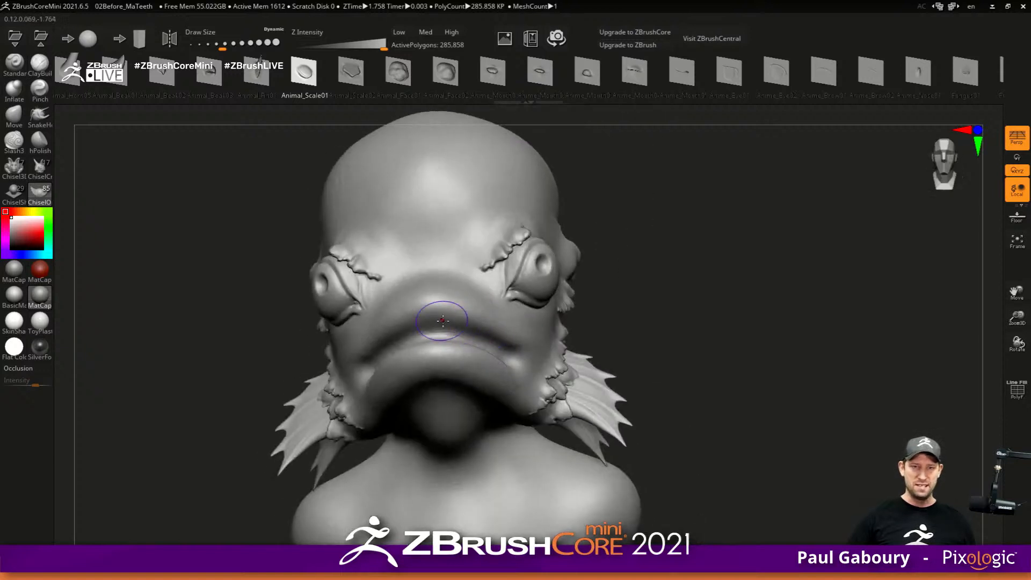
key("s")
left_click_drag(688, 318, 676, 317)
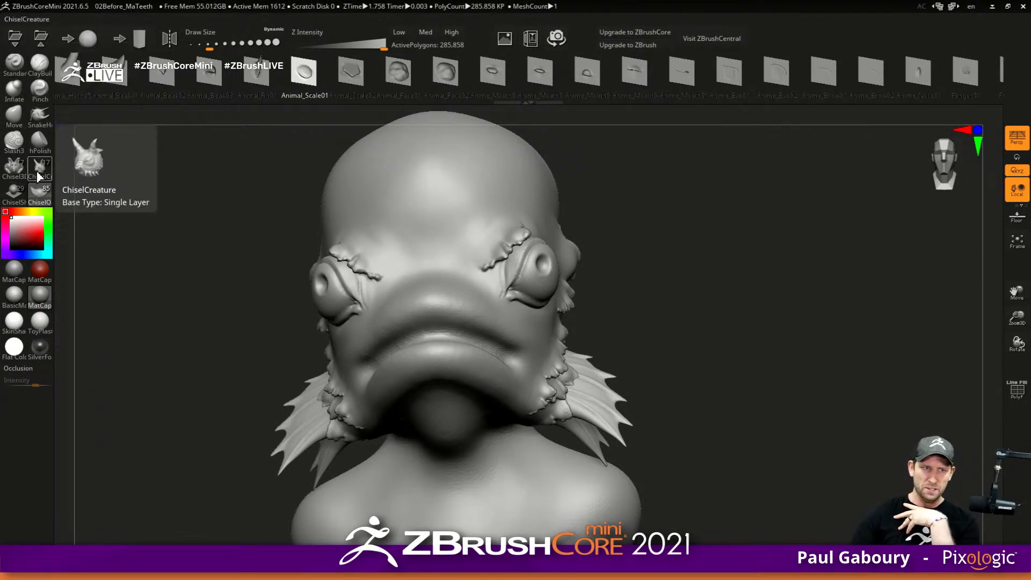
left_click(14, 193)
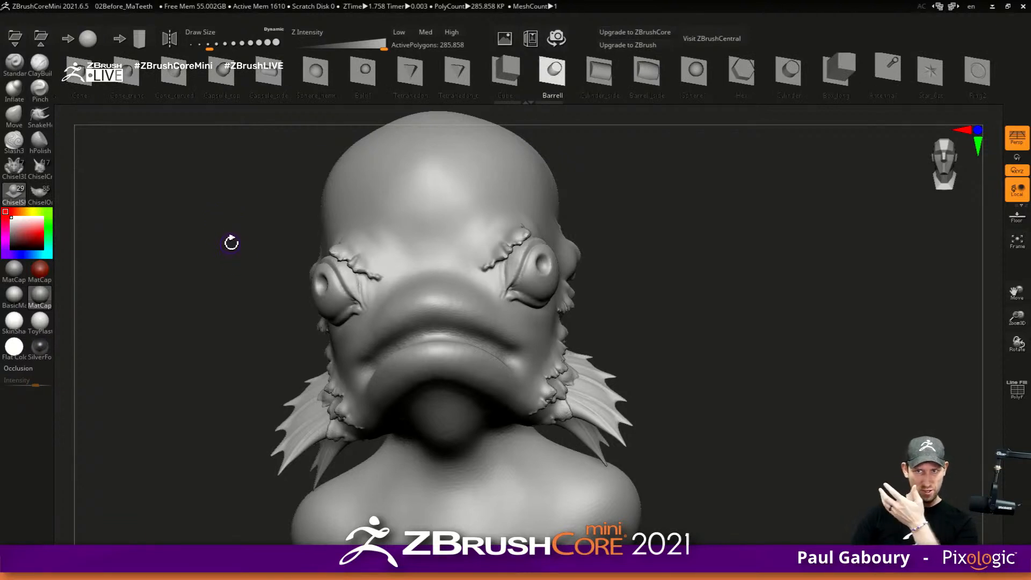
- Try the Antenna1 shape on the forehead, once singly and once as a mirrored pair with symmetry, undoing each attempt
left_click_drag(846, 70, 546, 87)
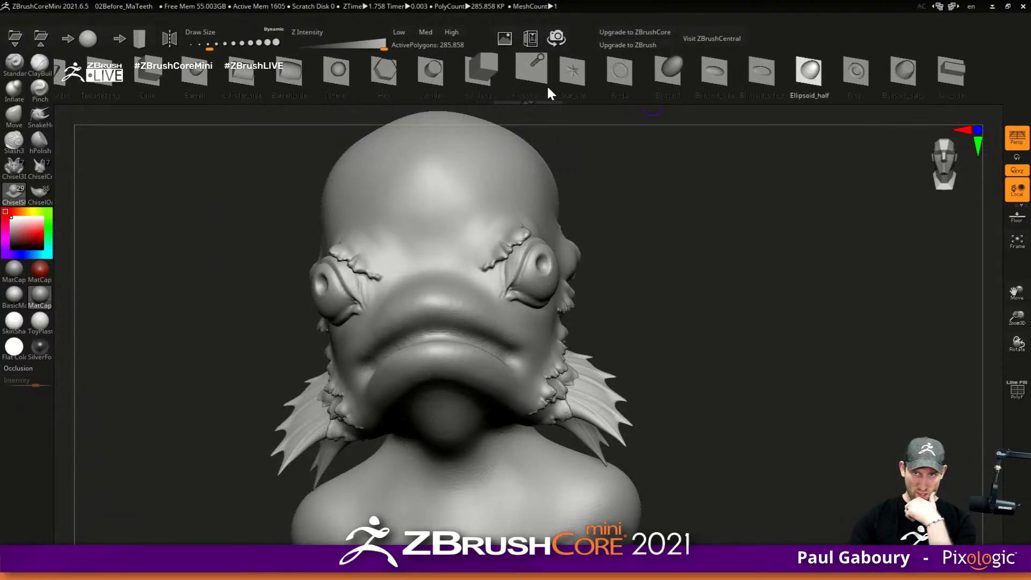
left_click(523, 71)
left_click_drag(612, 219, 585, 226)
right_click_drag(557, 205, 566, 279, "alt")
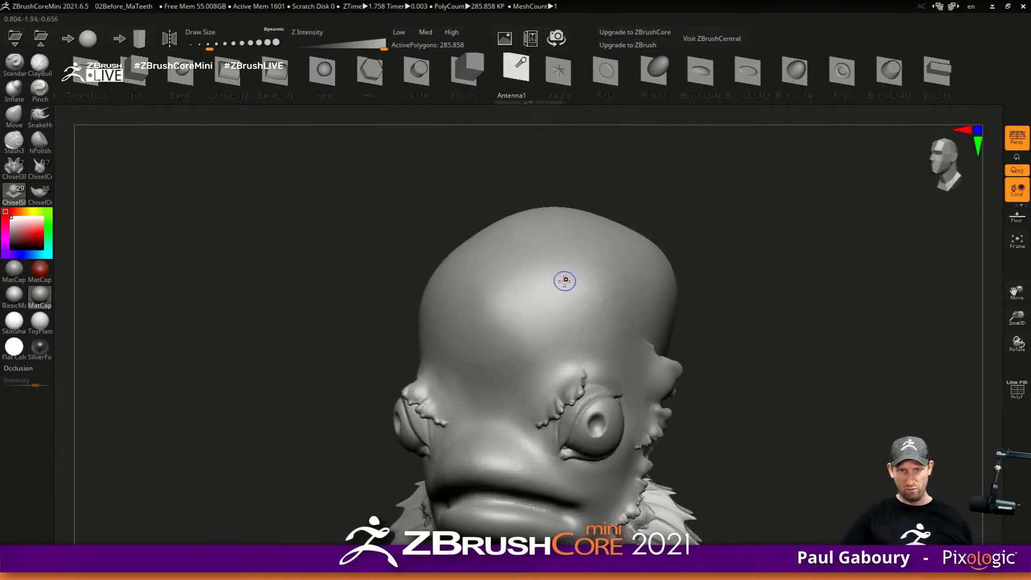
left_click_drag(554, 339, 562, 344)
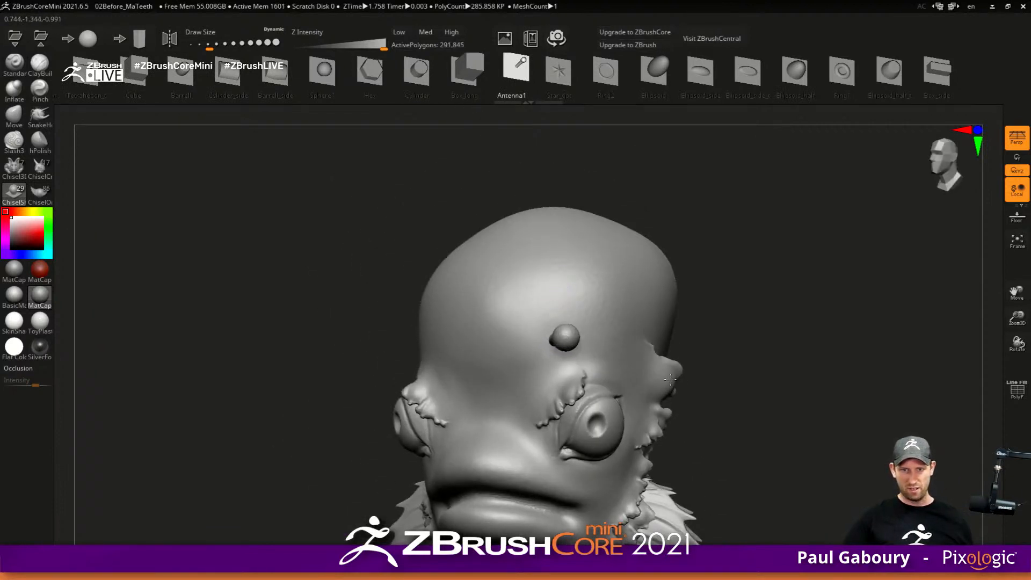
left_click_drag(750, 368, 738, 339)
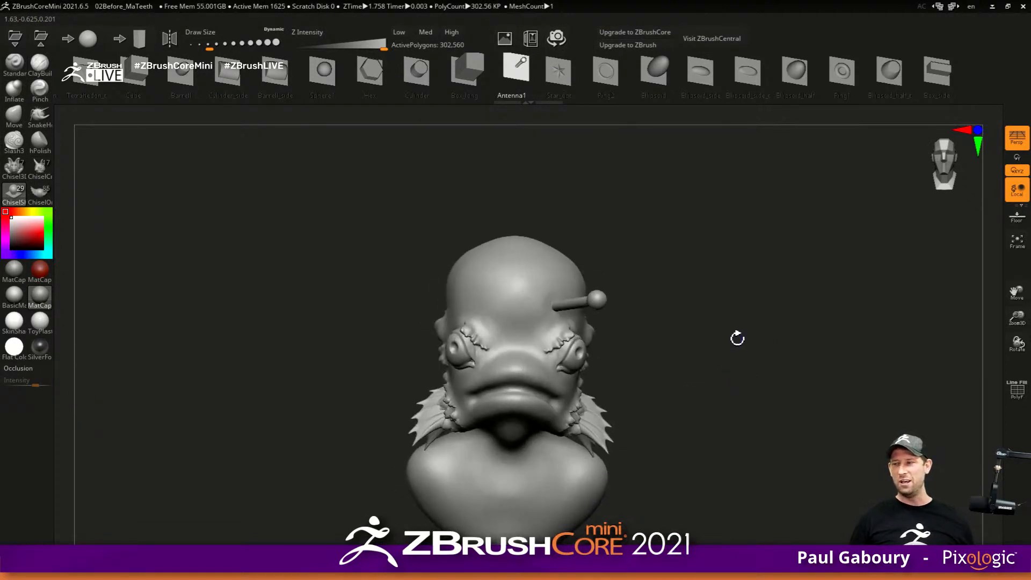
key("ctrl+z")
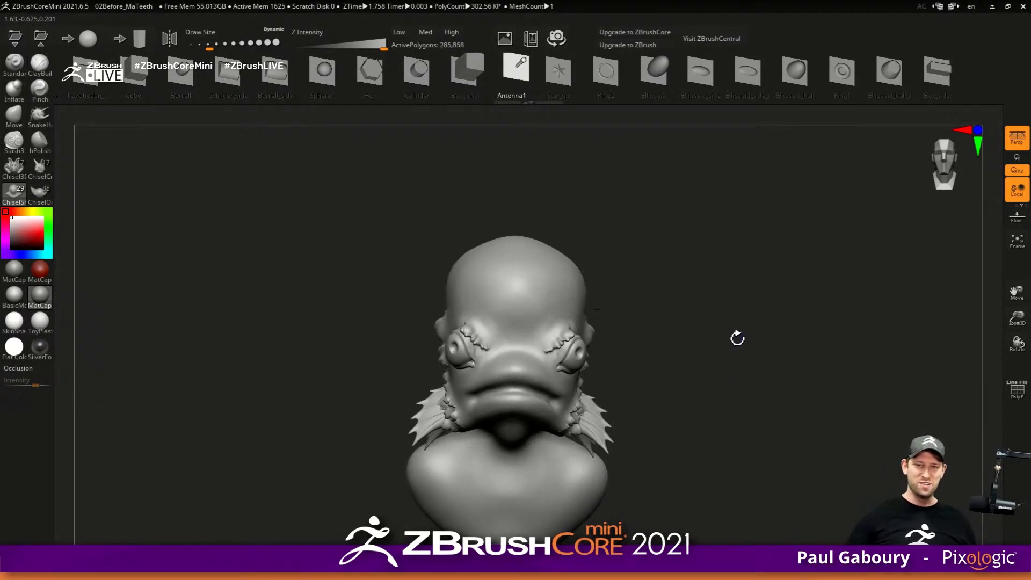
key("x")
left_click_drag(575, 320, 678, 385)
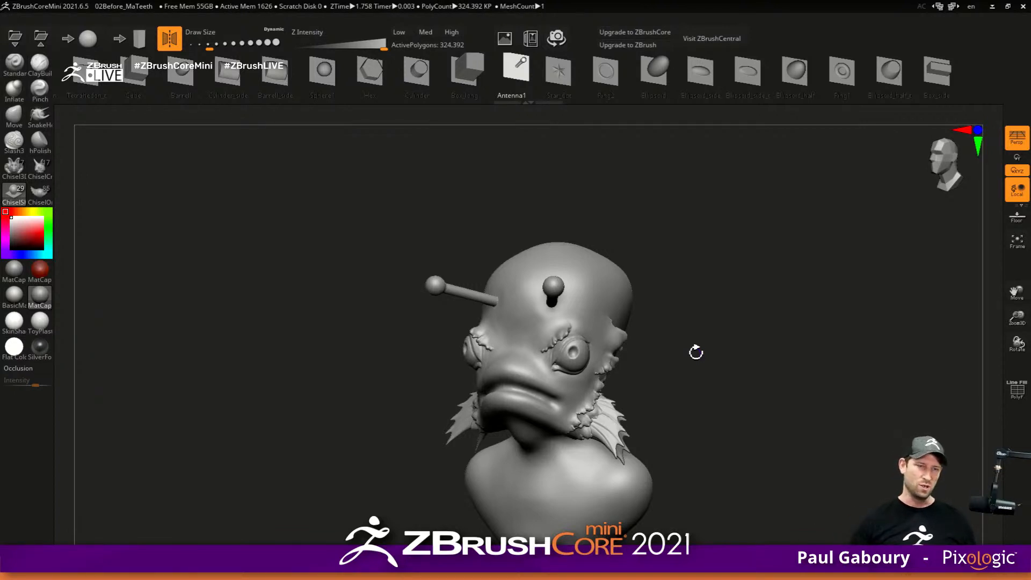
key("ctrl+z")
- Choose the Cone shape, turn symmetry off, and place a row of cone teeth along the creature's left upper lip
left_click_drag(363, 354, 352, 327, "alt")
left_click_drag(209, 72, 714, 72)
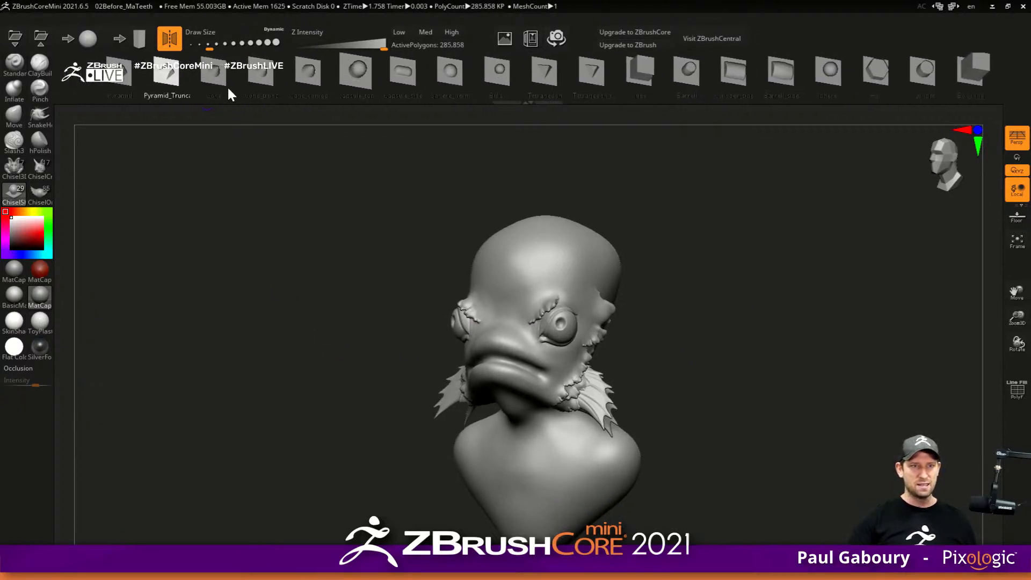
left_click(215, 73)
left_click_drag(318, 195, 386, 290)
key("x")
right_click_drag(530, 389, 506, 357)
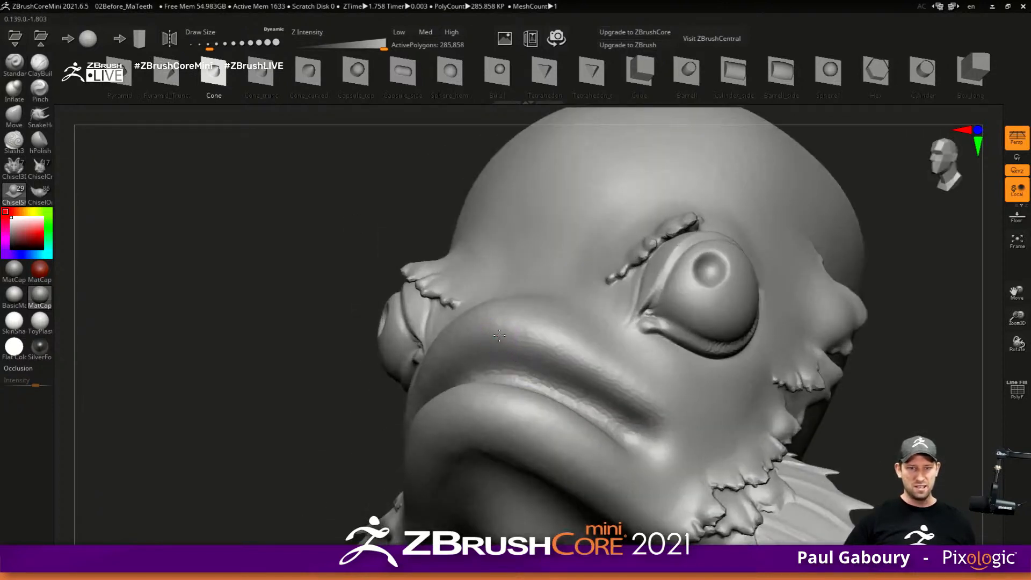
left_click_drag(515, 351, 643, 400)
left_click_drag(579, 380, 581, 385)
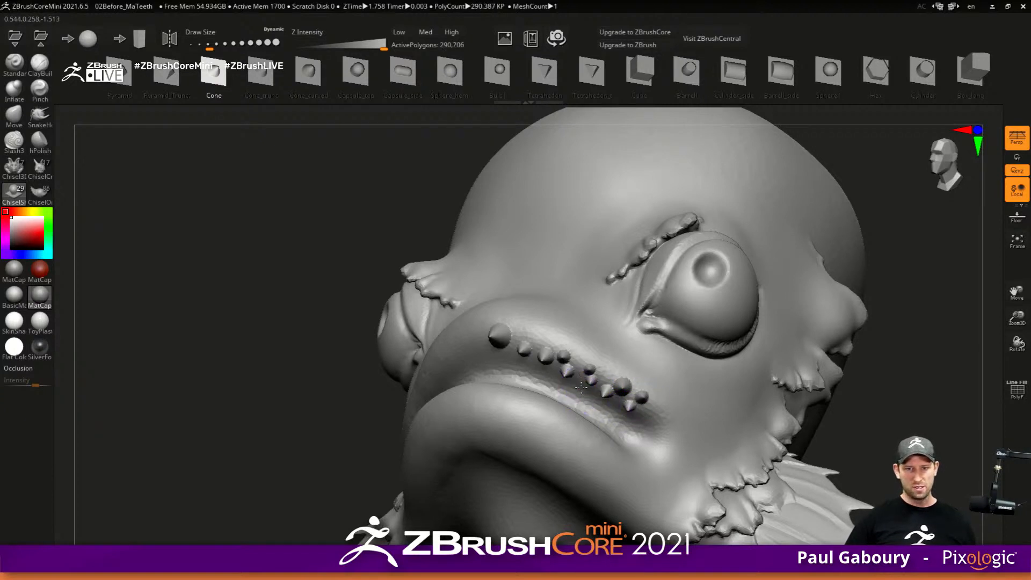
left_click_drag(536, 338, 515, 368)
- Continue the cone teeth in staggered rows across the middle of the upper lip
right_click_drag(514, 369, 628, 349)
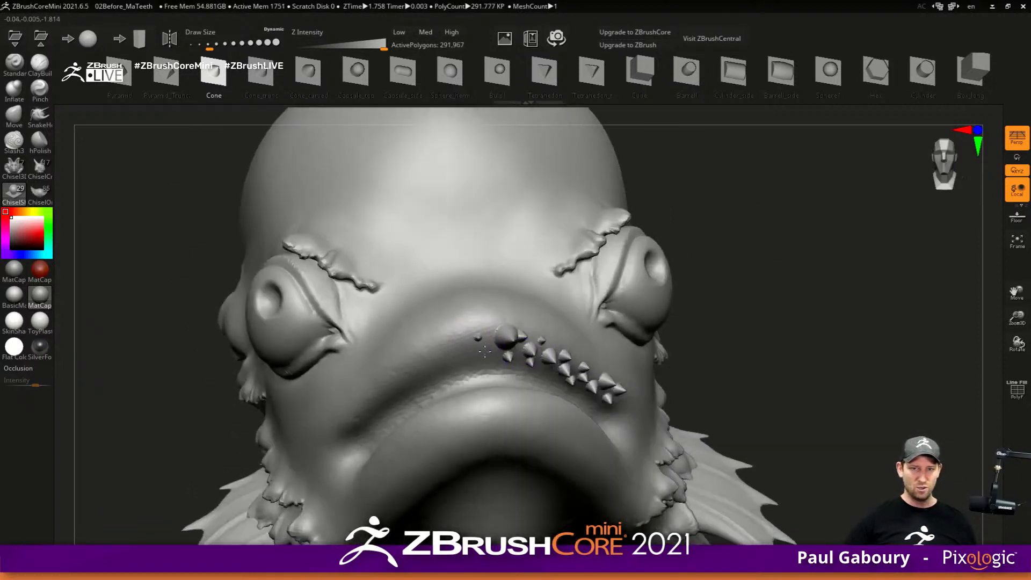
mouse_move(485, 347)
left_mouse_down()
mouse_move(499, 376)
mouse_move(463, 359)
mouse_move(449, 365)
mouse_move(459, 372)
mouse_move(447, 354)
left_mouse_up()
left_click(470, 336)
left_click(487, 331)
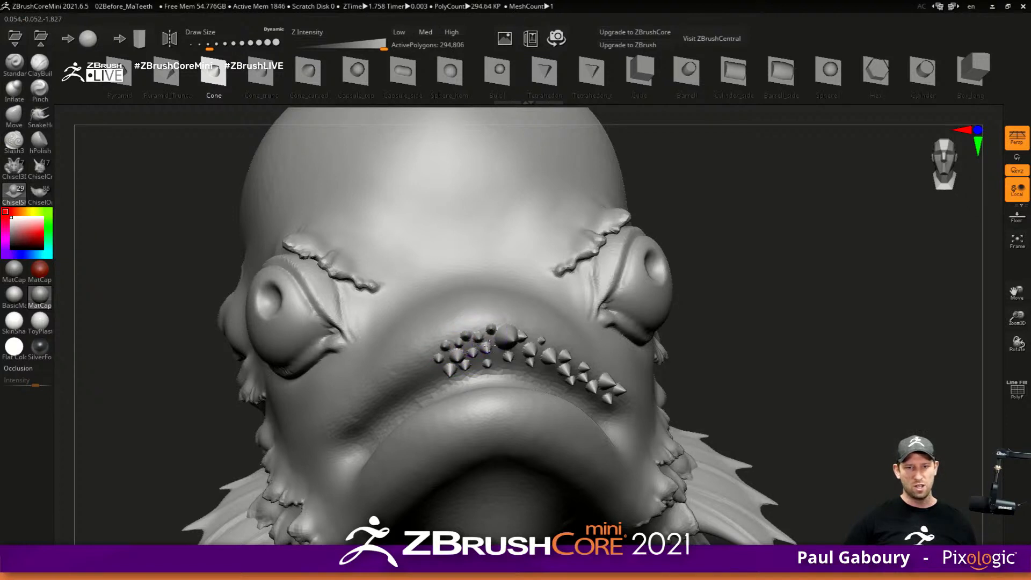
left_click_drag(425, 359, 435, 371)
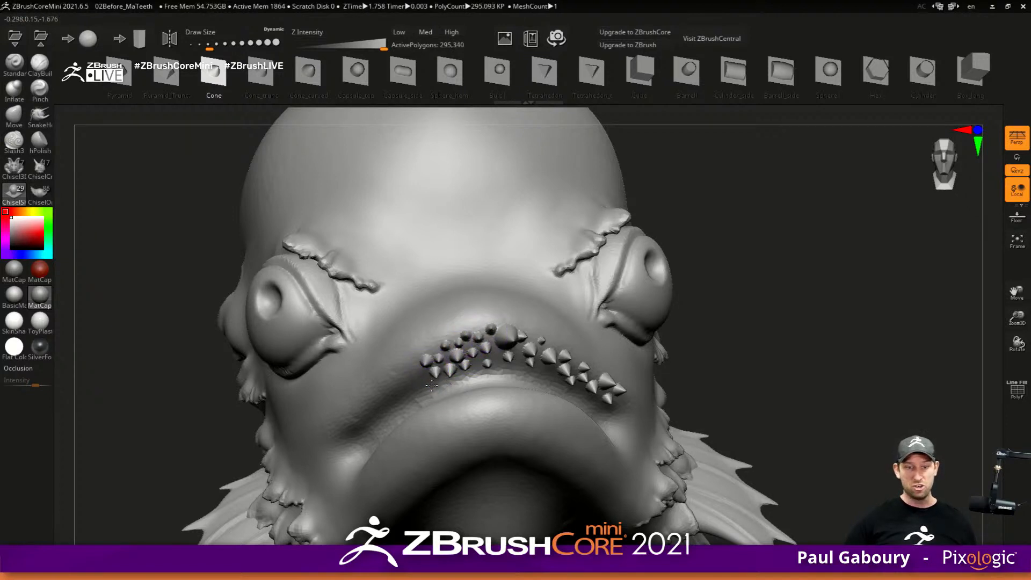
- Extend the upper cone teeth to the creature's right mouth corner and fill gaps in the row
right_click_drag(432, 379, 601, 374)
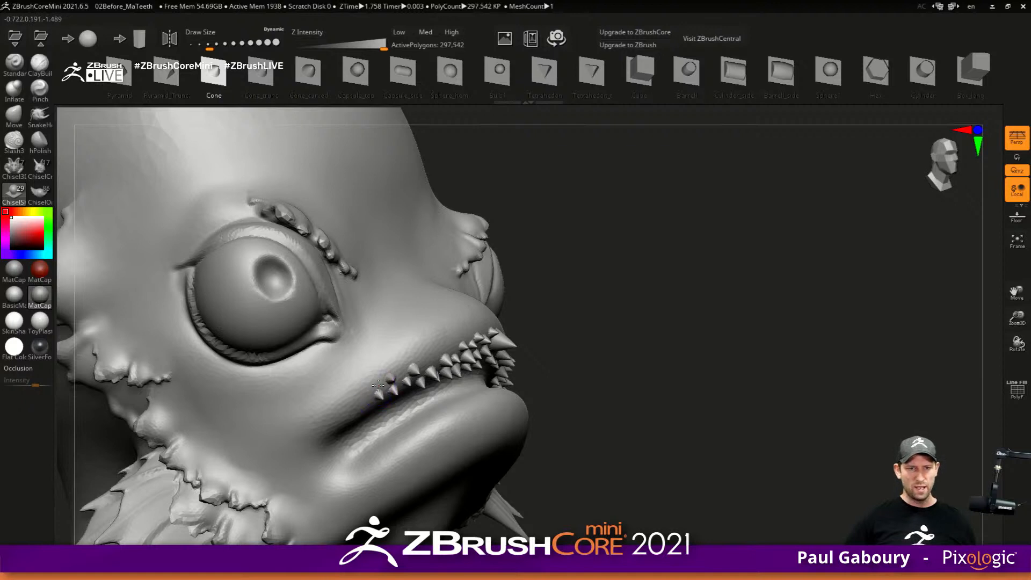
left_click_drag(366, 413, 359, 417)
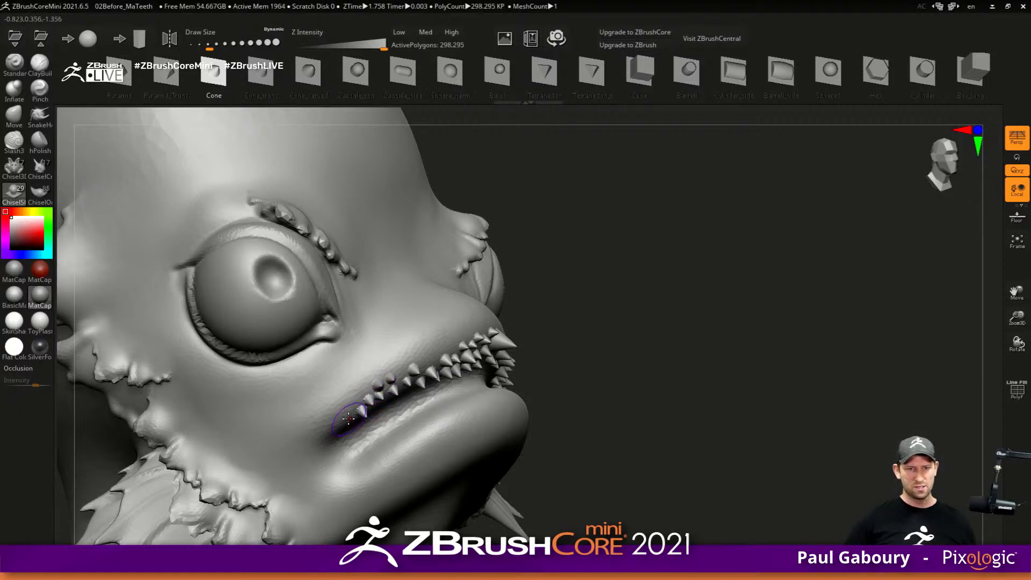
right_click_drag(345, 427, 364, 409)
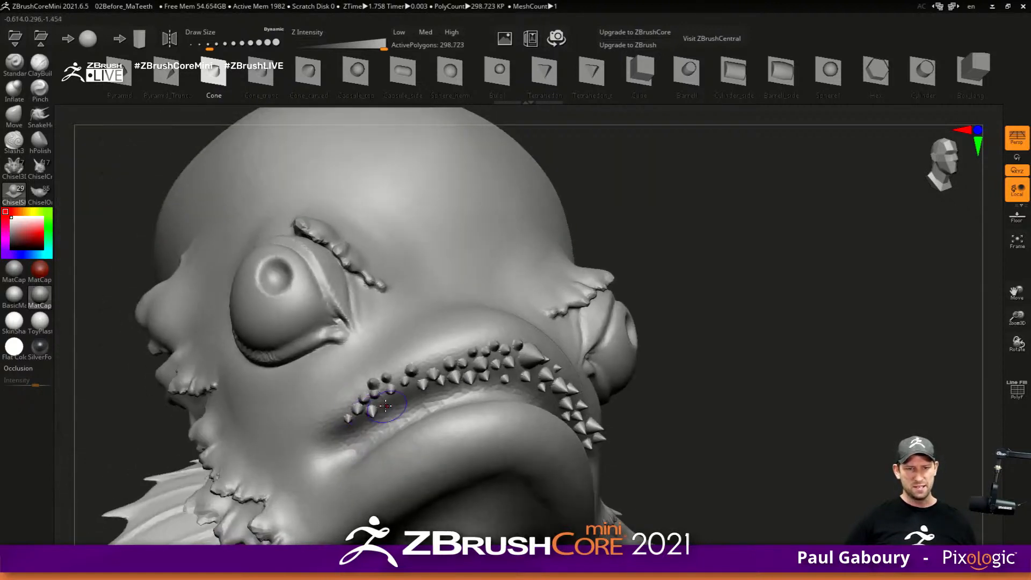
left_click_drag(395, 372, 438, 367)
left_click_drag(334, 421, 337, 426)
- Place cone teeth along the lower lip from the creature's right mouth corner to the front
mouse_move(377, 430)
right_mouse_down()
mouse_move(527, 419)
mouse_move(475, 423)
mouse_move(563, 401)
mouse_move(497, 396)
mouse_move(519, 409)
right_mouse_up()
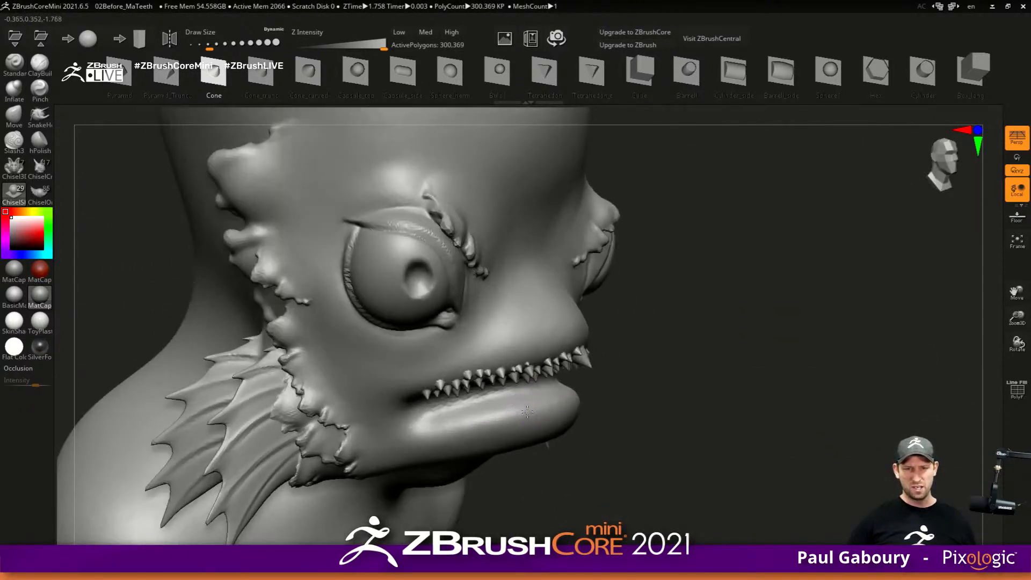
mouse_move(541, 422)
left_mouse_down()
mouse_move(469, 413)
mouse_move(436, 428)
left_mouse_up()
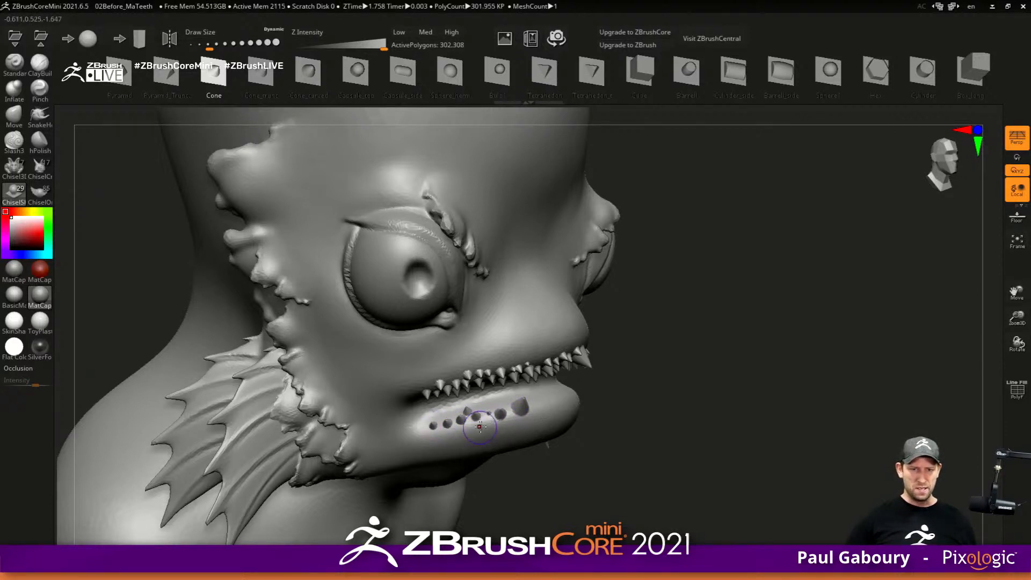
right_click_drag(501, 431, 533, 412)
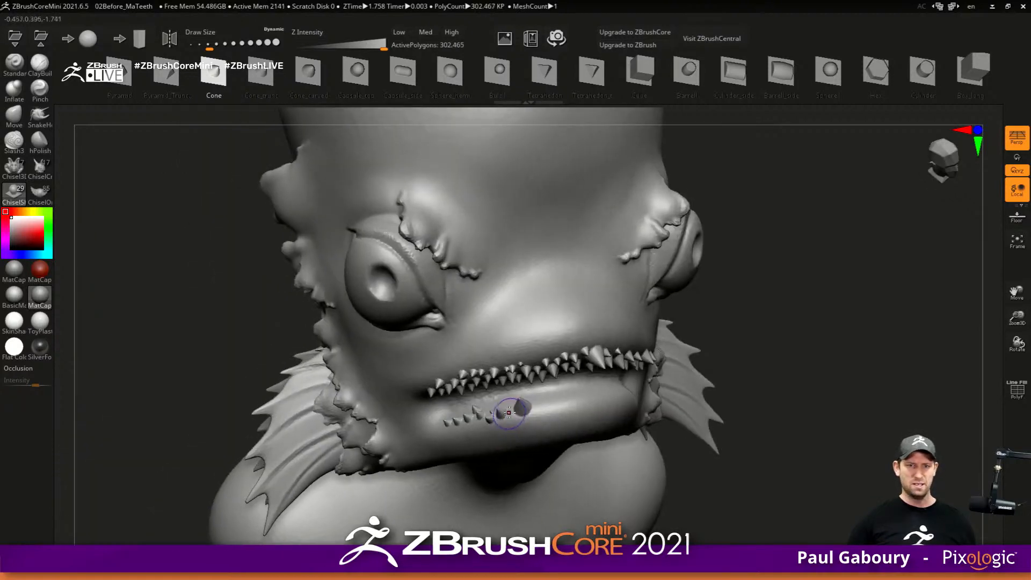
left_click_drag(539, 410, 539, 412)
left_click_drag(572, 403, 606, 414)
- Continue the lower row of cone teeth along the lip to the creature's left mouth corner
right_click_drag(606, 414, 495, 405)
mouse_move(497, 406)
left_mouse_down()
mouse_move(499, 395)
mouse_move(491, 400)
mouse_move(545, 396)
mouse_move(511, 401)
left_mouse_up()
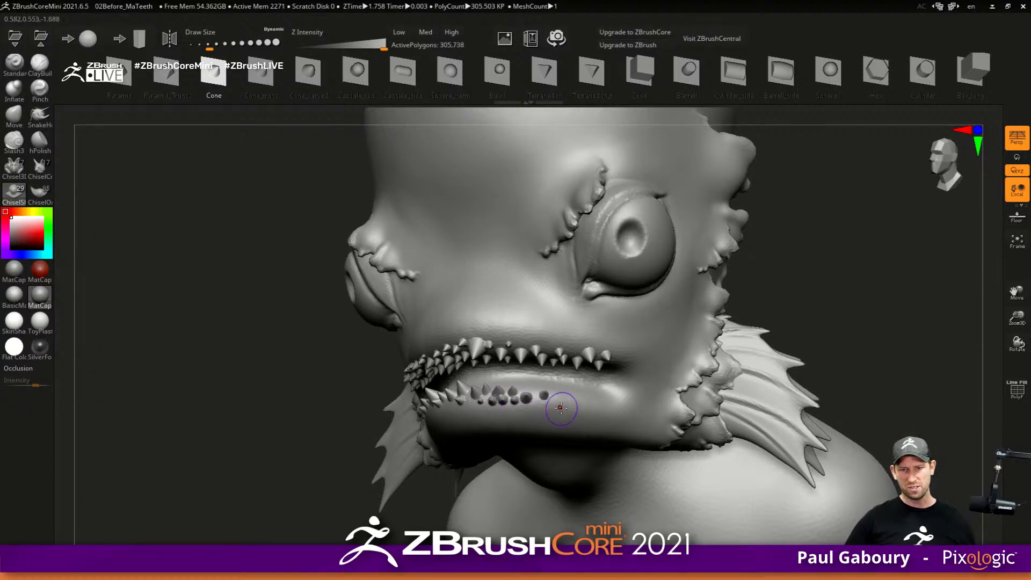
right_click_drag(560, 409, 537, 404)
left_click_drag(559, 401, 572, 408)
right_click_drag(550, 395, 542, 417)
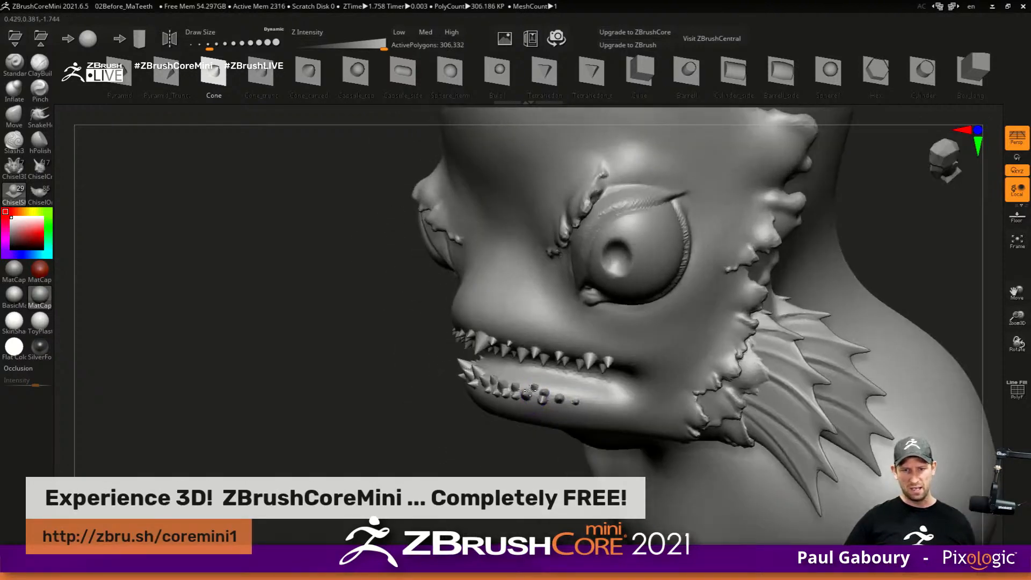
left_click(560, 392)
mouse_move(571, 394)
left_mouse_down()
mouse_move(574, 405)
mouse_move(608, 405)
mouse_move(603, 411)
left_mouse_up()
mouse_move(590, 429)
right_mouse_down("ctrl")
mouse_move(598, 384)
mouse_move(596, 401)
mouse_move(709, 378)
mouse_move(625, 369)
right_mouse_up("ctrl")
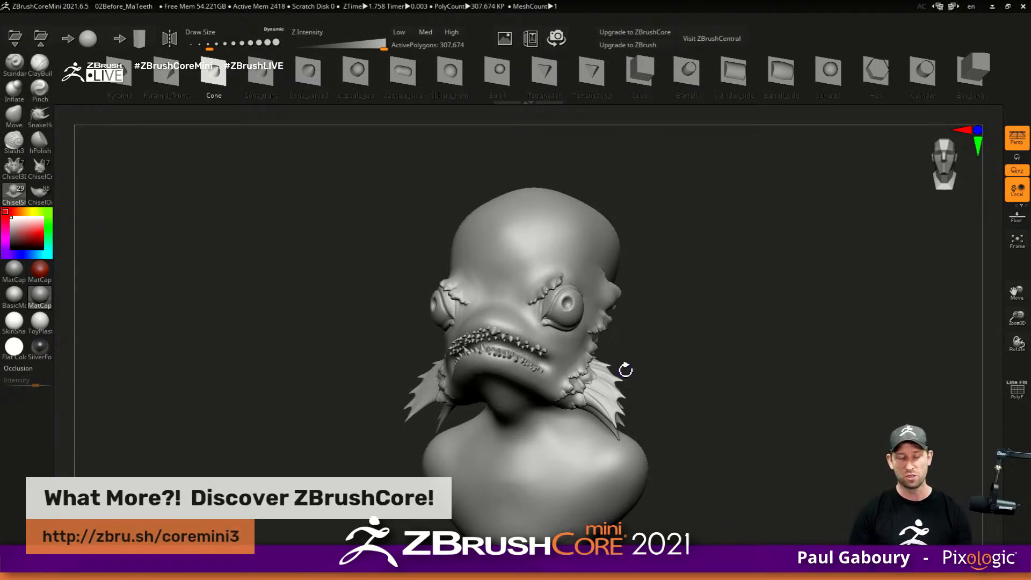
mouse_move(697, 352)
left_mouse_down()
mouse_move(665, 330)
mouse_move(652, 351)
mouse_move(741, 344)
left_mouse_up()
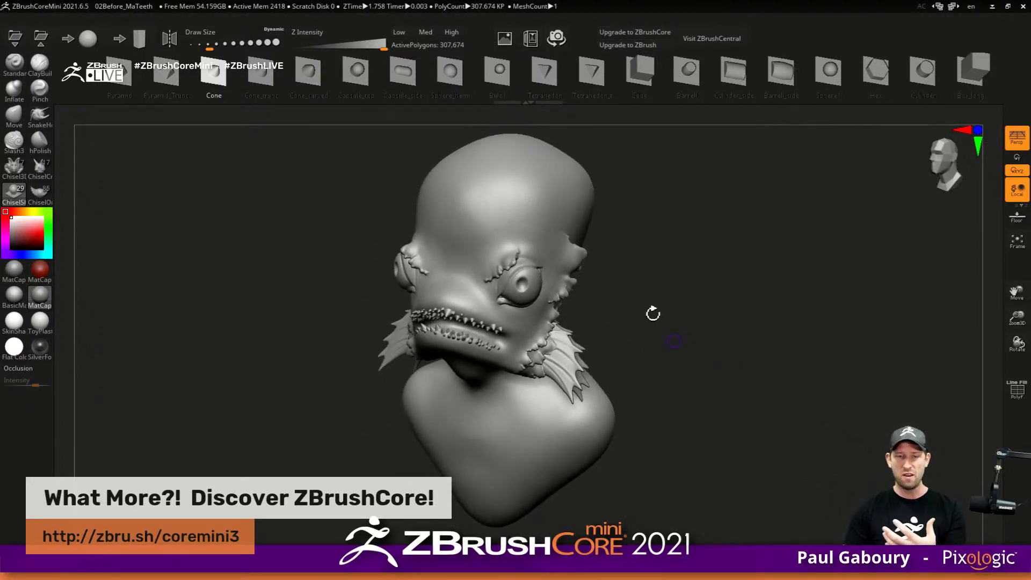
left_click_drag(754, 386, 716, 344)
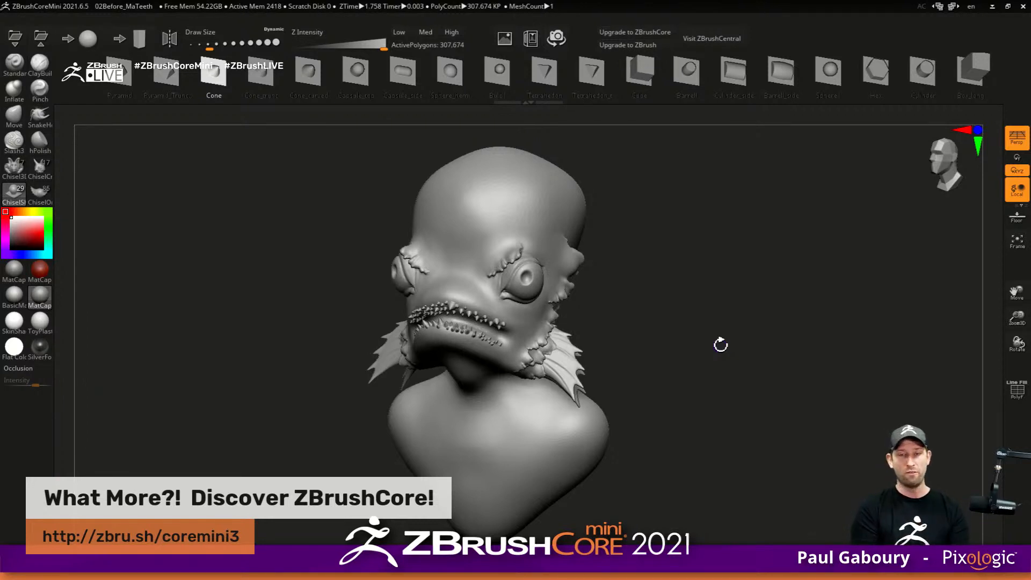
mouse_move(589, 360)
left_mouse_down()
mouse_move(640, 329)
mouse_move(699, 342)
mouse_move(687, 348)
left_mouse_up()
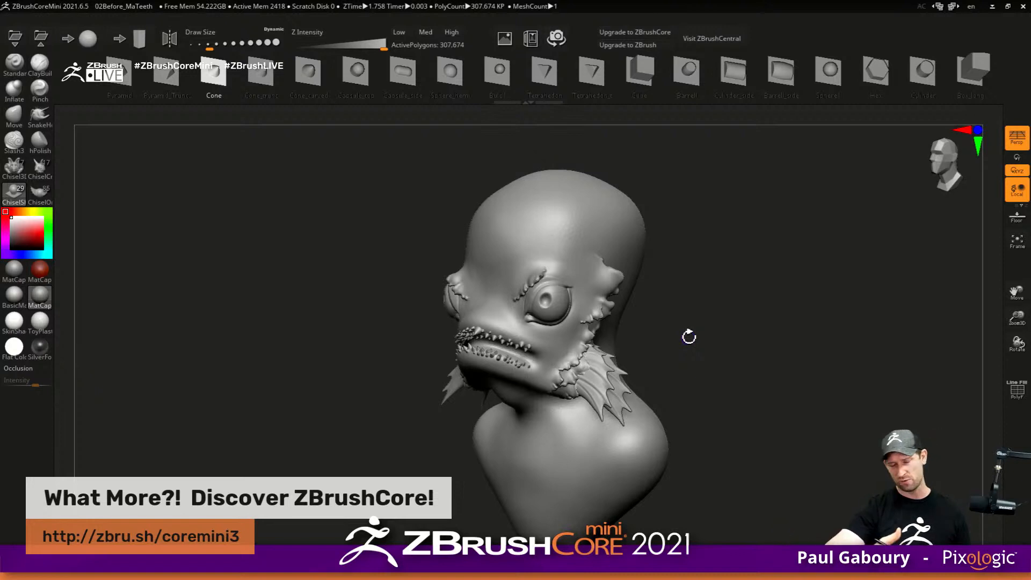
- Reduce the draw size and add smaller cones between the upper teeth on the creature's left side
left_click_drag(681, 368, 702, 432, "alt")
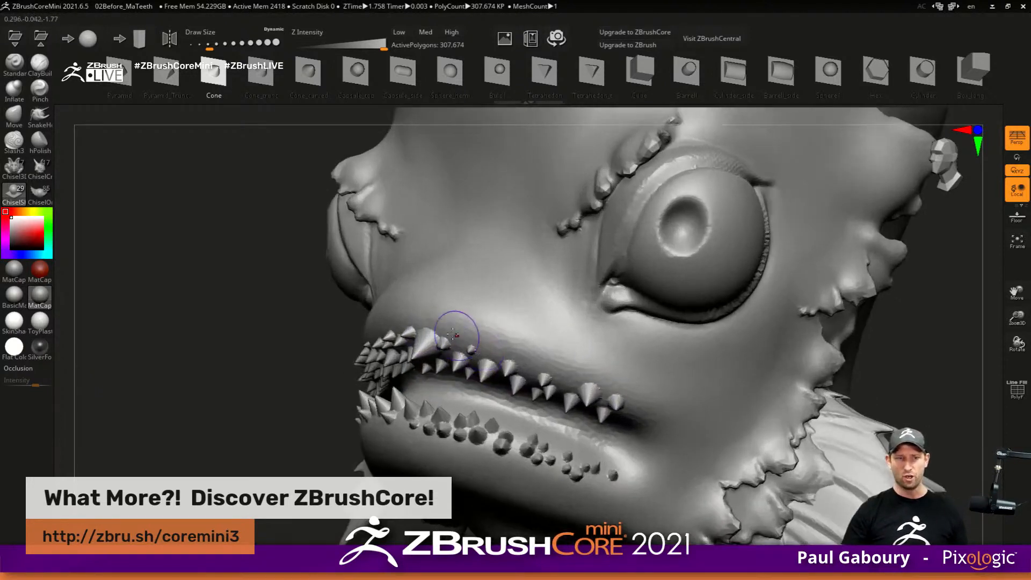
key("s")
left_click_drag(455, 331, 449, 332)
right_click_drag(465, 351, 455, 315, "alt")
mouse_move(453, 301)
left_mouse_down()
mouse_move(457, 314)
mouse_move(484, 319)
left_mouse_up()
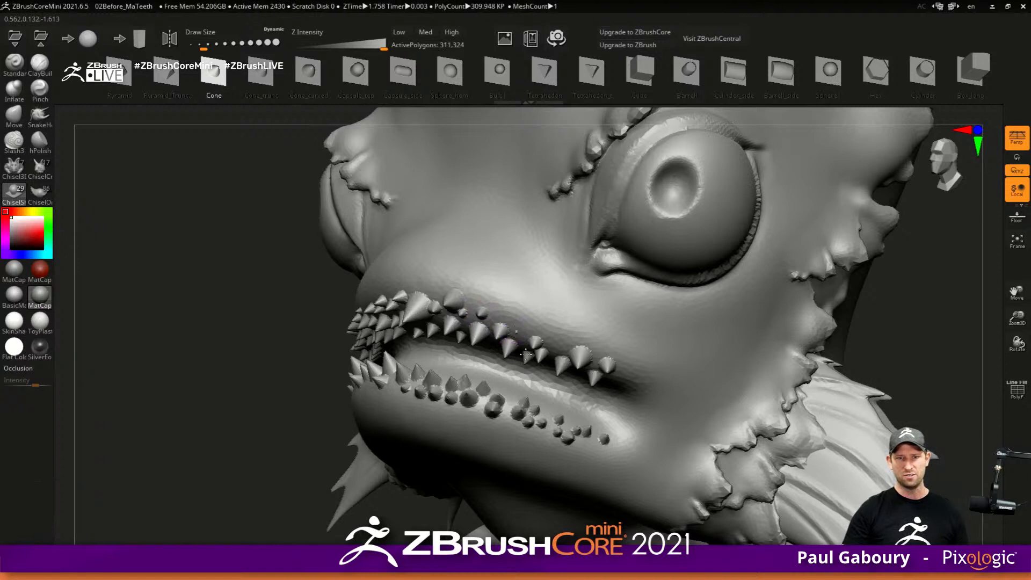
left_click_drag(547, 358, 589, 365)
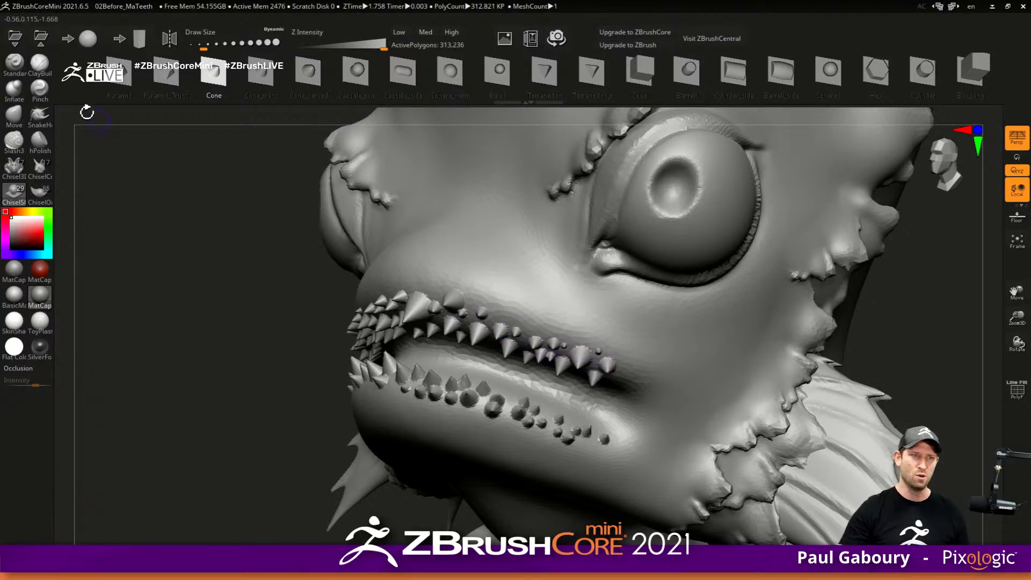
- Build up wrinkled vertical ridges with the ClayBuildup brush above the upper teeth on the creature's left side
left_click(40, 65)
right_click_drag(473, 182, 504, 219, "ctrl")
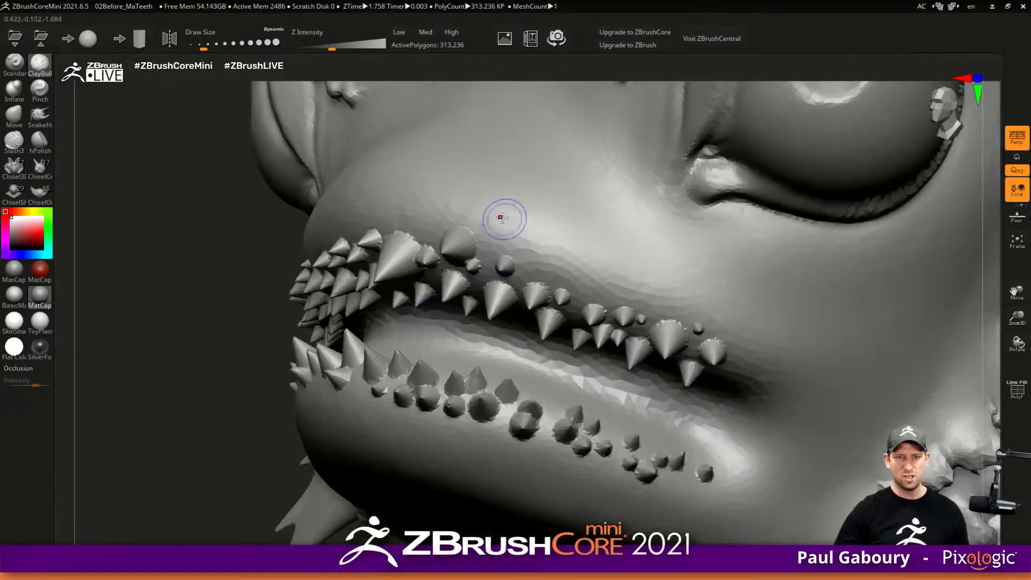
mouse_move(504, 211)
left_mouse_down()
mouse_move(497, 233)
mouse_move(507, 190)
mouse_move(477, 199)
mouse_move(471, 225)
mouse_move(518, 202)
mouse_move(549, 220)
mouse_move(585, 268)
mouse_move(649, 248)
mouse_move(724, 272)
mouse_move(762, 301)
mouse_move(737, 321)
mouse_move(725, 264)
mouse_move(612, 269)
mouse_move(583, 293)
mouse_move(610, 241)
mouse_move(478, 205)
mouse_move(739, 277)
mouse_move(786, 310)
left_mouse_up()
key("bracketright")
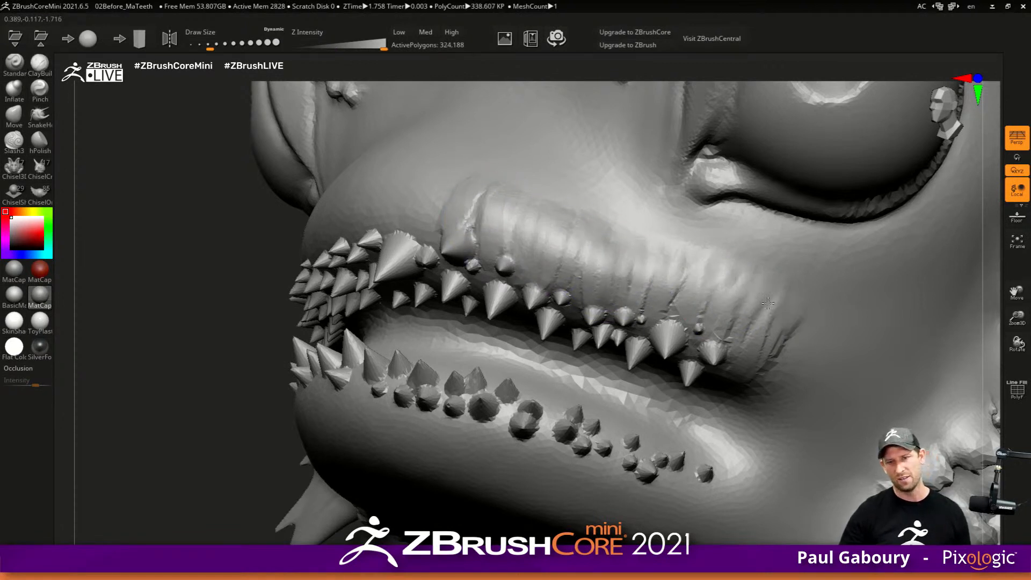
- Continue the short vertical clay ridges across the front of the upper lip above the central teeth
mouse_move(674, 321)
right_mouse_down()
mouse_move(717, 322)
mouse_move(900, 396)
right_mouse_up()
left_click_drag(564, 241, 577, 284)
left_click_drag(597, 239, 604, 285)
left_click_drag(533, 230, 528, 286)
left_click_drag(493, 239, 507, 285)
left_click_drag(466, 244, 480, 286)
left_click_drag(451, 248, 457, 286)
mouse_move(450, 282)
right_mouse_down("alt")
mouse_move(502, 304)
mouse_move(547, 301)
right_mouse_up("alt")
mouse_move(466, 248)
left_mouse_down()
mouse_move(473, 286)
mouse_move(459, 291)
left_mouse_up()
mouse_move(474, 242)
left_mouse_down("alt")
mouse_move(487, 296)
mouse_move(503, 298)
left_mouse_up("alt")
mouse_move(516, 242)
left_mouse_down("alt")
mouse_move(519, 295)
mouse_move(544, 298)
left_mouse_up("alt")
left_click_drag(564, 243, 559, 296, "alt")
mouse_move(596, 246)
left_mouse_down("alt")
mouse_move(595, 300)
mouse_move(620, 298)
mouse_move(518, 272)
mouse_move(454, 274)
mouse_move(675, 255)
left_mouse_up("alt")
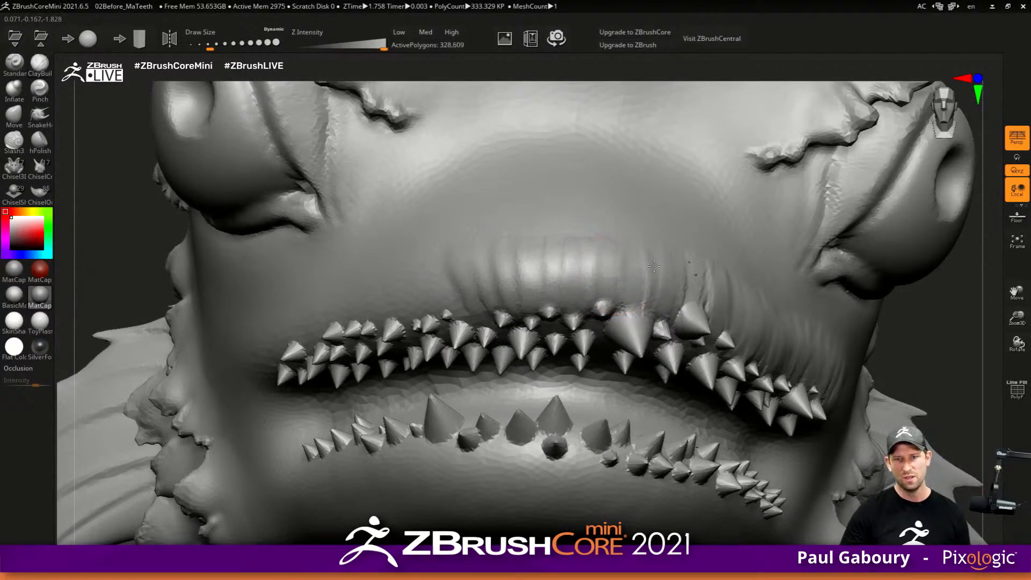
- Add vertical clay ridges to the upper lip on the creature's right side and smooth their upper ends
mouse_move(397, 277)
left_mouse_down("shift")
mouse_move(418, 274)
mouse_move(452, 314)
left_mouse_up("shift")
mouse_move(463, 250)
left_mouse_down("alt")
mouse_move(482, 309)
mouse_move(448, 312)
left_mouse_up("alt")
left_click_drag(416, 252, 419, 317, "alt")
left_click_drag(386, 261, 401, 319, "alt")
mouse_move(388, 264)
left_mouse_down("alt")
mouse_move(403, 314)
mouse_move(424, 314)
left_mouse_up("alt")
mouse_move(438, 257)
left_mouse_down("alt")
mouse_move(456, 310)
mouse_move(483, 307)
left_mouse_up("alt")
left_click_drag(488, 268, 457, 280, "shift")
left_click_drag(396, 290, 475, 261, "shift")
- Cut sharp creases with a smaller Slash3 brush between the upper lip ridges on the creature's left side
right_click_drag(525, 247, 500, 182, "ctrl")
right_click_drag(590, 269, 660, 370)
left_click(21, 141)
right_click_drag(380, 241, 568, 271, "ctrl")
key("s")
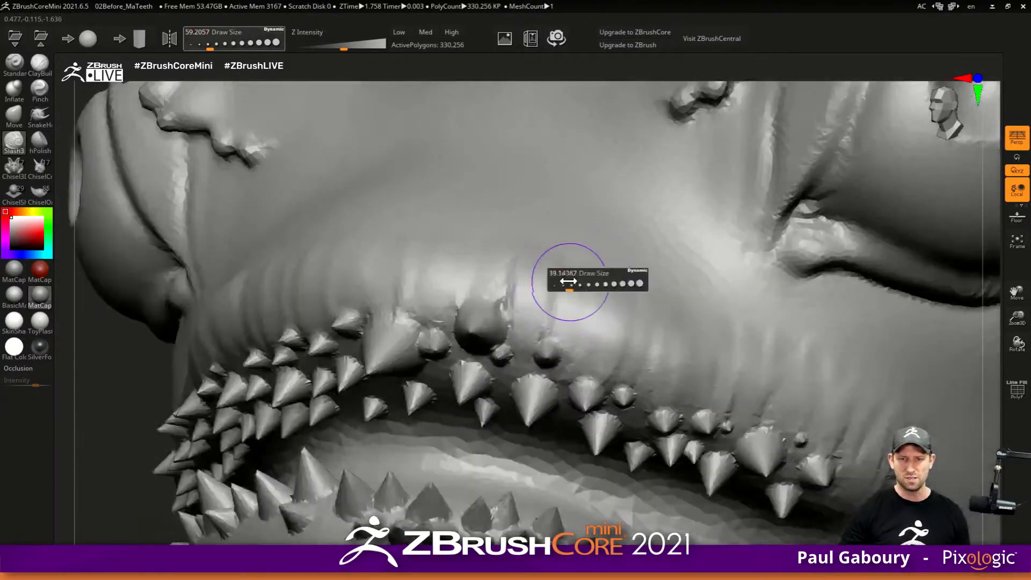
left_click_drag(564, 253, 543, 326)
left_click_drag(635, 281, 612, 368)
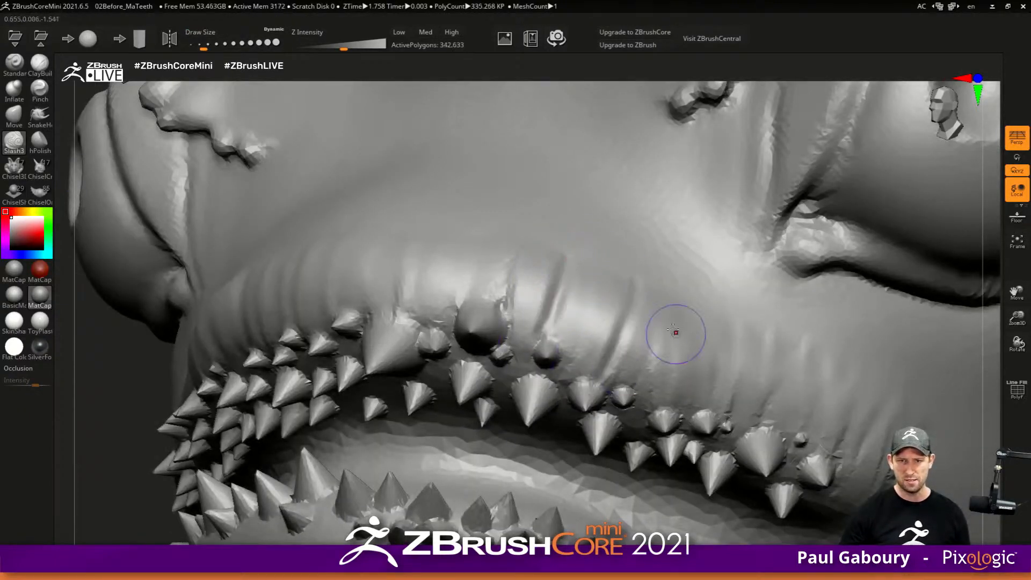
left_click_drag(664, 307, 629, 392)
left_click_drag(701, 323, 656, 405)
left_click_drag(735, 339, 663, 410)
right_click_drag(784, 383, 636, 375, "ctrl")
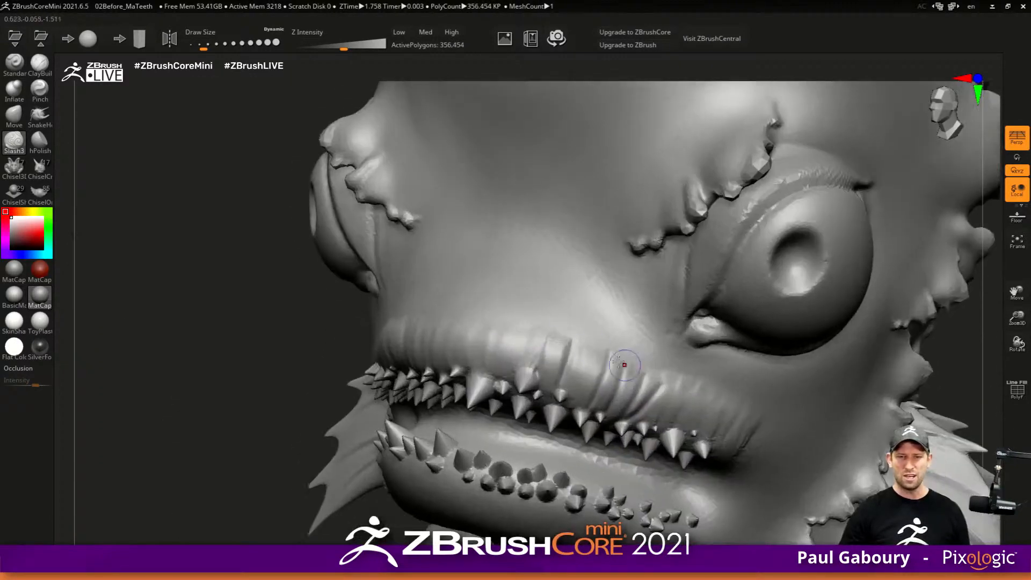
left_click_drag(557, 383, 561, 337)
- Enlarge the brush and carve a curved fold line across the top of the snout between the eyes
key("]")
mouse_move(493, 234)
left_mouse_down()
mouse_move(591, 268)
mouse_move(652, 330)
mouse_move(688, 342)
mouse_move(572, 254)
left_mouse_up()
right_click_drag(465, 252, 558, 248)
mouse_move(506, 243)
left_mouse_down()
mouse_move(396, 256)
mouse_move(562, 247)
mouse_move(432, 244)
mouse_move(318, 299)
mouse_move(402, 242)
mouse_move(385, 249)
left_mouse_up()
mouse_move(490, 237)
left_mouse_down()
mouse_move(593, 254)
mouse_move(614, 283)
left_mouse_up()
right_click_drag(618, 303, 598, 273)
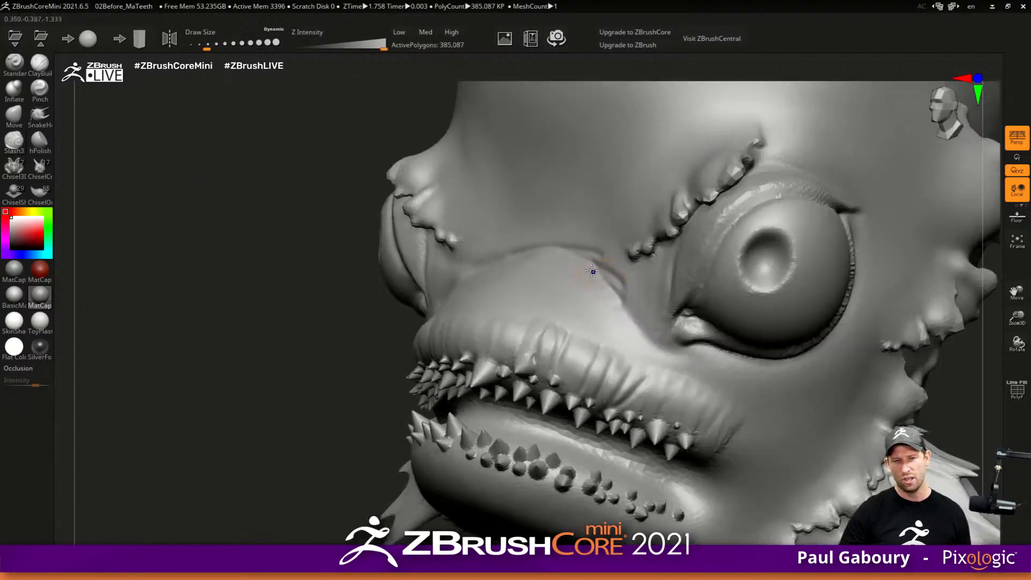
- Carve a skin crease following the lower rim of the creature's left eye
right_click_drag(667, 329, 685, 349)
mouse_move(676, 343)
left_mouse_down()
mouse_move(682, 332)
mouse_move(733, 354)
mouse_move(844, 297)
left_mouse_up()
left_click_drag(847, 233, 833, 277)
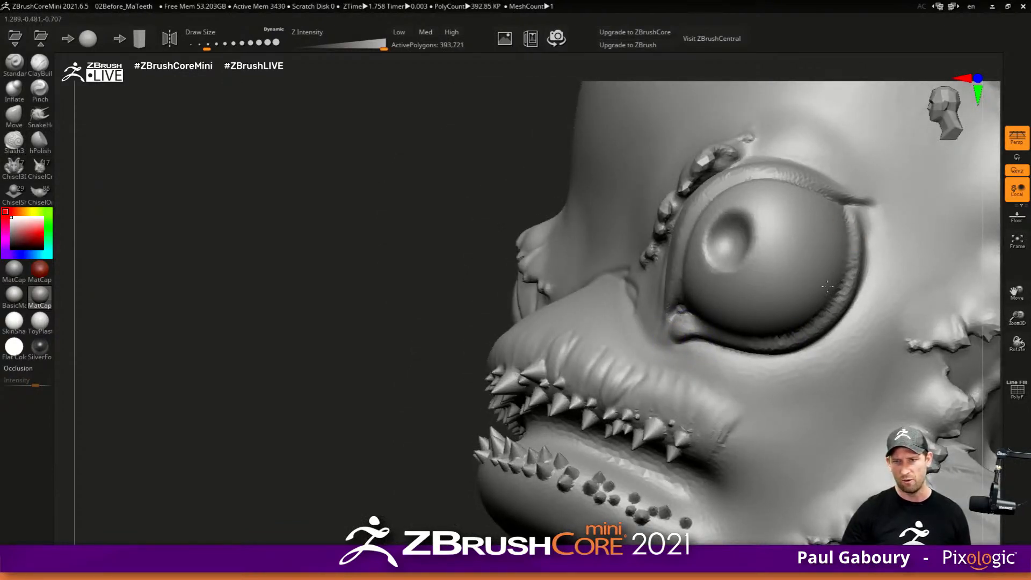
right_click_drag(736, 339, 747, 365)
left_click_drag(690, 368, 842, 343)
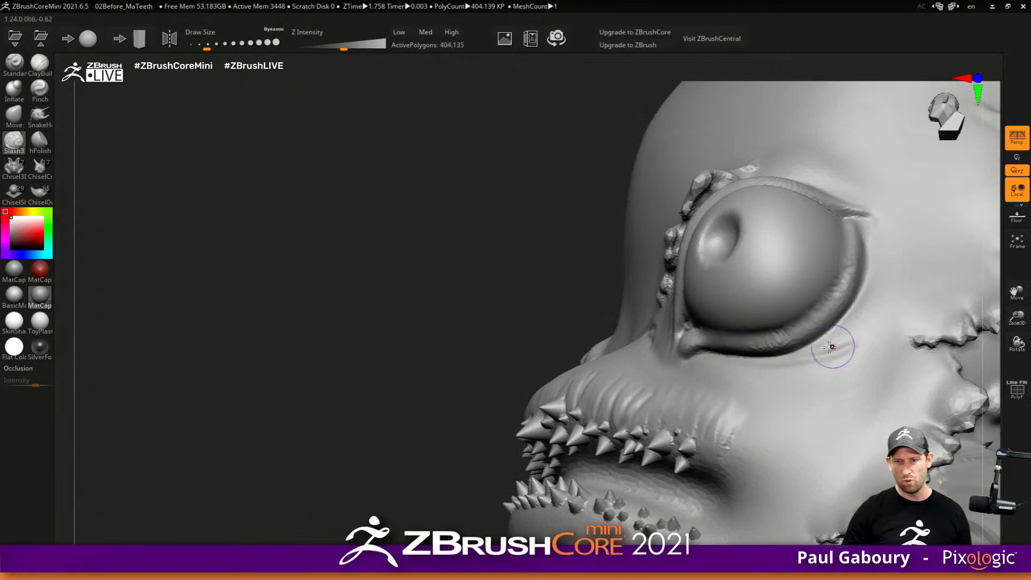
- Add a second fold beneath the creature's left eye and a short crease at its inner corner
right_click_drag(666, 386, 724, 372)
left_click_drag(655, 368, 808, 356)
mouse_move(727, 357)
right_mouse_down()
mouse_move(657, 342)
mouse_move(733, 370)
mouse_move(692, 327)
mouse_move(552, 347)
mouse_move(249, 346)
right_mouse_up()
right_click_drag(532, 317, 655, 335)
right_click_drag(655, 335, 509, 283, "ctrl")
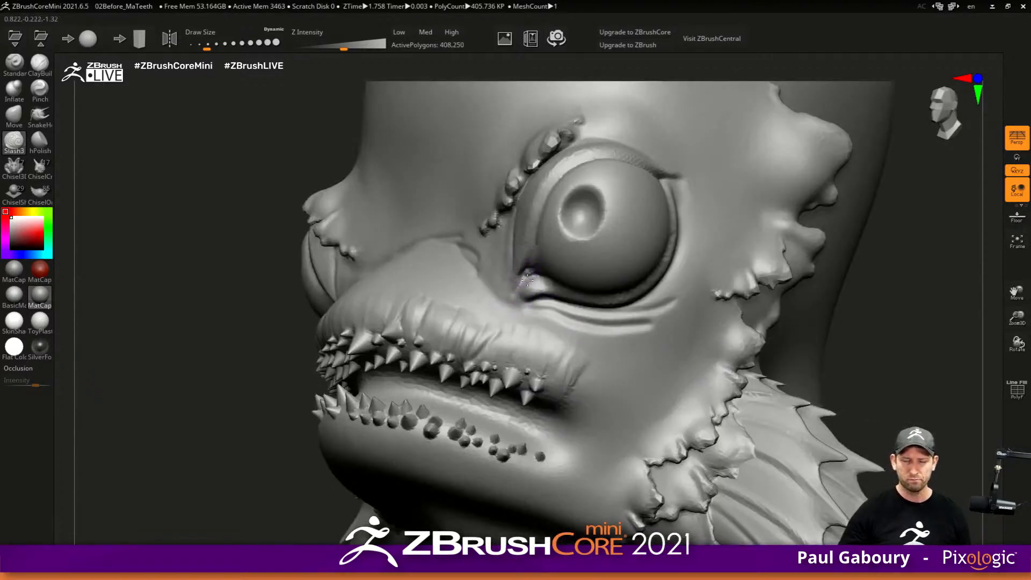
left_click_drag(519, 273, 507, 285)
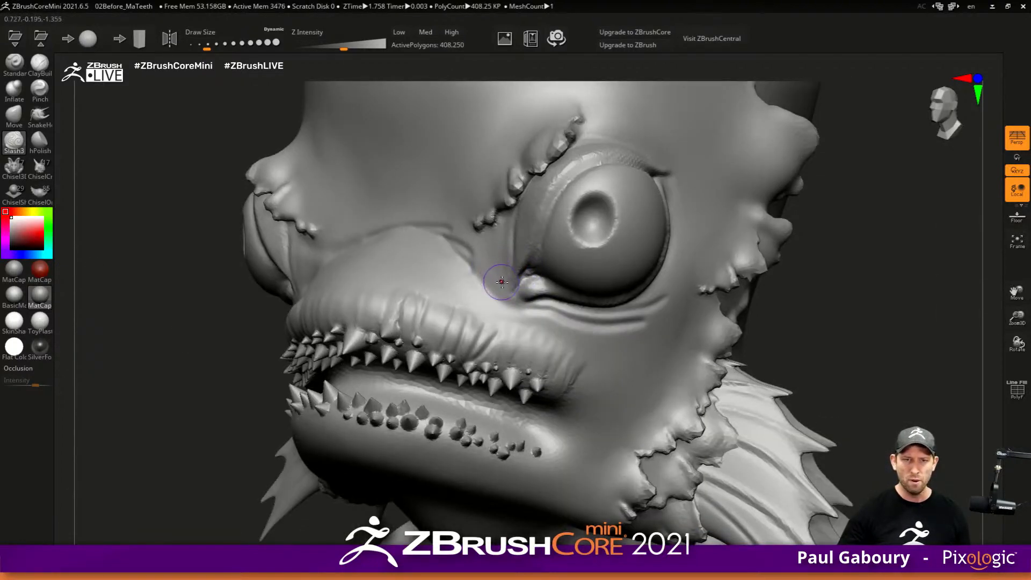
- Toggle Occlusion to compare the bust's shading, leave it enabled and set its intensity to 100
left_click(26, 368)
right_click_drag(653, 336, 495, 361, "alt")
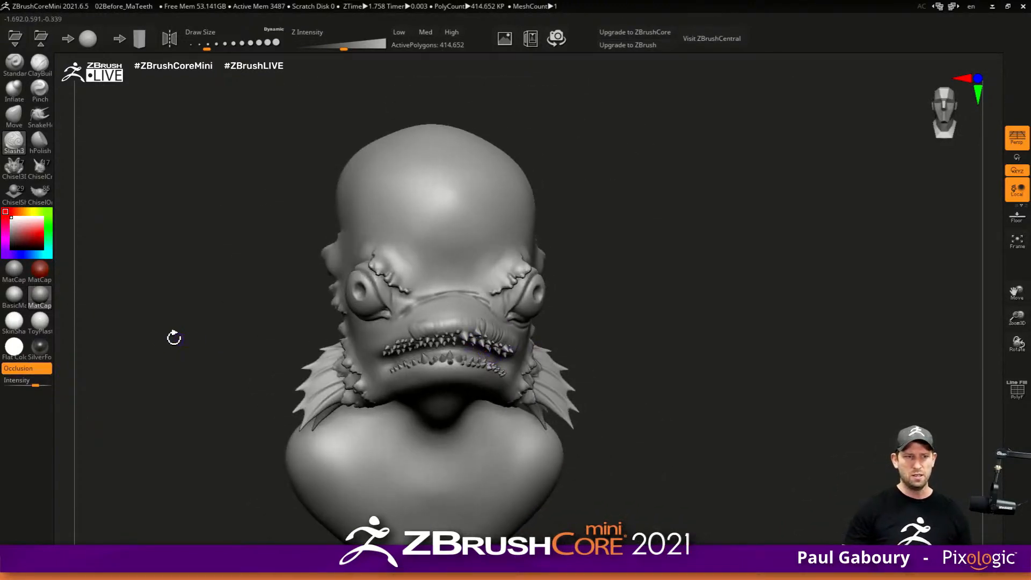
left_click(37, 370)
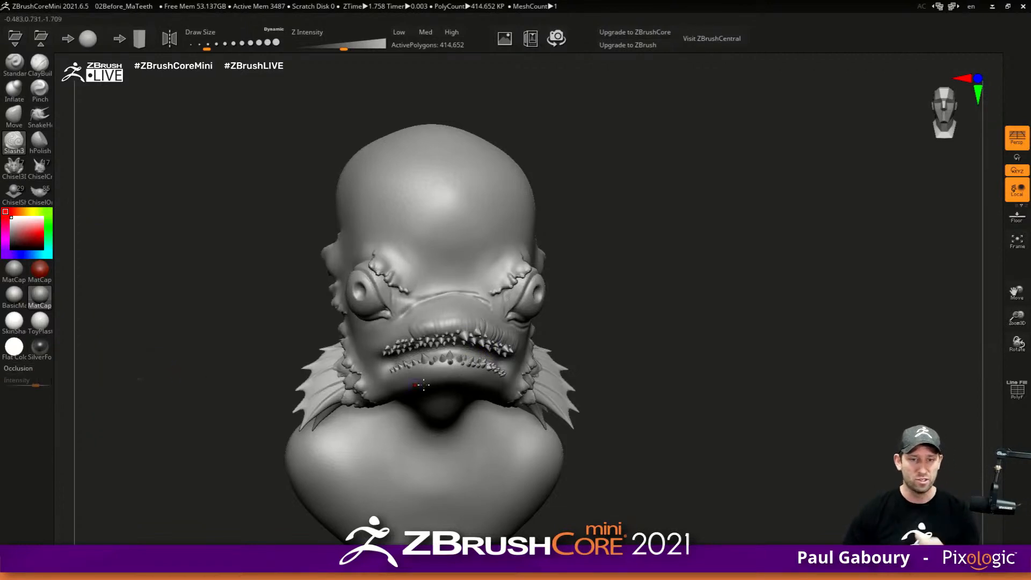
mouse_move(473, 396)
right_mouse_down("alt")
mouse_move(517, 369)
mouse_move(501, 349)
right_mouse_up("alt")
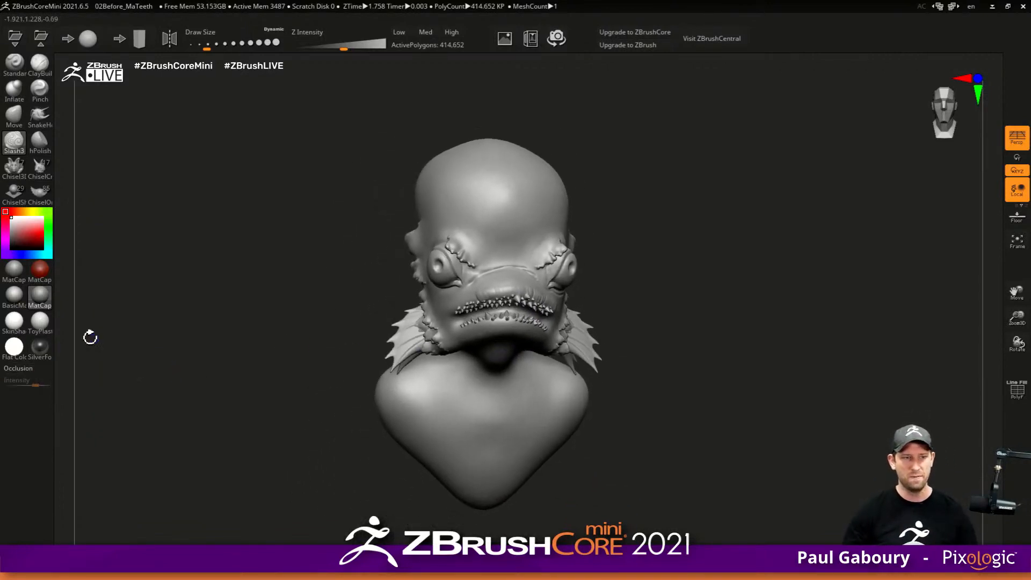
left_click(43, 368)
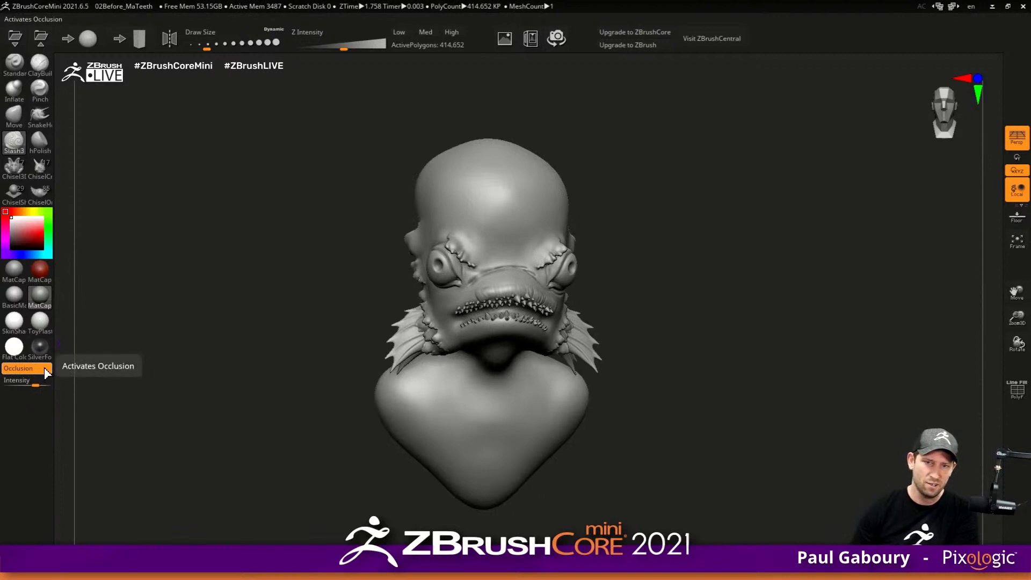
left_click(44, 367)
left_click(27, 369)
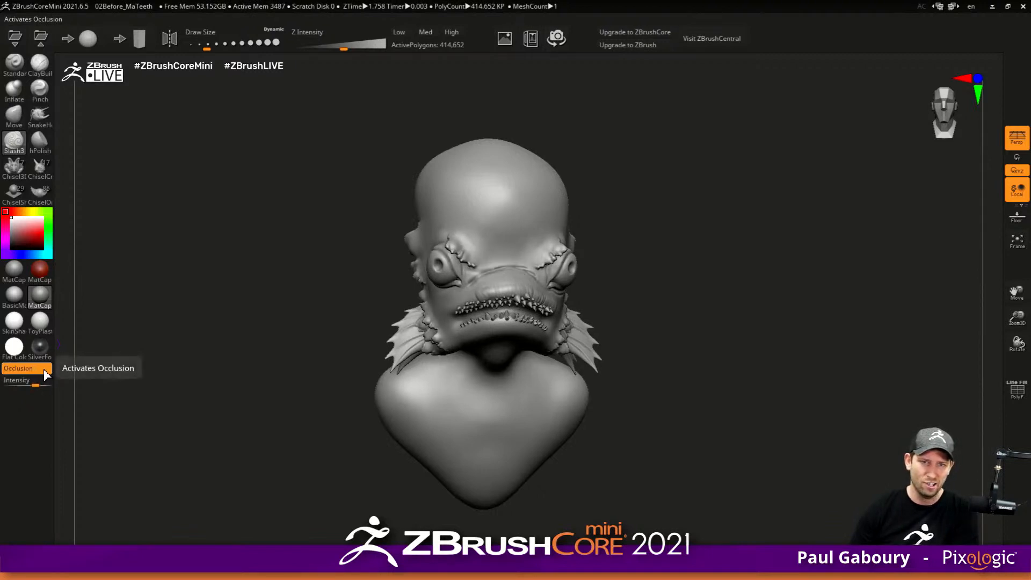
left_click(45, 370)
left_click(45, 371)
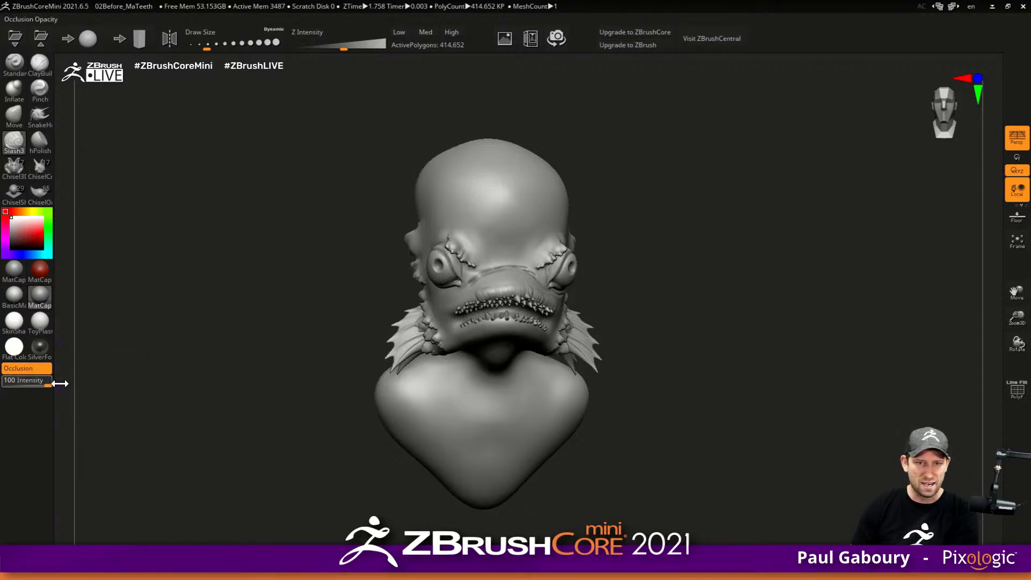
left_click_drag(62, 383, 96, 379)
- Cut vertical creases with the Slash3 brush into the front of the upper lip
right_click_drag(532, 298, 558, 335)
mouse_move(502, 322)
left_mouse_down()
mouse_move(512, 296)
mouse_move(484, 339)
left_mouse_up()
right_click_drag(485, 338, 523, 343)
left_click_drag(458, 290, 453, 349)
left_click_drag(413, 299, 416, 337)
left_click_drag(417, 303, 423, 335)
mouse_move(360, 294)
left_mouse_down()
mouse_move(367, 333)
mouse_move(364, 323)
left_mouse_up()
- Reduce the draw size and cut fine creases along the upper lip toward the creature's right mouth corner
key("s")
mouse_move(325, 304)
left_mouse_down()
mouse_move(353, 350)
mouse_move(312, 366)
left_mouse_up()
mouse_move(240, 316)
left_mouse_down()
mouse_move(271, 369)
mouse_move(270, 357)
left_mouse_up()
left_click_drag(267, 304, 276, 375)
left_click_drag(266, 287, 274, 340)
left_click_drag(181, 307, 263, 387)
left_click_drag(236, 333, 272, 392)
mouse_move(146, 326)
left_mouse_down()
mouse_move(168, 356)
mouse_move(222, 391)
mouse_move(169, 352)
mouse_move(193, 384)
left_mouse_up()
mouse_move(120, 357)
left_mouse_down()
mouse_move(139, 369)
mouse_move(149, 410)
mouse_move(146, 396)
left_mouse_up()
- Carve narrow vertical creases into the upper lip just above the large central teeth
mouse_move(380, 286)
left_mouse_down()
mouse_move(386, 336)
mouse_move(411, 264)
left_mouse_up()
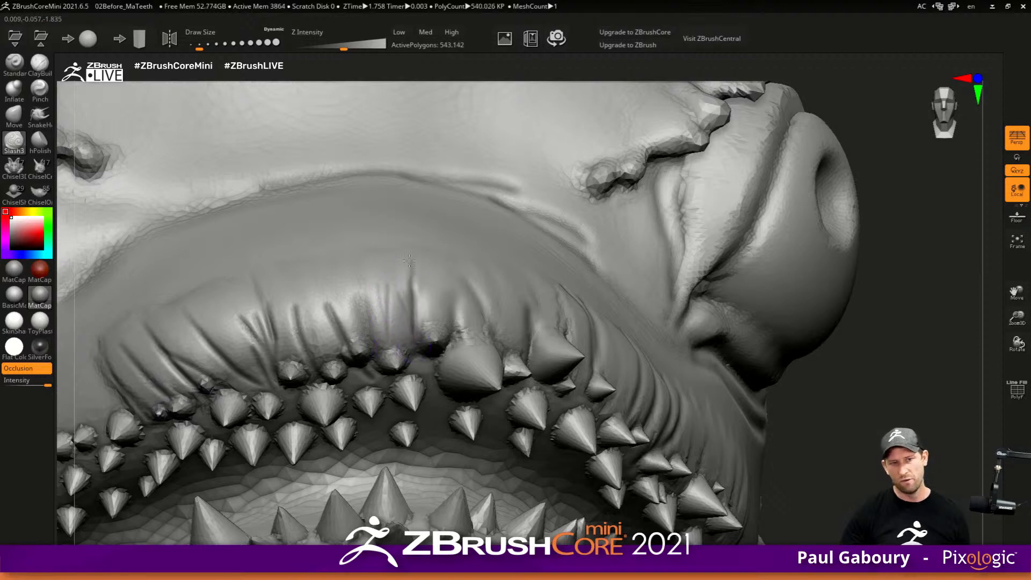
right_click_drag(427, 301, 451, 321)
left_click_drag(449, 346, 460, 260)
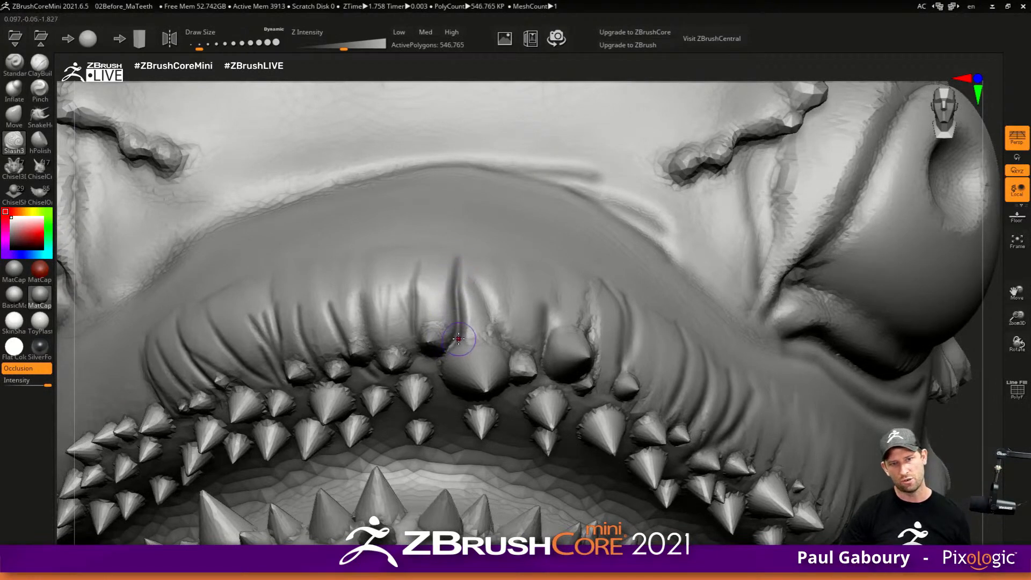
- Compare the bust's shading with Occlusion off and on
right_click_drag(465, 327, 396, 268, "ctrl")
right_click_drag(488, 312, 433, 298, "alt")
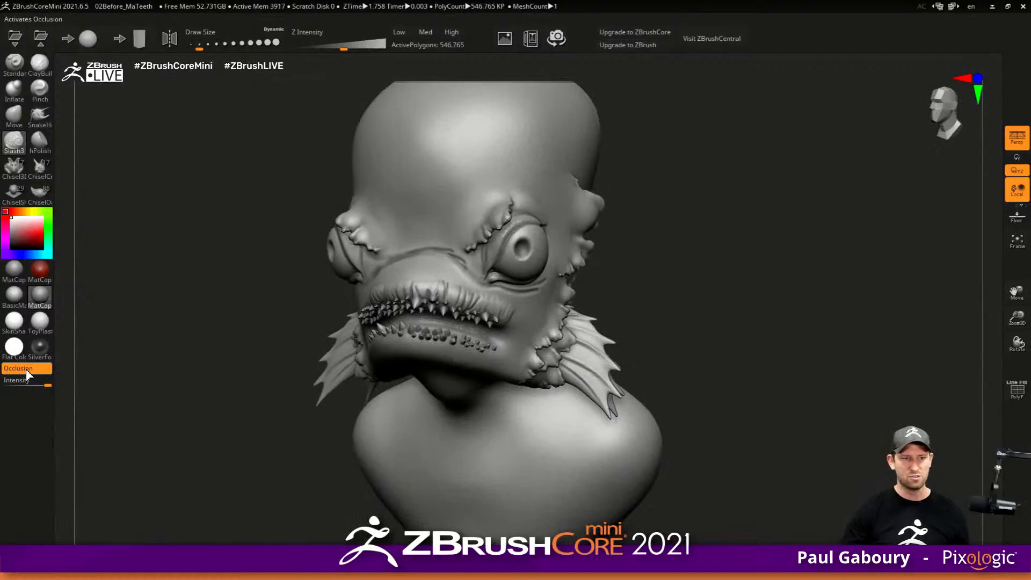
left_click(27, 369)
left_click(31, 367)
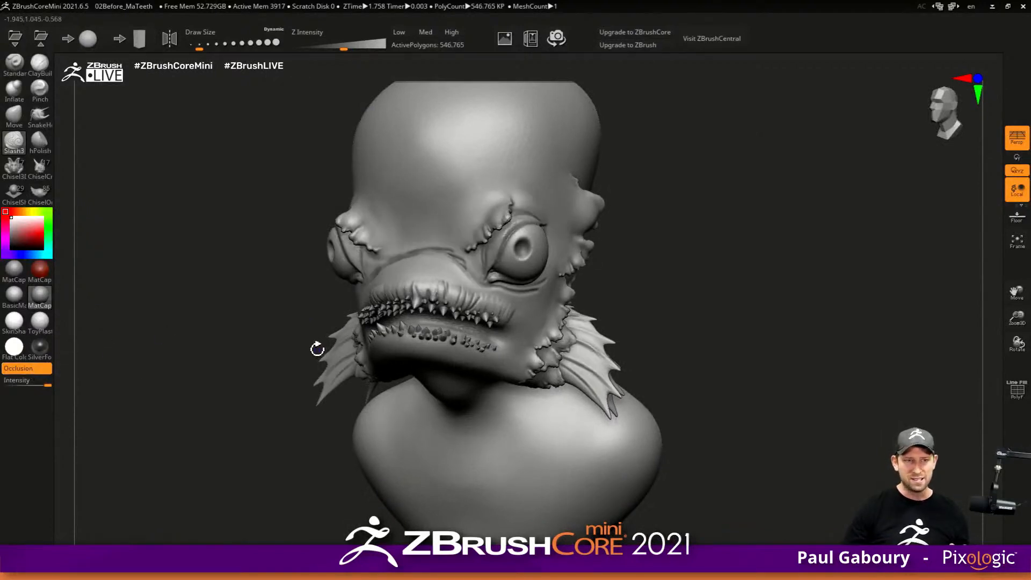
- Tint the bust green and mute the tint to a desaturated grey-green
left_click(48, 230)
left_click(40, 233)
left_click(28, 232)
left_click(18, 226)
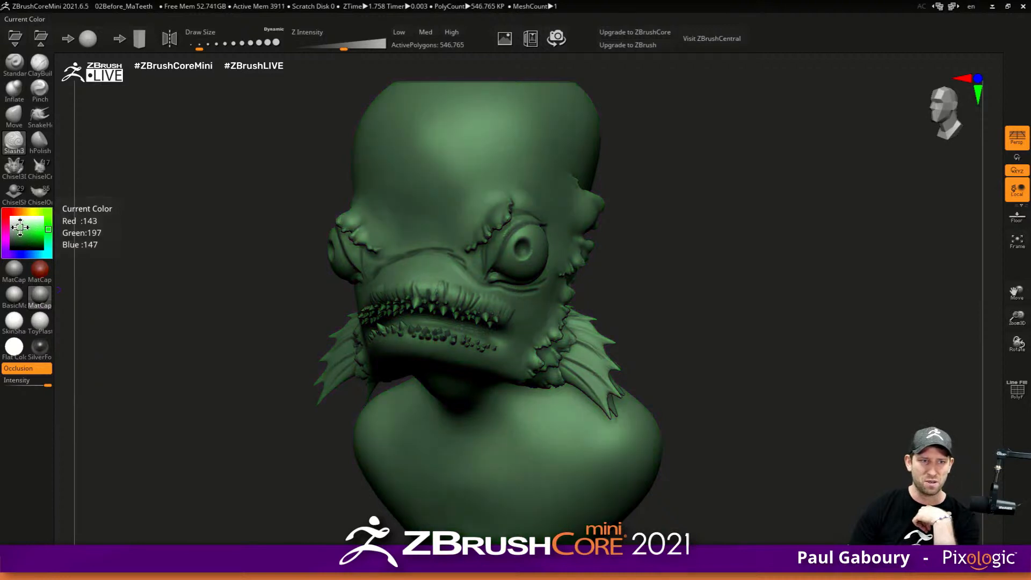
left_click(17, 225)
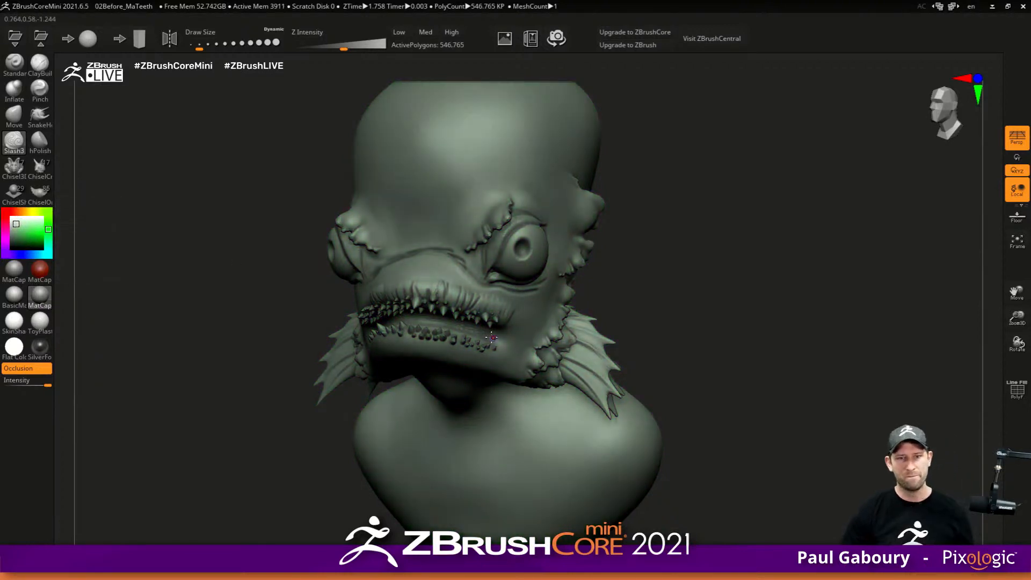
right_click_drag(526, 337, 504, 333, "ctrl")
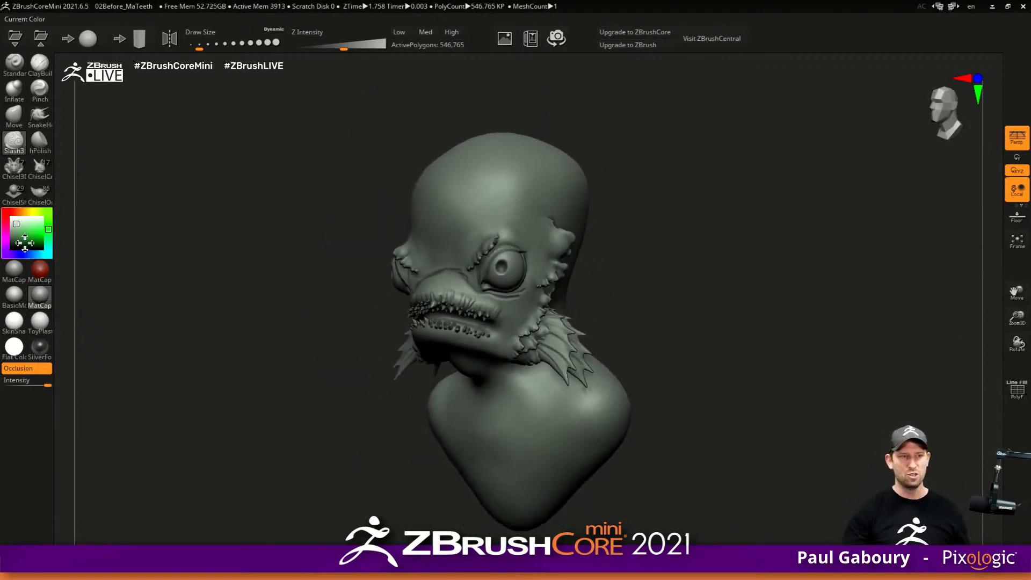
- Change the bust's colour to a neutral dark grey
left_click(11, 229)
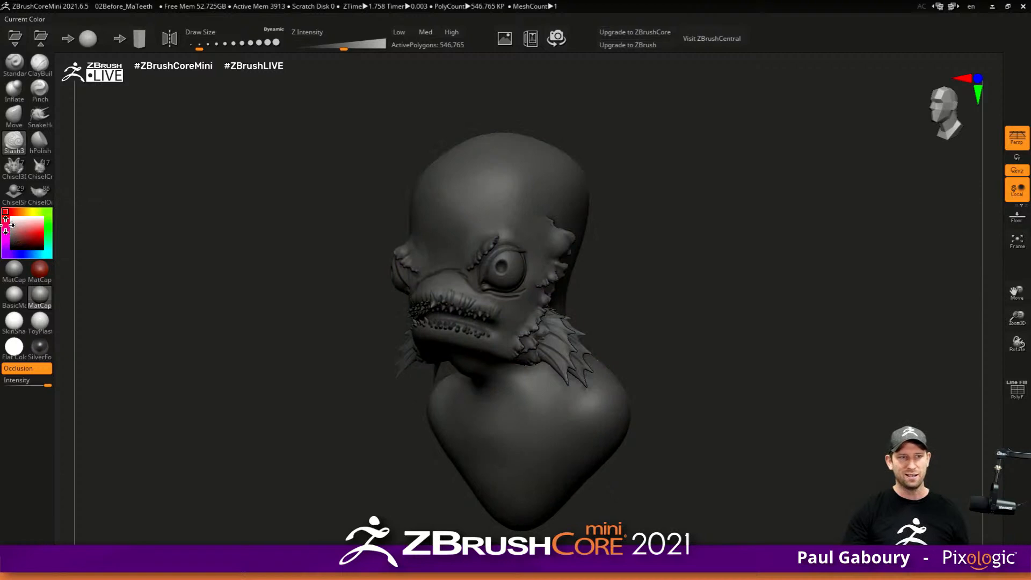
left_click(11, 224)
mouse_move(483, 333)
right_mouse_down()
mouse_move(537, 332)
mouse_move(510, 328)
mouse_move(533, 349)
mouse_move(486, 339)
right_mouse_up()
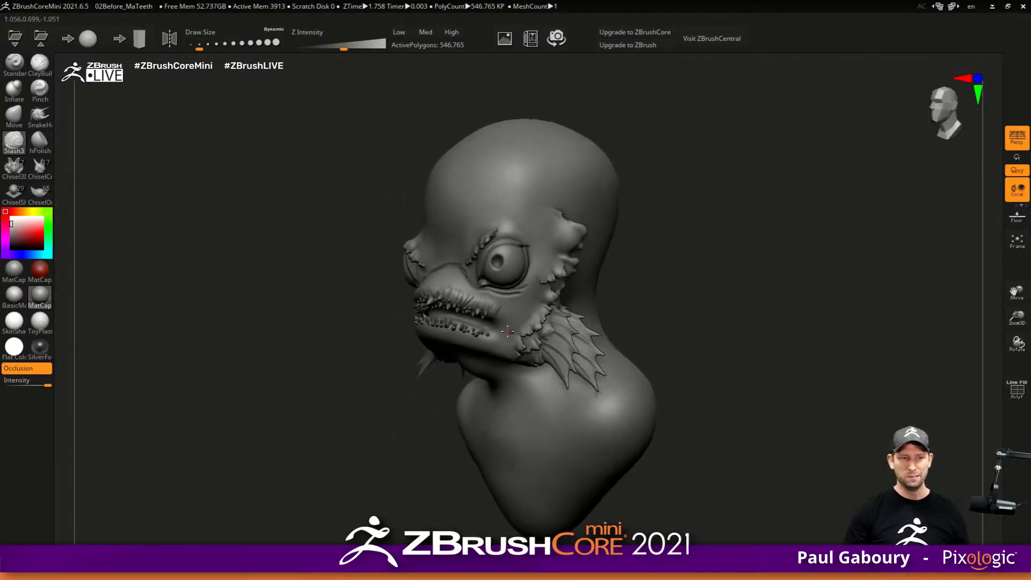
right_click_drag(553, 328, 536, 346)
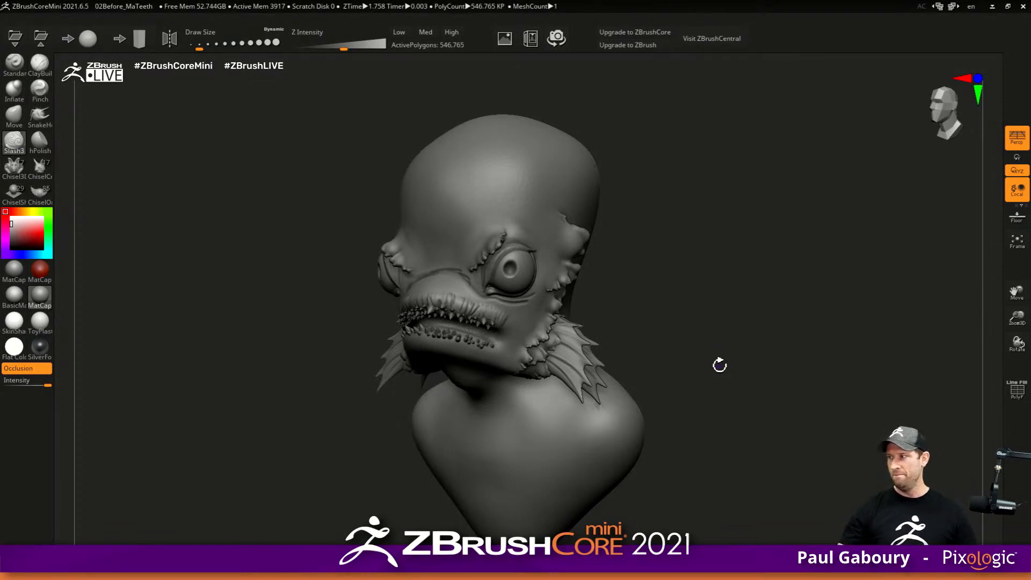
left_click_drag(685, 397, 647, 372, "alt")
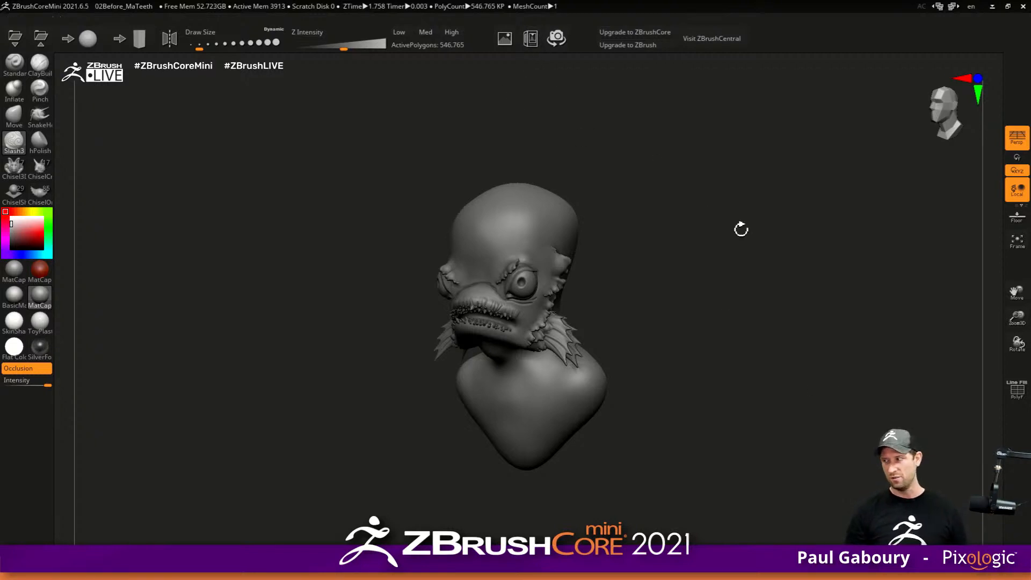
mouse_move(653, 347)
left_mouse_down("alt")
mouse_move(575, 324)
mouse_move(587, 347)
left_mouse_up("alt")
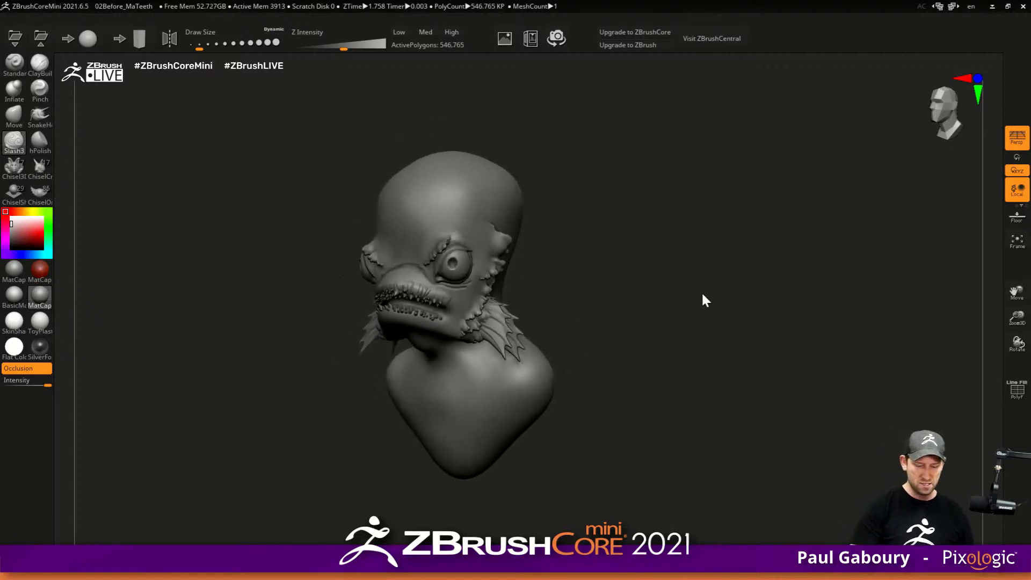
left_click(555, 333)
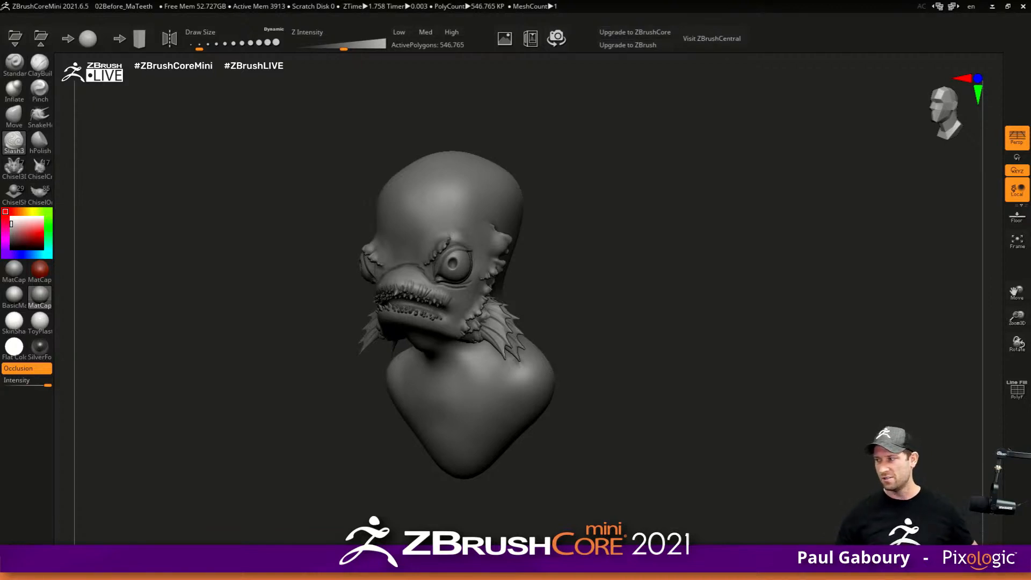
left_click_drag(665, 345, 531, 245, "alt")
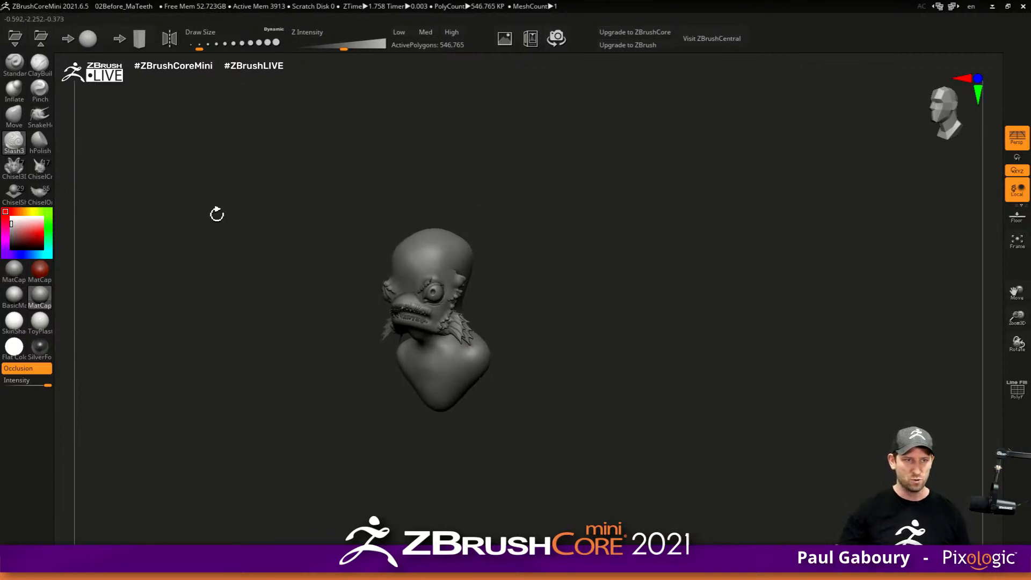
- Place a symmetrical pair of large pointed horns on the forehead above the eyes with the ChiselCreature brush
mouse_move(41, 174)
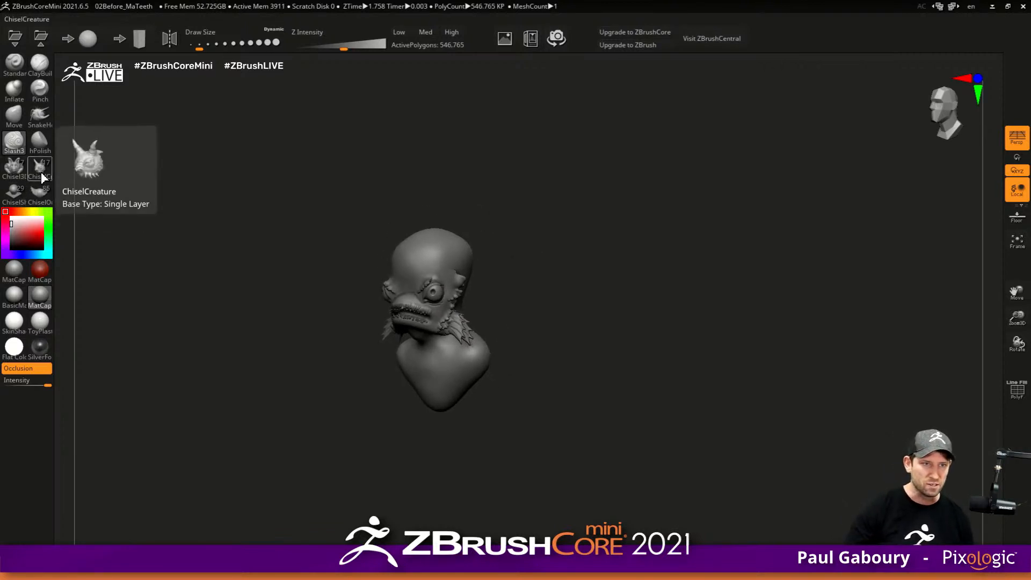
left_click(41, 174)
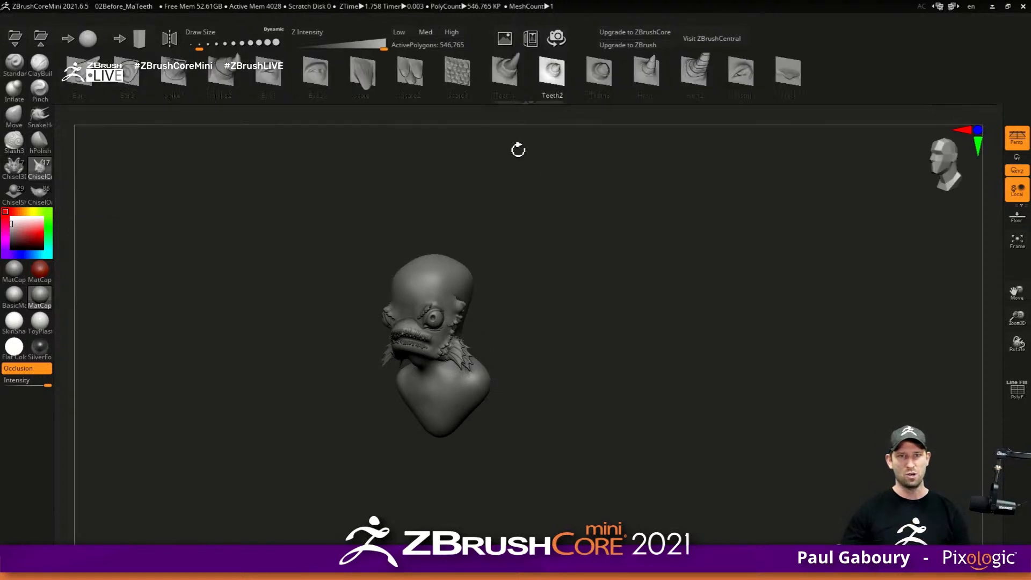
left_click(510, 70)
scroll(414, 296, "up", 5)
key("s")
mouse_move(417, 293)
left_mouse_down()
mouse_move(493, 284)
mouse_move(612, 309)
mouse_move(566, 338)
mouse_move(610, 323)
mouse_move(582, 354)
mouse_move(498, 339)
left_mouse_up()
left_click_drag(306, 291, 298, 242)
left_click_drag(566, 284, 590, 282)
right_click_drag(483, 265, 483, 285, "ctrl")
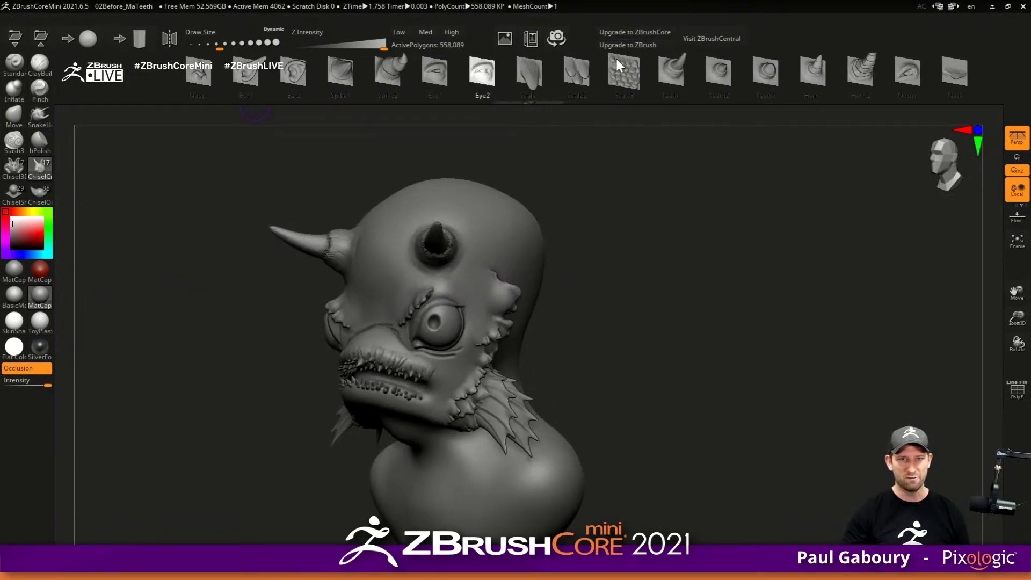
- Cover the side of the neck behind the gill fins with small overlapping scales using the ChiselCreature Scale3 shape
left_click(617, 67)
left_click_drag(589, 353, 527, 352)
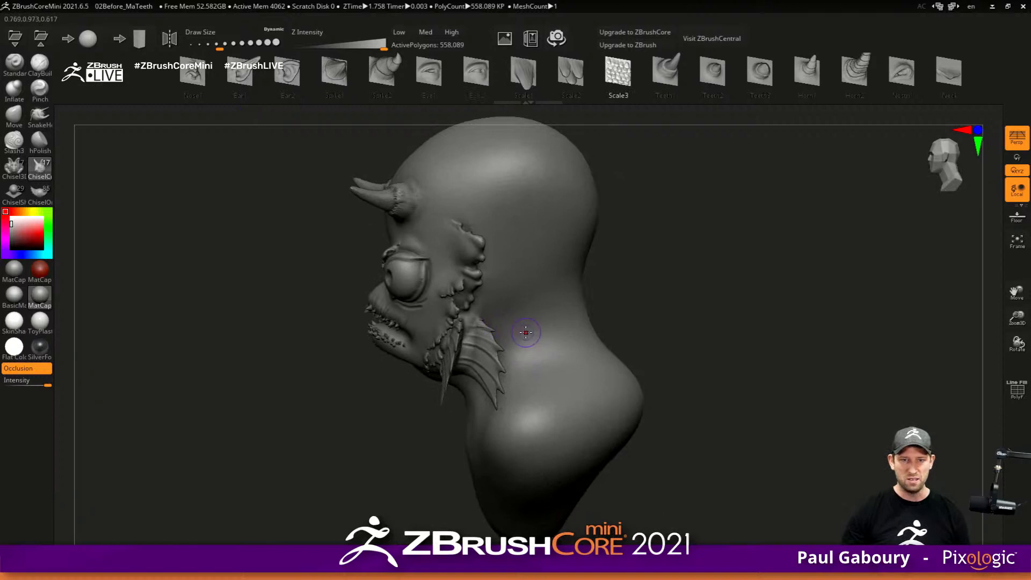
mouse_move(503, 291)
left_mouse_down()
mouse_move(494, 272)
mouse_move(499, 284)
left_mouse_up()
left_click_drag(617, 325, 596, 301)
- Place larger individual scales with the Scale2 shape above the small neck scales, undoing the oversized ones first
left_click(569, 78)
left_click_drag(534, 310, 537, 318)
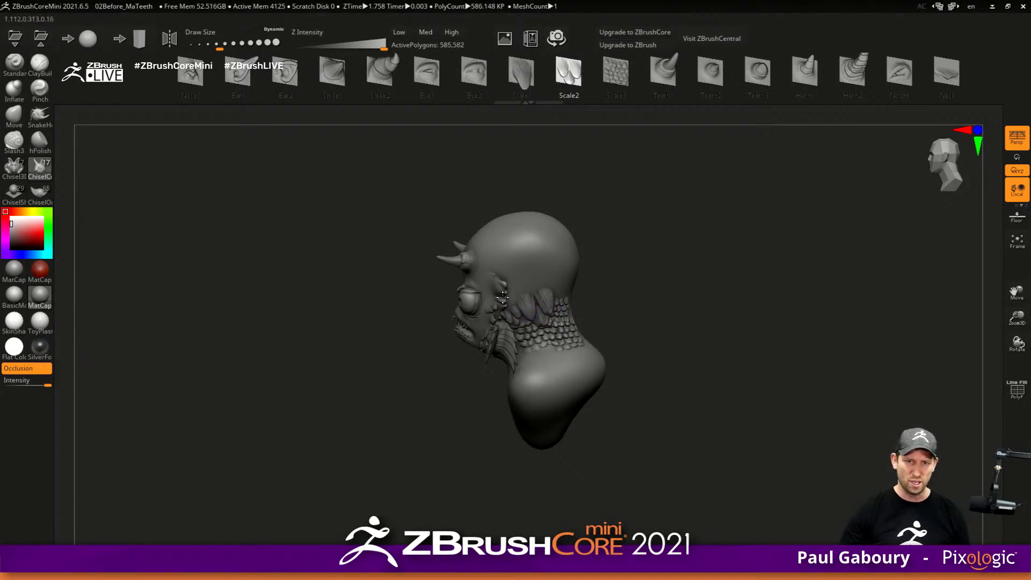
mouse_move(589, 359)
right_mouse_down("ctrl")
mouse_move(544, 368)
mouse_move(585, 361)
right_mouse_up("ctrl")
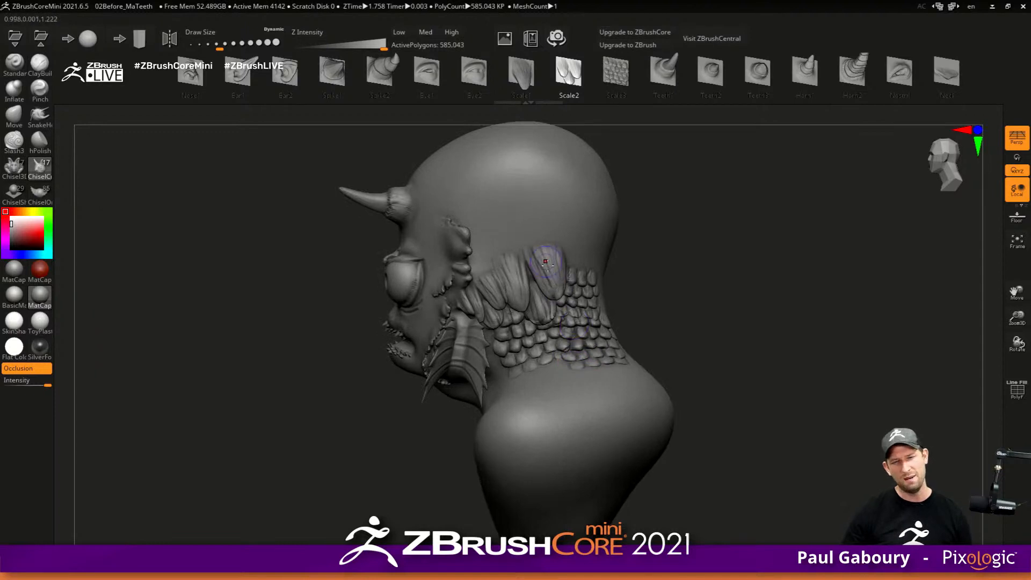
key("ctrl+z")
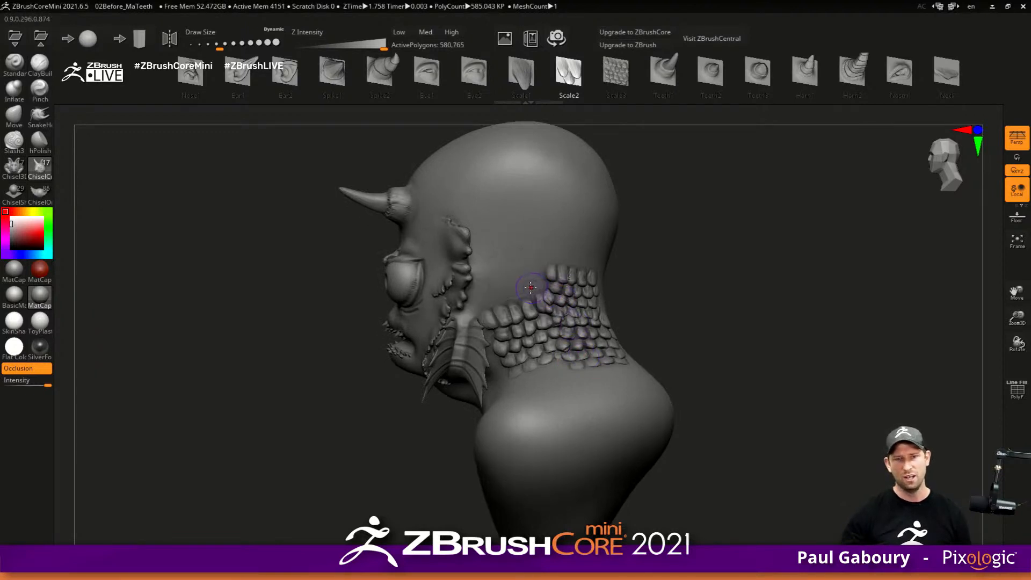
left_click_drag(518, 268, 510, 312)
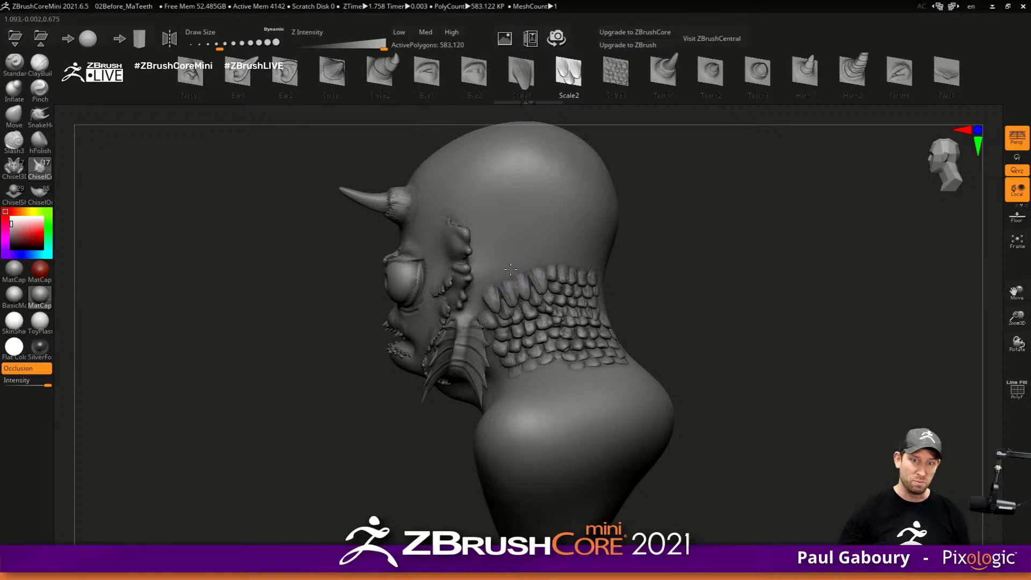
left_click_drag(498, 247, 500, 242)
left_click_drag(653, 341, 513, 373, "alt")
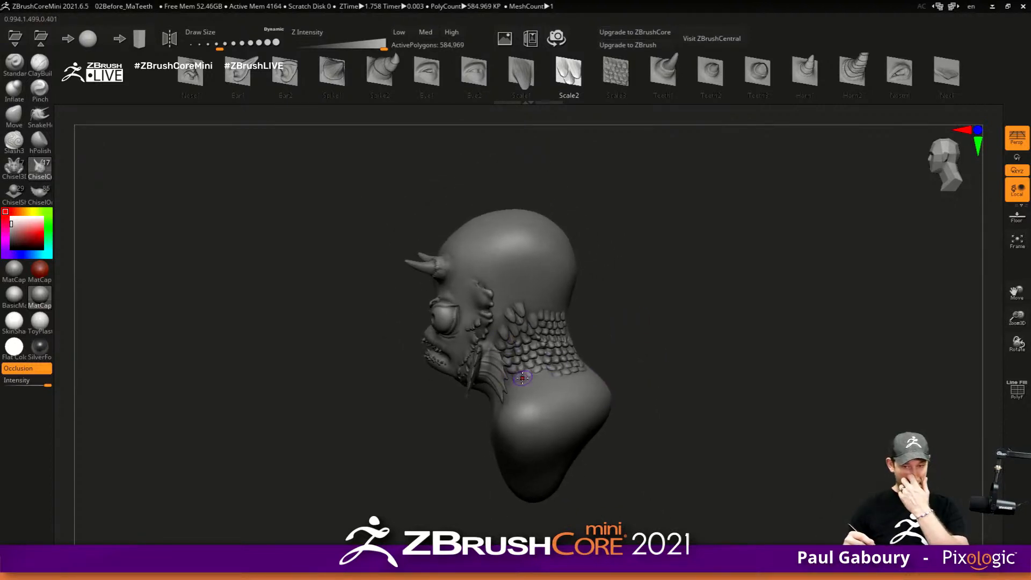
left_click_drag(654, 326, 529, 341, "alt")
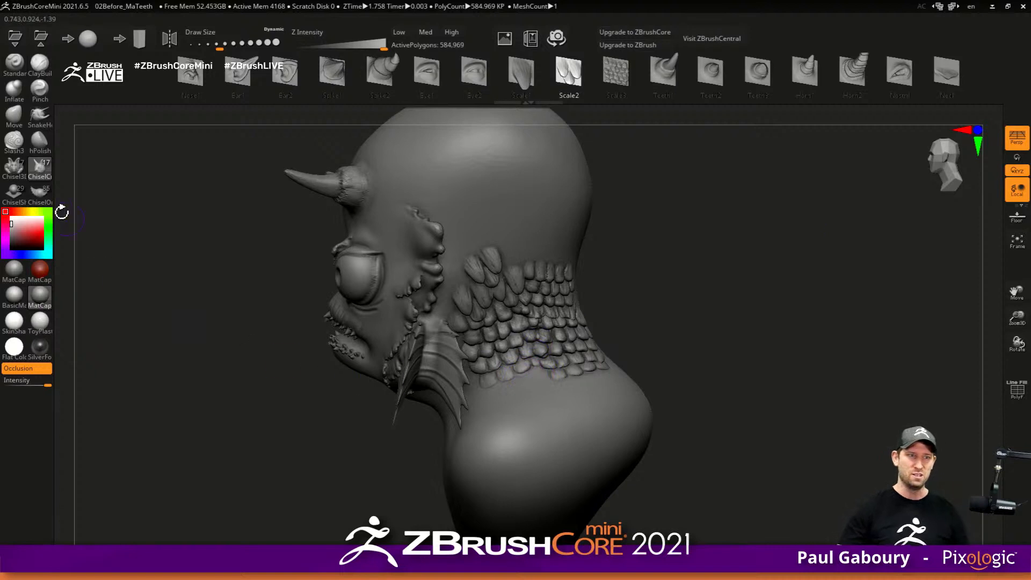
- Try the spiky Mouth01 shape of the Chisel3D brush on the side of the head and undo it
left_click(19, 173)
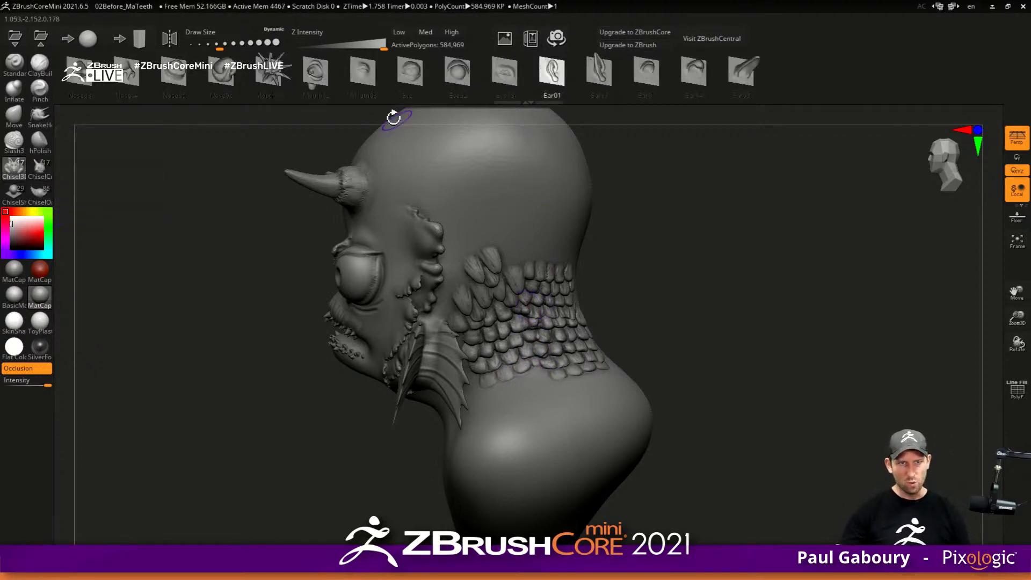
left_click_drag(507, 79, 544, 71)
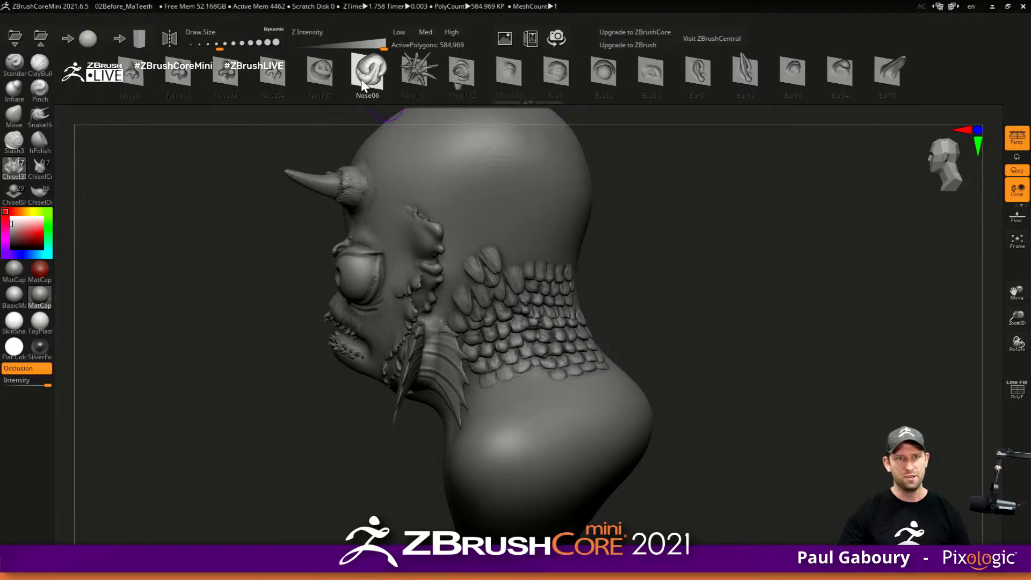
right_click_drag(513, 174, 489, 239)
left_click_drag(524, 260, 540, 284)
right_click_drag(653, 336, 637, 308)
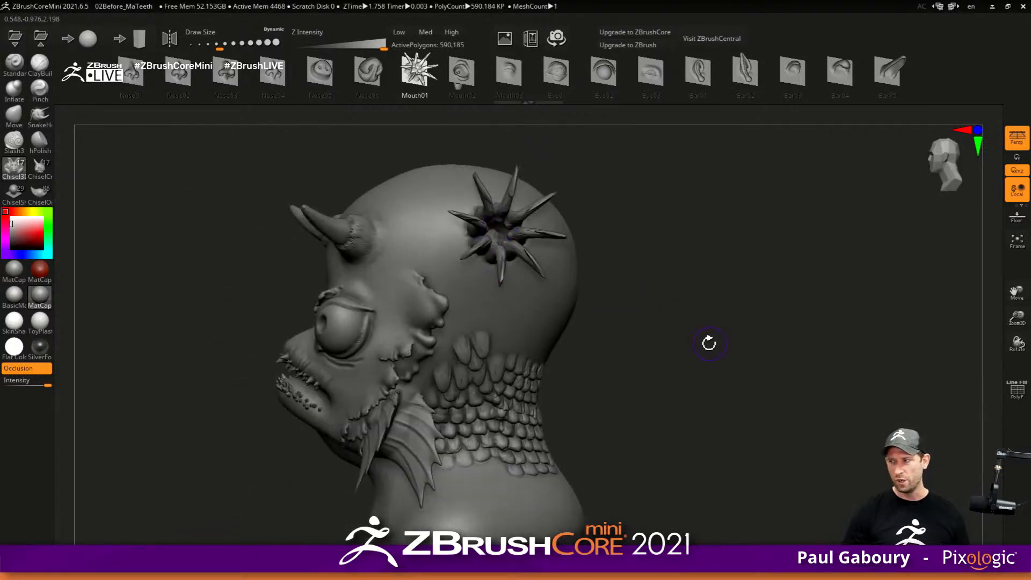
key("ctrl+z")
right_click_drag(691, 354, 660, 322, "alt")
right_click_drag(660, 322, 695, 338)
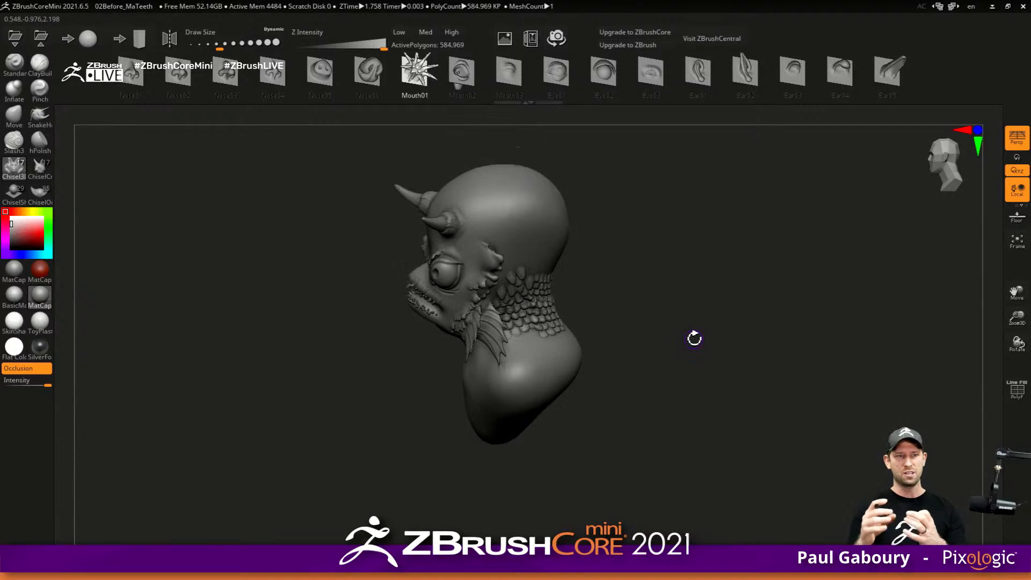
- Browse the ChiselOrganic brush's library of animal and anime shapes
left_click(40, 196)
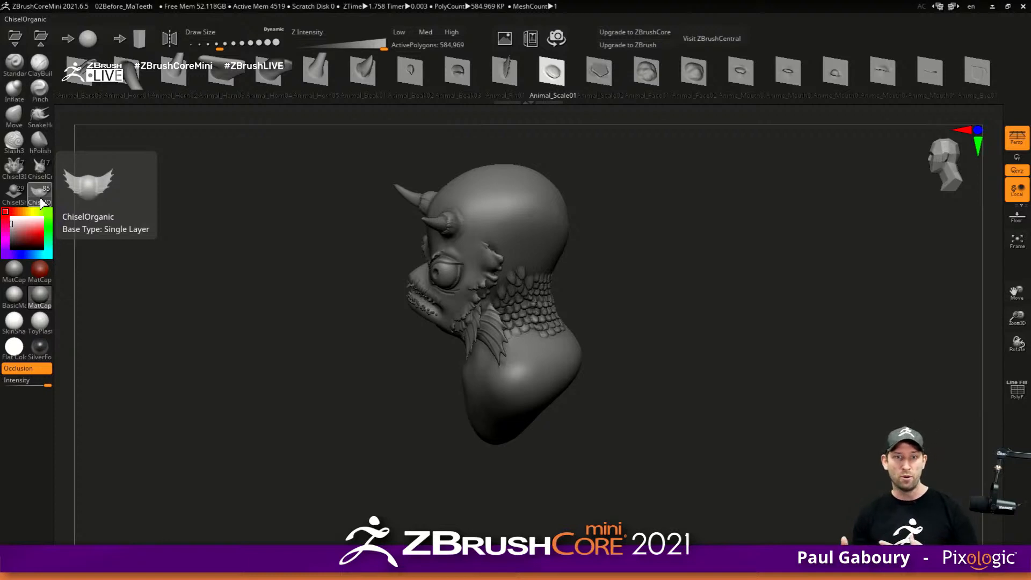
left_click(19, 200)
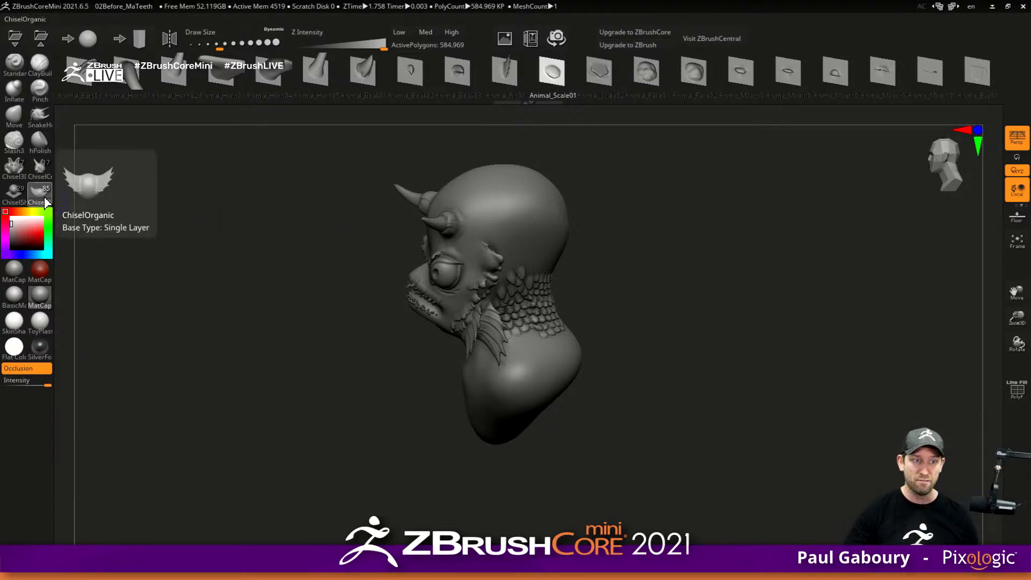
left_click(28, 175)
left_click_drag(781, 66, 407, 105)
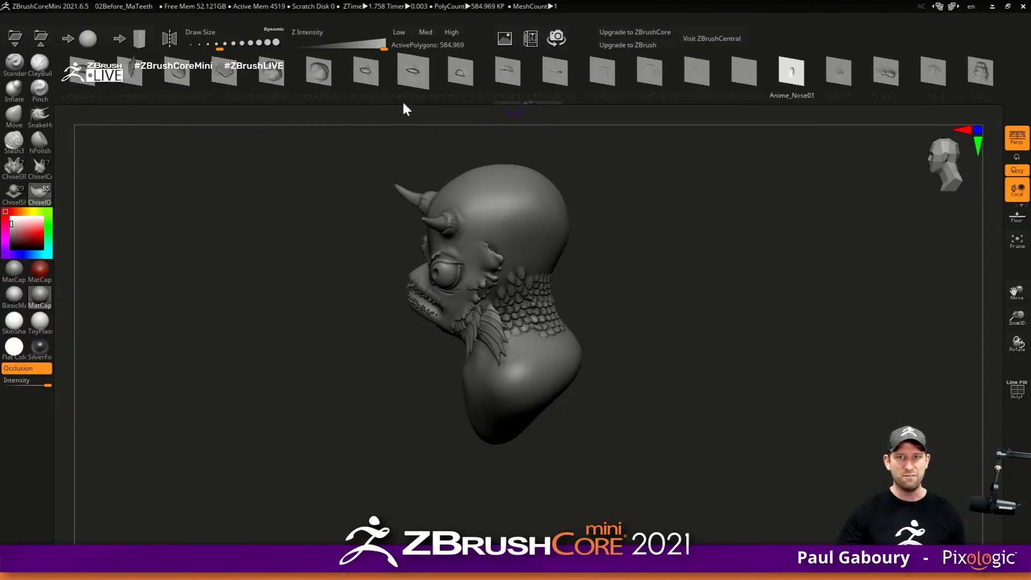
left_click_drag(720, 69, 634, 79)
left_click_drag(308, 73, 815, 57)
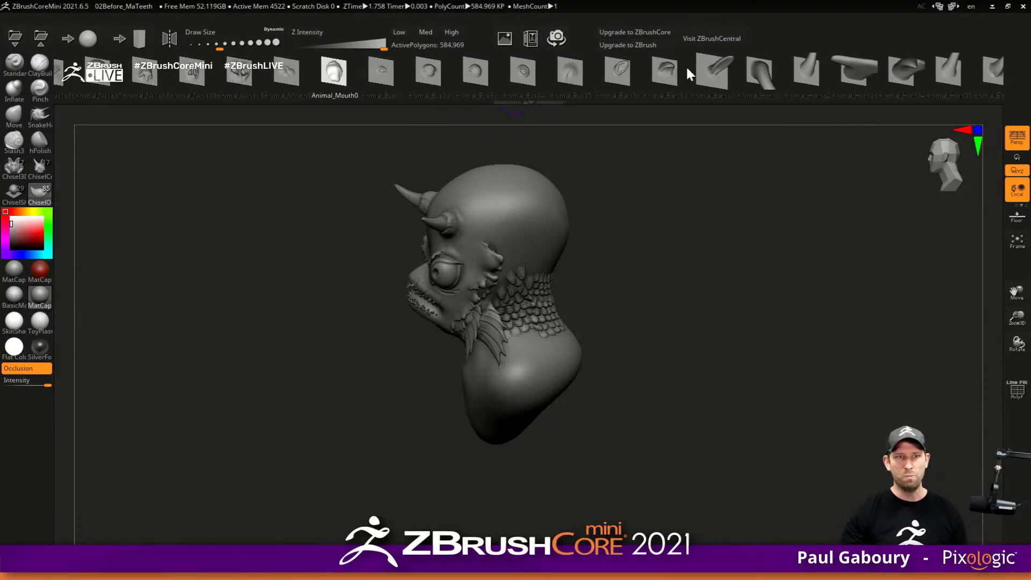
- Try the Animal_Nose09 shape of the ChiselOrganic brush on the head and undo it
left_click(319, 72)
scroll(535, 212, "up", 3)
left_click_drag(502, 198, 495, 184)
mouse_move(735, 293)
left_mouse_down()
mouse_move(712, 294)
mouse_move(727, 276)
mouse_move(739, 288)
left_mouse_up()
key("ctrl+z")
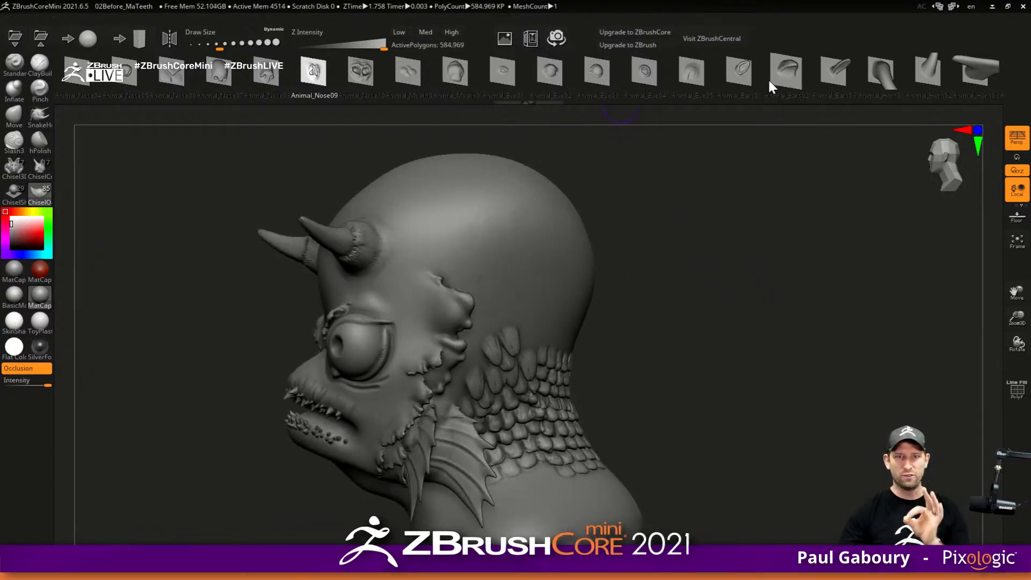
- Raise a tall spiked fin along the centre of the top of the head with the ChiselOrganic Animal_Fin01 shape
left_click_drag(811, 74, 249, 120)
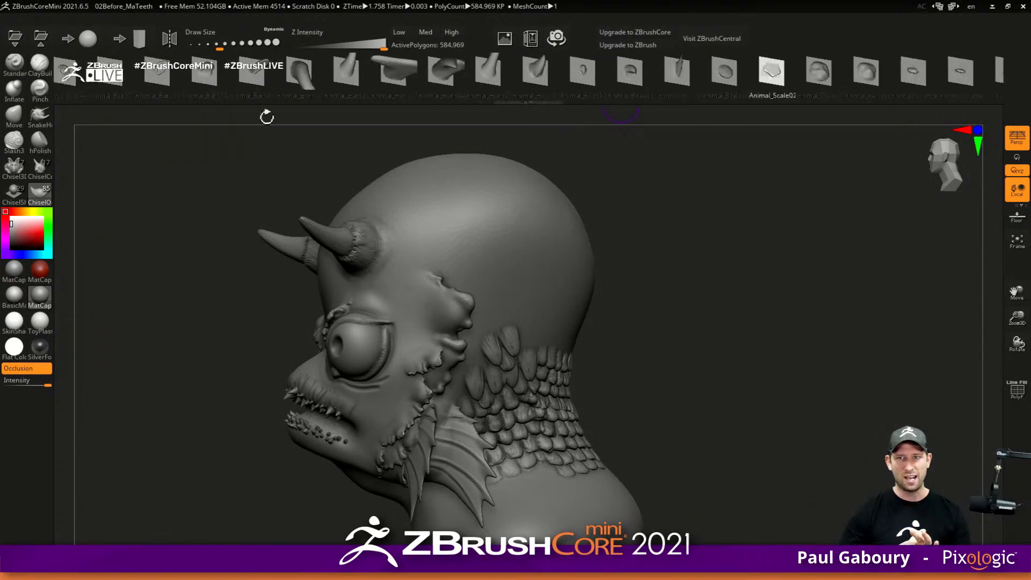
left_click(644, 80)
mouse_move(623, 204)
left_mouse_down()
mouse_move(614, 239)
mouse_move(559, 292)
mouse_move(474, 264)
left_mouse_up()
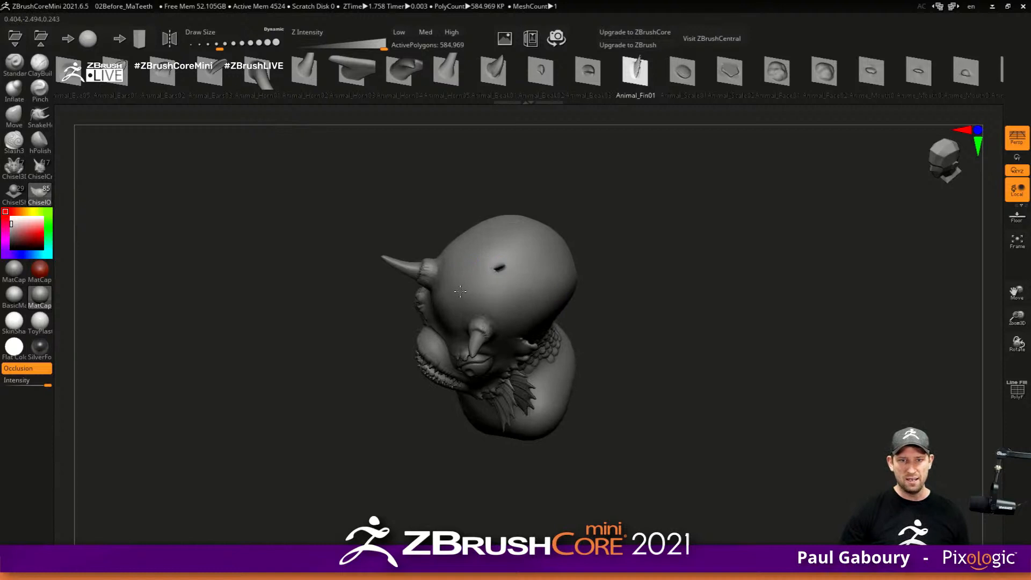
left_click_drag(566, 248, 583, 213)
mouse_move(578, 306)
left_mouse_down()
mouse_move(564, 237)
mouse_move(579, 271)
mouse_move(609, 219)
left_mouse_up()
mouse_move(661, 282)
left_mouse_down()
mouse_move(745, 324)
mouse_move(775, 308)
mouse_move(727, 332)
mouse_move(756, 338)
mouse_move(727, 334)
mouse_move(741, 329)
mouse_move(711, 338)
left_mouse_up()
key("ctrl+z")
mouse_move(675, 307)
left_mouse_down()
mouse_move(552, 260)
mouse_move(573, 200)
mouse_move(562, 189)
mouse_move(580, 184)
left_mouse_up()
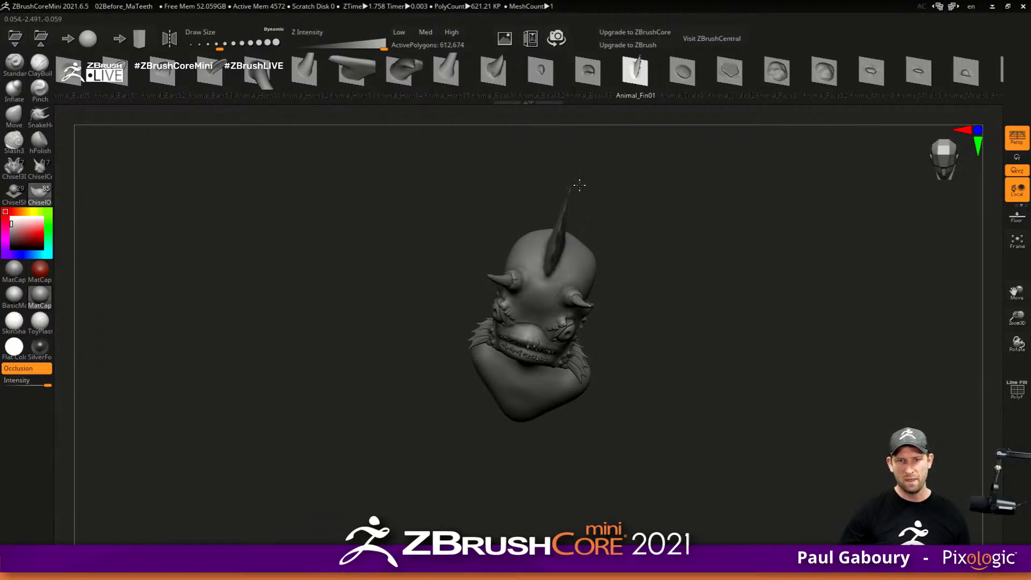
mouse_move(741, 336)
left_mouse_down()
mouse_move(711, 285)
mouse_move(724, 294)
left_mouse_up()
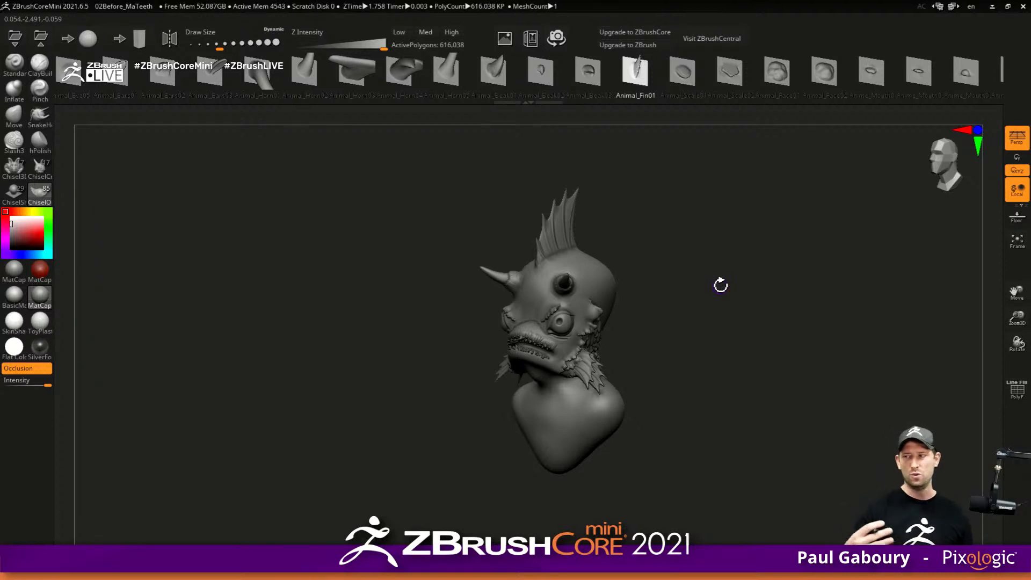
- Open the 04Eye_Change project without saving the changes to the current bust
key("ctrl+o")
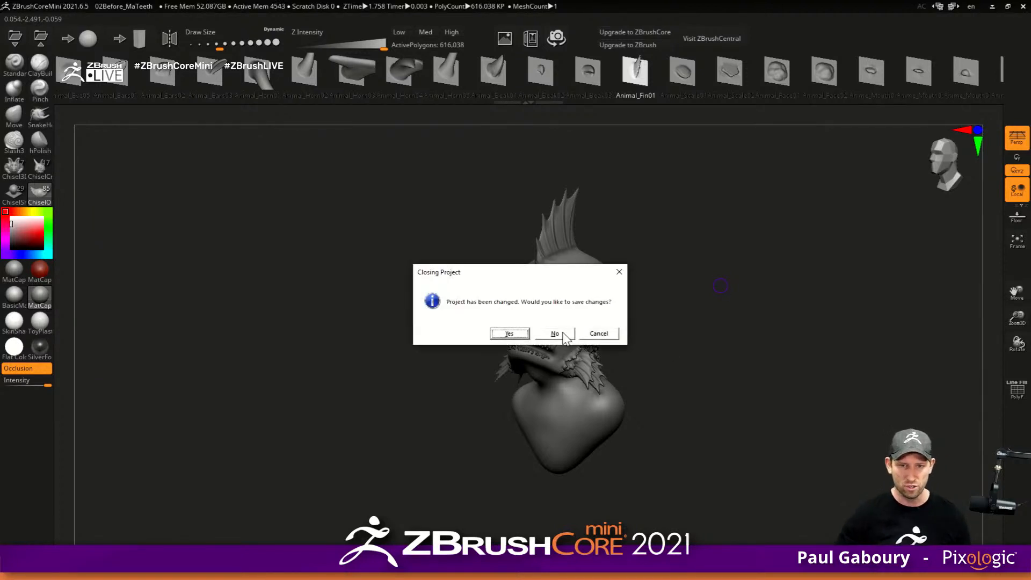
left_click(564, 334)
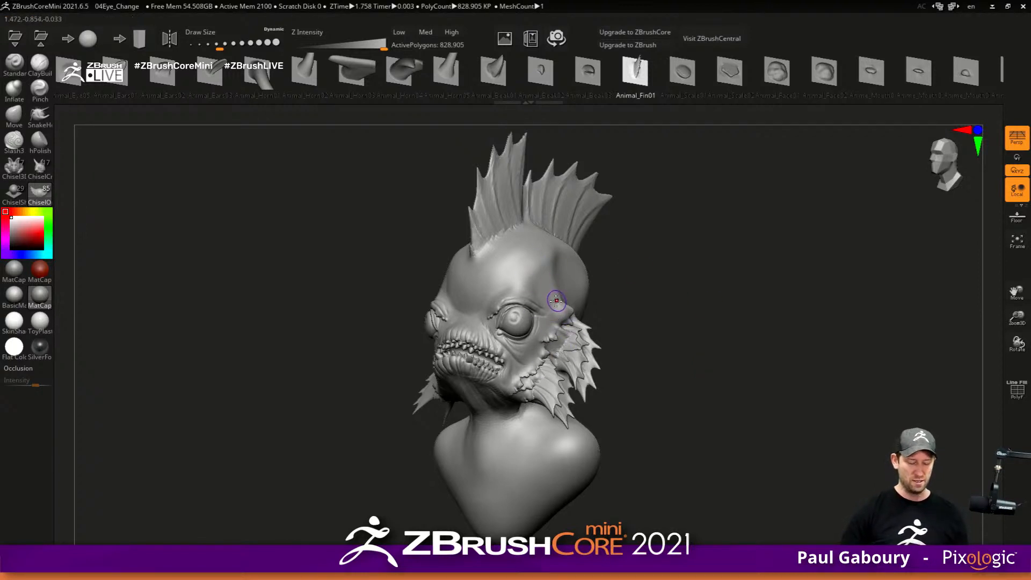
- Reduce the overly dense finned bust for ClayBuildup sculpting and lower its mesh density to the Low preset
left_click(40, 66)
mouse_move(610, 258)
right_mouse_down()
mouse_move(547, 262)
mouse_move(536, 279)
right_mouse_up()
left_click_drag(536, 260, 537, 283)
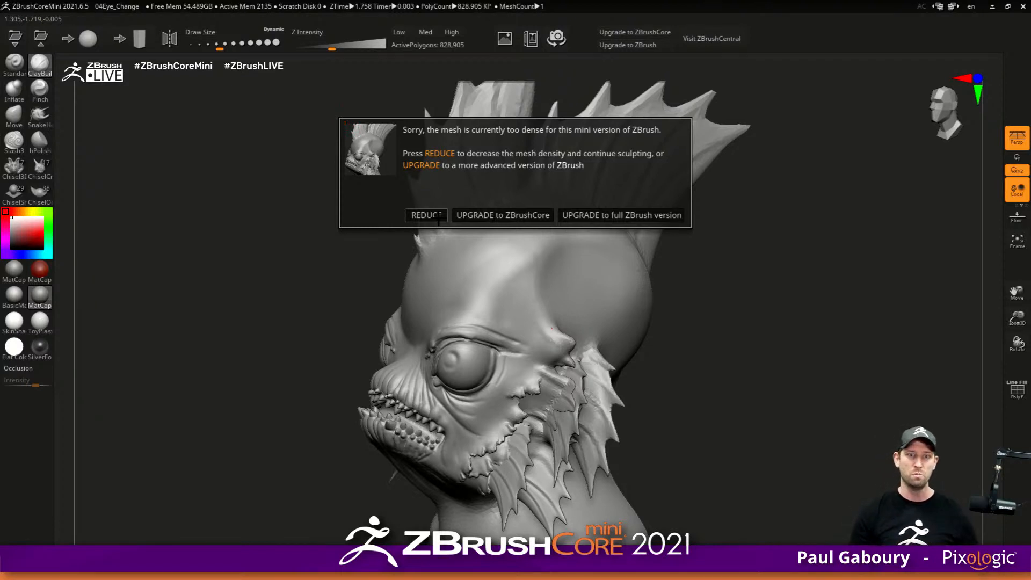
left_click(411, 216)
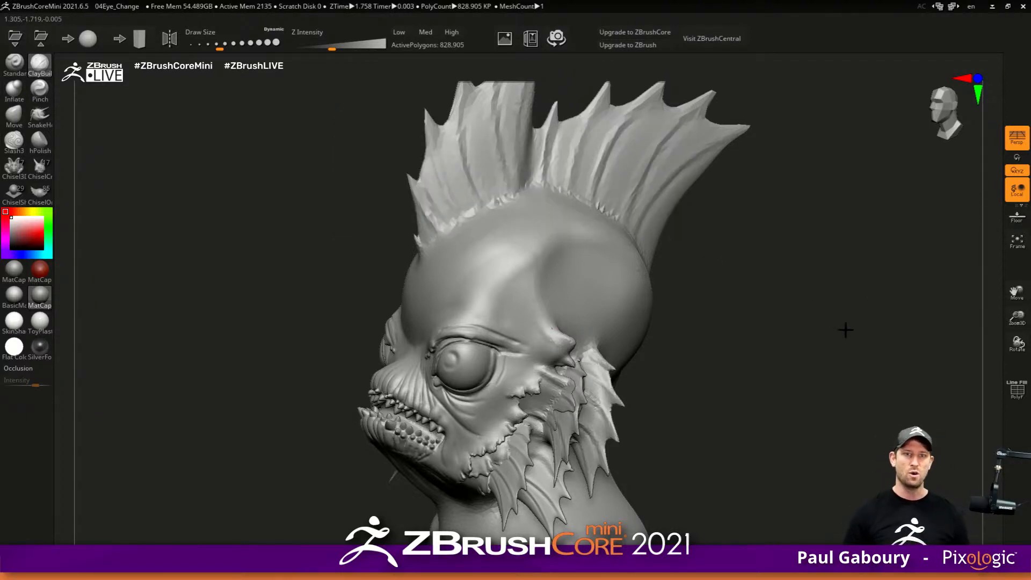
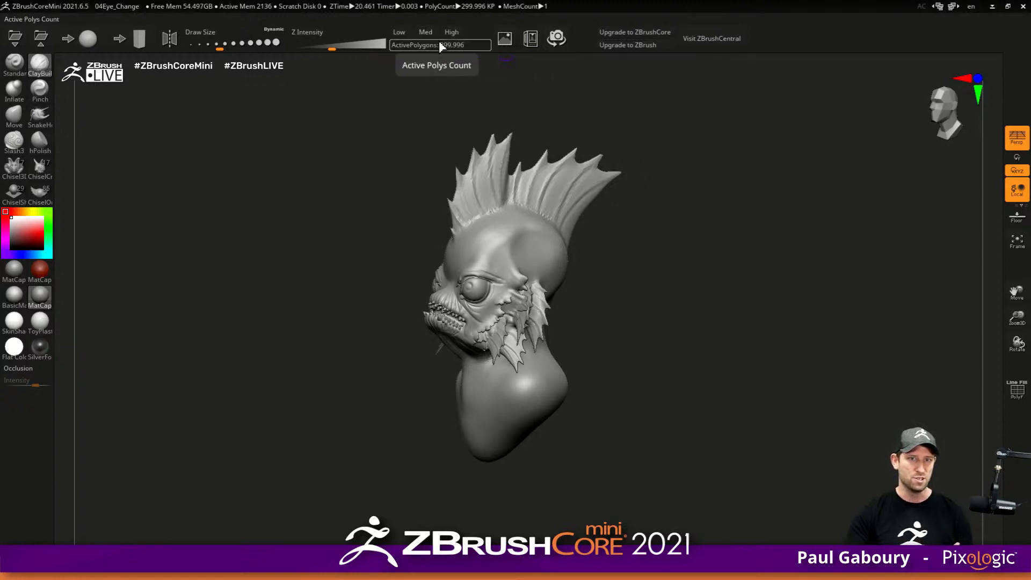
left_click(404, 34)
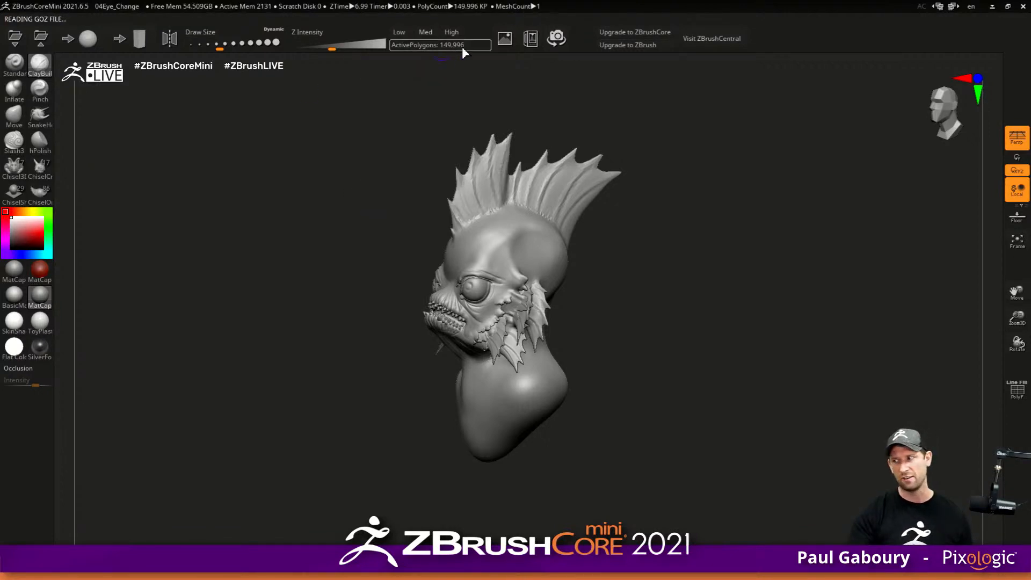
- Build up the ridge around the hollow on the side of the skull with a larger ClayBuildup brush
scroll(437, 250, "up", 5)
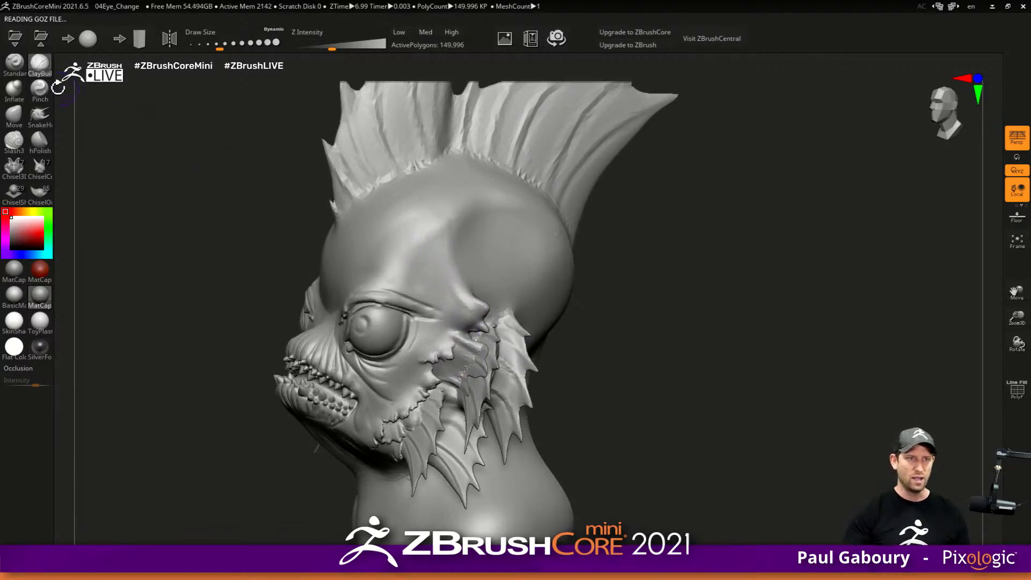
key("bracketright")
left_click_drag(444, 232, 458, 286)
mouse_move(443, 237)
left_mouse_down()
mouse_move(461, 291)
mouse_move(472, 215)
mouse_move(516, 202)
mouse_move(556, 231)
left_mouse_up()
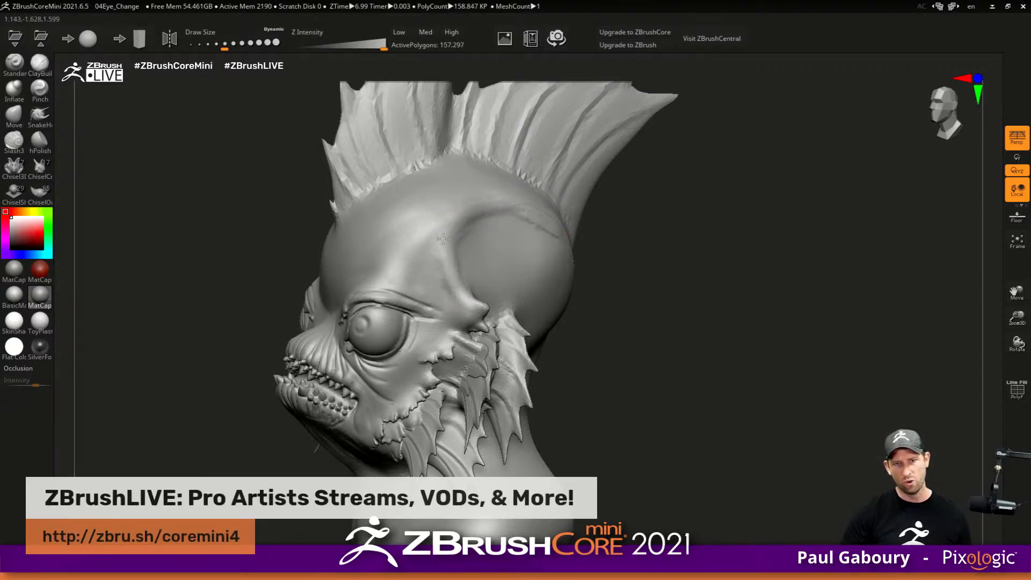
- Sculpt a raised fold from above the eye up towards the temple with the ClayBuildup brush
mouse_move(400, 279)
left_mouse_down()
mouse_move(442, 232)
mouse_move(416, 283)
mouse_move(432, 266)
mouse_move(423, 269)
mouse_move(449, 269)
mouse_move(465, 301)
mouse_move(424, 266)
left_mouse_up()
mouse_move(404, 267)
left_mouse_down()
mouse_move(354, 288)
mouse_move(364, 276)
left_mouse_up()
mouse_move(364, 276)
right_mouse_down()
mouse_move(430, 282)
mouse_move(369, 278)
right_mouse_up()
key("s")
left_click_drag(363, 286, 345, 293)
right_click_drag(369, 285, 392, 279)
mouse_move(396, 278)
left_mouse_down()
mouse_move(403, 257)
mouse_move(458, 214)
mouse_move(416, 252)
mouse_move(423, 285)
left_mouse_up()
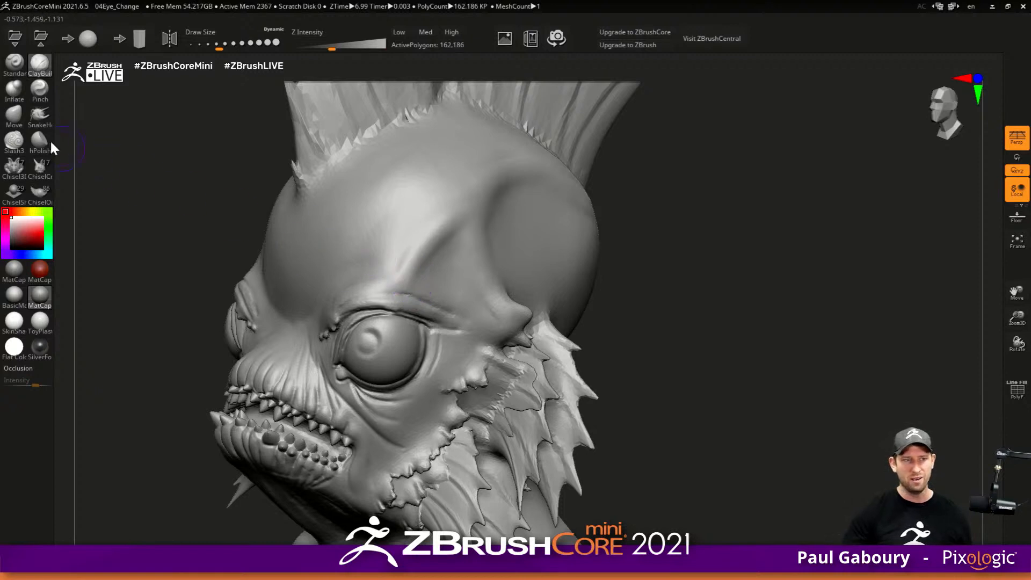
- Cut sharp creases above the upper eyelid and up along the brow fold with the Slash3 brush
left_click(14, 140)
right_click_drag(407, 290, 383, 301)
key("s")
mouse_move(457, 307)
left_mouse_down()
mouse_move(331, 302)
mouse_move(383, 291)
left_mouse_up()
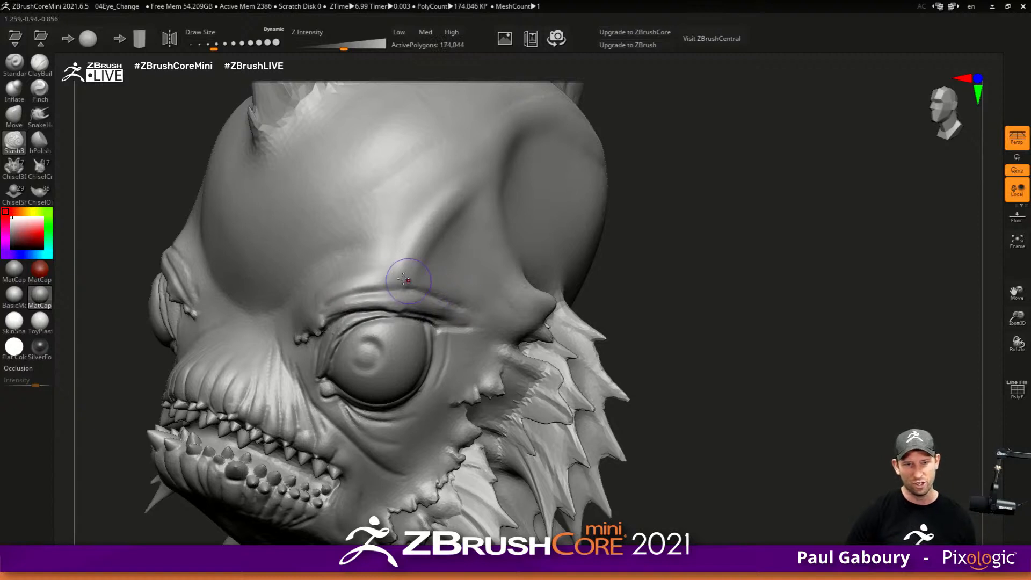
right_click_drag(447, 265, 423, 264)
mouse_move(427, 274)
left_mouse_down()
mouse_move(453, 231)
mouse_move(496, 266)
mouse_move(473, 238)
mouse_move(420, 239)
mouse_move(429, 237)
mouse_move(383, 259)
mouse_move(495, 178)
left_mouse_up()
- Return to the ClayBuildup brush and smooth the ridge running from the brow fold around the skull hollow
key("s")
left_click(39, 65)
mouse_move(466, 217)
left_mouse_down("shift")
mouse_move(451, 239)
mouse_move(486, 187)
mouse_move(508, 267)
mouse_move(528, 287)
mouse_move(492, 243)
mouse_move(507, 187)
mouse_move(476, 212)
mouse_move(616, 134)
left_mouse_up("shift")
left_click_drag(529, 185, 570, 149, "shift")
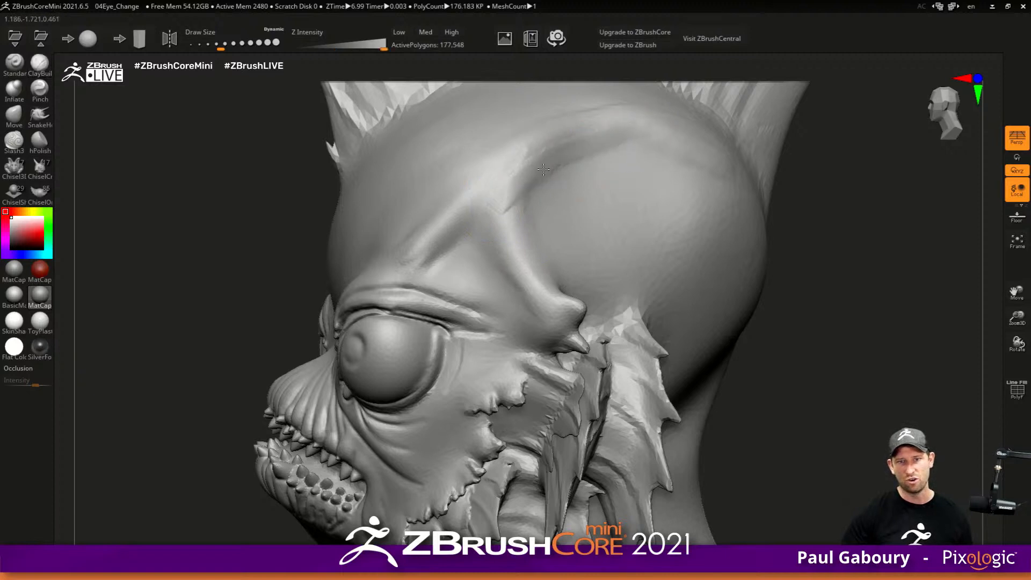
- Turn on mirror symmetry for sculpting both halves of the creature's head
key("f")
mouse_move(782, 276)
left_mouse_down()
mouse_move(736, 274)
mouse_move(593, 340)
mouse_move(561, 341)
left_mouse_up()
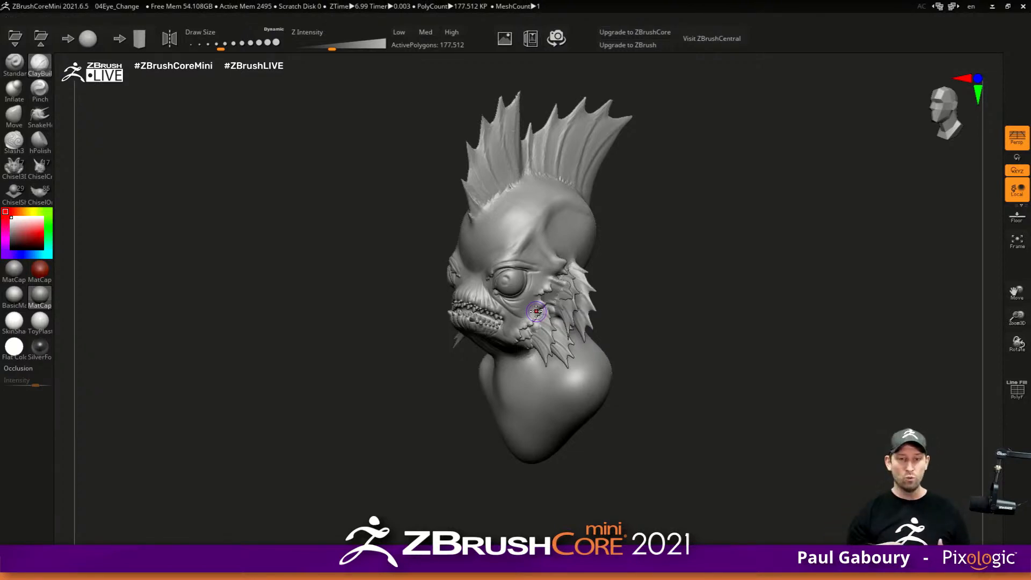
key("x")
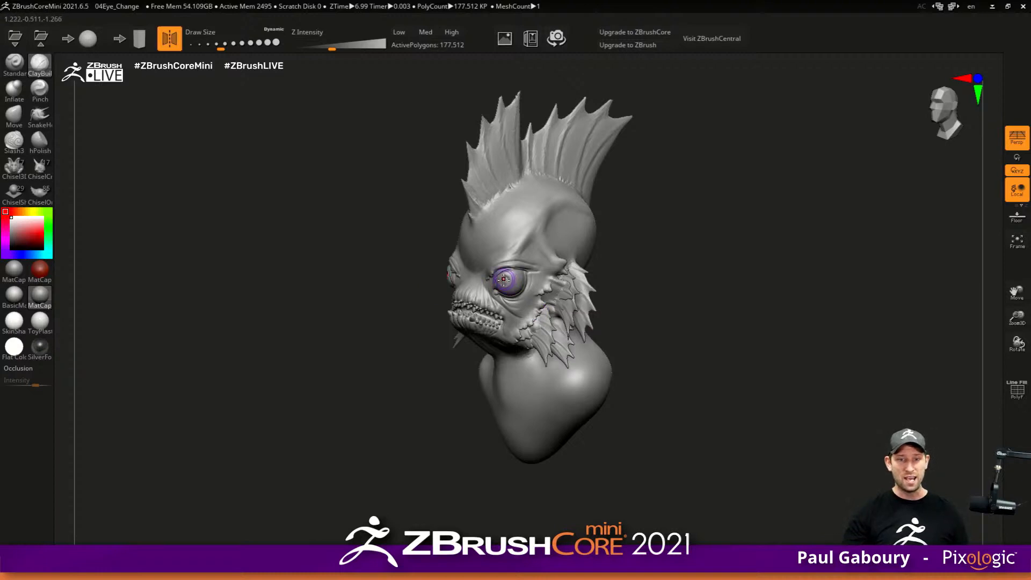
right_click_drag(505, 279, 530, 293, "ctrl")
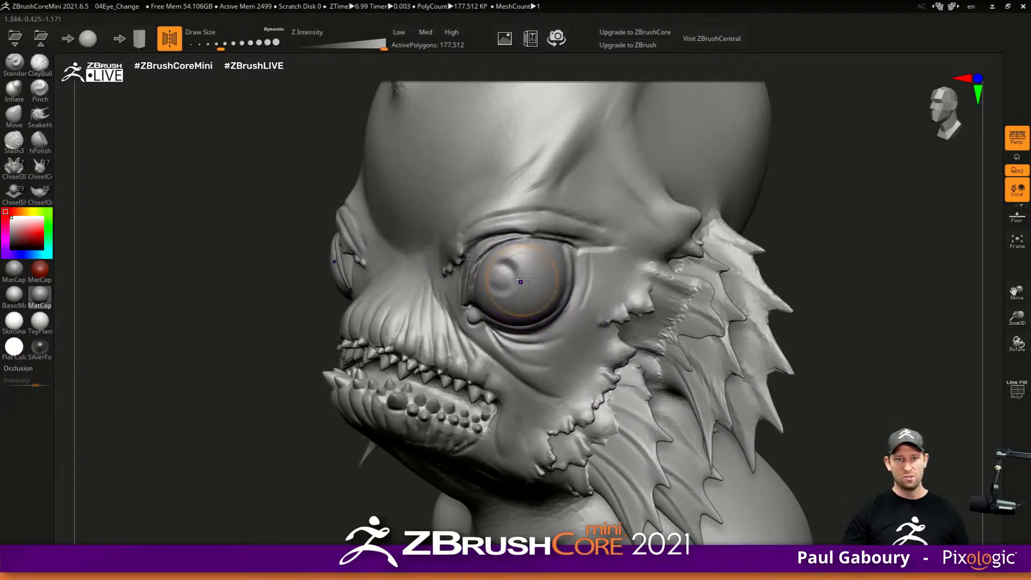
- Choose the ClayBuildup brush and smooth the raised iris off the creature's eyeballs
left_click_drag(520, 288, 532, 281)
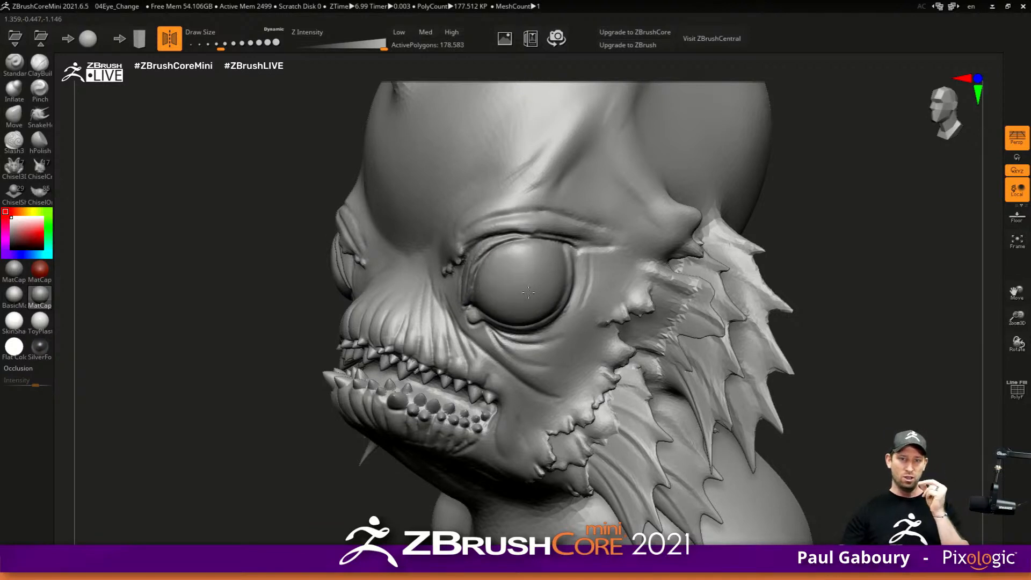
mouse_move(501, 265)
left_mouse_down()
mouse_move(529, 250)
mouse_move(542, 265)
mouse_move(507, 280)
left_mouse_up()
key("b")
key("c")
key("b")
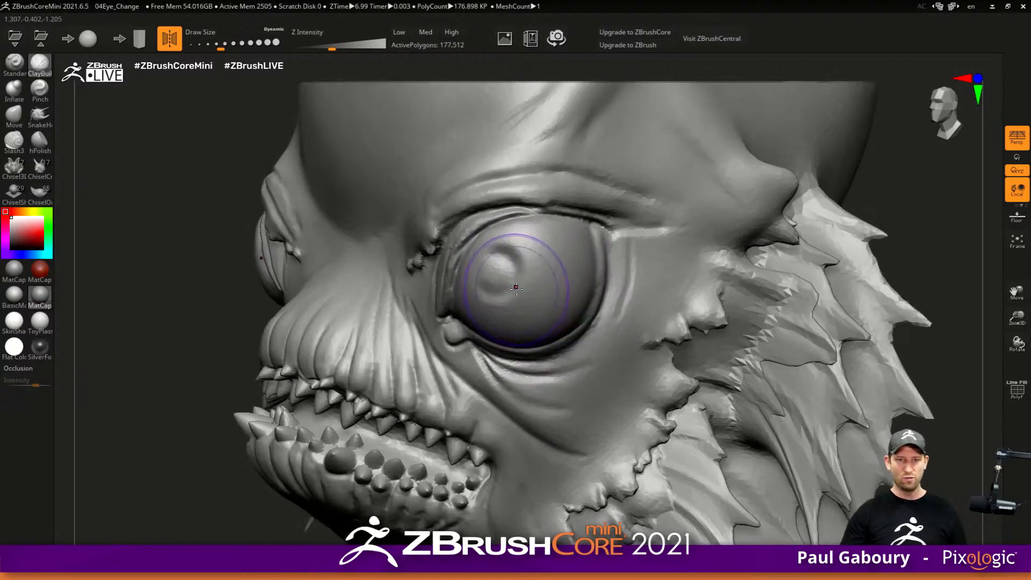
mouse_move(515, 287)
left_mouse_down("shift")
mouse_move(529, 286)
mouse_move(509, 277)
left_mouse_up("shift")
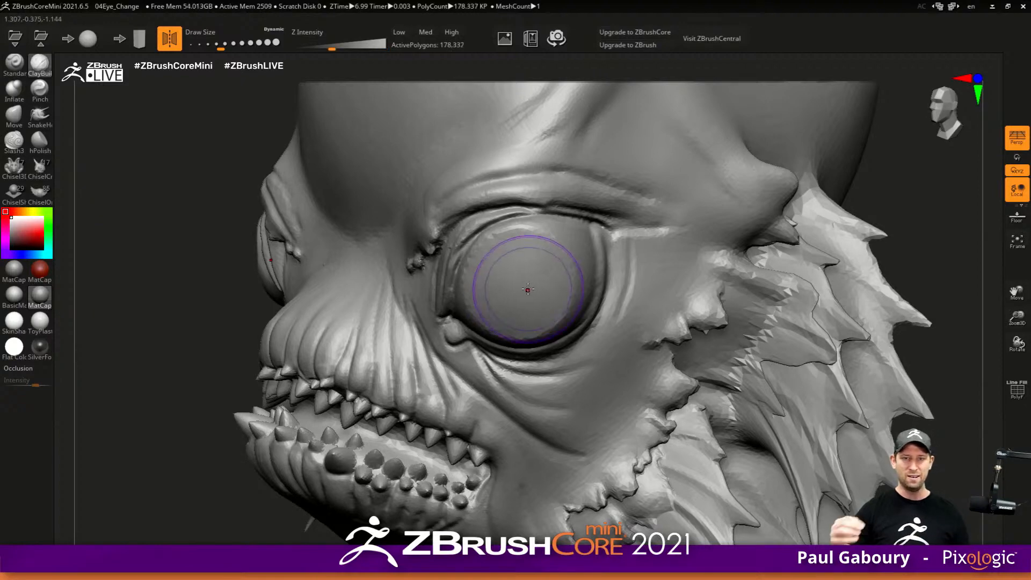
- Smooth the eyeballs and their inner eyelid edges into evenly rounded surfaces on both sides
mouse_move(455, 366)
right_mouse_down("ctrl")
mouse_move(480, 314)
mouse_move(671, 321)
mouse_move(573, 324)
mouse_move(625, 309)
mouse_move(546, 324)
mouse_move(465, 295)
mouse_move(506, 283)
mouse_move(500, 292)
right_mouse_up("ctrl")
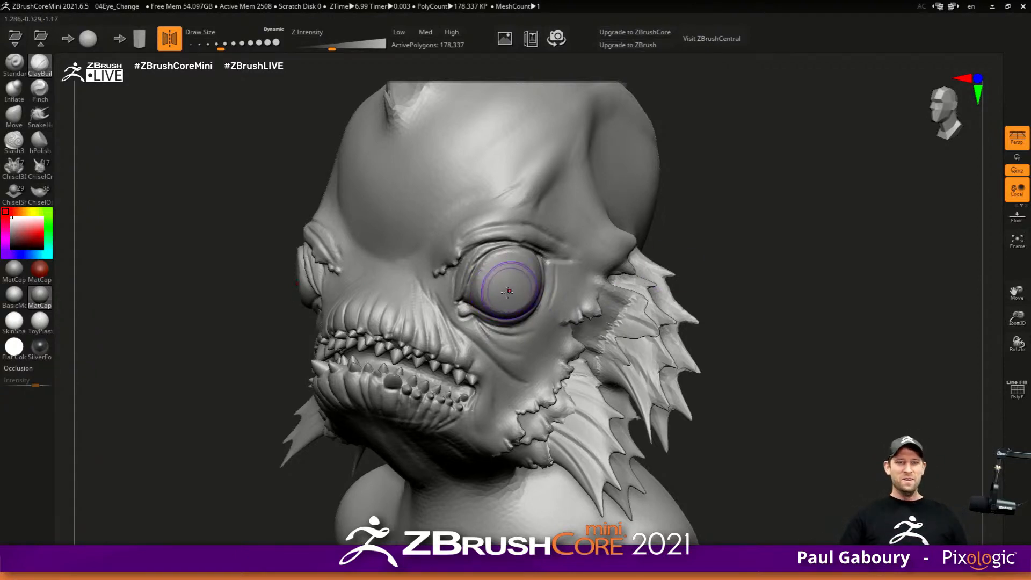
right_click_drag(521, 287, 582, 344, "ctrl")
mouse_move(478, 260)
left_mouse_down()
mouse_move(497, 281)
mouse_move(480, 275)
mouse_move(495, 274)
left_mouse_up()
left_click_drag(480, 316, 492, 279, "shift")
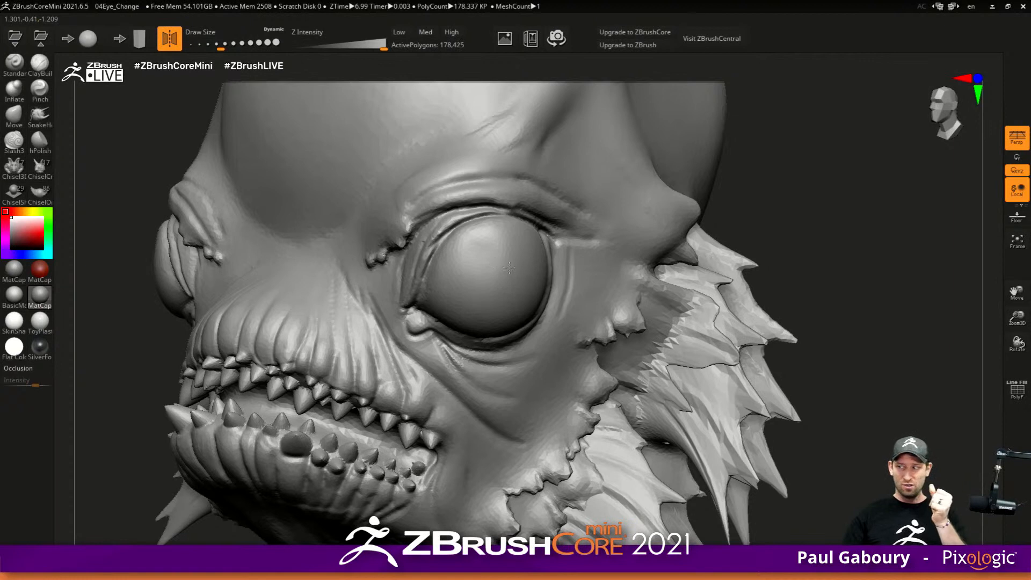
mouse_move(479, 245)
left_mouse_down("shift")
mouse_move(462, 215)
mouse_move(485, 256)
left_mouse_up("shift")
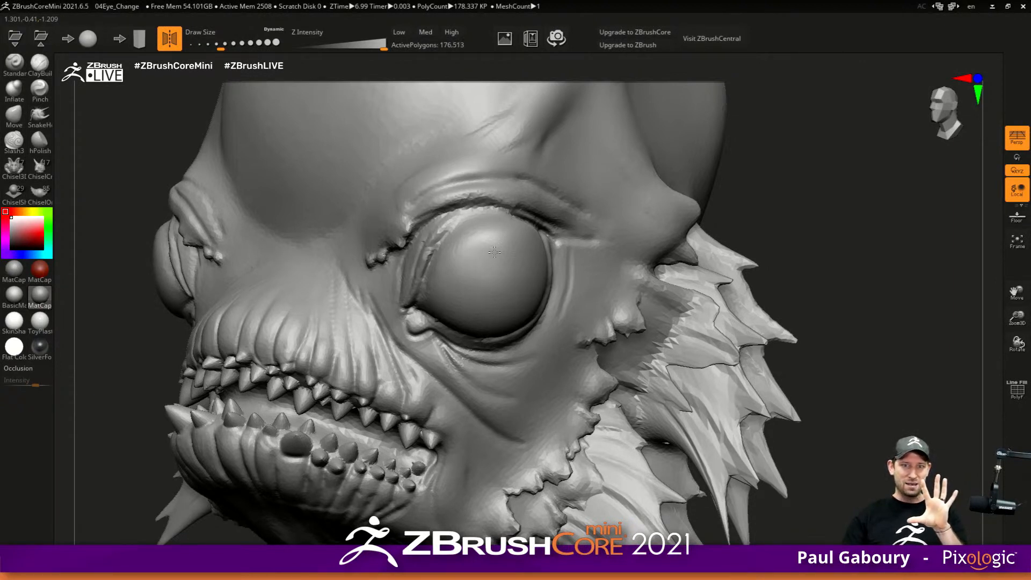
left_click_drag(476, 267, 501, 264, "shift")
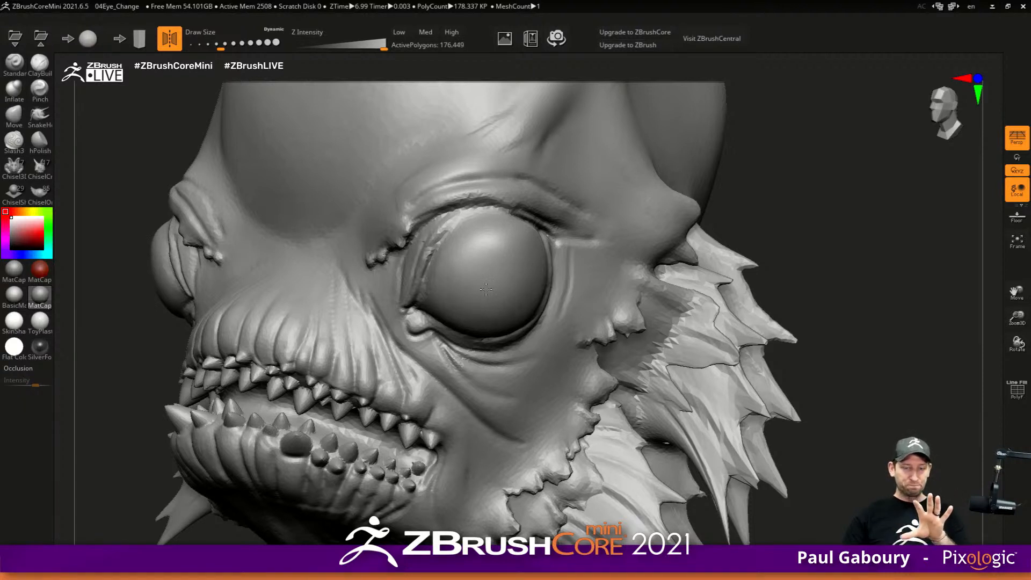
left_click_drag(479, 288, 499, 282, "shift")
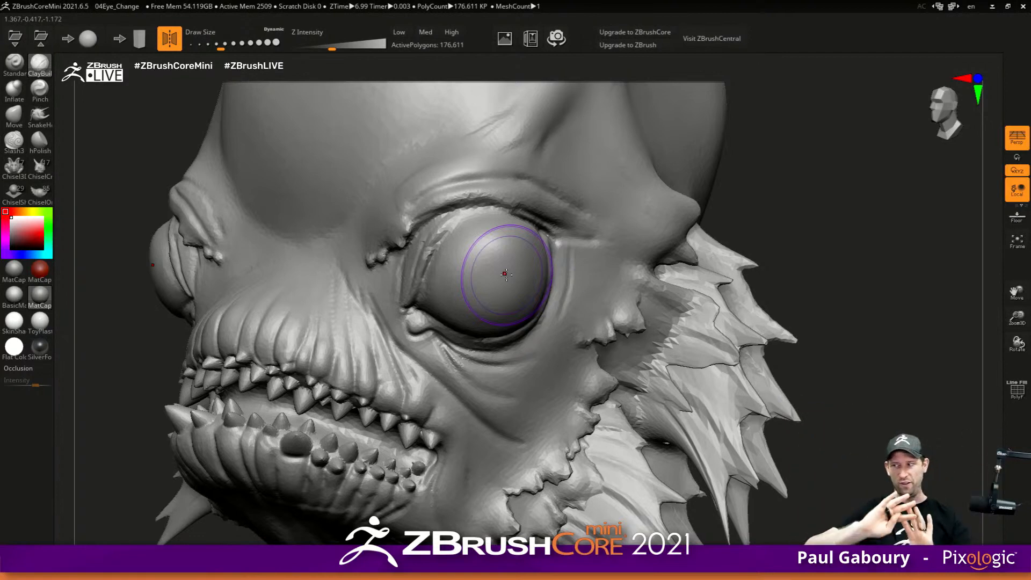
- Use a larger brush to smooth away the eyes and eyelids and carve the eye area inward beneath the brow
right_click_drag(509, 289, 451, 284, "ctrl")
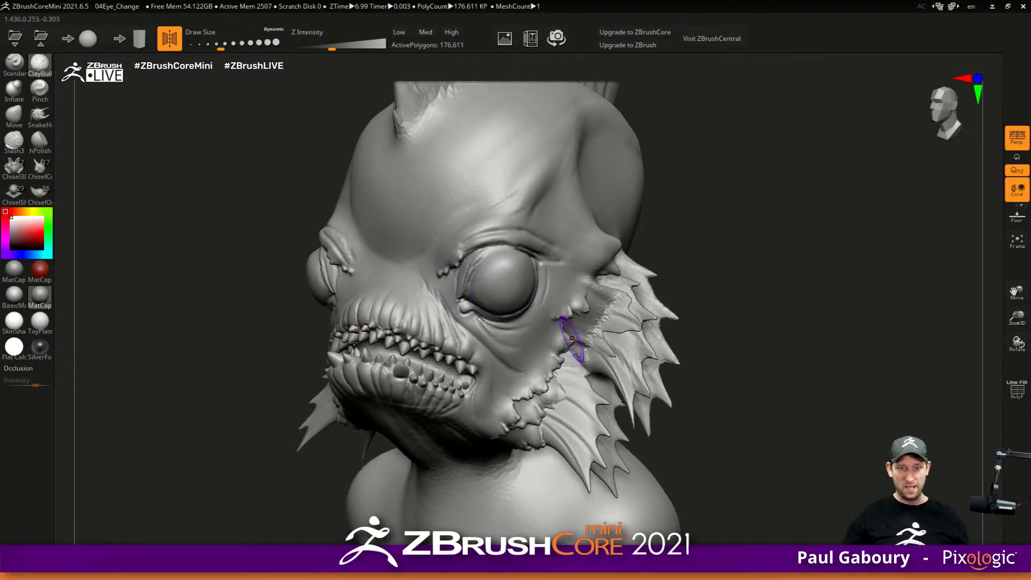
key("s")
left_click_drag(514, 296, 516, 295)
mouse_move(516, 290)
left_mouse_down("shift")
mouse_move(502, 263)
mouse_move(478, 255)
mouse_move(510, 253)
mouse_move(492, 292)
mouse_move(451, 271)
mouse_move(529, 252)
mouse_move(485, 234)
left_mouse_up("shift")
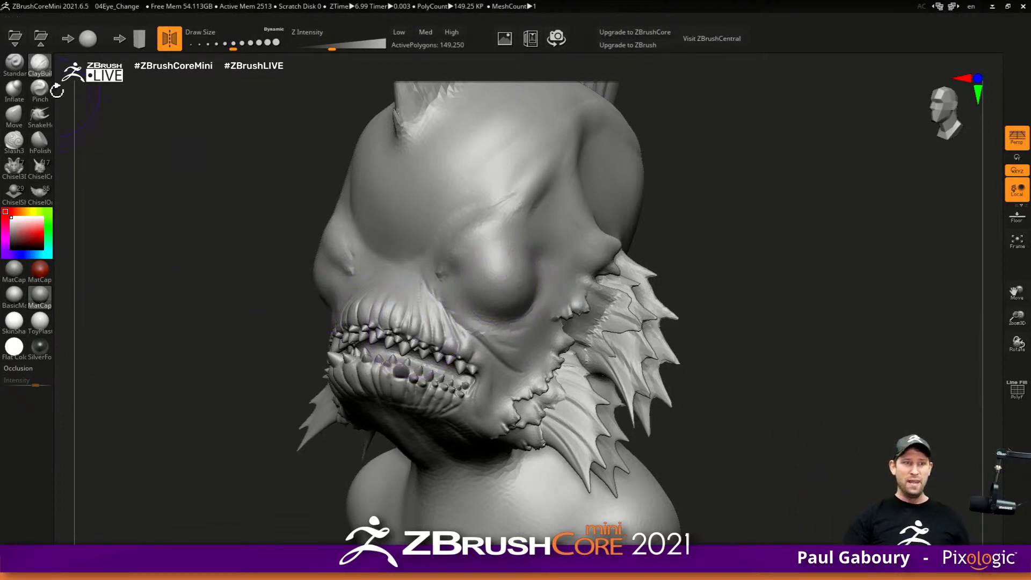
mouse_move(515, 290)
left_mouse_down("alt")
mouse_move(491, 298)
mouse_move(475, 261)
mouse_move(517, 284)
mouse_move(494, 247)
mouse_move(483, 279)
mouse_move(500, 314)
mouse_move(511, 290)
mouse_move(478, 300)
mouse_move(490, 301)
mouse_move(500, 249)
mouse_move(472, 260)
mouse_move(478, 306)
mouse_move(485, 249)
mouse_move(504, 286)
mouse_move(507, 268)
left_mouse_up("alt")
mouse_move(508, 268)
left_mouse_down("shift")
mouse_move(502, 282)
mouse_move(505, 272)
mouse_move(466, 248)
left_mouse_up("shift")
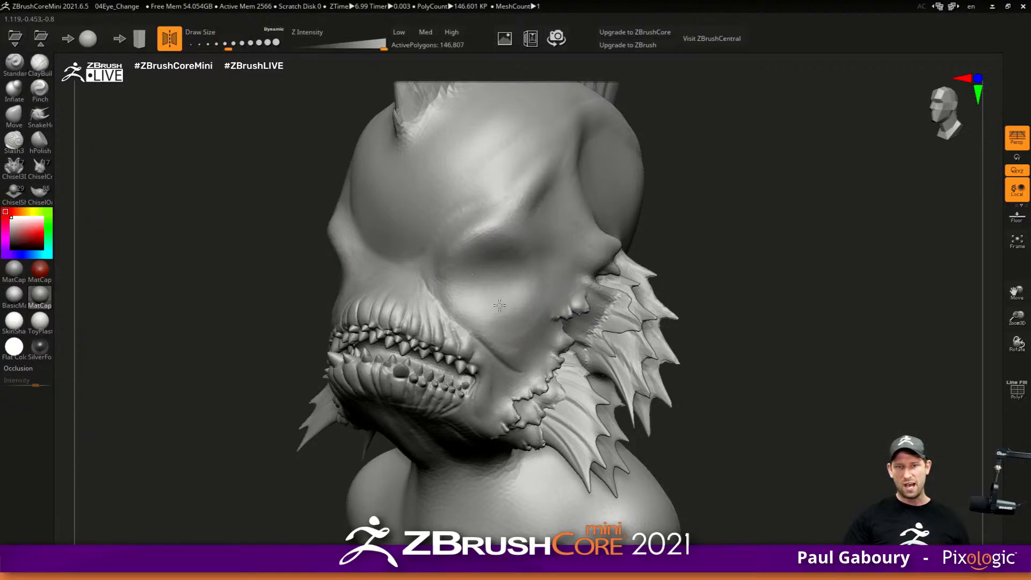
left_click_drag(469, 286, 529, 286, "shift")
- Try the Animal_Eye05 chisel shape on the blank eye area, and smooth it away
mouse_move(529, 286)
right_mouse_down("ctrl")
mouse_move(499, 271)
mouse_move(564, 274)
mouse_move(499, 271)
mouse_move(529, 286)
right_mouse_up("ctrl")
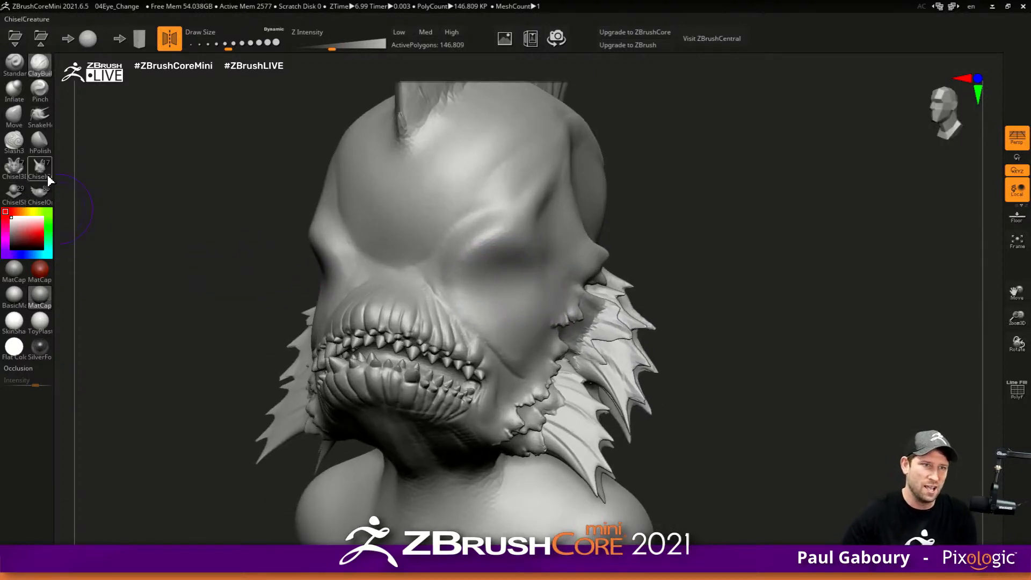
left_click(41, 205)
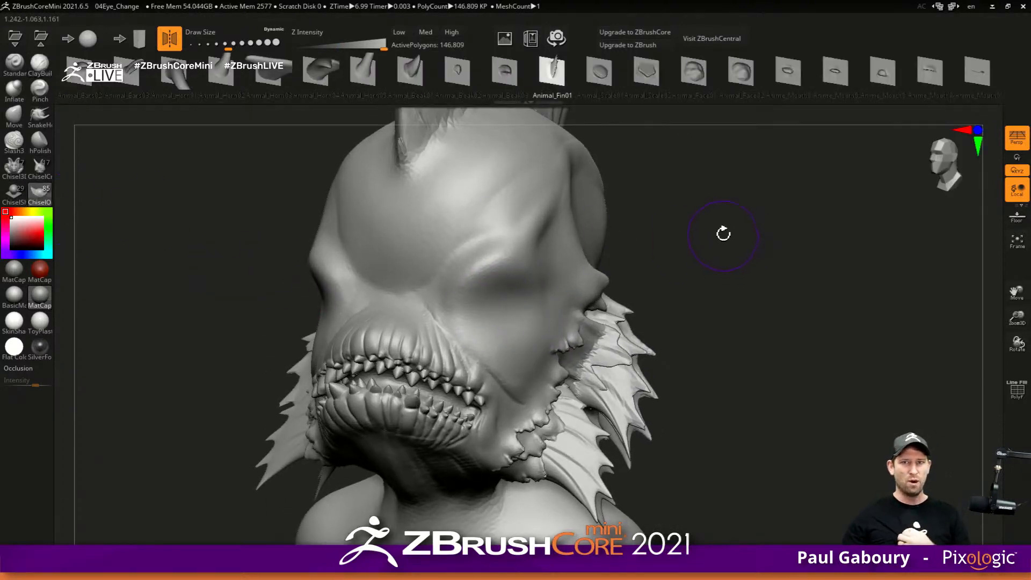
left_click_drag(356, 71, 751, 58)
right_click_drag(501, 254, 511, 299)
left_click_drag(493, 297, 519, 224)
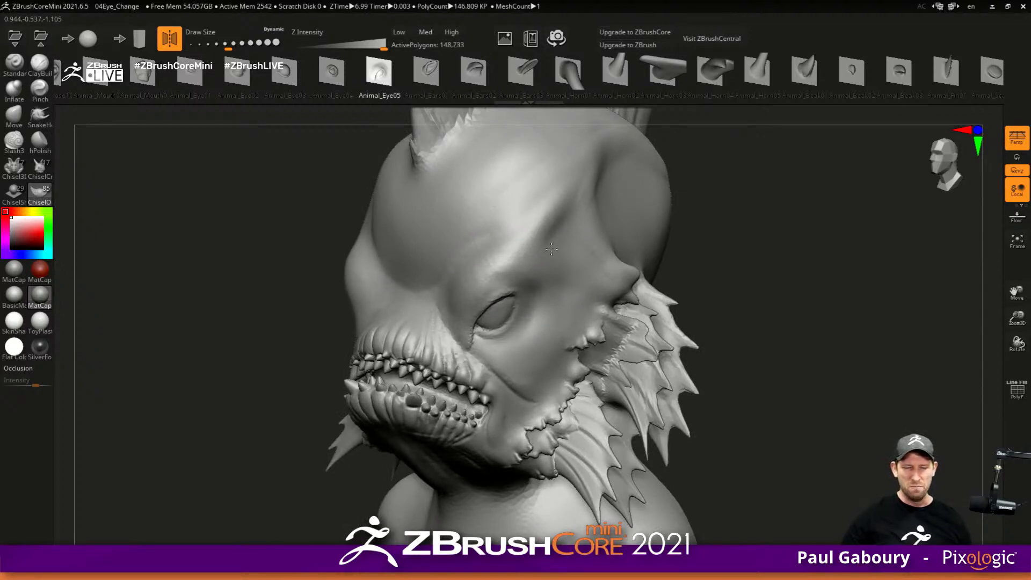
right_click_drag(519, 223, 519, 185, "ctrl")
right_click_drag(623, 345, 605, 363)
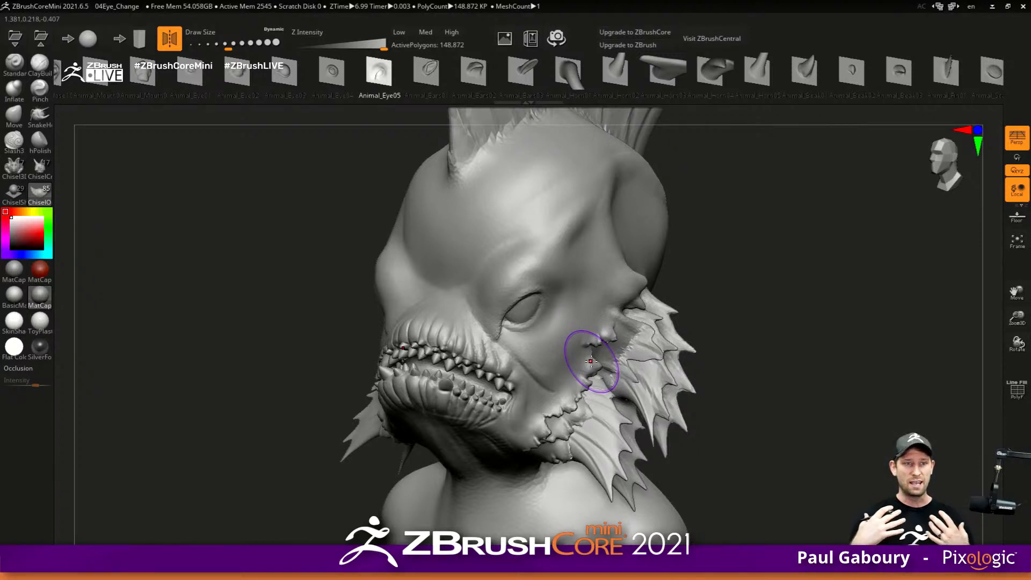
left_click_drag(526, 298, 520, 315, "shift")
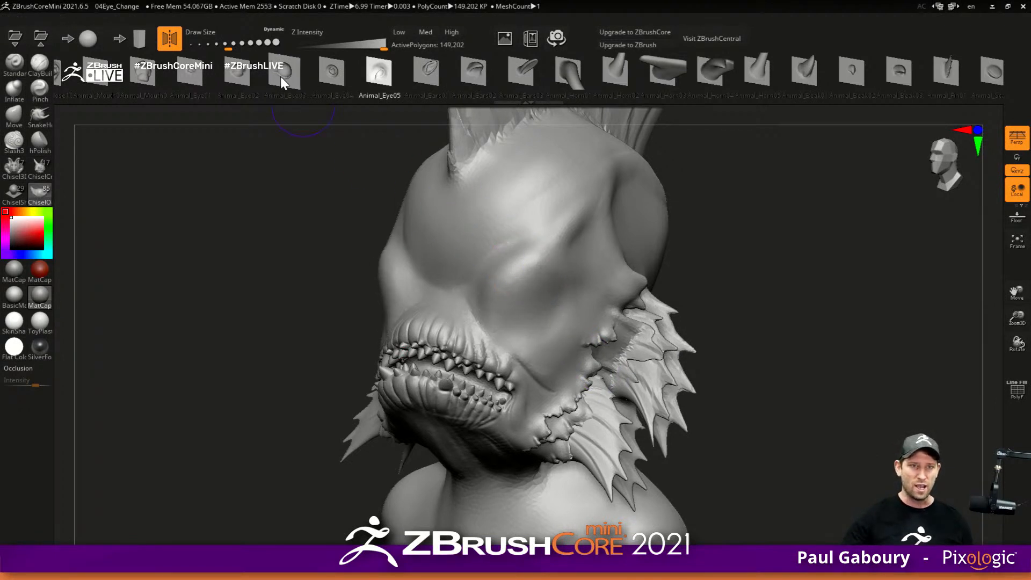
- Try the Animal_Eye02 chisel shape on the eye area and undo the placement
left_click(237, 69)
mouse_move(526, 296)
left_mouse_down()
mouse_move(550, 273)
mouse_move(556, 243)
mouse_move(534, 189)
left_mouse_up()
mouse_move(586, 346)
right_mouse_down()
mouse_move(678, 350)
mouse_move(588, 355)
right_mouse_up()
key("ctrl+z")
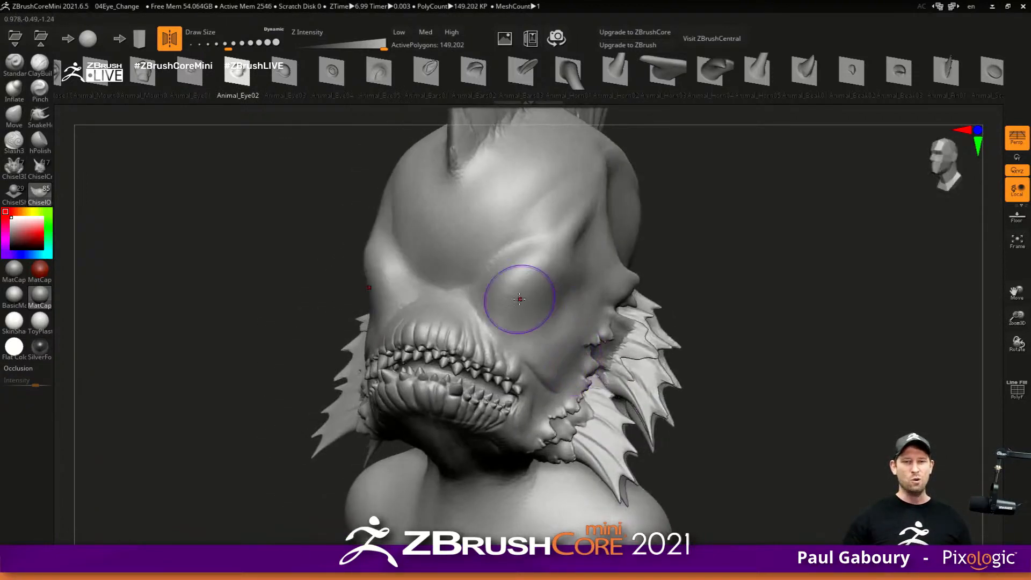
left_click_drag(546, 271, 549, 228)
right_click_drag(586, 351, 540, 310)
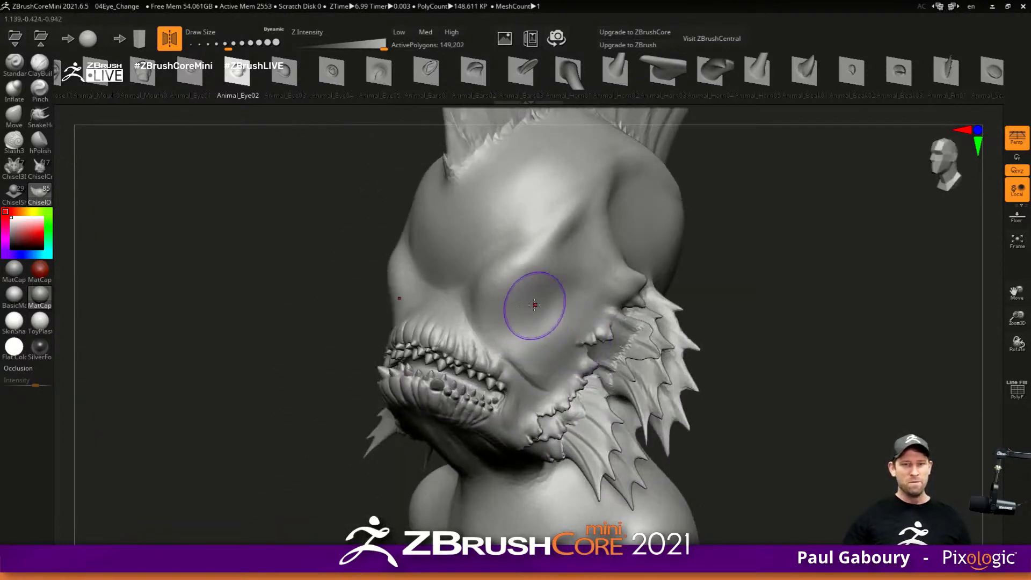
- Try Animal_Eye02 again with a smaller draw size, and undo the placed eye
key("s")
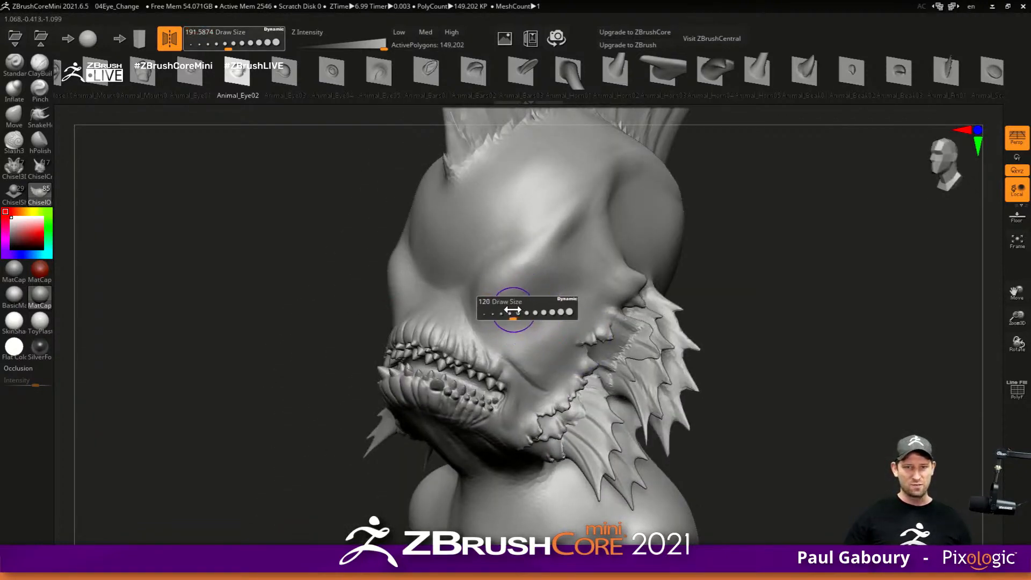
left_click_drag(508, 310, 507, 310)
left_click_drag(498, 273, 504, 209)
right_click_drag(632, 356, 600, 351)
mouse_move(671, 335)
right_mouse_down()
mouse_move(704, 350)
mouse_move(639, 342)
mouse_move(553, 368)
right_mouse_up()
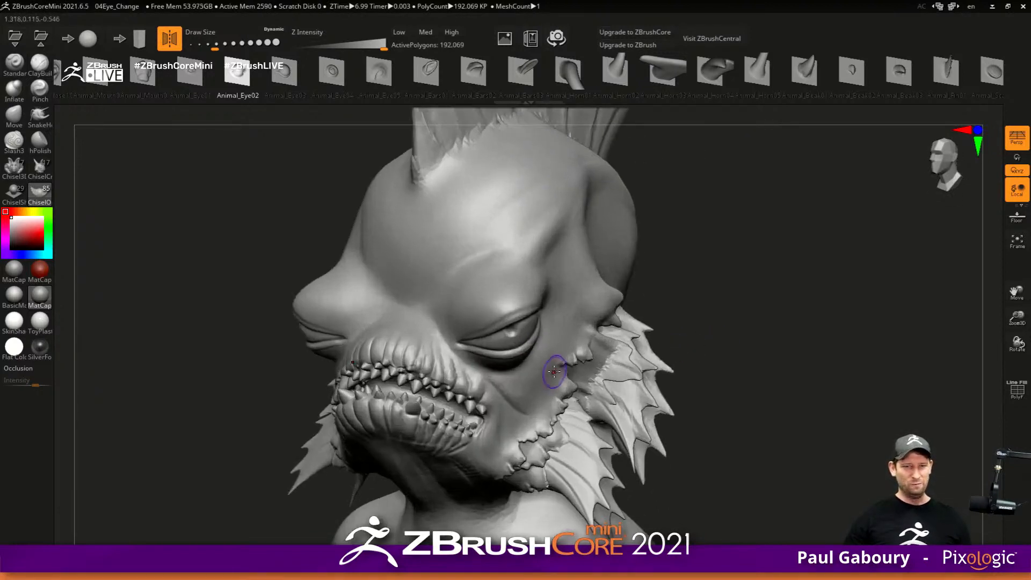
key("ctrl+z")
- Pull out an Animal_Eye01 chisel eye beneath the brow, mirrored on both sides of the face
left_click(172, 75)
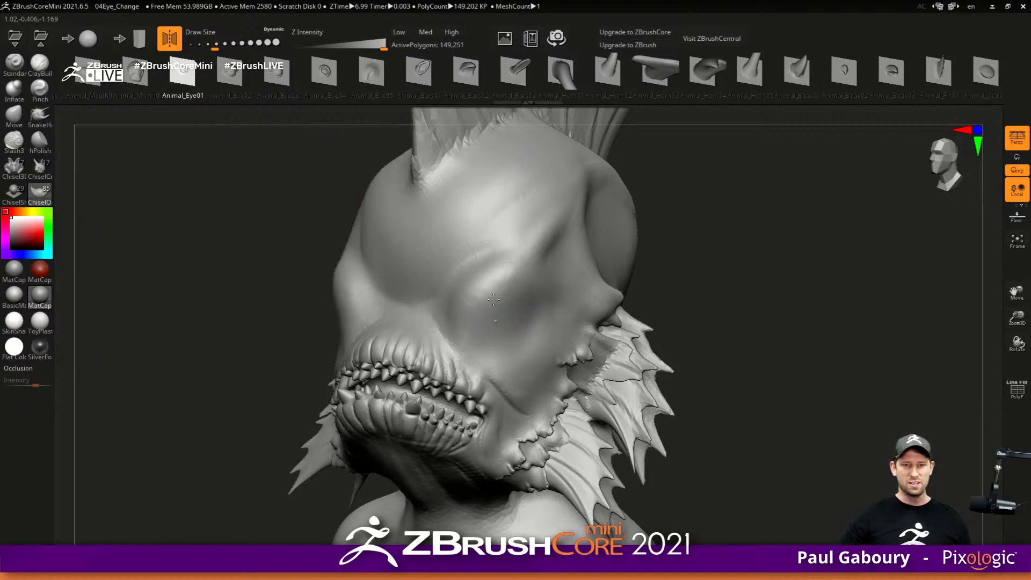
left_click_drag(483, 271, 500, 271)
left_click_drag(434, 130, 430, 121)
right_click_drag(667, 348, 647, 322, "ctrl")
mouse_move(646, 322)
right_mouse_down()
mouse_move(684, 345)
mouse_move(651, 349)
right_mouse_up()
right_click_drag(583, 363, 575, 356, "ctrl")
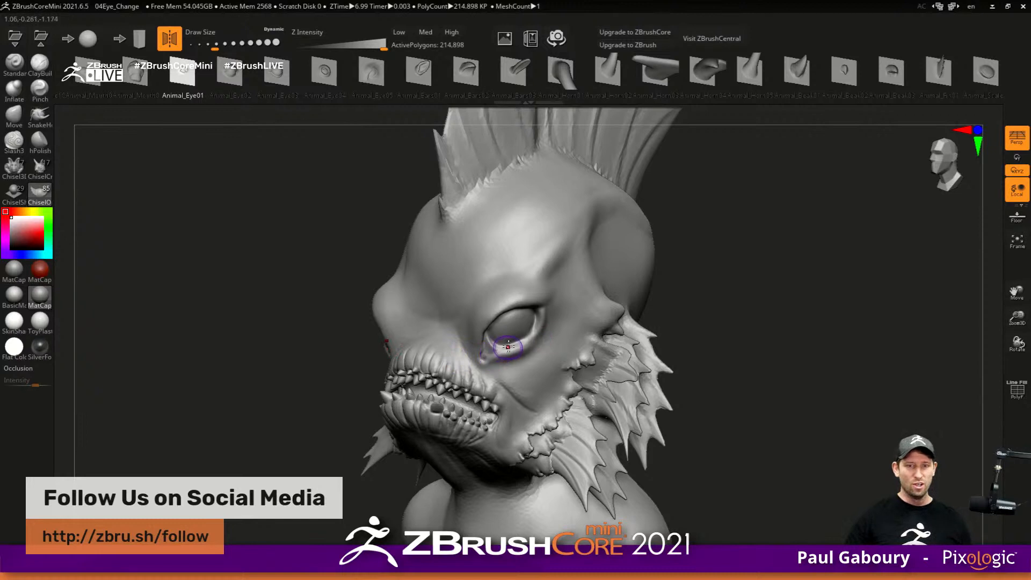
- Carve the eyes away with an enlarged ClayBuildup brush and hollow the sides of the face under the forehead
left_click(39, 62)
key("s")
mouse_move(539, 323)
left_mouse_down()
mouse_move(566, 323)
mouse_move(553, 321)
left_mouse_up()
mouse_move(507, 281)
left_mouse_down("alt")
mouse_move(485, 321)
mouse_move(509, 273)
mouse_move(487, 312)
mouse_move(522, 290)
mouse_move(485, 265)
mouse_move(521, 263)
mouse_move(555, 233)
mouse_move(505, 272)
mouse_move(544, 249)
left_mouse_up("alt")
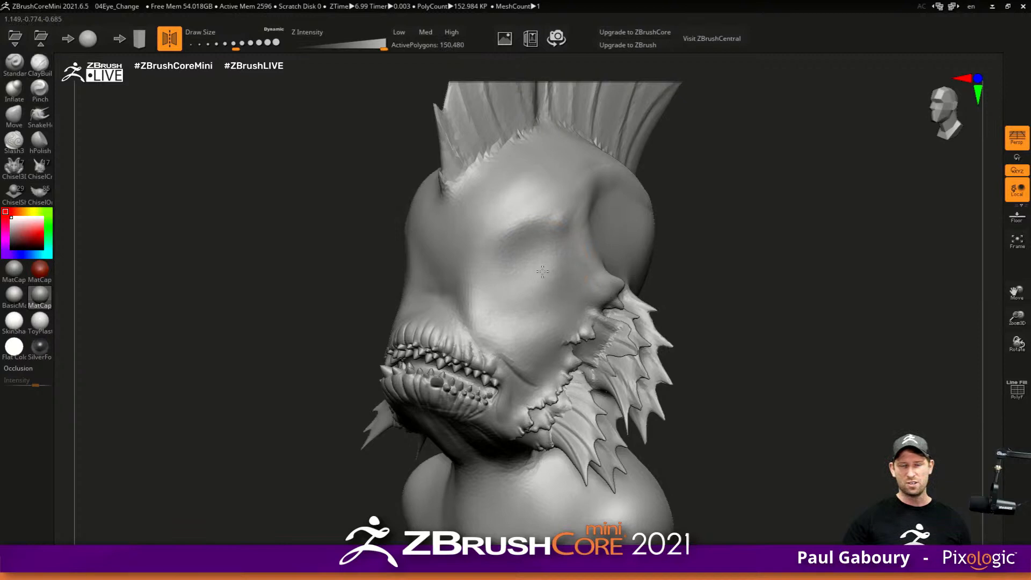
key("s")
mouse_move(538, 286)
left_mouse_down()
mouse_move(538, 324)
mouse_move(535, 279)
mouse_move(520, 286)
left_mouse_up()
right_click_drag(520, 286, 534, 287)
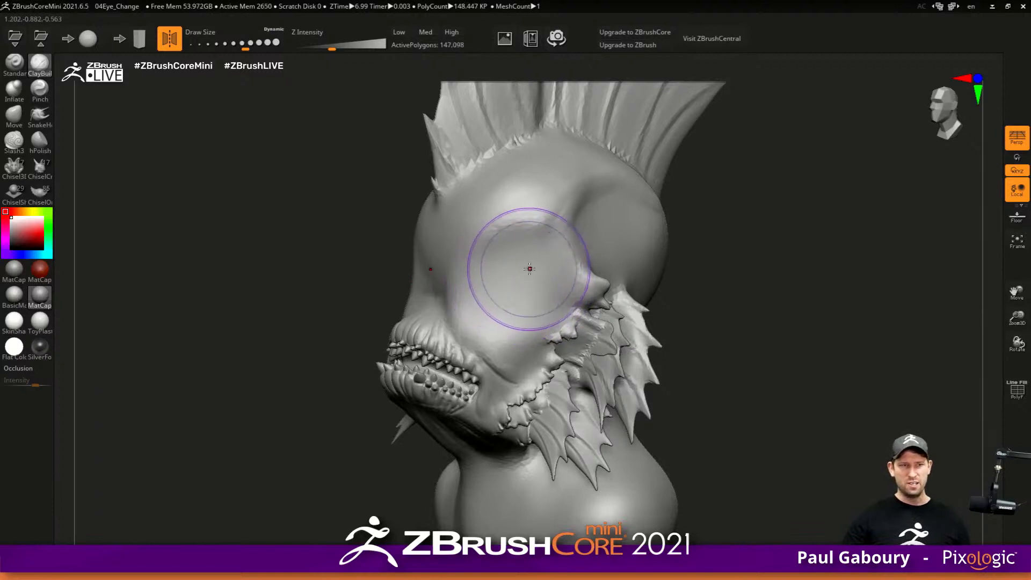
- Flatten the hollowed side of the face with the hPolish brush, from the cheek up to the brow
key("s")
left_click(503, 296)
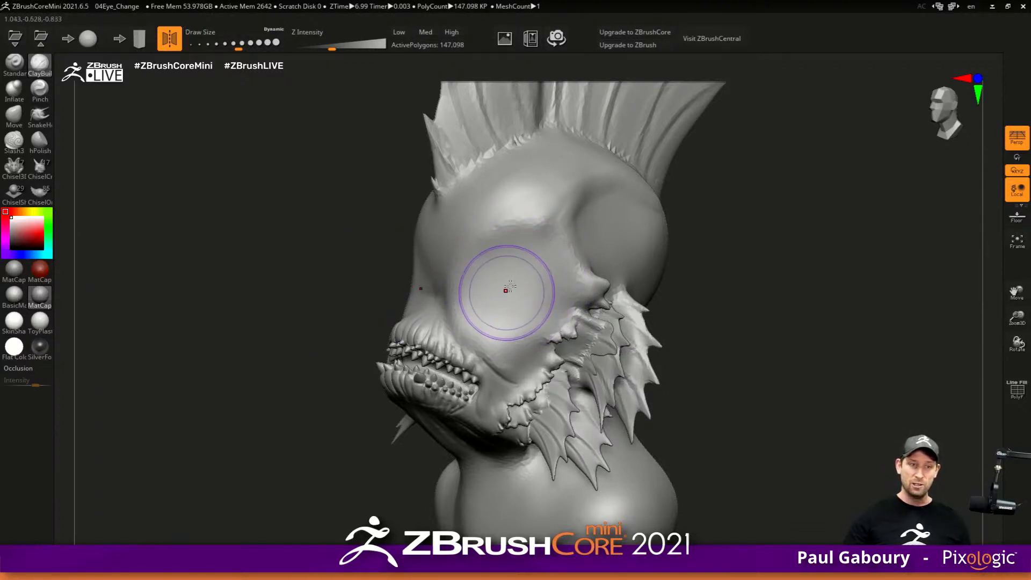
left_click(39, 141)
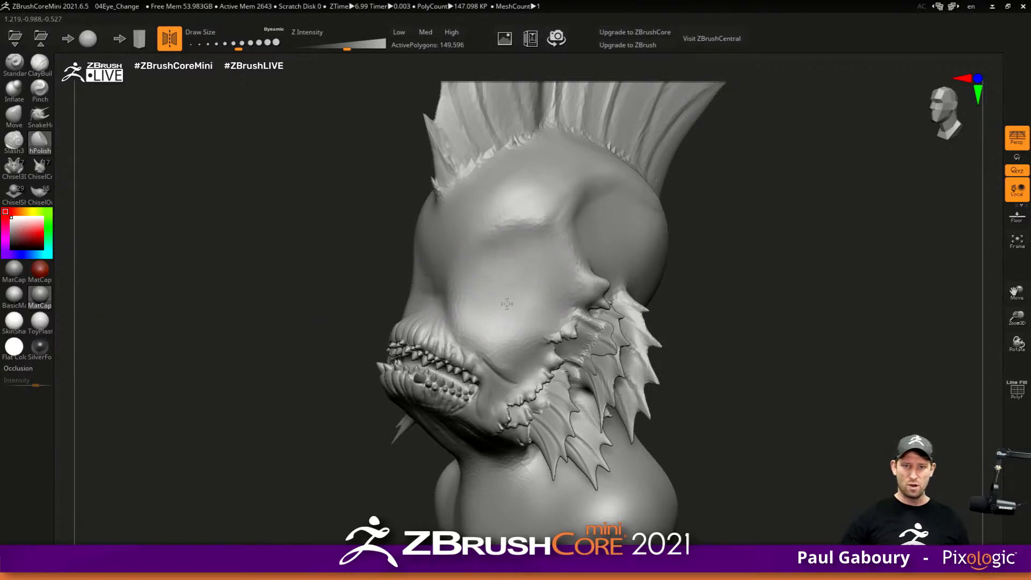
right_click_drag(498, 298, 508, 260)
key("s")
left_click(508, 261)
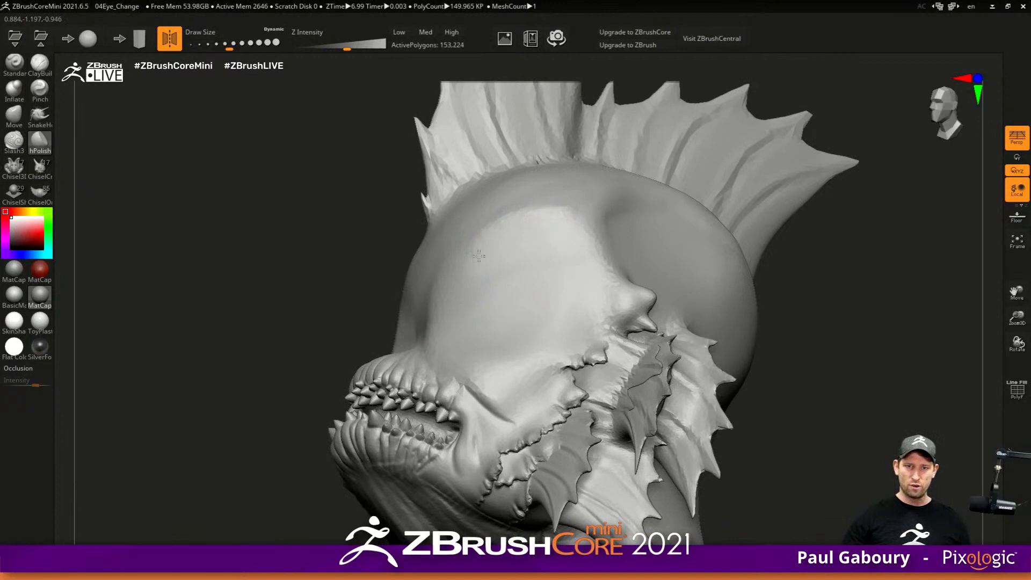
left_click_drag(461, 280, 531, 242)
mouse_move(458, 296)
left_mouse_down()
mouse_move(478, 268)
mouse_move(548, 239)
left_mouse_up()
mouse_move(458, 297)
left_mouse_down()
mouse_move(508, 247)
mouse_move(550, 238)
left_mouse_up()
mouse_move(452, 300)
left_mouse_down()
mouse_move(475, 261)
mouse_move(552, 241)
left_mouse_up()
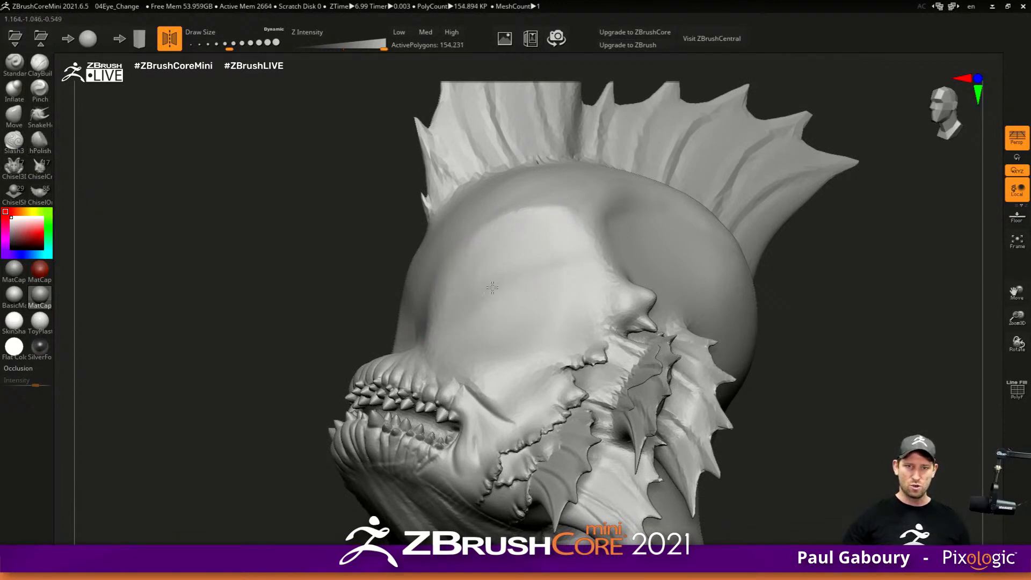
- Polish the front edge of the hollowed area along the brow and the bridge above the upper lip
right_click_drag(501, 305, 564, 322)
left_click_drag(457, 321, 434, 295)
mouse_move(432, 332)
left_mouse_down()
mouse_move(422, 287)
mouse_move(437, 233)
mouse_move(543, 180)
left_mouse_up()
left_click_drag(447, 232, 462, 216)
left_click_drag(439, 280, 433, 240)
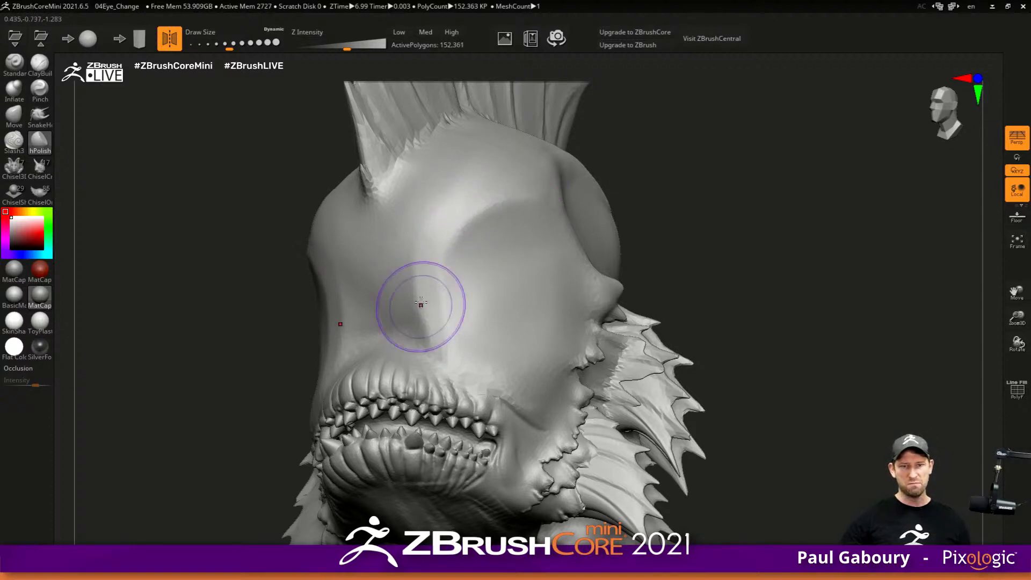
right_click_drag(433, 312, 494, 304)
mouse_move(407, 295)
left_mouse_down()
mouse_move(393, 290)
mouse_move(392, 269)
mouse_move(408, 247)
left_mouse_up()
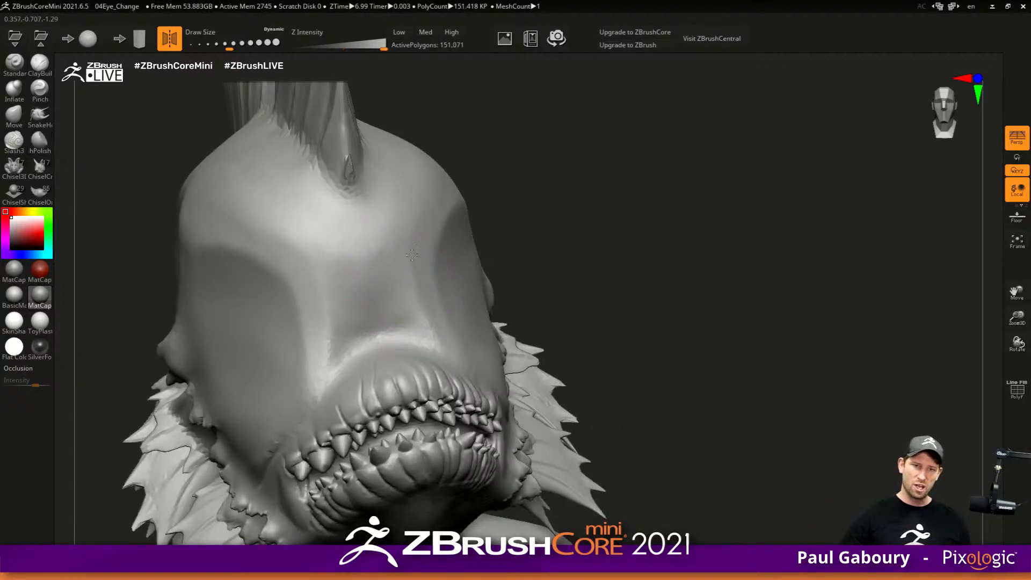
- Smooth the front of the face and polish the forehead above the hollow
right_click_drag(473, 290, 405, 308)
mouse_move(405, 308)
left_mouse_down("shift")
mouse_move(465, 223)
mouse_move(486, 249)
left_mouse_up("shift")
right_click_drag(487, 249, 467, 237)
left_click_drag(474, 213, 514, 259)
mouse_move(533, 209)
left_mouse_down()
mouse_move(603, 172)
mouse_move(544, 180)
left_mouse_up()
- Adjust the hPolish brush size, polish the temple and the ridge around it, and smooth its front edge
right_click_drag(578, 175, 542, 177)
right_click_drag(543, 177, 564, 191, "ctrl")
key("s")
left_click_drag(558, 194, 527, 174)
mouse_move(498, 221)
left_mouse_down()
mouse_move(578, 151)
mouse_move(684, 158)
left_mouse_up()
left_click_drag(589, 157, 701, 175)
mouse_move(627, 150)
left_mouse_down()
mouse_move(707, 177)
mouse_move(600, 161)
left_mouse_up()
left_click_drag(504, 203, 529, 224, "shift")
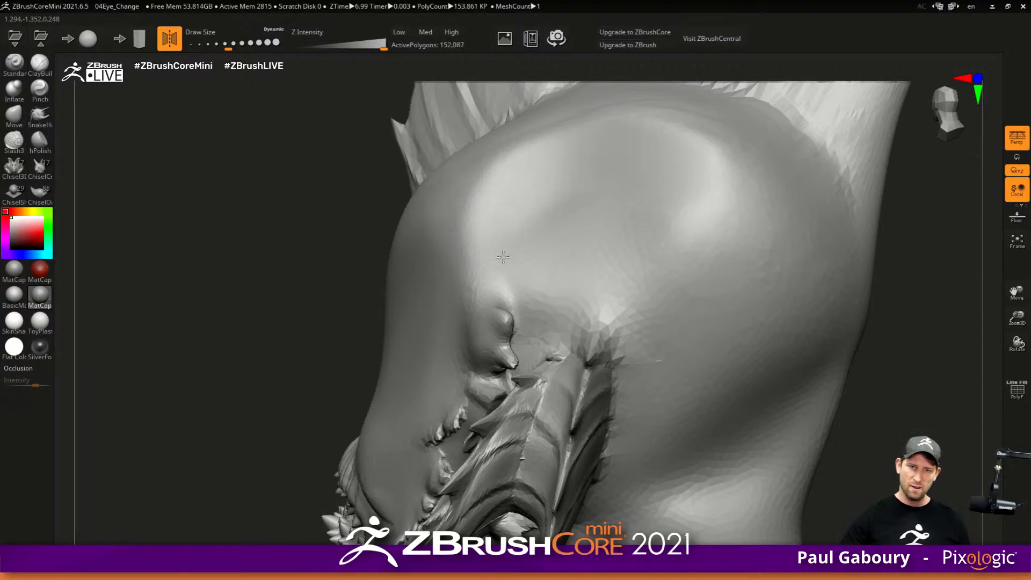
key("f")
left_click_drag(460, 211, 542, 295)
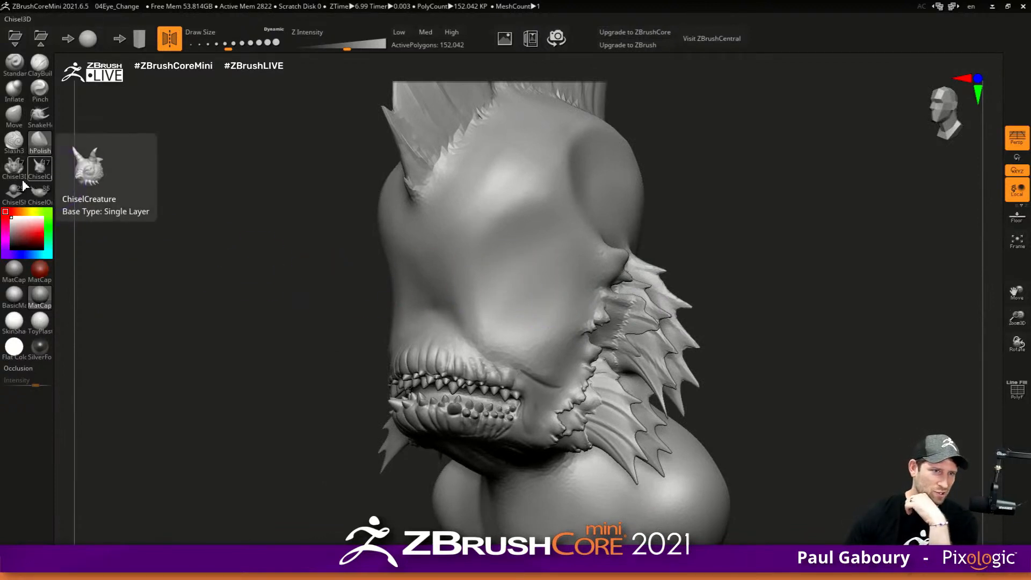
- Place the Eye03 chisel shape symmetrically on both sides of the face above the mouth corners
left_click(14, 166)
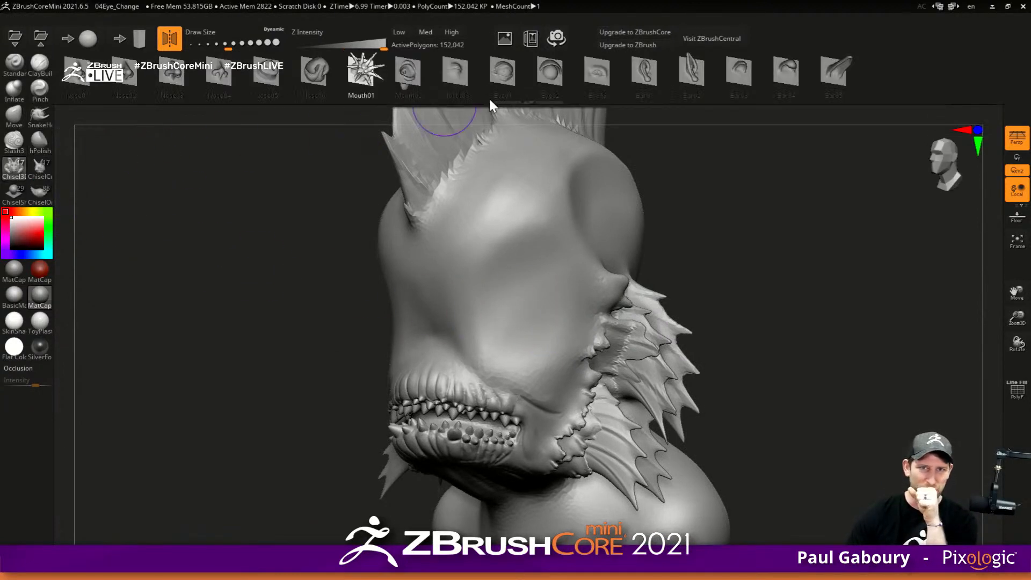
left_click(594, 78)
left_click_drag(521, 306, 443, 204)
key("ctrl+z")
right_click_drag(447, 279, 580, 290)
left_click_drag(326, 310, 421, 230)
right_click_drag(655, 322, 630, 508)
right_click_drag(677, 335, 673, 302)
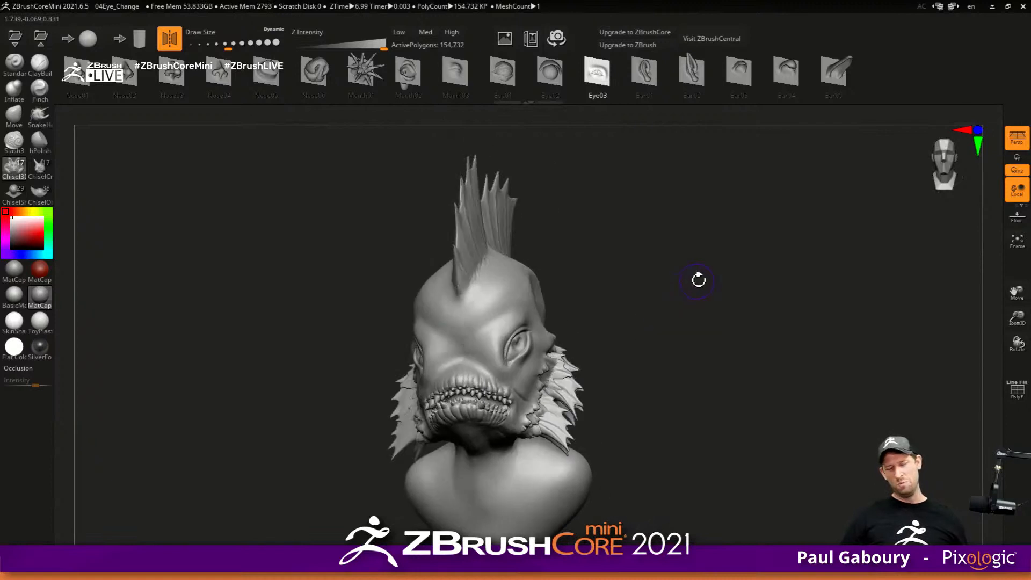
right_click_drag(579, 325, 603, 335)
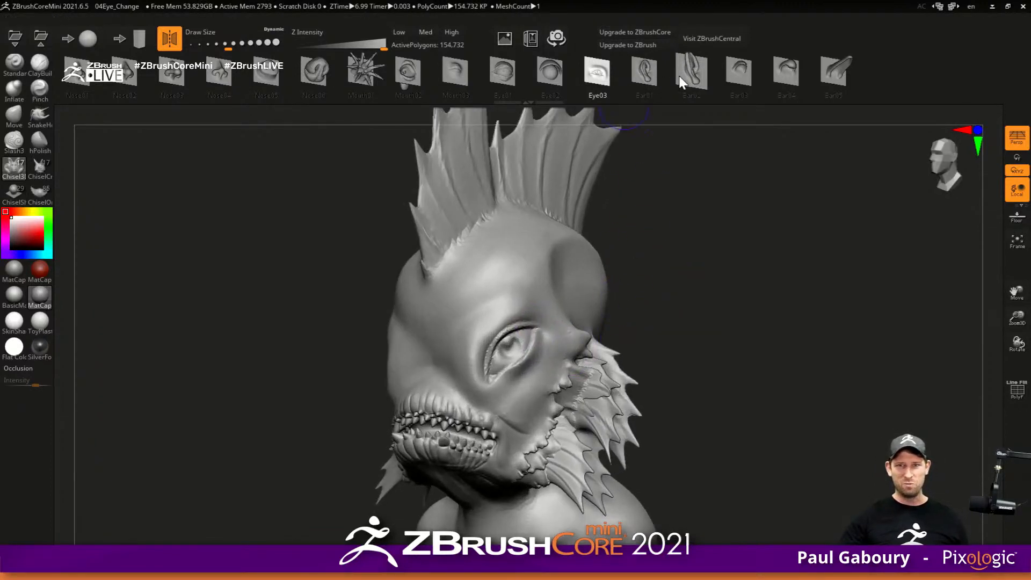
- Try the Ear01 chisel shape symmetrically in the hollows behind the eyes
right_click_drag(437, 253, 341, 299)
left_click_drag(296, 285, 328, 214)
right_click_drag(690, 384, 618, 386)
mouse_move(617, 386)
right_mouse_down("ctrl")
mouse_move(580, 387)
mouse_move(671, 396)
mouse_move(704, 376)
mouse_move(681, 385)
right_mouse_up("ctrl")
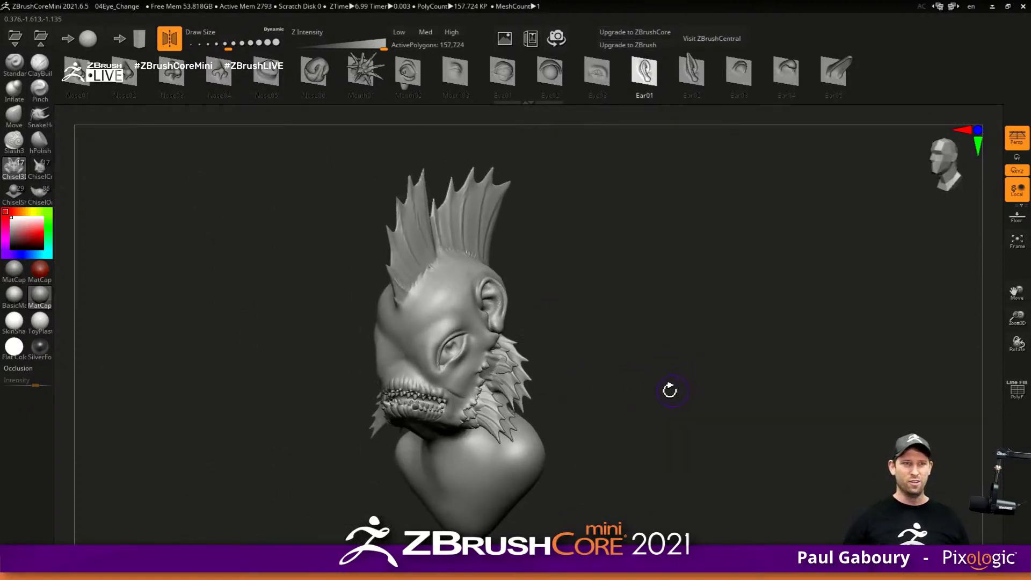
- Choose the Spike2 shape of the ChiselCreature brush, turn symmetry off, and try a spike on the forehead
left_click(40, 166)
left_click(268, 78)
mouse_move(278, 109)
right_mouse_down()
mouse_move(433, 325)
mouse_move(427, 361)
right_mouse_up()
key("x")
left_click_drag(392, 332, 446, 319)
mouse_move(364, 275)
left_mouse_down()
mouse_move(382, 252)
mouse_move(415, 271)
mouse_move(411, 263)
left_mouse_up()
key("ctrl+z")
- Try a single large Spike2 horn projecting from the centre of the forehead below the fin
left_click_drag(388, 311, 392, 284)
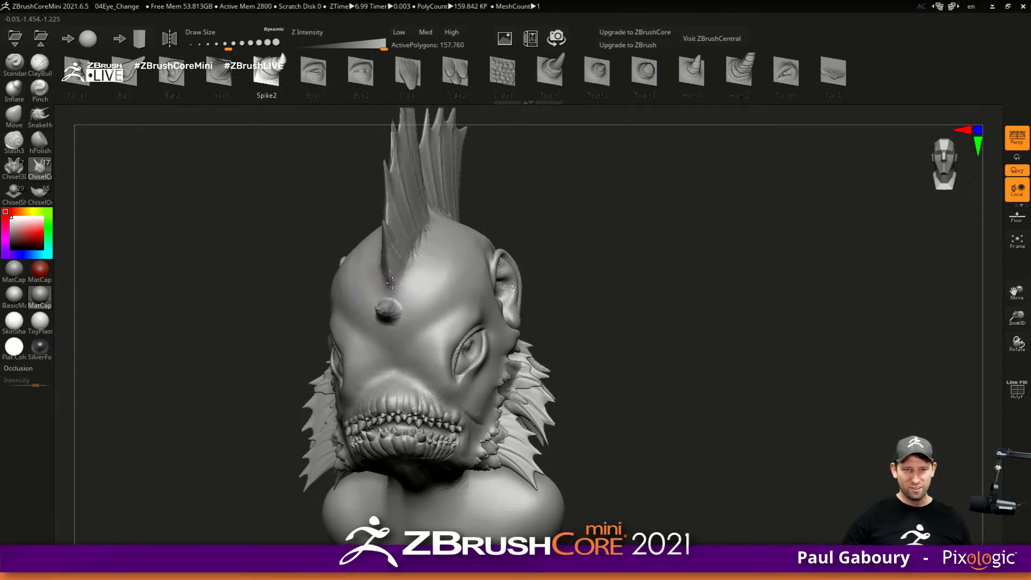
left_click_drag(388, 235, 389, 236)
left_click_drag(720, 380, 543, 424)
key("ctrl+z")
left_click_drag(397, 300, 445, 270)
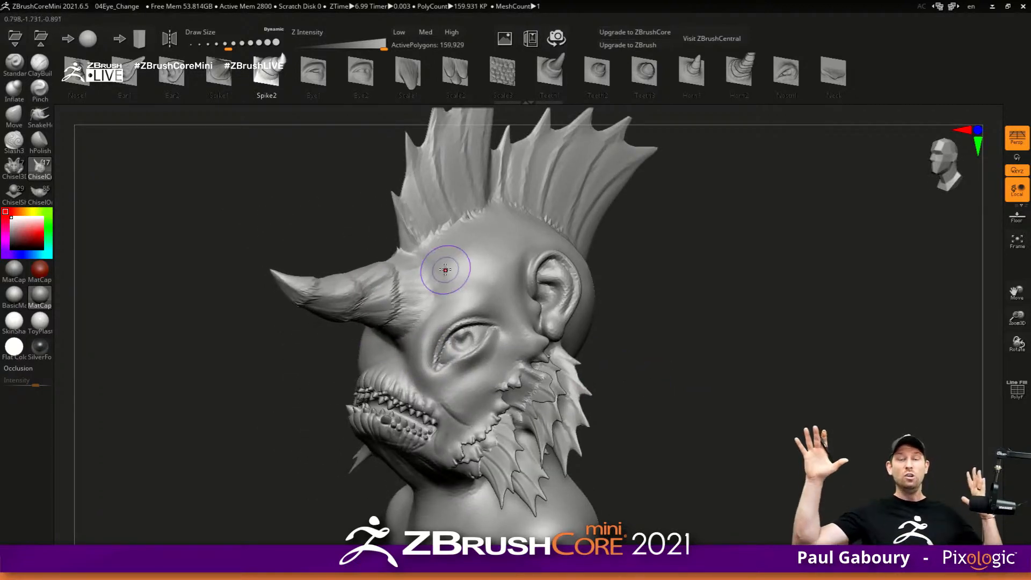
- Undo the forehead horn and the ears
right_click_drag(521, 382, 563, 352, "ctrl")
key("ctrl+z")
key("ctrl+z")
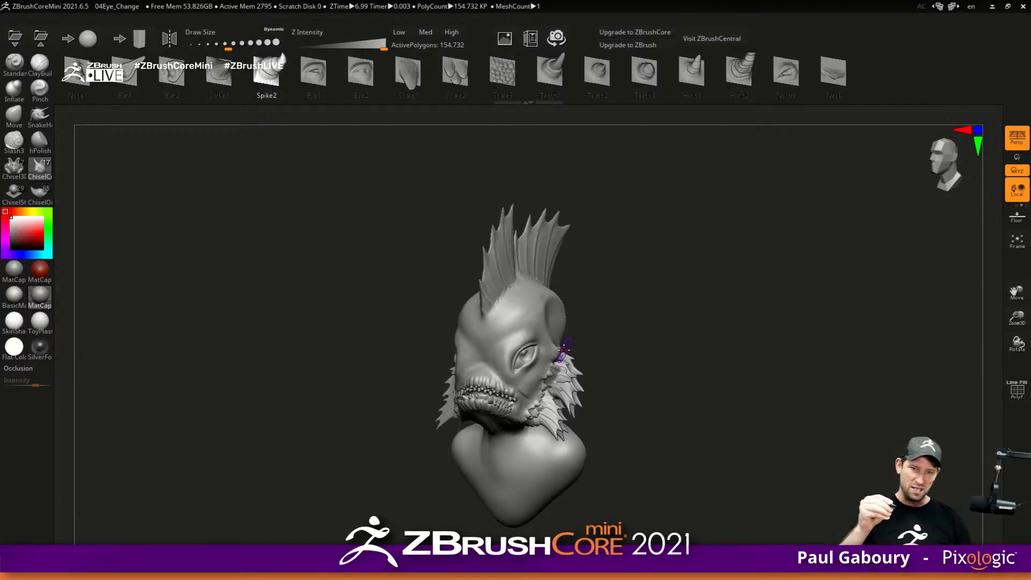
- Open the project 05Gillman_Torso_Needs_Details without saving the changes to the current one
mouse_move(502, 331)
right_mouse_down("ctrl")
mouse_move(531, 398)
mouse_move(531, 370)
right_mouse_up("ctrl")
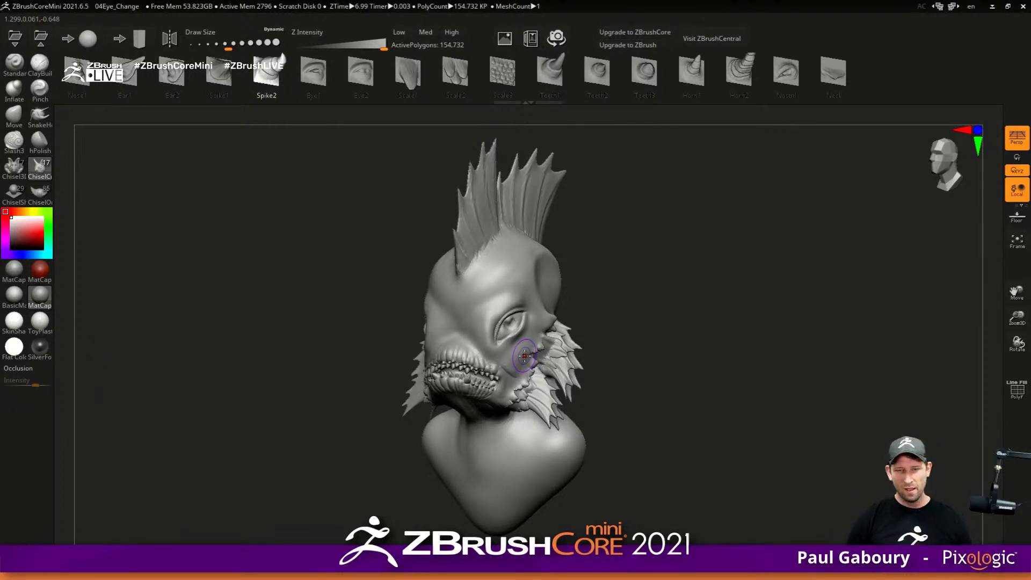
right_click_drag(513, 330, 465, 320, "ctrl")
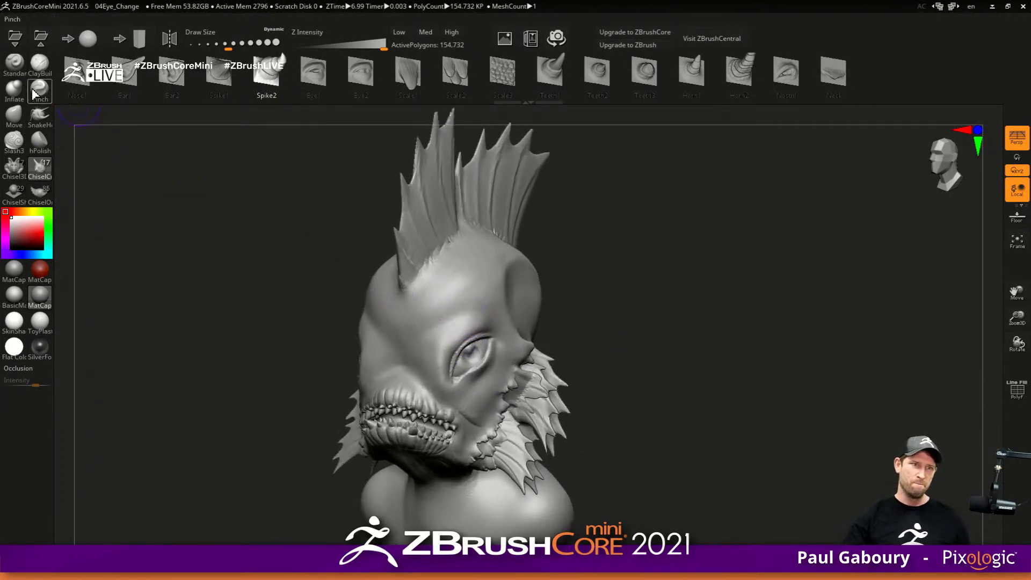
mouse_move(584, 364)
left_mouse_down()
mouse_move(564, 353)
mouse_move(606, 340)
left_mouse_up()
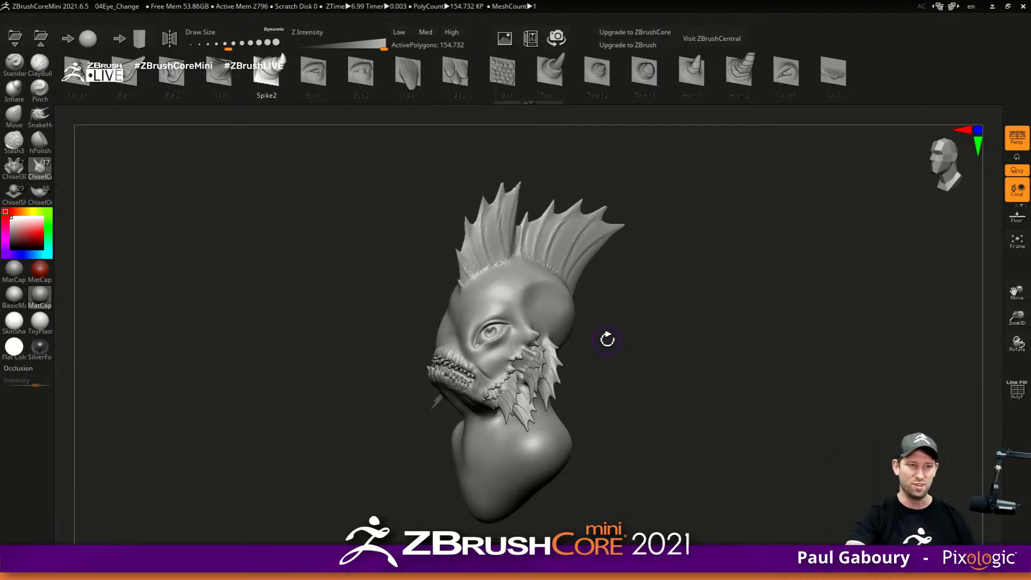
key("ctrl+o")
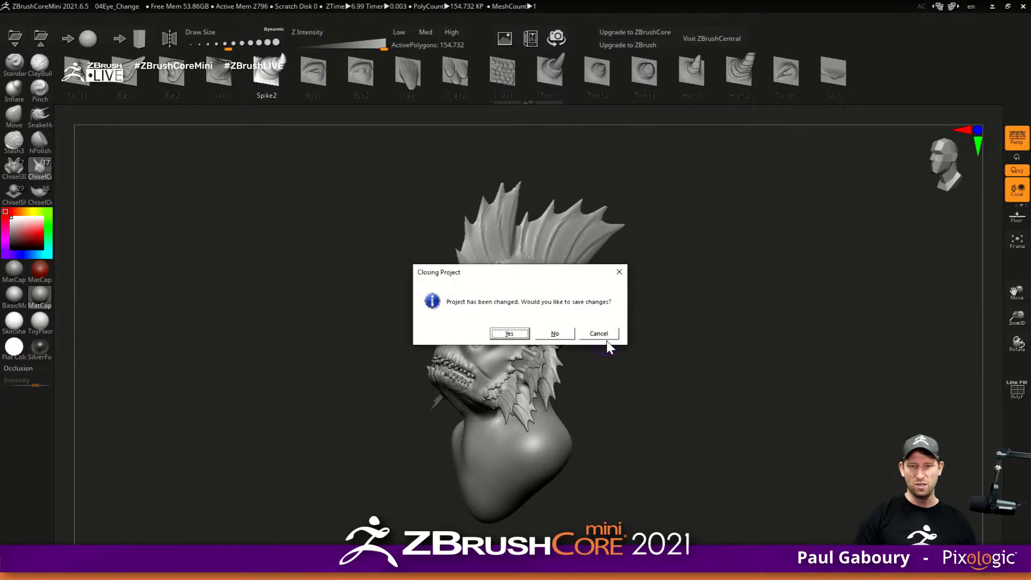
left_click(555, 334)
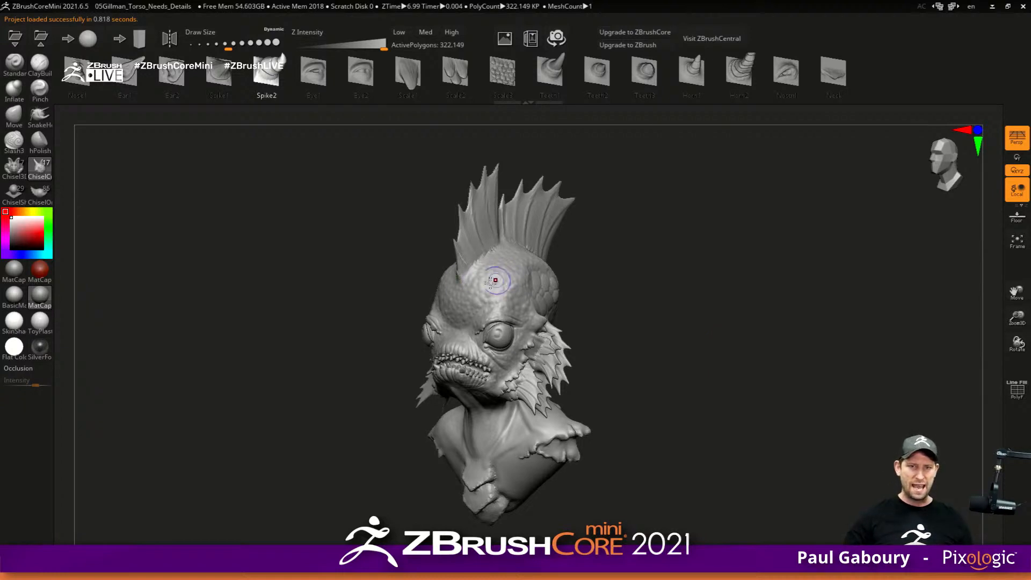
- Try building up small bumps on the bare shoulder with a smaller ClayBuildup brush, and undo them
scroll(507, 293, "up", 5)
key("s")
left_click_drag(519, 294, 506, 295)
mouse_move(524, 324)
right_mouse_down("ctrl")
mouse_move(487, 309)
mouse_move(473, 253)
right_mouse_up("ctrl")
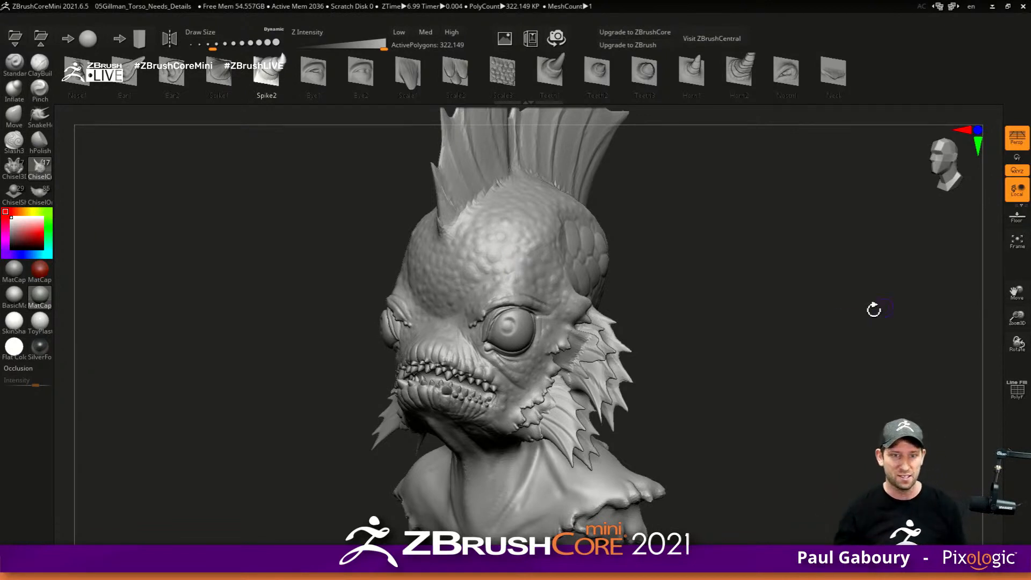
mouse_move(504, 332)
right_mouse_down("alt")
mouse_move(426, 256)
mouse_move(455, 270)
mouse_move(460, 301)
right_mouse_up("alt")
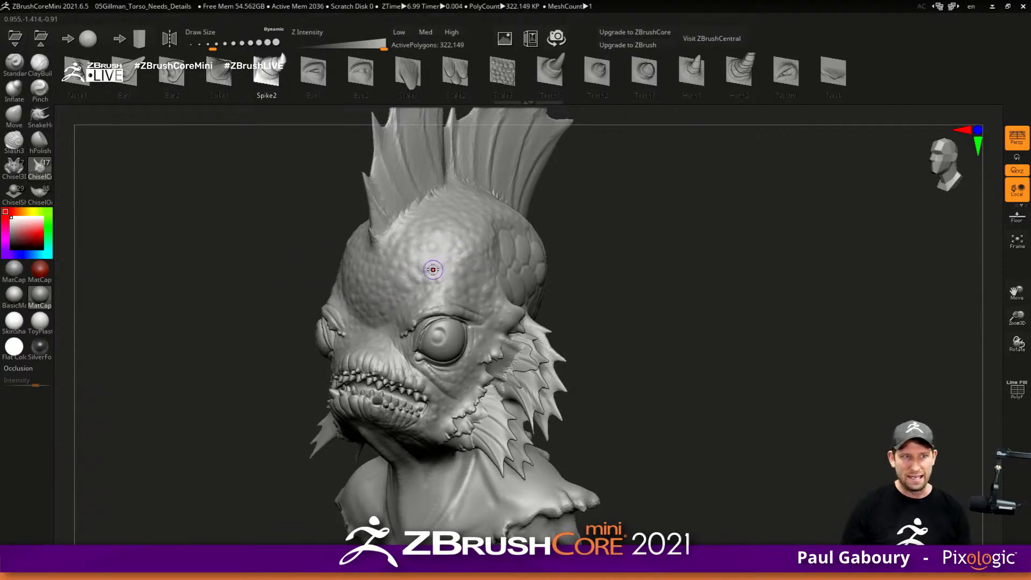
left_click(39, 63)
right_click_drag(436, 387, 525, 362, "alt")
mouse_move(508, 364)
left_mouse_down()
mouse_move(522, 363)
mouse_move(525, 336)
left_mouse_up()
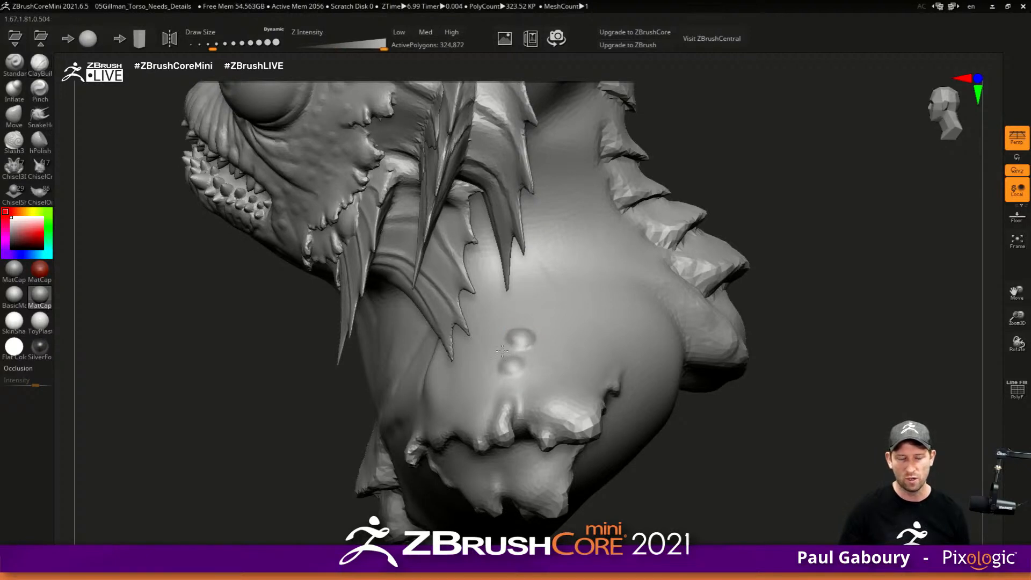
key("ctrl+z")
key("ctrl+z")
key("ctrl+z")
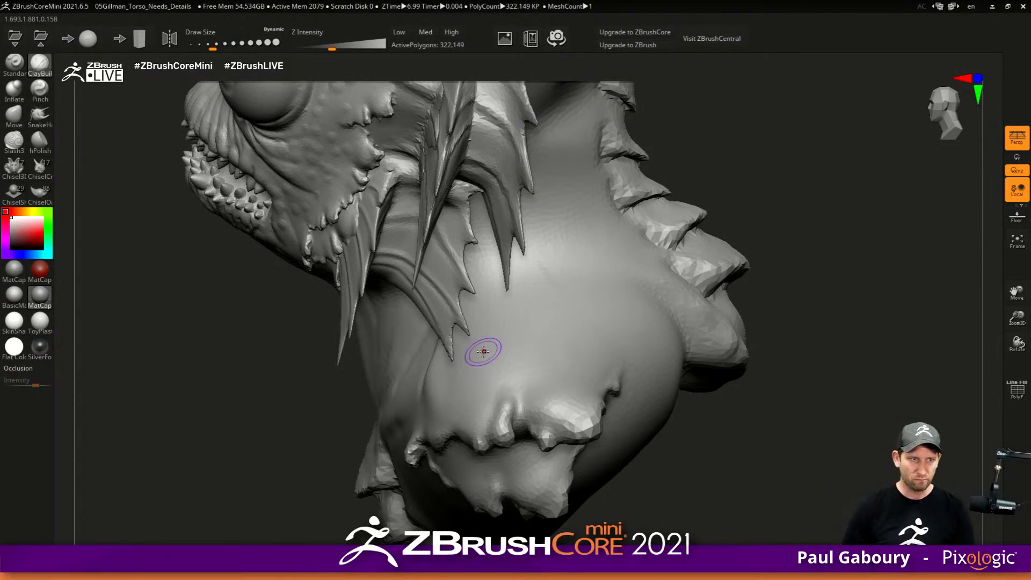
- Select the Ellipsoid_half shape in the chisel brush with geometric shapes
left_click(14, 192)
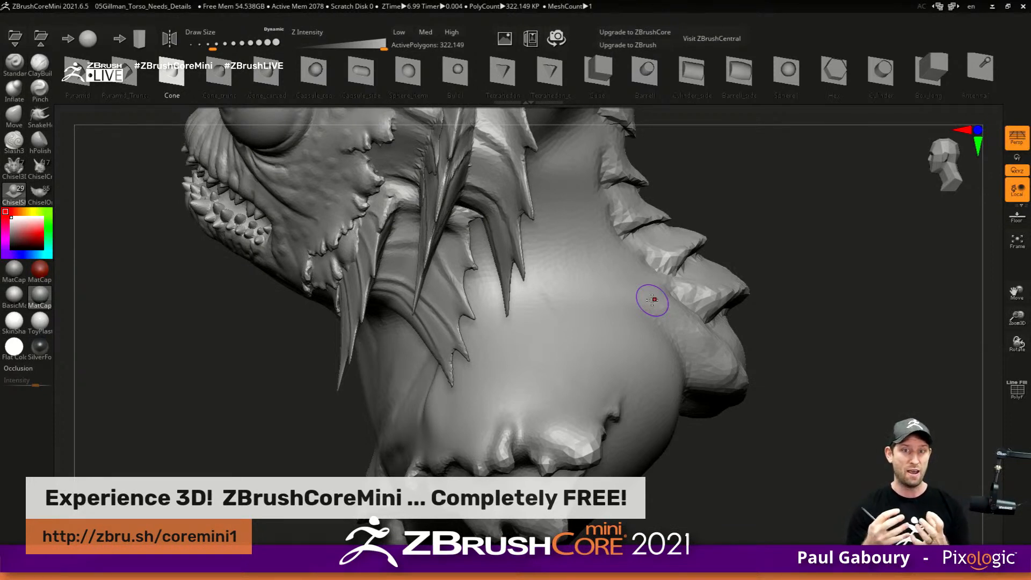
left_click_drag(881, 72, 677, 78)
left_click_drag(837, 72, 648, 82)
left_click(736, 82)
- Try pulling Ellipsoid_half shapes out of the shoulder at different brush sizes, undoing each one
right_click_drag(566, 329, 555, 347, "ctrl")
key("s")
left_click_drag(555, 347, 603, 379)
right_click_drag(716, 392, 626, 340, "ctrl")
key("ctrl+z")
left_click_drag(626, 341, 680, 370)
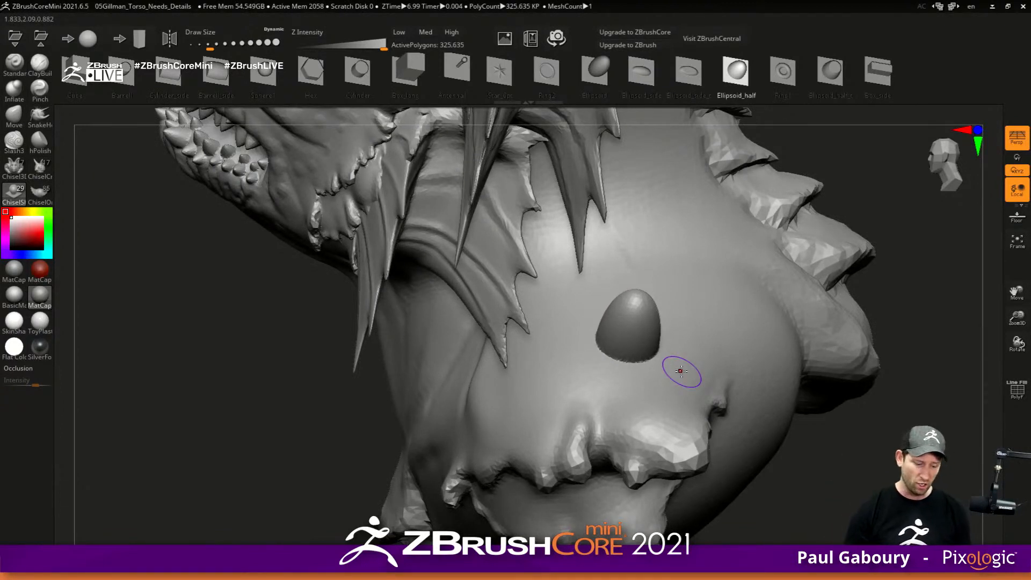
key("ctrl+z")
key("s")
mouse_move(620, 362)
left_mouse_down()
mouse_move(625, 355)
mouse_move(666, 380)
left_mouse_up()
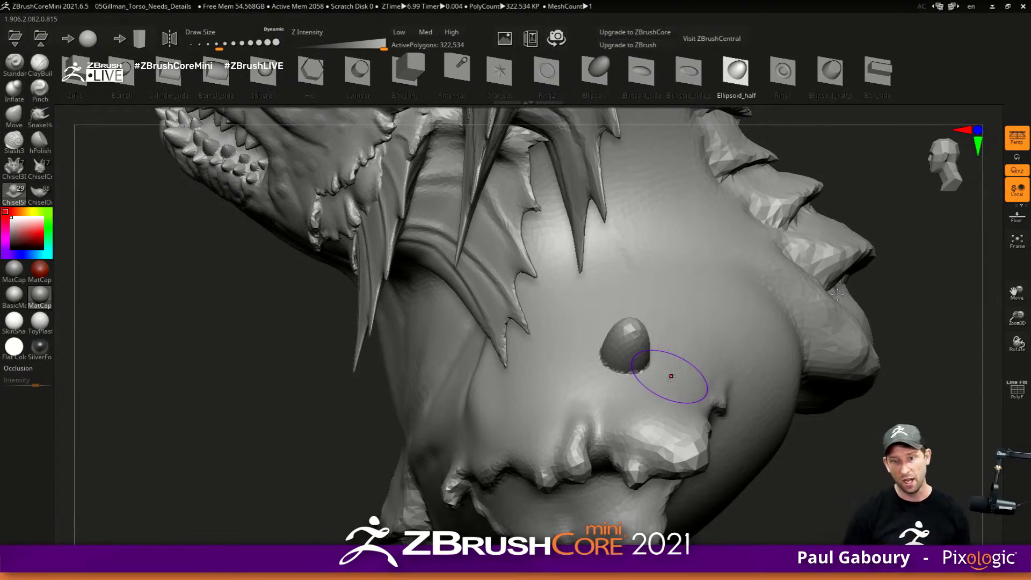
key("ctrl+z")
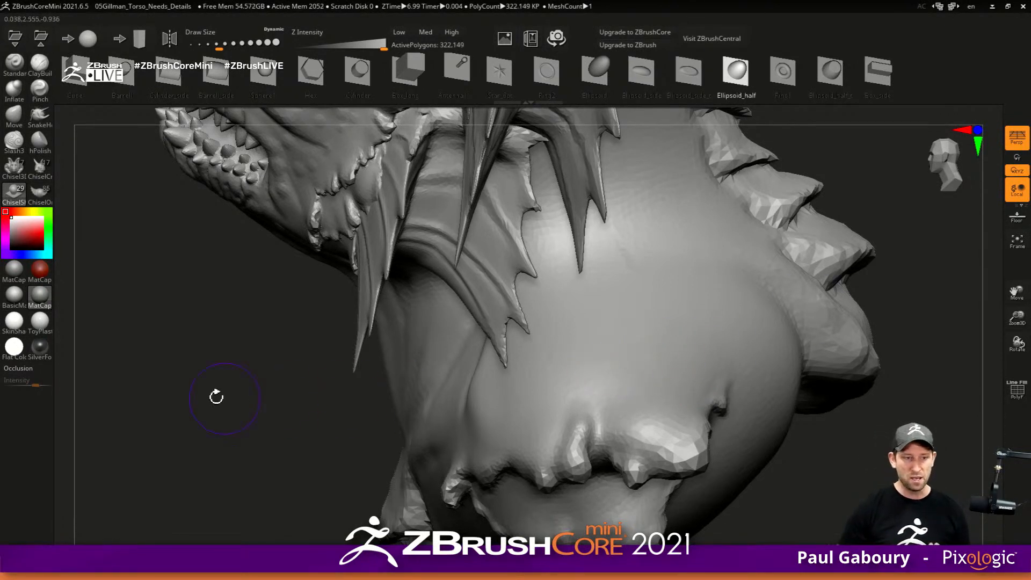
- Activate Occlusion and raise its intensity to the maximum
left_click(33, 369)
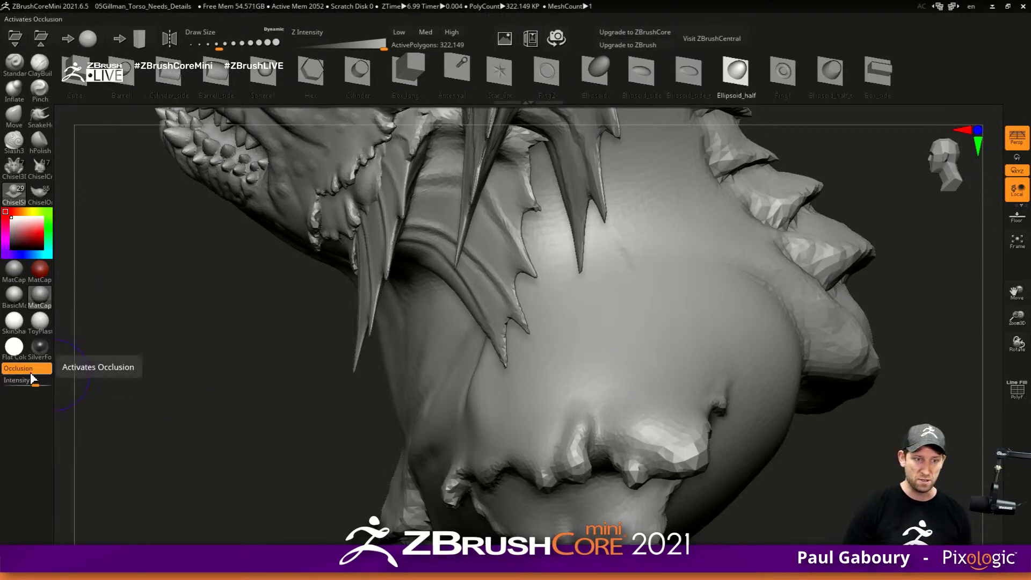
left_click_drag(40, 381, 67, 378)
mouse_move(715, 352)
right_mouse_down("ctrl")
mouse_move(528, 372)
mouse_move(154, 368)
right_mouse_up("ctrl")
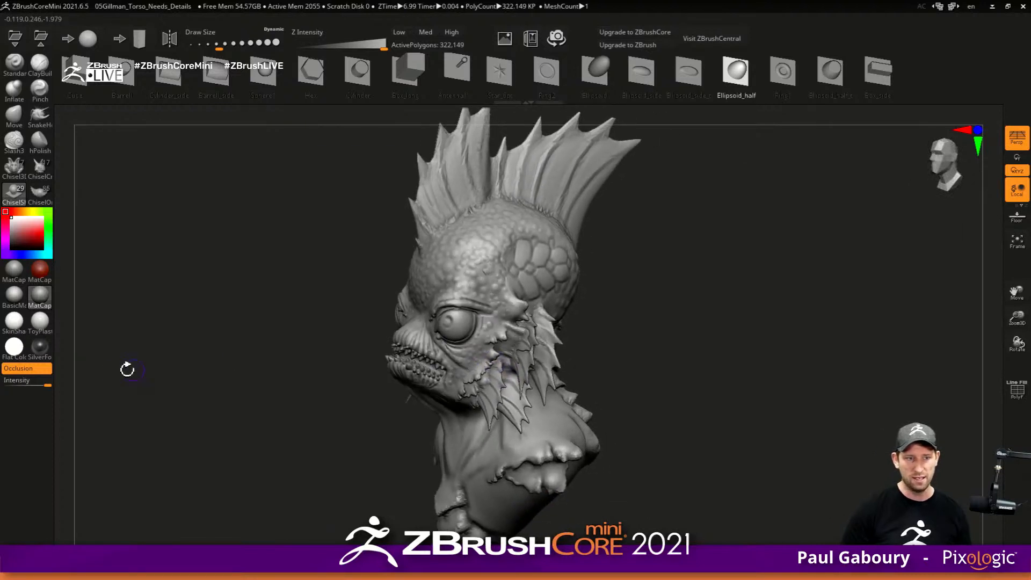
- Toggle Occlusion off and on to compare the shading of the bust, leaving it on
left_click(31, 369)
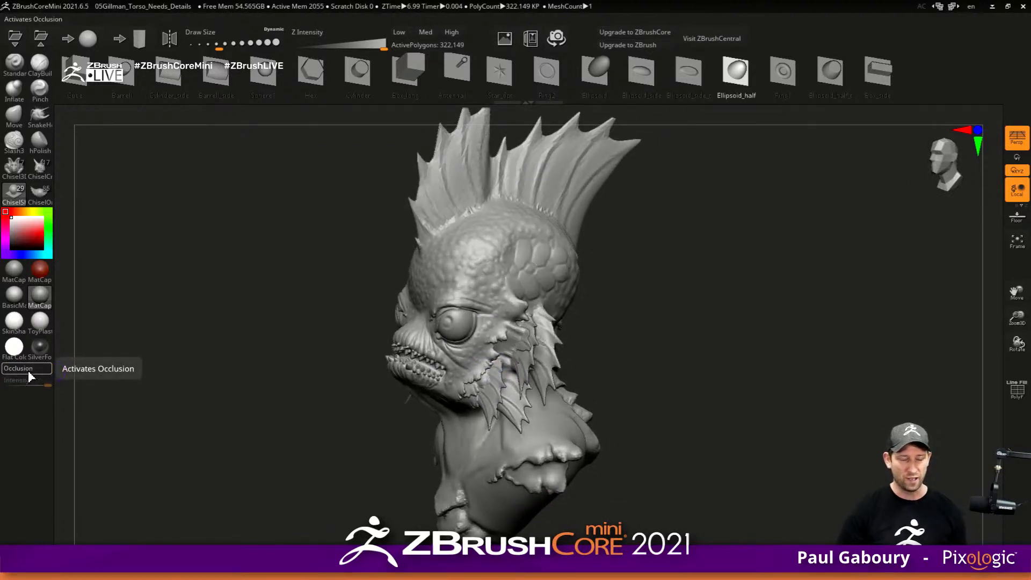
left_click(28, 369)
left_click(31, 369)
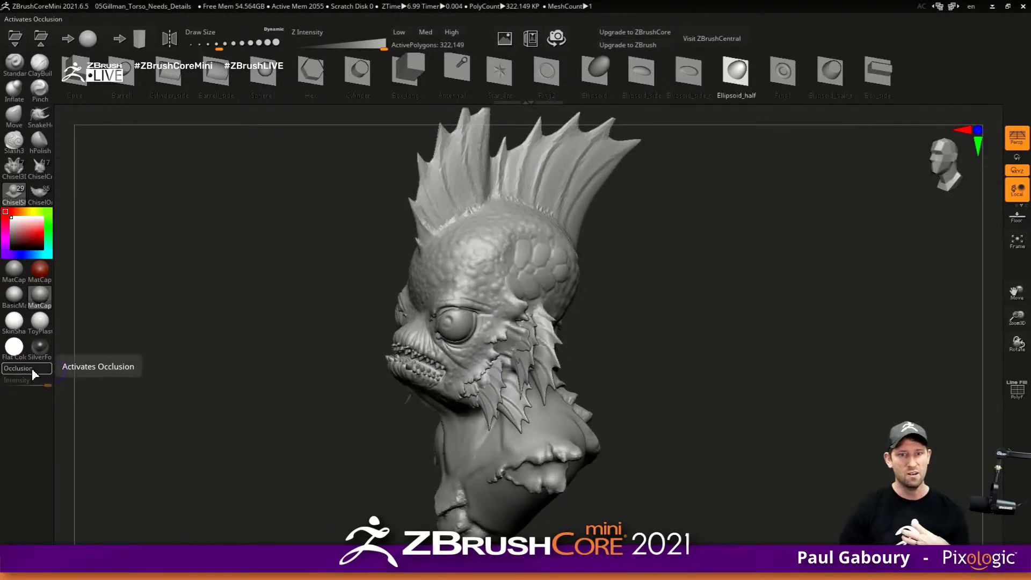
left_click(31, 367)
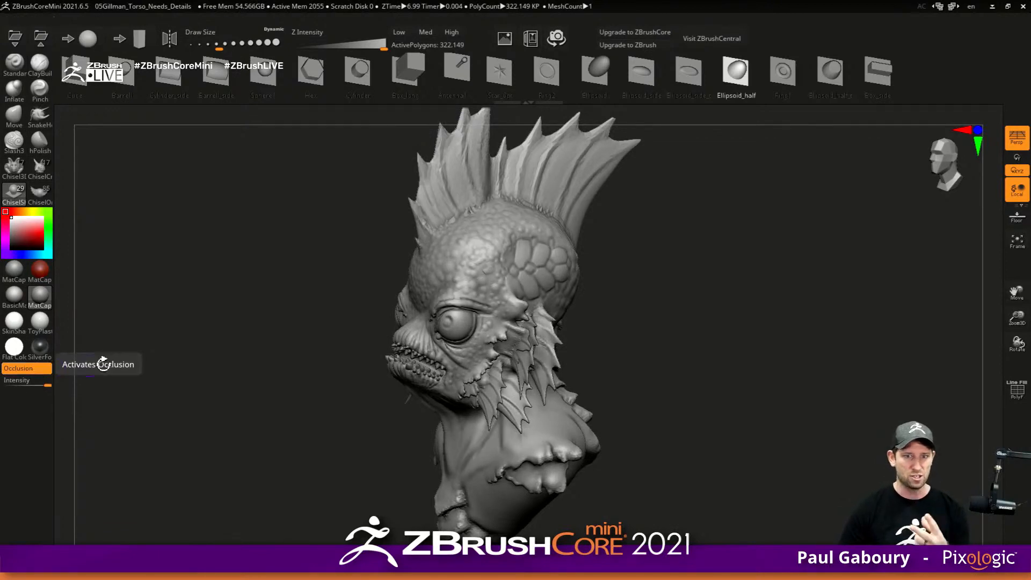
- Lower the Z Intensity and place a patch of overlapping Ellipsoid_half scales on the shoulder above its ragged edge
mouse_move(597, 369)
left_mouse_down()
mouse_move(540, 372)
mouse_move(494, 410)
mouse_move(543, 327)
mouse_move(551, 341)
left_mouse_up()
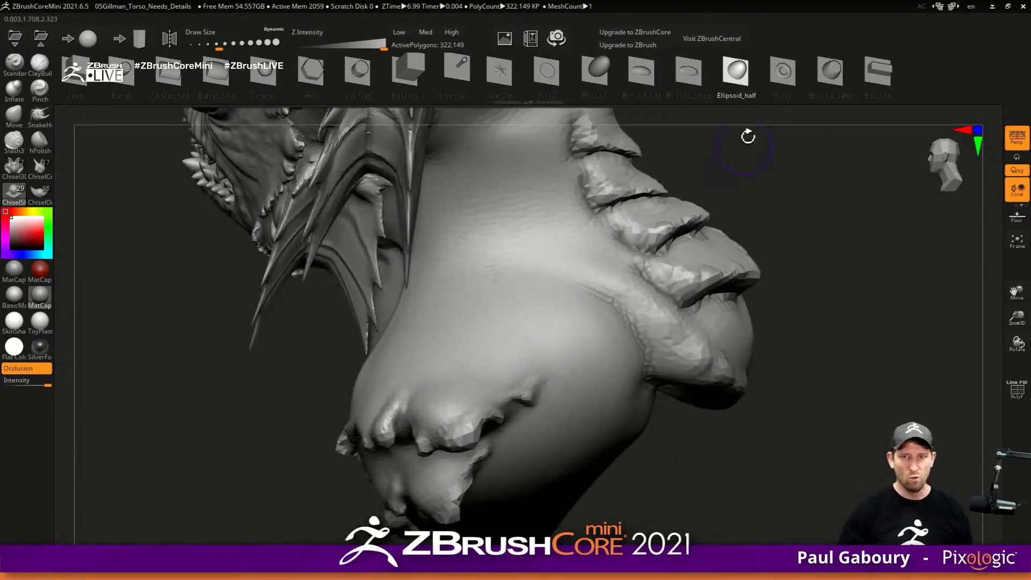
left_click(738, 76)
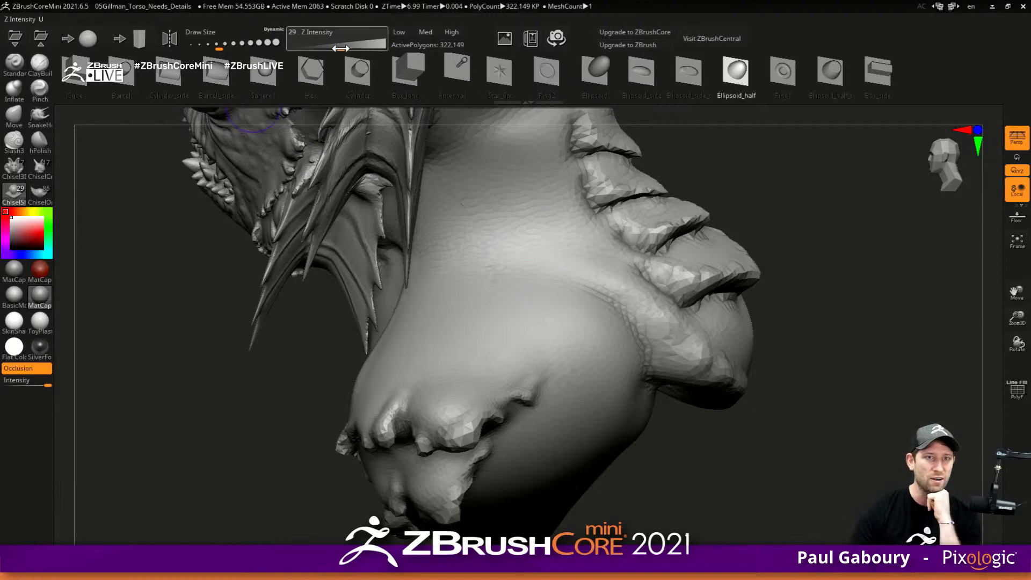
mouse_move(474, 339)
left_mouse_down()
mouse_move(492, 358)
mouse_move(459, 367)
mouse_move(480, 384)
mouse_move(490, 369)
left_mouse_up()
left_click_drag(427, 339, 449, 389)
right_click_drag(419, 376, 449, 359)
mouse_move(394, 374)
left_mouse_down()
mouse_move(422, 385)
mouse_move(375, 382)
mouse_move(409, 383)
left_mouse_up()
left_click_drag(391, 347, 399, 362)
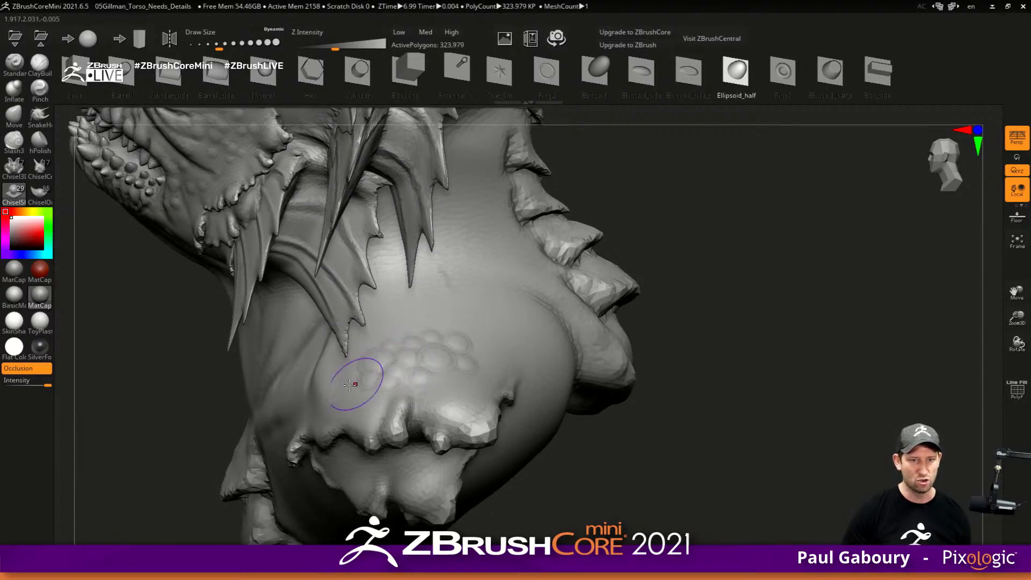
right_click_drag(367, 381, 356, 375)
left_click_drag(410, 345, 413, 340)
- Extend the patch of Ellipsoid_half scales further over the shoulder
right_click_drag(594, 408, 469, 253, "ctrl")
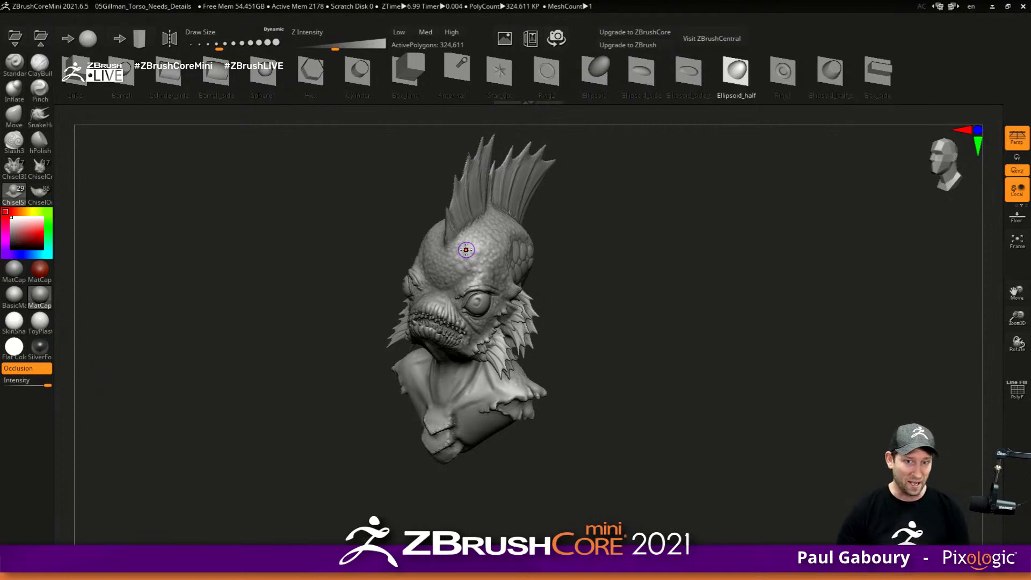
mouse_move(582, 382)
left_mouse_down()
mouse_move(537, 376)
mouse_move(559, 408)
mouse_move(439, 369)
mouse_move(434, 383)
mouse_move(454, 384)
left_mouse_up()
mouse_move(448, 370)
left_mouse_down()
mouse_move(456, 353)
mouse_move(410, 350)
mouse_move(415, 325)
mouse_move(476, 365)
mouse_move(461, 347)
mouse_move(475, 355)
left_mouse_up()
mouse_move(448, 322)
left_mouse_down()
mouse_move(472, 343)
mouse_move(454, 322)
mouse_move(426, 318)
mouse_move(433, 295)
mouse_move(491, 349)
mouse_move(486, 376)
mouse_move(457, 392)
mouse_move(456, 406)
mouse_move(469, 396)
left_mouse_up()
- Reduce the brush size and fill in around the shoulder patch with smaller Ellipsoid_half scales
key("s")
mouse_move(406, 393)
left_mouse_down()
mouse_move(433, 407)
mouse_move(364, 402)
mouse_move(374, 414)
left_mouse_up()
mouse_move(374, 414)
right_mouse_down()
mouse_move(472, 397)
mouse_move(444, 370)
right_mouse_up()
left_click_drag(363, 324, 409, 354)
left_click_drag(329, 411, 385, 430)
mouse_move(476, 410)
right_mouse_down("ctrl")
mouse_move(482, 388)
mouse_move(483, 408)
mouse_move(507, 376)
mouse_move(546, 430)
mouse_move(560, 423)
mouse_move(484, 417)
right_mouse_up("ctrl")
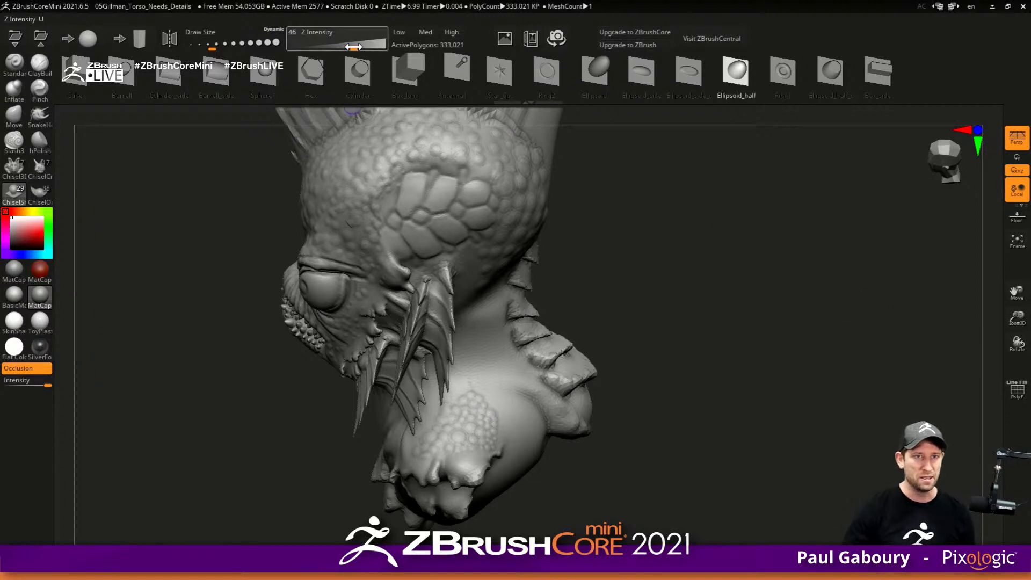
- Raise the Z Intensity and add more pronounced scales to the shoulder patch
left_click_drag(353, 47, 357, 47)
left_click_drag(487, 430, 472, 443)
right_click_drag(514, 441, 485, 394, "ctrl")
- Add small raised bumps down the middle of the forehead and along the inner brow
right_click_drag(419, 394, 469, 393)
right_click_drag(422, 320, 444, 371, "alt")
mouse_move(354, 343)
right_mouse_down()
mouse_move(417, 339)
mouse_move(376, 349)
right_mouse_up()
right_click_drag(376, 349, 386, 397, "ctrl")
right_click_drag(408, 329, 416, 376, "alt")
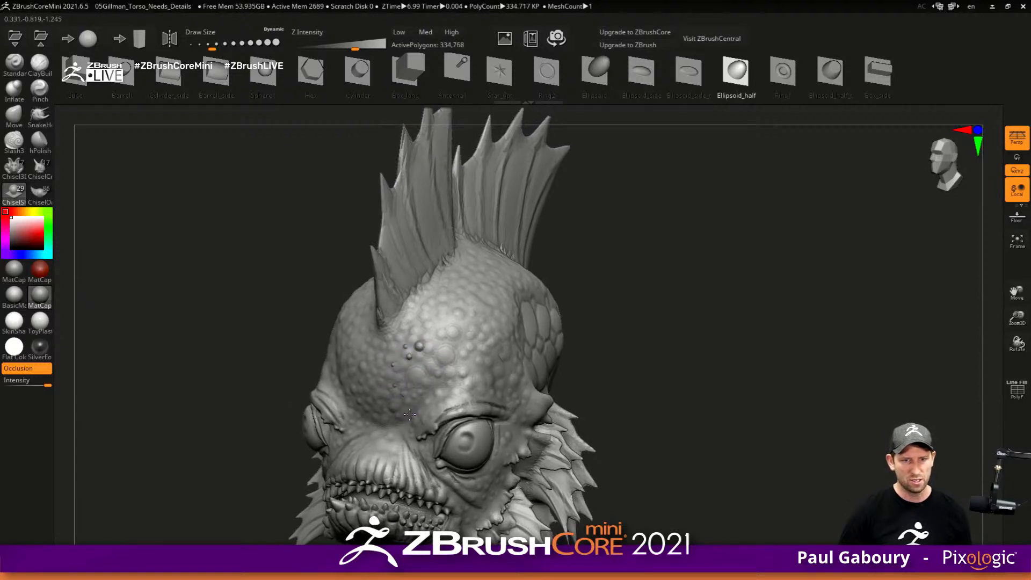
left_click_drag(413, 421, 442, 418)
- Smooth the folds of the upper eyelid and the inner corner of the eye
right_click_drag(458, 407, 551, 384, "ctrl")
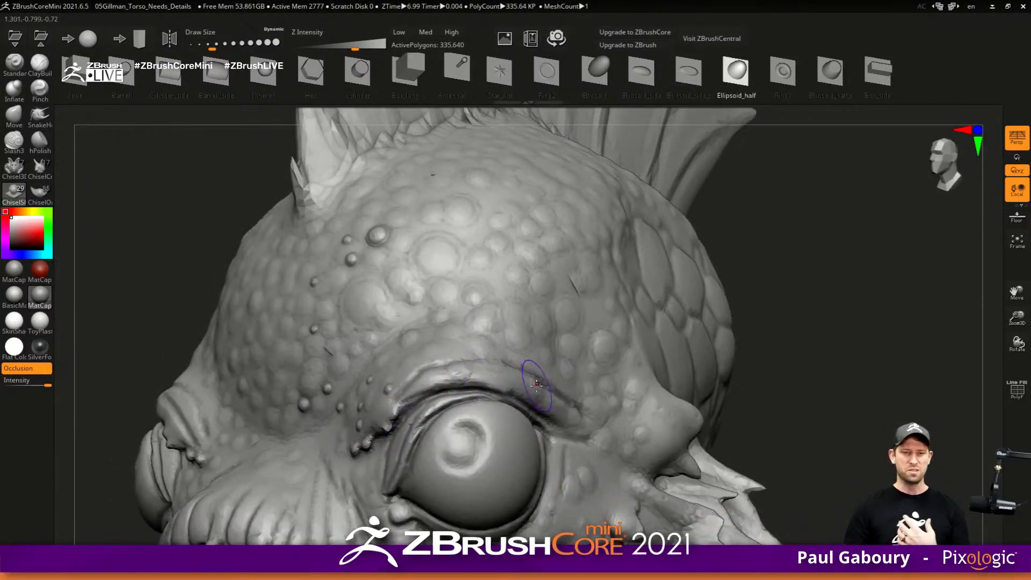
key("shift")
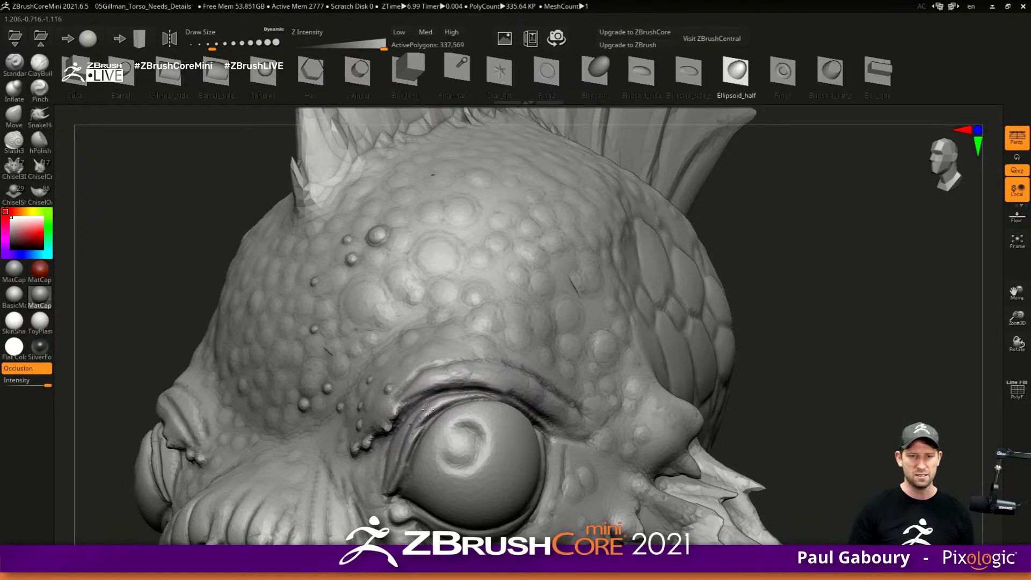
left_click_drag(432, 384, 431, 383, "shift")
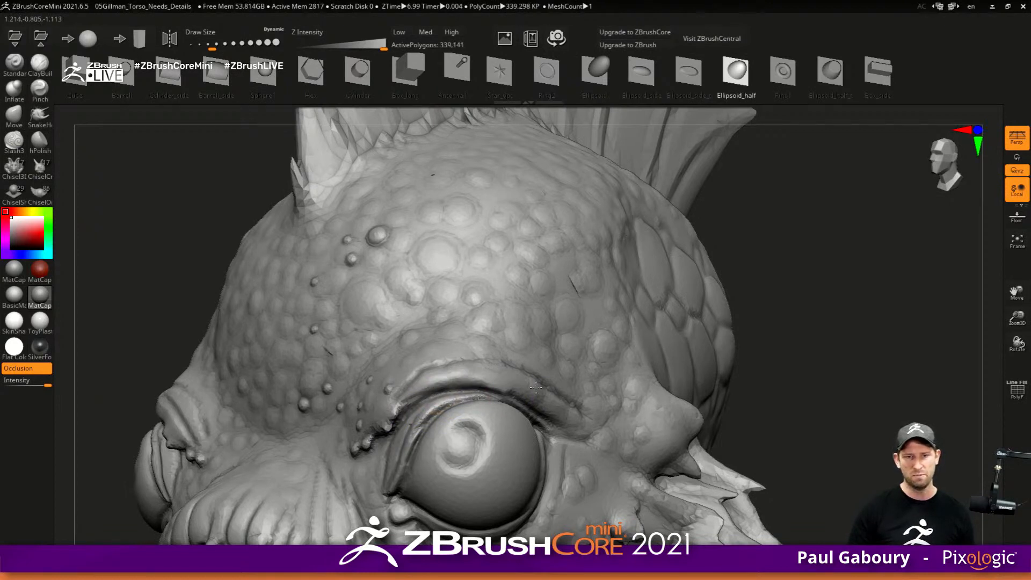
left_click_drag(414, 434, 396, 466, "shift")
- Set the smoothing brush's Z Intensity to 0 and brush over the upper eyelid to add mesh resolution
key("shift")
left_click_drag(382, 47, 307, 52)
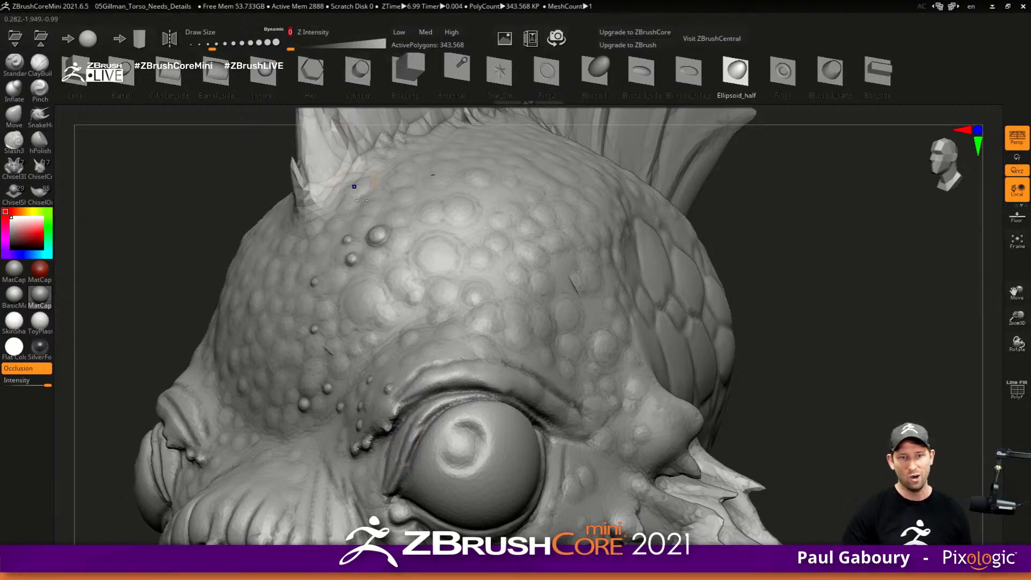
left_click_drag(460, 382, 452, 376)
left_click_drag(524, 391, 534, 375, "shift")
- Show the wireframe while brushing extra mesh density into the brow, inner eye corner and eyeball, and hide it again
key("shift+f")
mouse_move(473, 365)
left_mouse_down("shift")
mouse_move(481, 359)
mouse_move(450, 337)
mouse_move(458, 328)
mouse_move(500, 336)
mouse_move(471, 305)
mouse_move(395, 323)
mouse_move(392, 352)
mouse_move(412, 380)
left_mouse_up("shift")
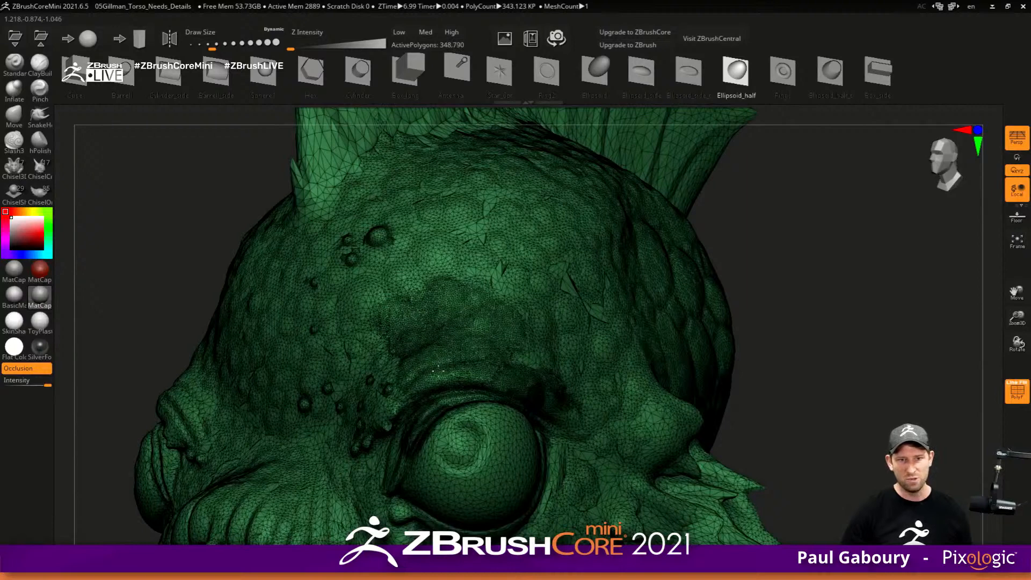
left_click_drag(521, 354, 548, 352, "shift")
mouse_move(420, 405)
left_mouse_down("shift")
mouse_move(361, 378)
mouse_move(359, 451)
mouse_move(405, 472)
mouse_move(397, 534)
mouse_move(483, 532)
mouse_move(498, 492)
mouse_move(448, 478)
mouse_move(435, 446)
mouse_move(484, 424)
mouse_move(490, 456)
mouse_move(531, 436)
mouse_move(459, 415)
mouse_move(519, 420)
left_mouse_up("shift")
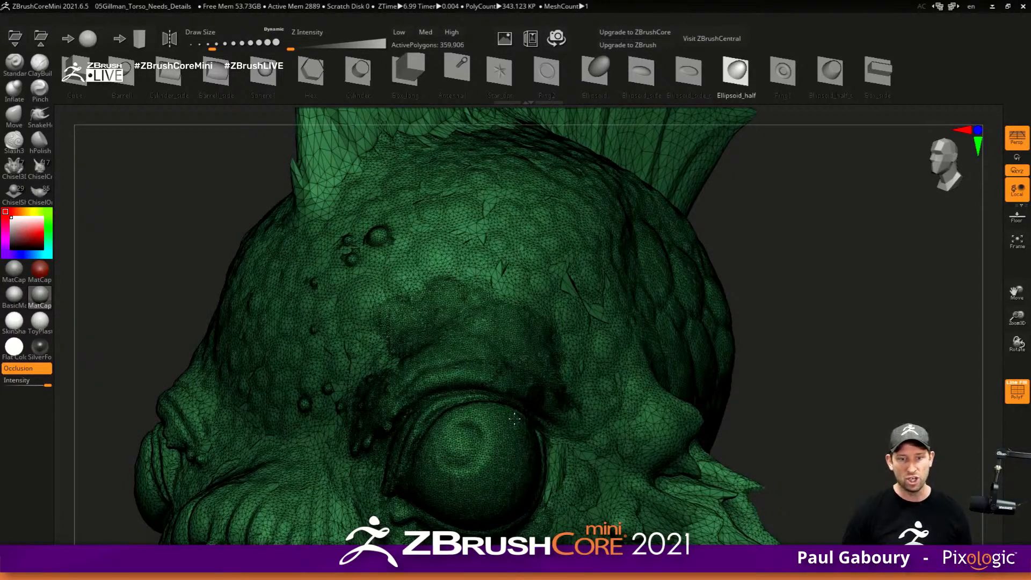
mouse_move(424, 446)
left_mouse_down("shift")
mouse_move(483, 414)
mouse_move(429, 421)
mouse_move(508, 415)
left_mouse_up("shift")
key("shift+f")
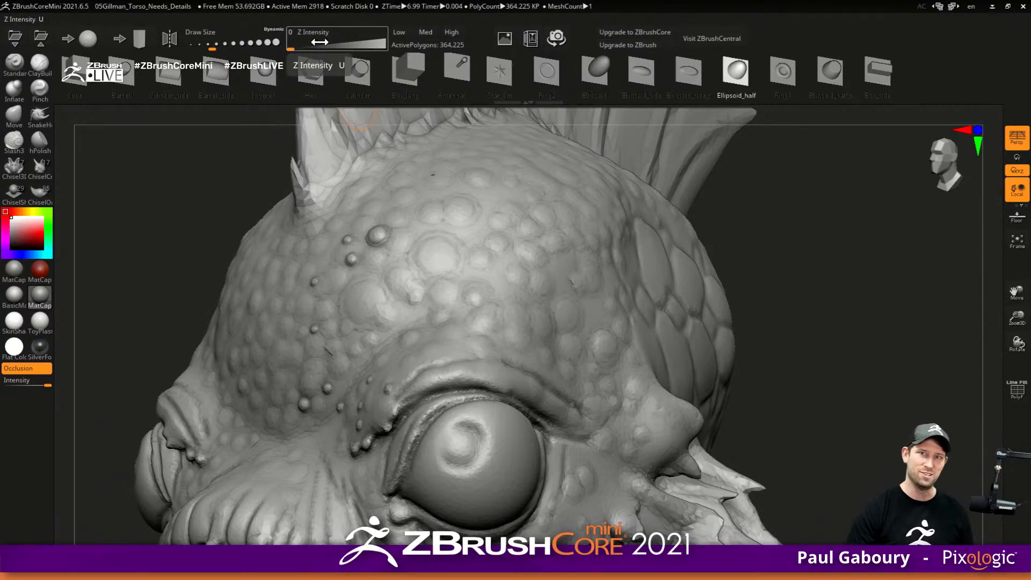
- Adjust the chisel's Z Intensity, reduce the brush size and add small Ellipsoid_half bumps across the middle of the forehead
left_click_drag(343, 49, 385, 49)
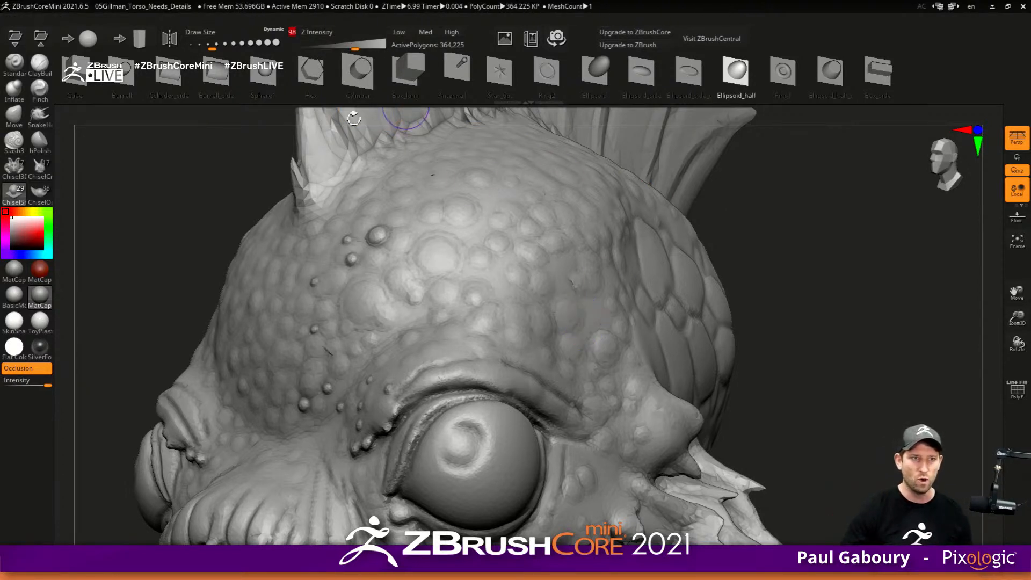
left_click_drag(355, 48, 347, 46)
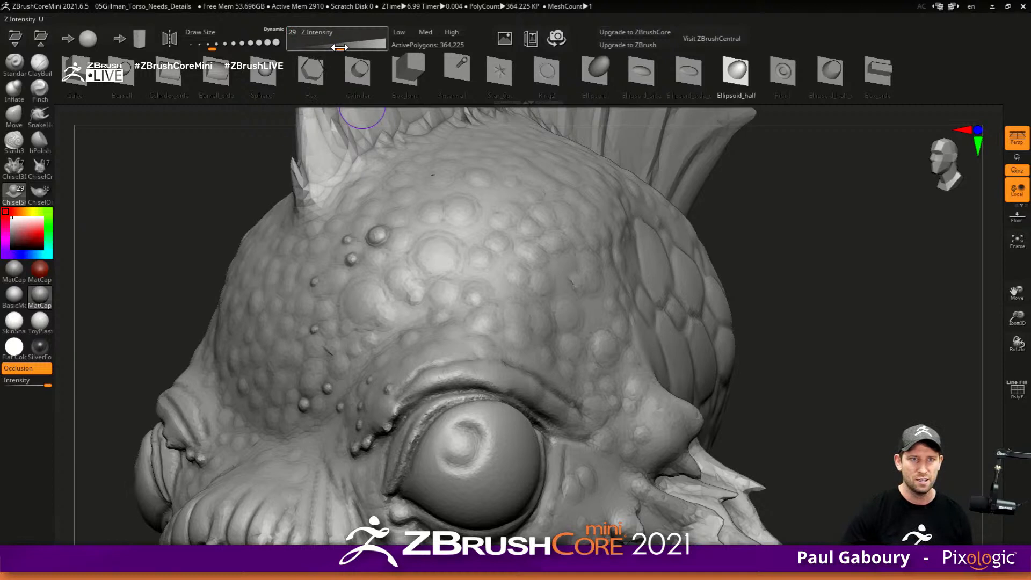
key("s")
left_click_drag(423, 294, 443, 316)
left_click_drag(337, 47, 346, 47)
left_click_drag(445, 275, 421, 280)
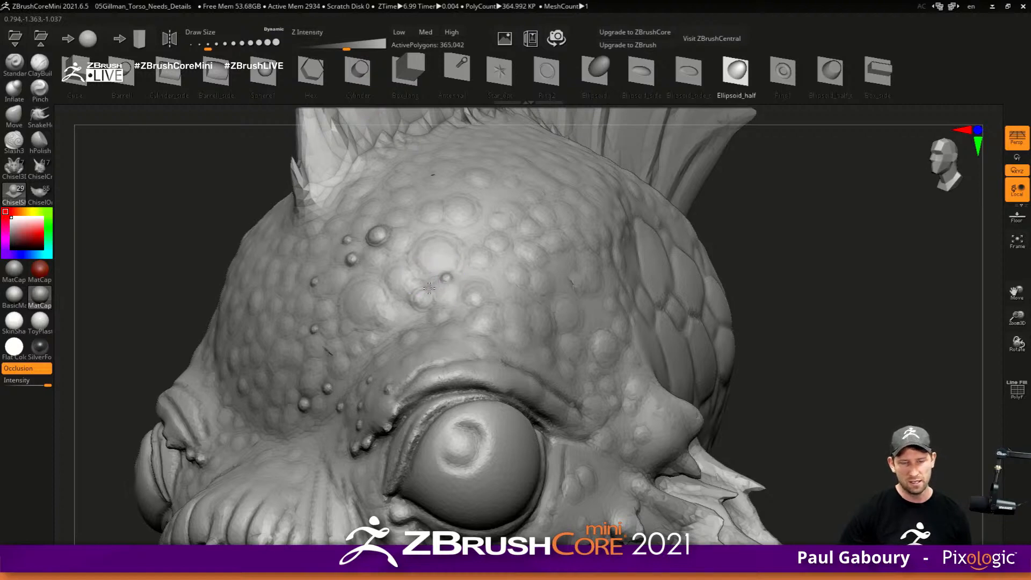
mouse_move(452, 349)
right_mouse_down("ctrl")
mouse_move(410, 331)
mouse_move(424, 338)
right_mouse_up("ctrl")
left_click_drag(427, 337, 417, 330)
left_click_drag(439, 285, 396, 282)
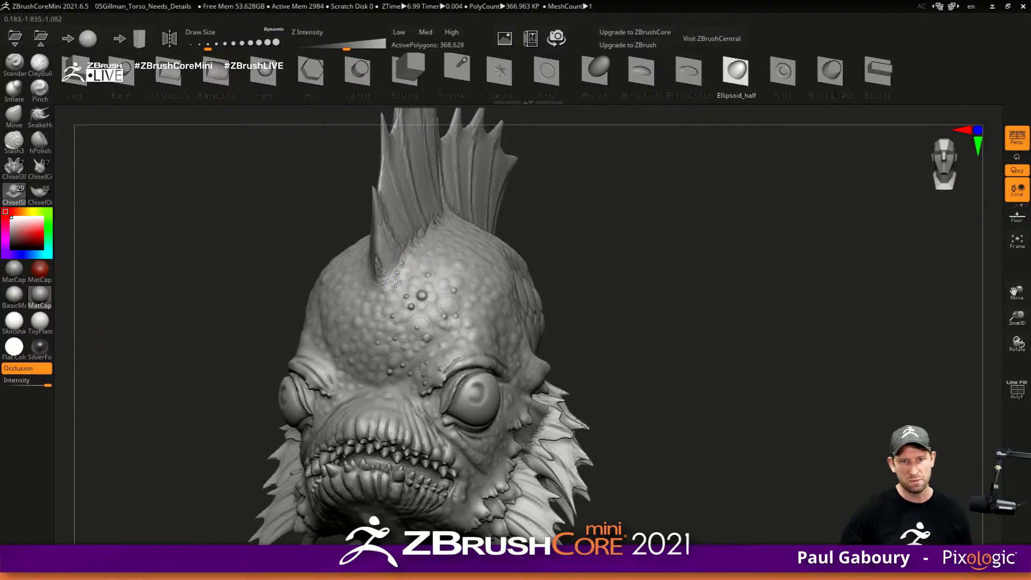
- Reduce the brush size further and add a row of tiny bumps along the inner rim of the upper eyelid
right_click_drag(538, 432, 537, 379, "alt")
right_click_drag(450, 346, 460, 368, "ctrl")
key("s")
left_click_drag(464, 366, 457, 367)
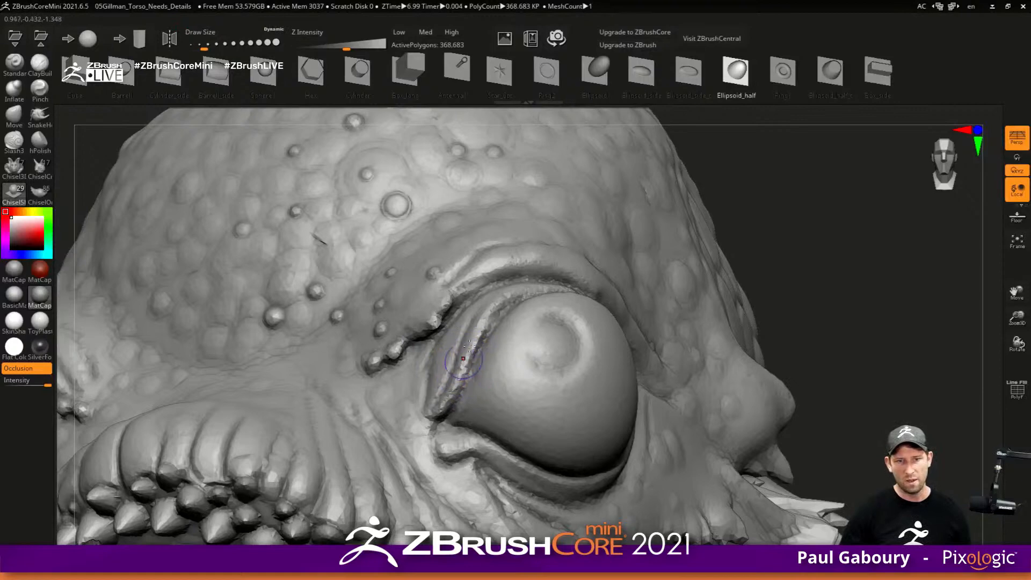
right_click_drag(483, 346, 489, 318)
left_click_drag(497, 302, 478, 344)
left_click_drag(508, 293, 518, 290)
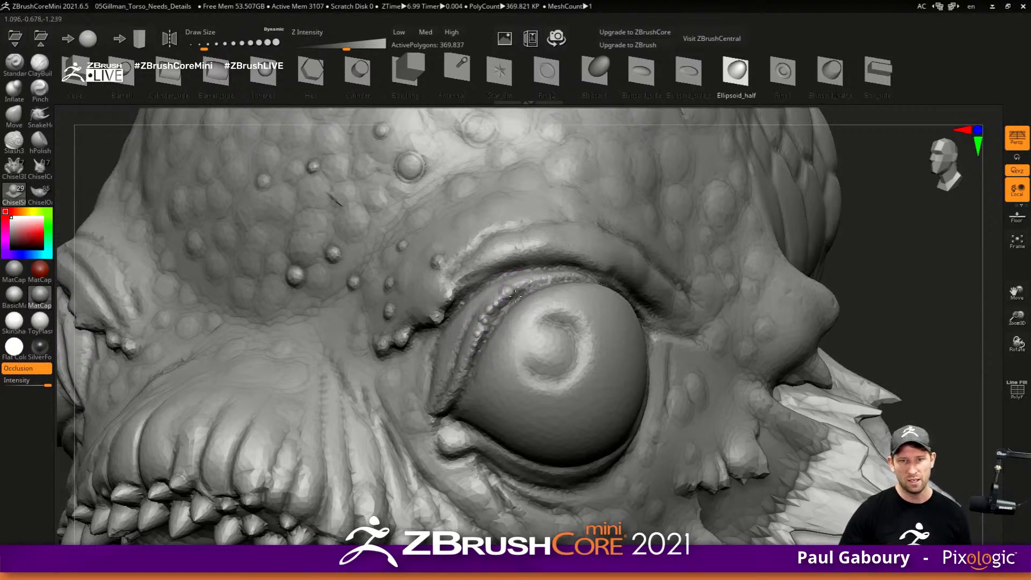
- Add a larger bump on the forehead above the brow and continue the tiny eyelid bumps down to the inner eye corner
left_click_drag(433, 185, 464, 210)
mouse_move(485, 309)
left_mouse_down()
mouse_move(472, 326)
mouse_move(474, 359)
left_mouse_up()
right_click_drag(472, 381, 569, 378)
mouse_move(465, 359)
left_mouse_down()
mouse_move(465, 397)
mouse_move(437, 413)
left_mouse_up()
- Add a second line of tiny bumps on the eyelid fold beside the inner part of the eyeball
right_click_drag(456, 441, 385, 369)
right_click_drag(626, 416, 585, 419, "ctrl")
mouse_move(585, 419)
right_mouse_down()
mouse_move(614, 424)
mouse_move(552, 396)
right_mouse_up()
mouse_move(561, 390)
left_mouse_down()
mouse_move(565, 371)
mouse_move(585, 370)
left_mouse_up()
left_click_drag(566, 361, 569, 380)
left_click_drag(557, 376, 559, 408)
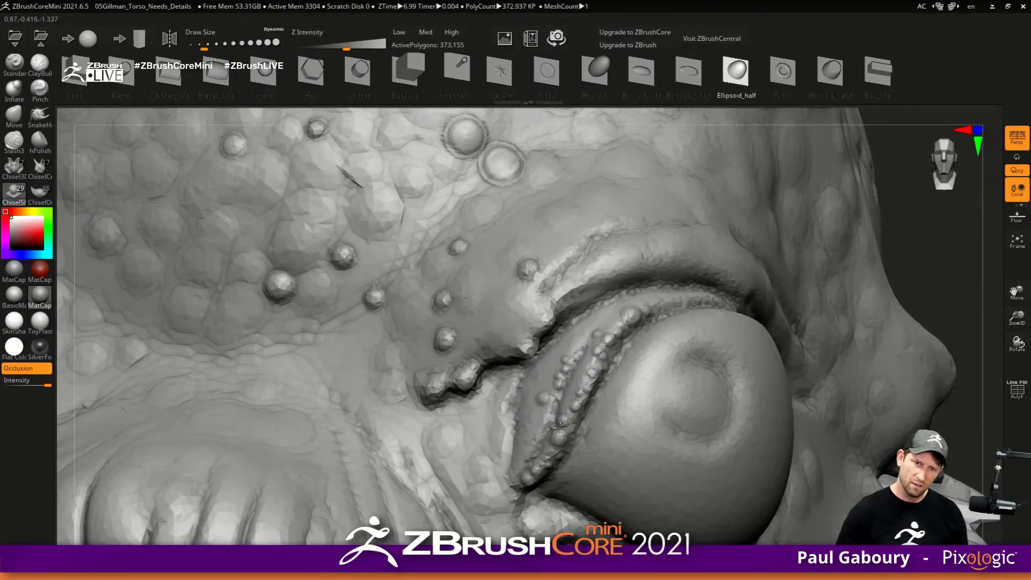
- Compare the head's shading with occlusion off and on
mouse_move(549, 404)
right_mouse_down("ctrl")
mouse_move(575, 375)
mouse_move(550, 350)
mouse_move(556, 367)
mouse_move(668, 366)
mouse_move(541, 358)
mouse_move(365, 384)
mouse_move(228, 376)
right_mouse_up("ctrl")
left_click(25, 370)
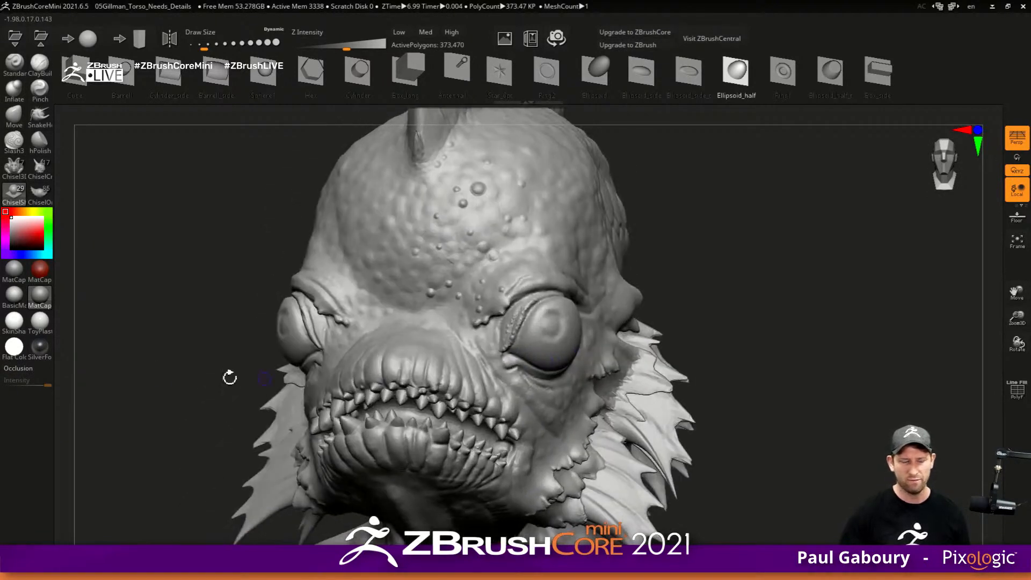
left_click(41, 370)
- Sculpt an Ellipsoid_half pupil into the centre of the iris on both eyeballs
right_click_drag(630, 363, 559, 359, "ctrl")
mouse_move(548, 315)
right_mouse_down()
mouse_move(533, 306)
mouse_move(542, 304)
right_mouse_up()
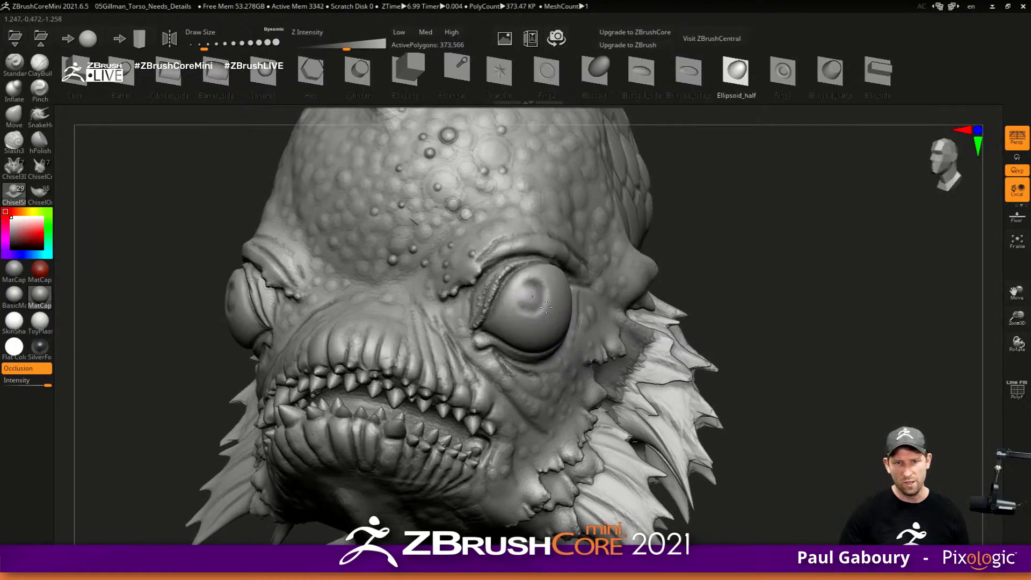
left_click_drag(557, 316, 562, 329)
right_click_drag(571, 411, 532, 398, "ctrl")
right_click_drag(247, 349, 324, 353)
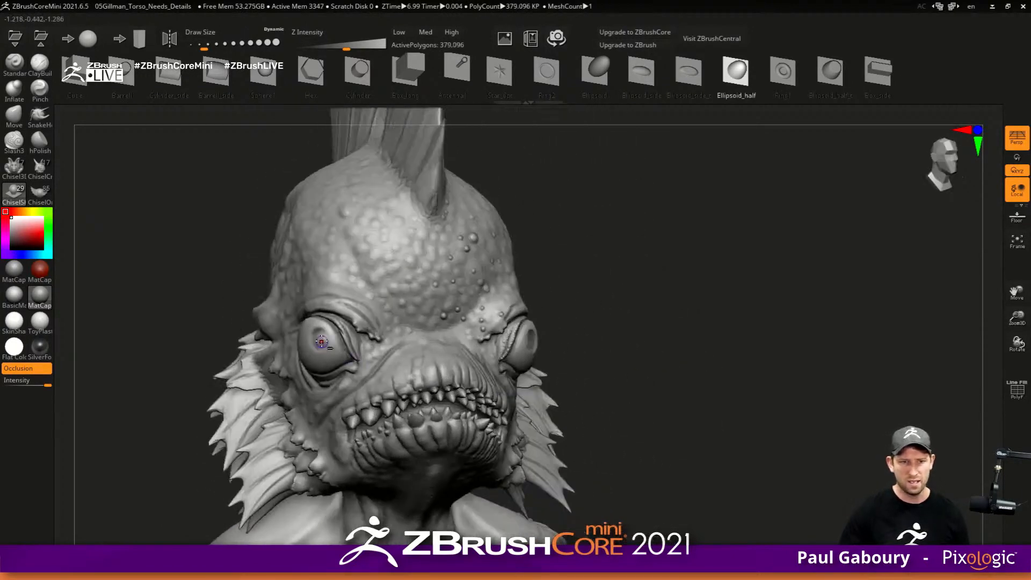
left_click_drag(341, 358, 344, 361)
mouse_move(590, 400)
right_mouse_down()
mouse_move(542, 392)
mouse_move(516, 402)
mouse_move(499, 359)
right_mouse_up()
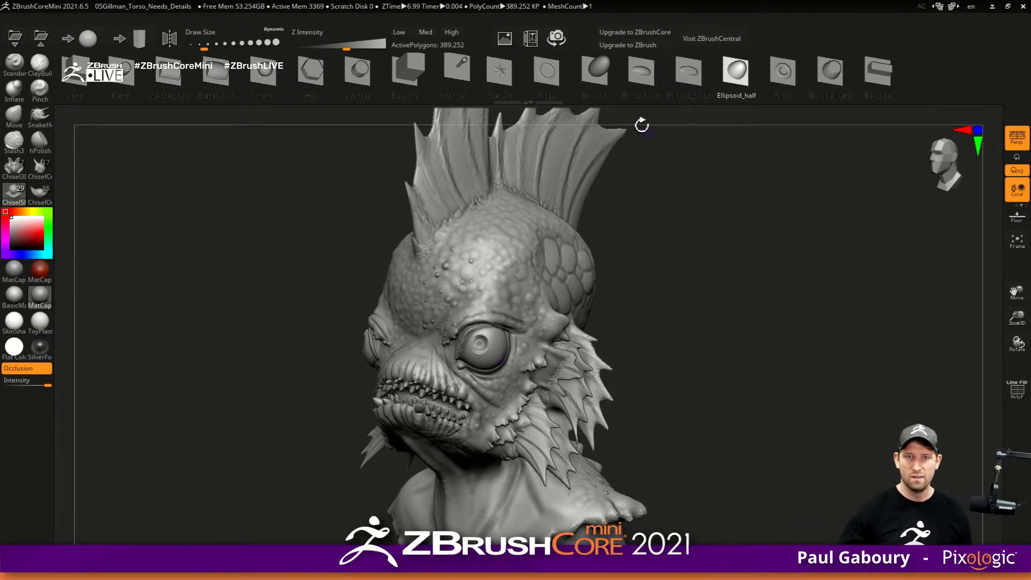
- Switch to the Ellipsoid chisel shape and deepen the pupil detail in the centre of both eyes
left_click(594, 73)
right_click_drag(515, 225, 427, 334, "ctrl")
left_click_drag(452, 324, 457, 328)
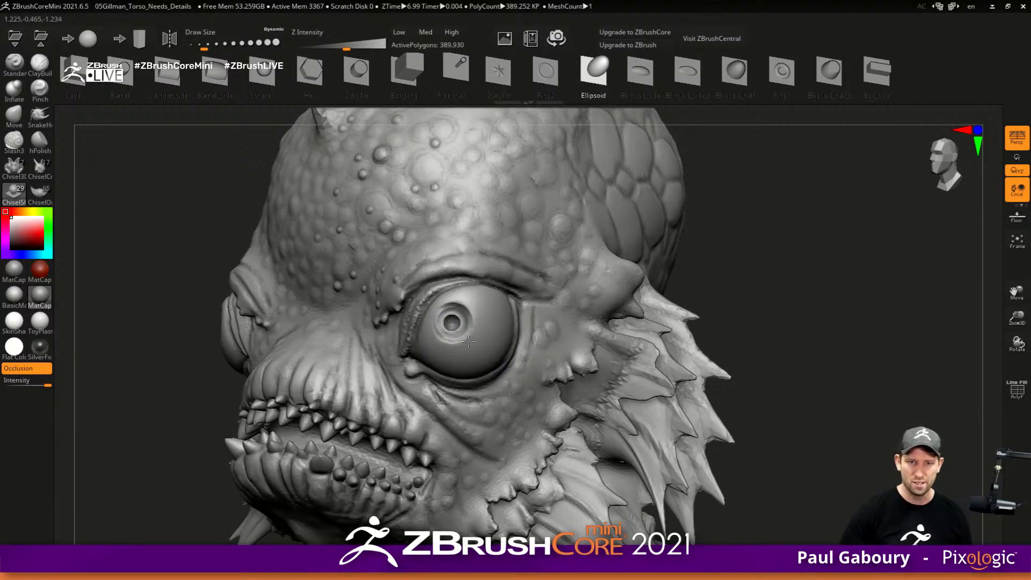
mouse_move(555, 414)
right_mouse_down("ctrl")
mouse_move(429, 391)
mouse_move(490, 402)
mouse_move(508, 386)
right_mouse_up("ctrl")
right_click_drag(507, 387, 397, 467, "ctrl")
left_click_drag(338, 351, 363, 371)
mouse_move(739, 380)
right_mouse_down("ctrl")
mouse_move(505, 363)
mouse_move(644, 351)
mouse_move(708, 359)
mouse_move(720, 324)
mouse_move(726, 335)
mouse_move(765, 327)
right_mouse_up("ctrl")
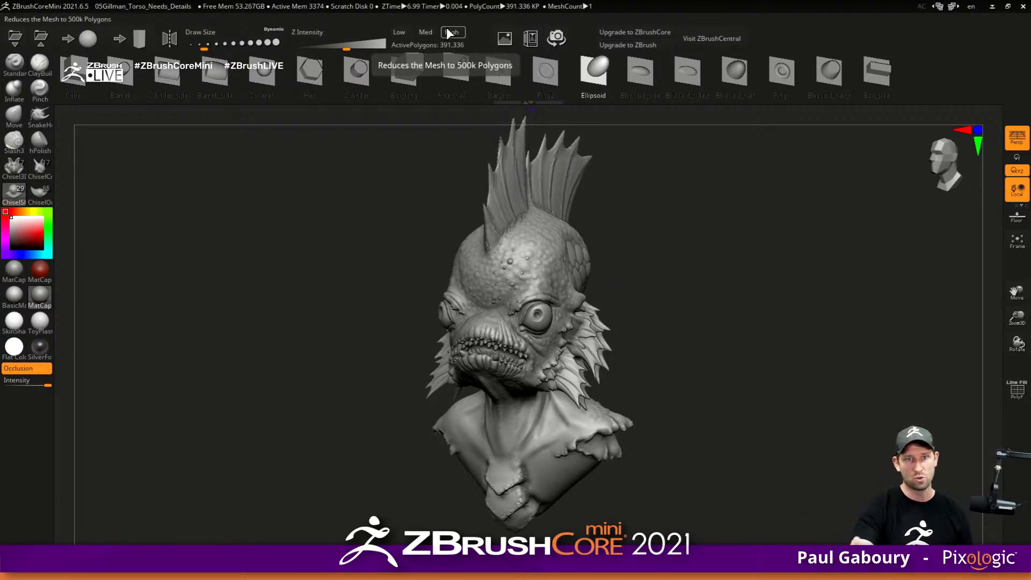
scroll(546, 279, "up", 3)
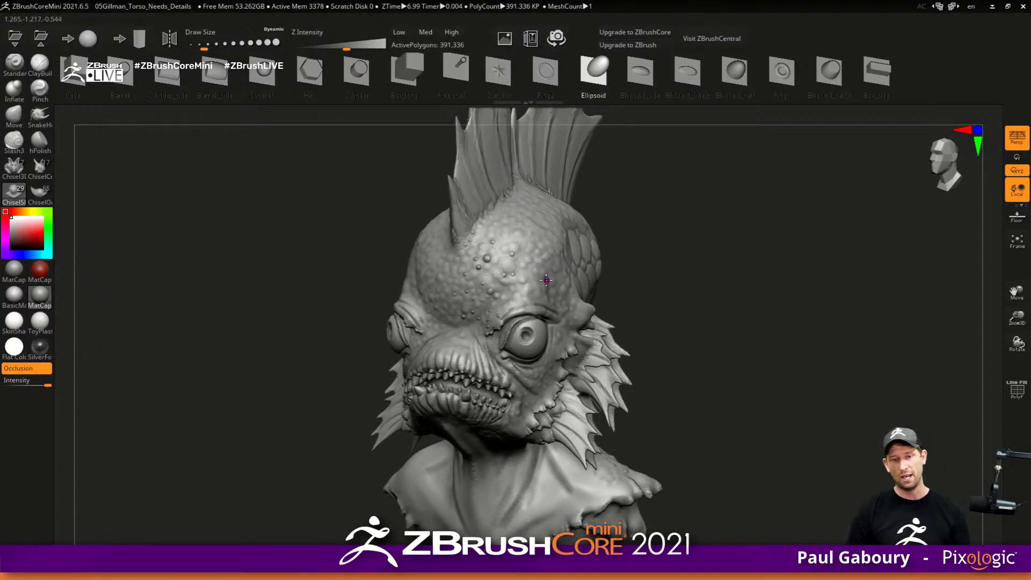
left_click_drag(678, 431, 507, 387, "alt")
right_click_drag(502, 285, 465, 348)
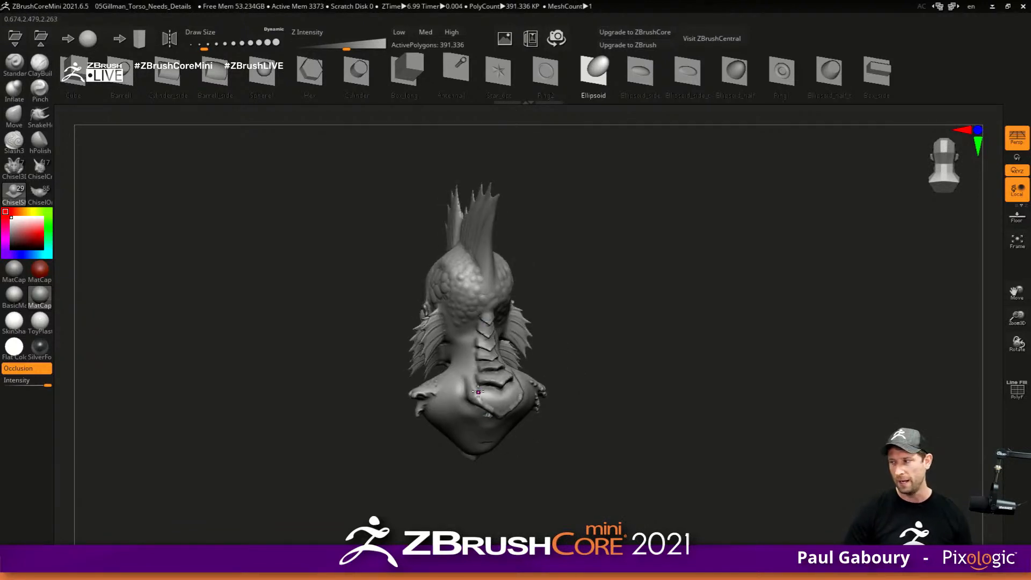
right_click_drag(480, 391, 545, 380)
- Place rounded Ellipsoid bumps on the fold above the upper eyelid
mouse_move(414, 298)
right_mouse_down("ctrl")
mouse_move(418, 344)
mouse_move(470, 357)
mouse_move(470, 416)
right_mouse_up("ctrl")
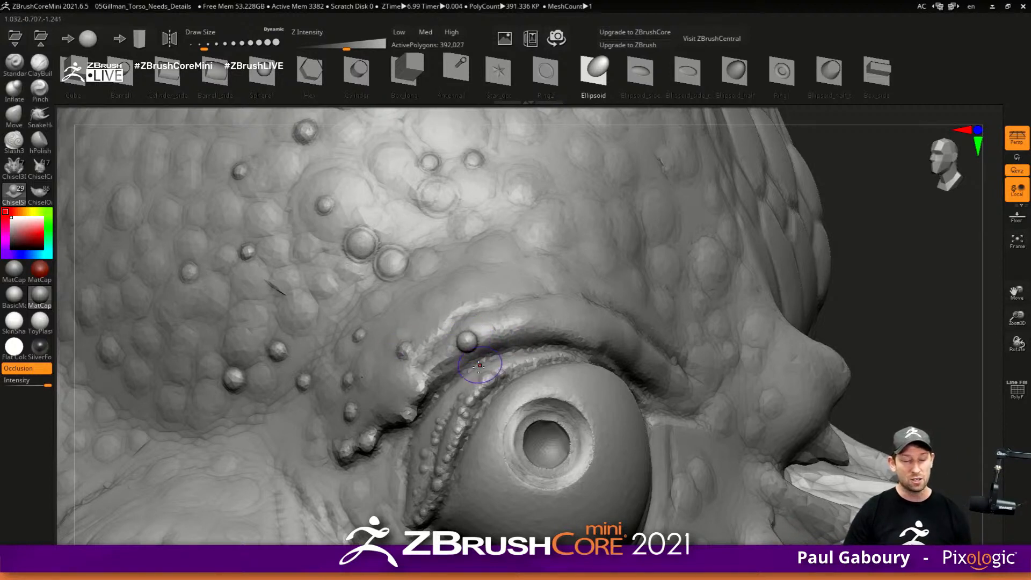
mouse_move(488, 337)
left_mouse_down()
mouse_move(497, 340)
mouse_move(489, 322)
mouse_move(474, 337)
left_mouse_up()
right_click_drag(518, 372, 554, 334, "ctrl")
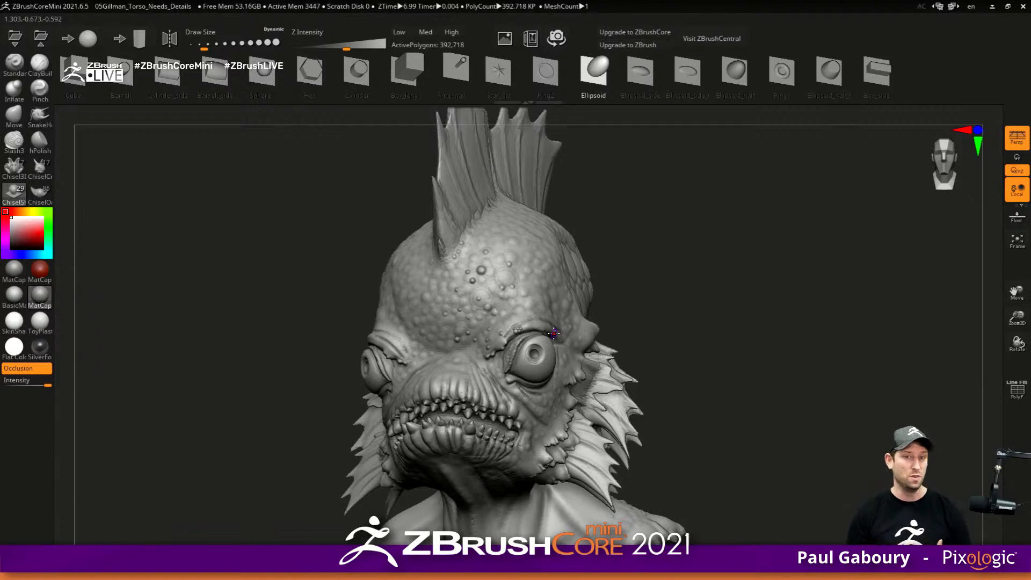
- Reduce the brush size and build a cluster of small Ellipsoid bumps along the inner half of the upper eyelid fold
right_click_drag(535, 343, 495, 285, "ctrl")
key("s")
left_click_drag(499, 271, 503, 281)
left_click_drag(424, 288, 447, 303)
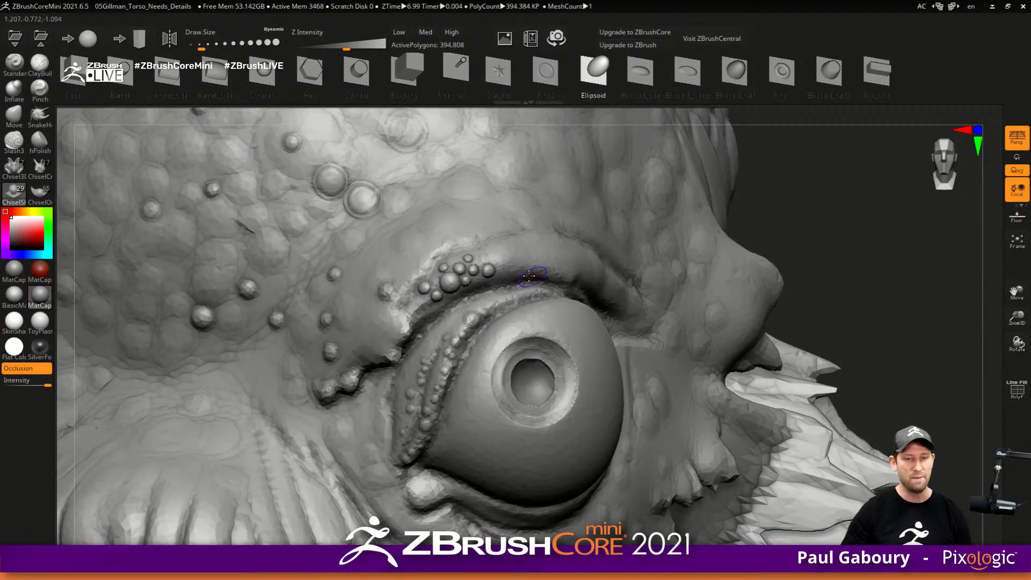
key("s")
mouse_move(495, 264)
left_mouse_down()
mouse_move(511, 264)
mouse_move(495, 260)
mouse_move(512, 279)
mouse_move(508, 254)
mouse_move(525, 274)
left_mouse_up()
left_click_drag(413, 299, 440, 281)
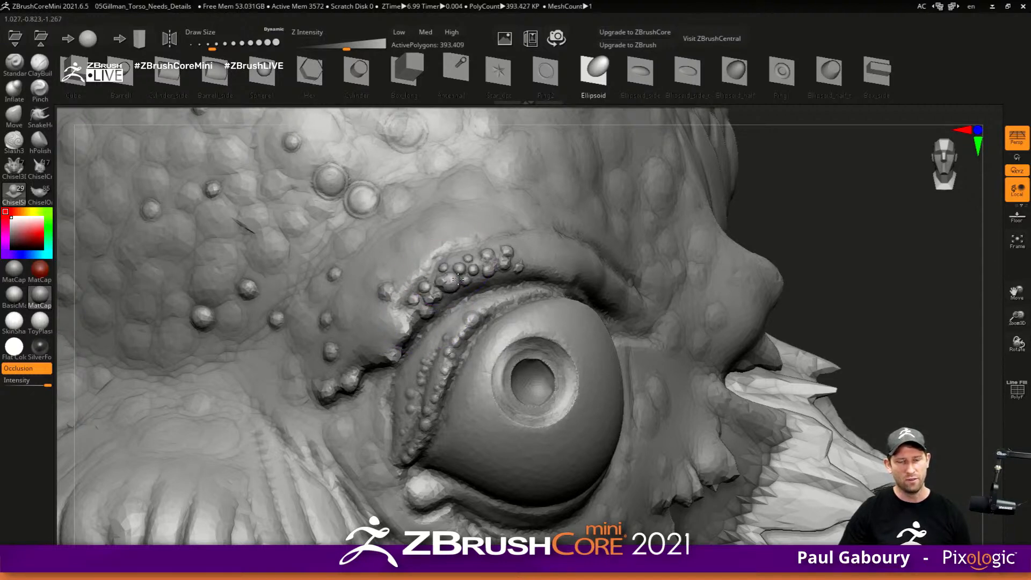
mouse_move(453, 269)
right_mouse_down("alt")
mouse_move(681, 361)
mouse_move(694, 344)
mouse_move(681, 345)
right_mouse_up("alt")
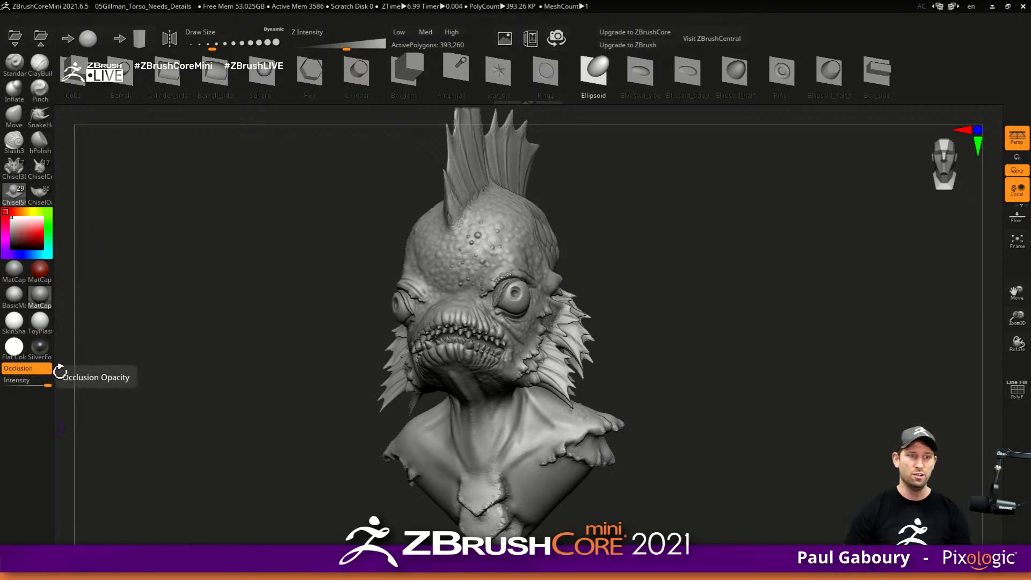
left_click_drag(685, 356, 708, 353)
mouse_move(488, 238)
right_mouse_down("ctrl")
mouse_move(489, 285)
mouse_move(501, 251)
right_mouse_up("ctrl")
right_click_drag(609, 301, 608, 274, "ctrl")
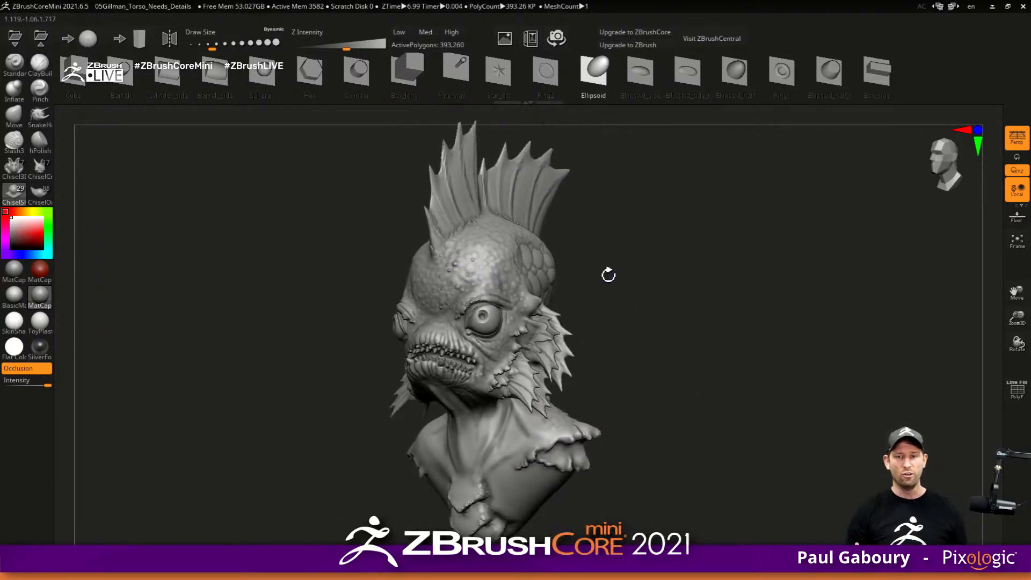
- Open the Gillman_Final project and discard the changes to the current one
key("ctrl+o")
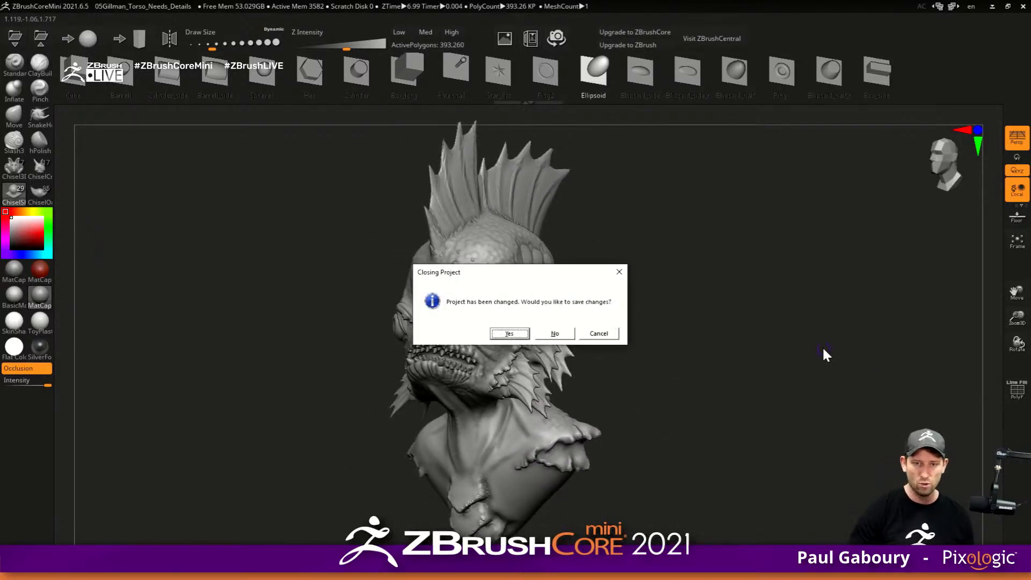
left_click(599, 334)
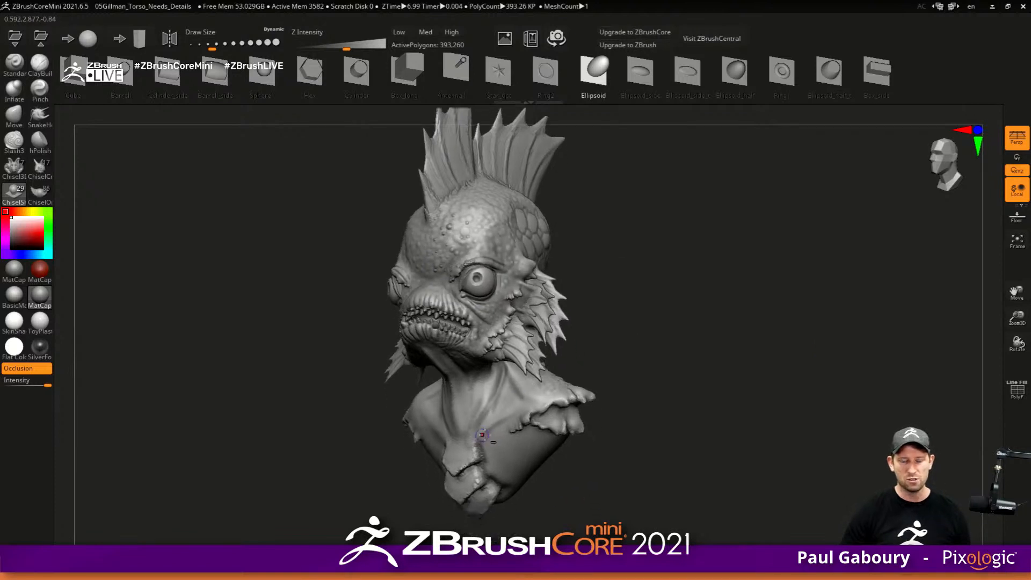
key("ctrl+o")
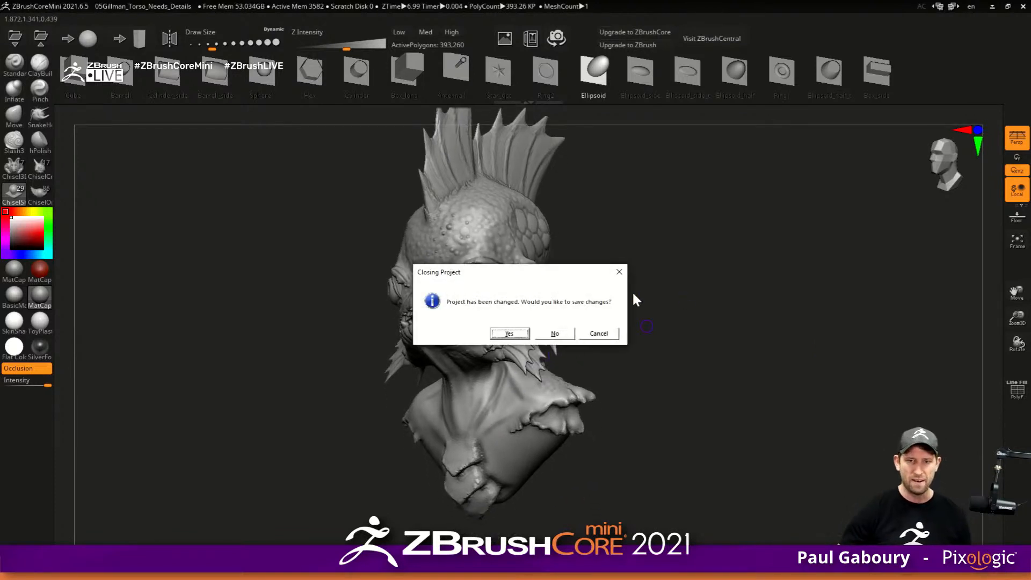
left_click(553, 334)
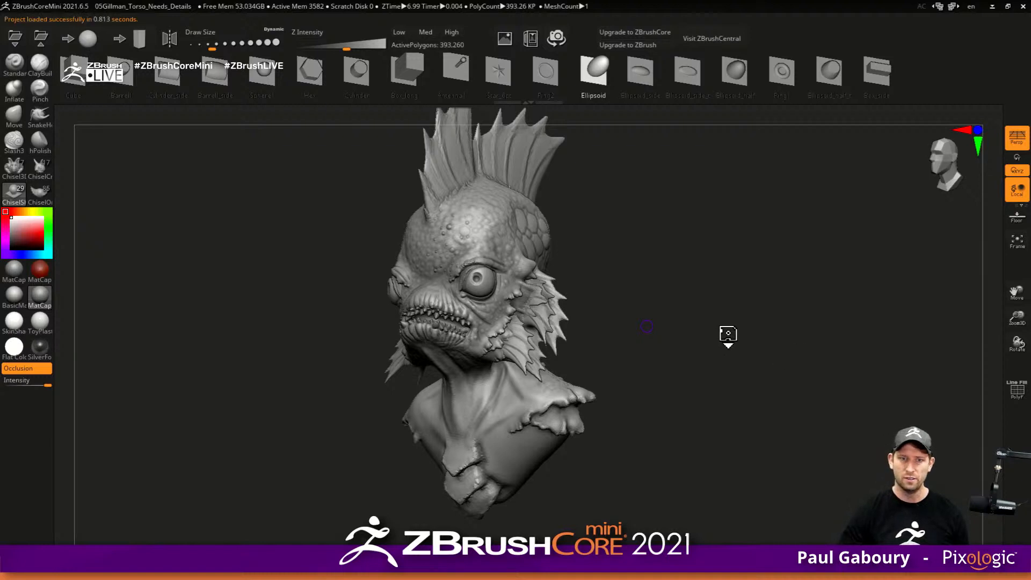
mouse_move(707, 353)
left_mouse_down()
mouse_move(685, 359)
mouse_move(717, 357)
mouse_move(709, 371)
mouse_move(716, 347)
mouse_move(773, 356)
mouse_move(669, 371)
mouse_move(718, 365)
mouse_move(720, 382)
mouse_move(700, 371)
mouse_move(726, 359)
mouse_move(715, 364)
left_mouse_up()
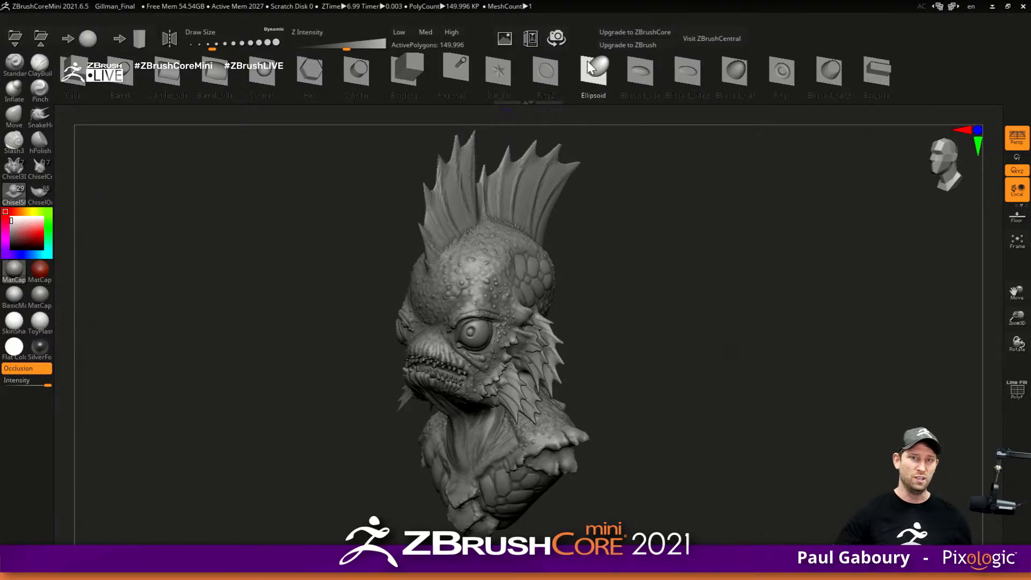
- Inspect the finished Gillman bust and compare its shading with occlusion off and on
mouse_move(601, 337)
left_mouse_down()
mouse_move(582, 294)
mouse_move(482, 325)
left_mouse_up()
left_click_drag(582, 317, 598, 292)
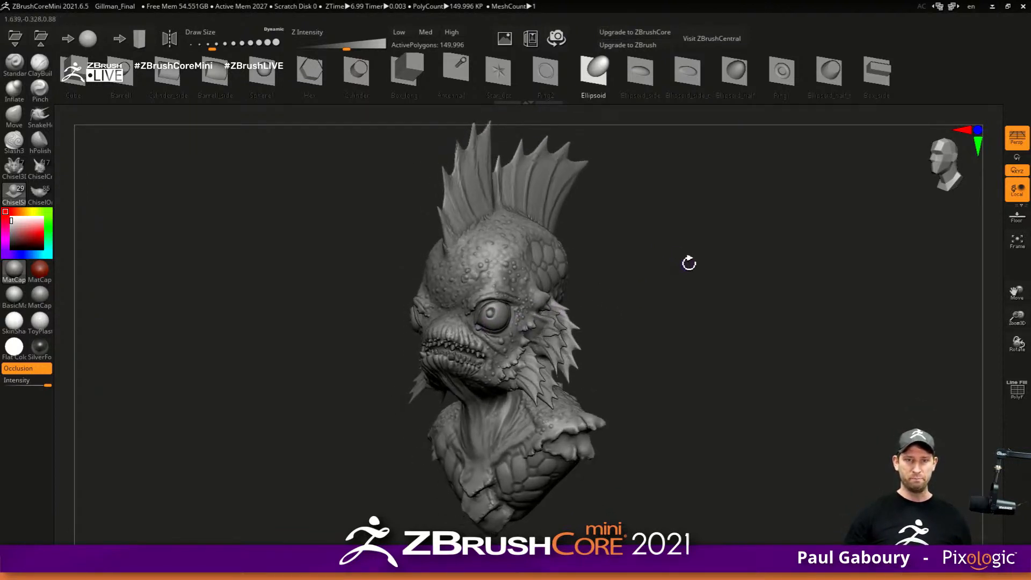
left_click(39, 367)
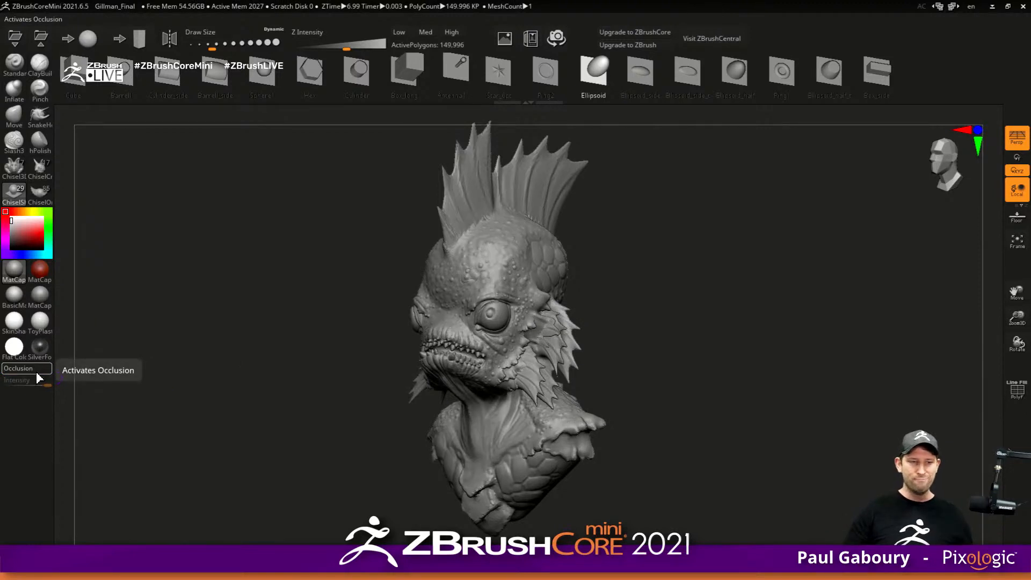
left_click(37, 370)
left_click(39, 368)
left_click(39, 370)
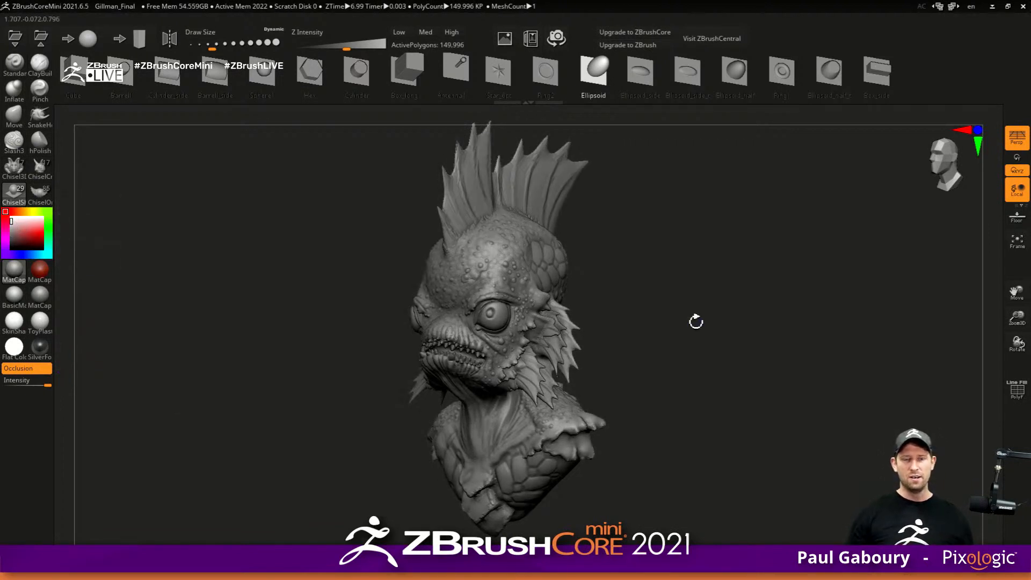
- Export an image of the bust, narrowing the crop width and setting Crop Left to 566 to trim both sides
left_click_drag(696, 321, 611, 332)
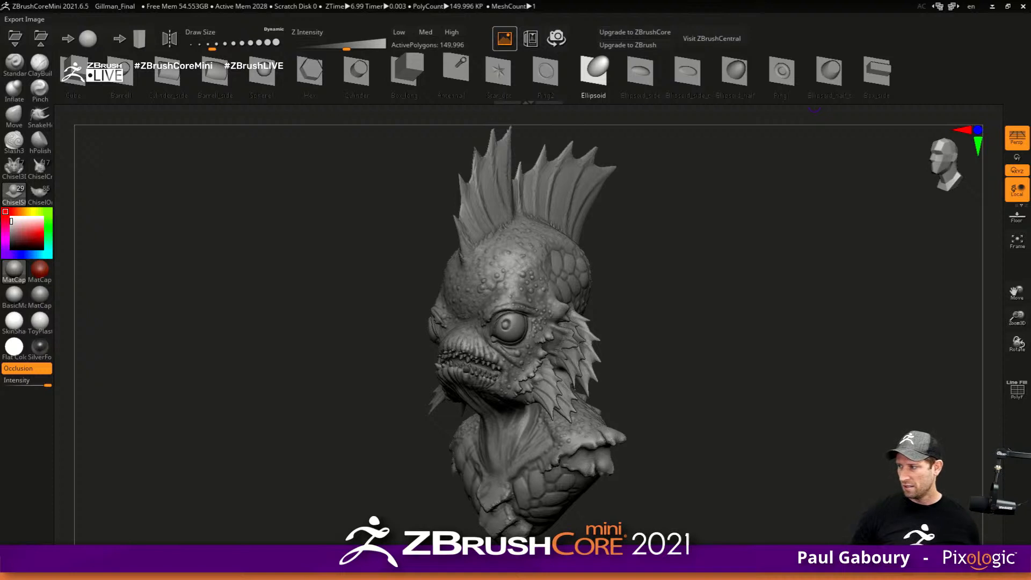
left_click(504, 38)
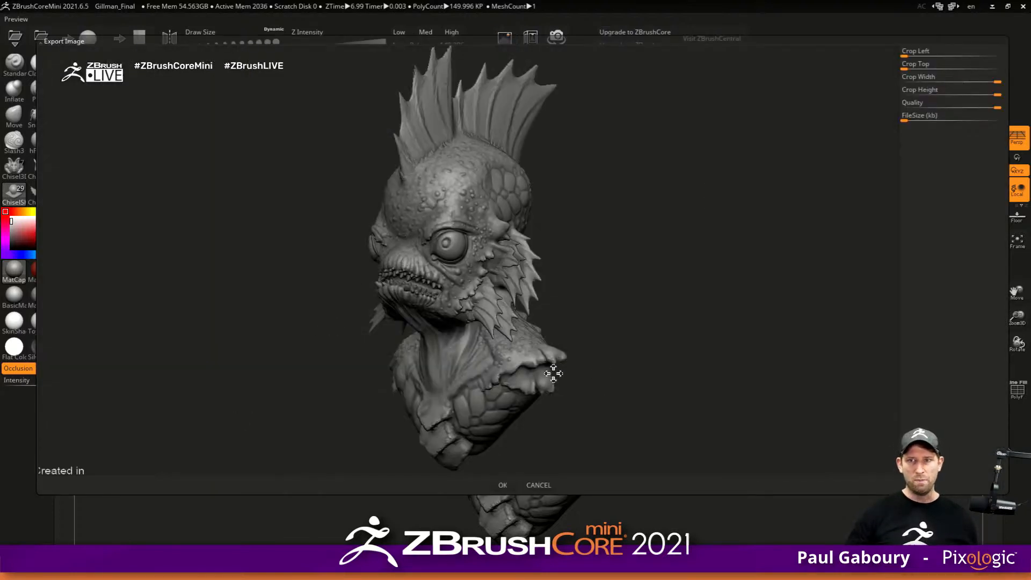
left_click_drag(987, 79, 1012, 102)
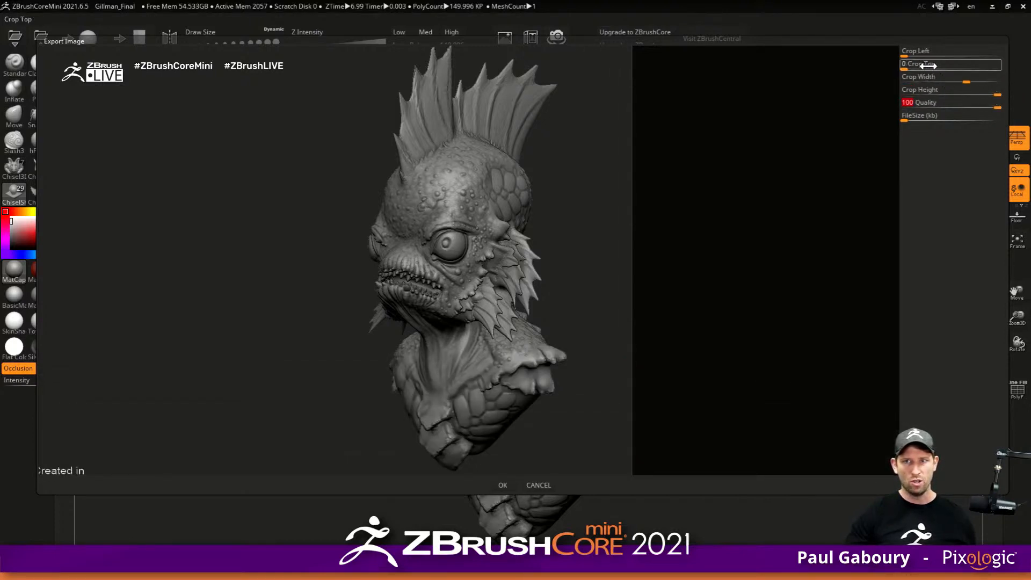
left_click_drag(912, 54, 930, 56)
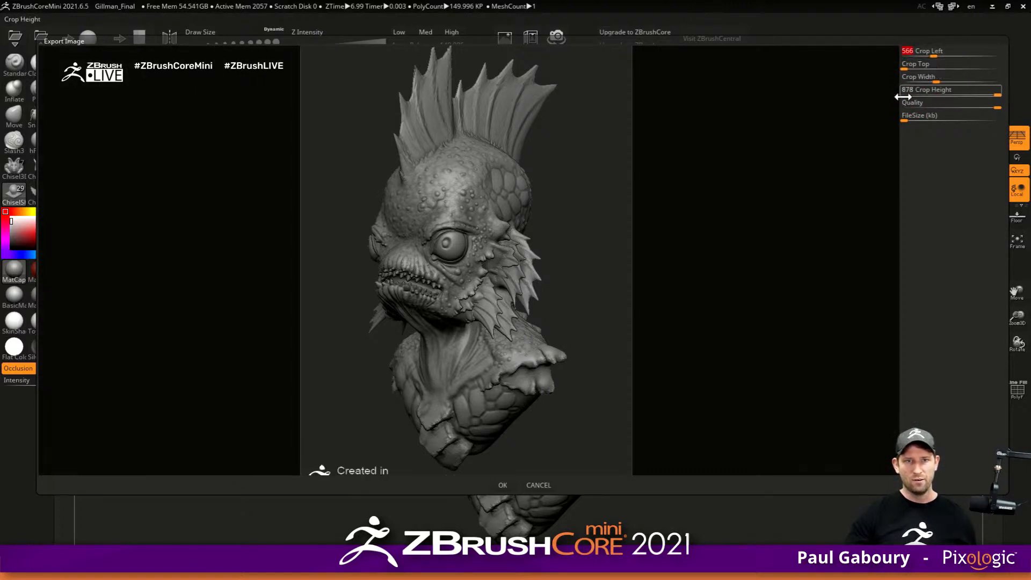
left_click(503, 483)
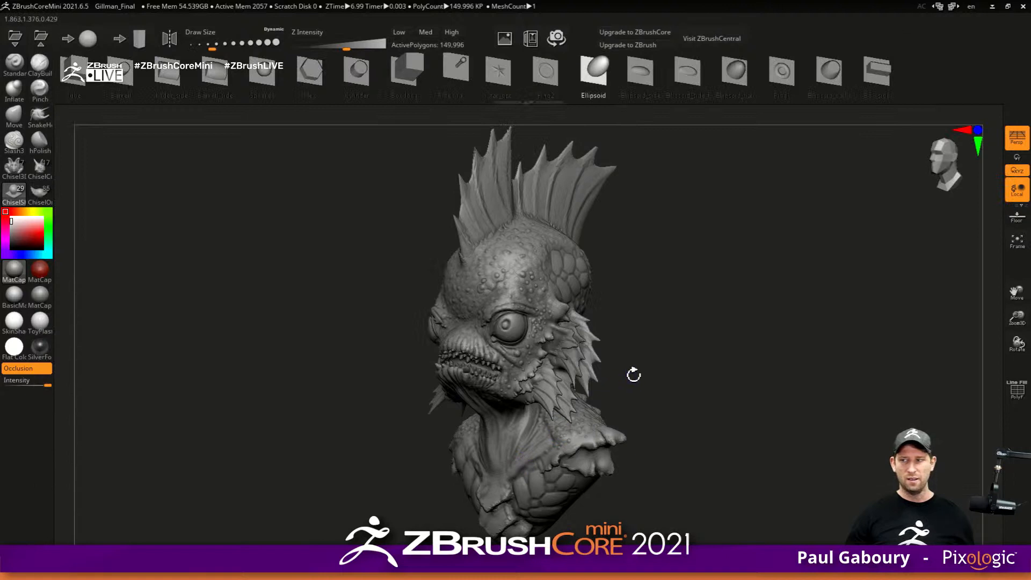
- Review the exported ZBrush Document.jpg in the Photos viewer and close it
key("alt+Tab")
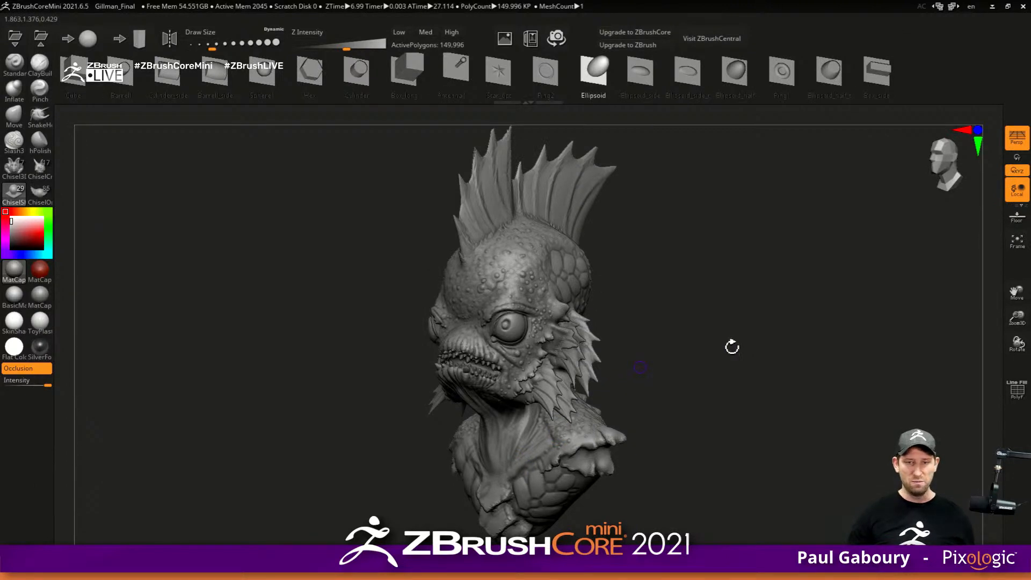
key("alt+Tab")
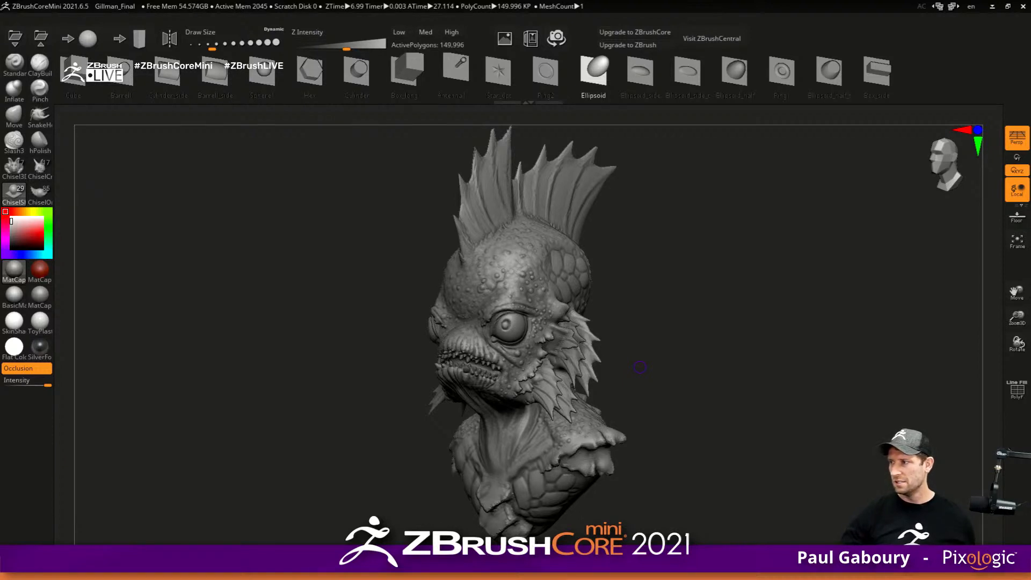
left_click_drag(1030, 67, 673, 57)
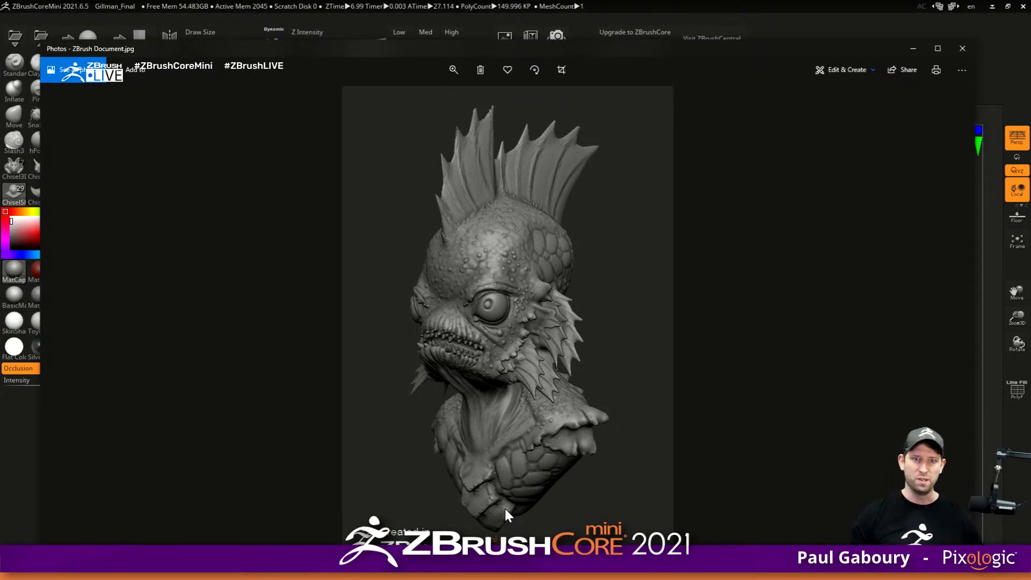
left_click(965, 49)
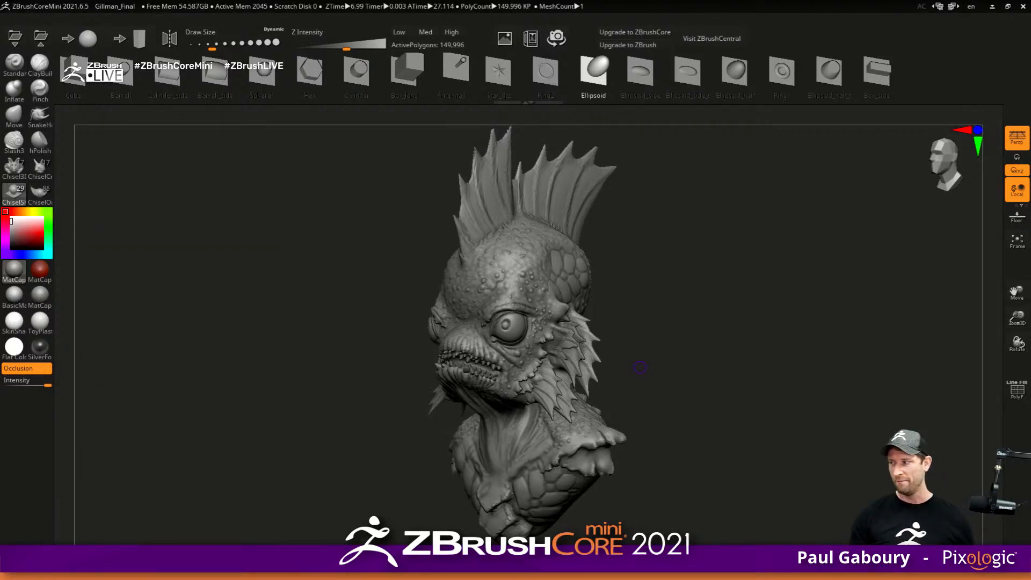
- Examine the bust from the top, side, front and three-quarter directions by snapping the view to the camera axes
left_click_drag(691, 346, 659, 337)
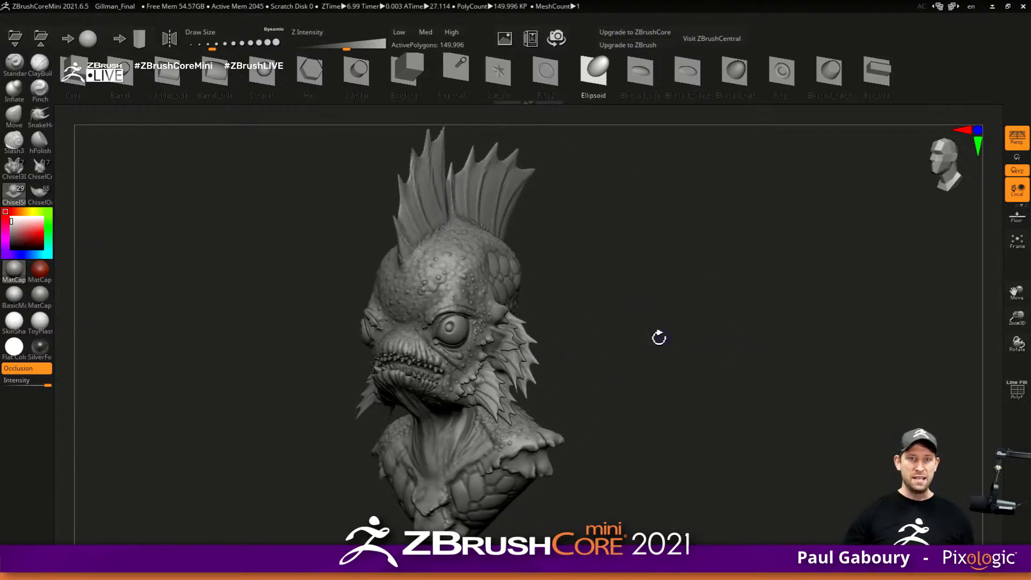
left_click(530, 40)
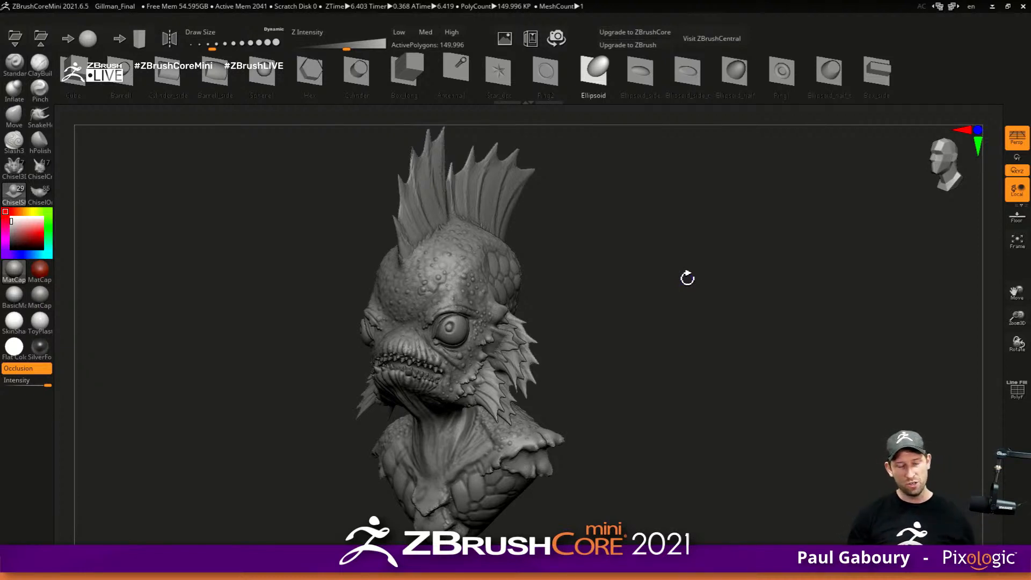
mouse_move(678, 369)
left_mouse_down("alt")
mouse_move(697, 363)
mouse_move(644, 375)
mouse_move(728, 371)
mouse_move(594, 389)
mouse_move(731, 371)
mouse_move(649, 398)
mouse_move(662, 389)
mouse_move(678, 405)
mouse_move(714, 396)
mouse_move(698, 384)
left_mouse_up("alt")
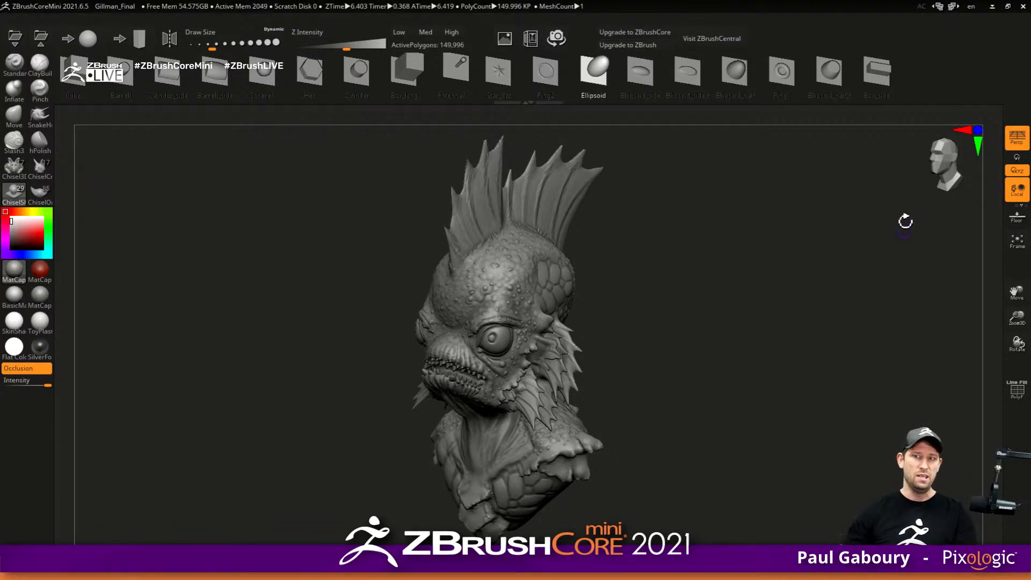
mouse_move(926, 159)
left_mouse_down()
mouse_move(965, 163)
mouse_move(949, 164)
mouse_move(945, 181)
mouse_move(947, 164)
mouse_move(969, 166)
mouse_move(940, 179)
mouse_move(935, 171)
mouse_move(940, 180)
mouse_move(953, 169)
mouse_move(934, 177)
mouse_move(943, 168)
mouse_move(944, 185)
mouse_move(943, 169)
left_mouse_up()
left_click(940, 177)
left_click(953, 168)
left_click(946, 172)
left_click(947, 171)
left_click(978, 144)
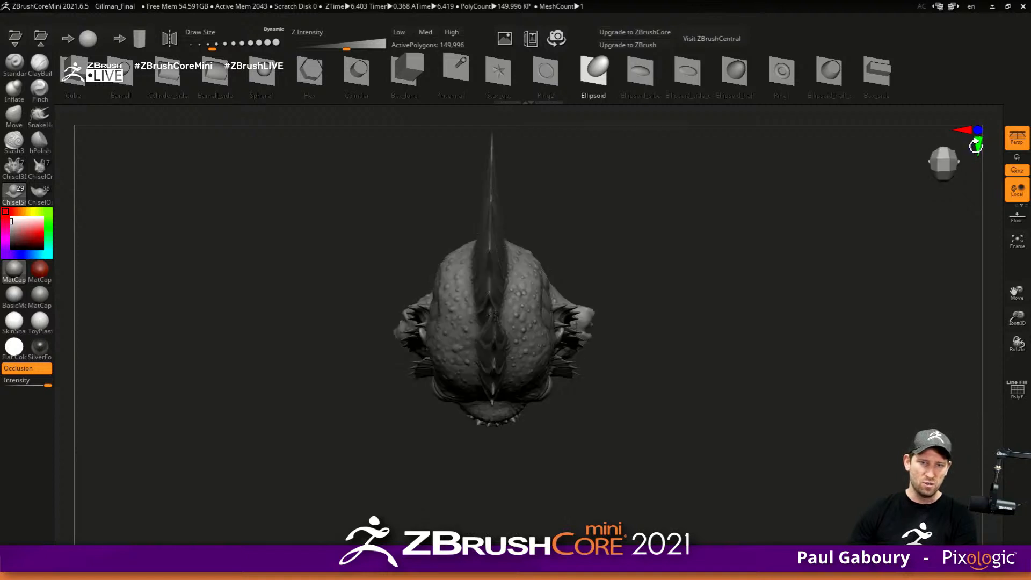
left_click(978, 144)
left_click(978, 143)
left_click(978, 144)
left_click(978, 144)
left_click(964, 130)
left_click(964, 131)
left_click(963, 131)
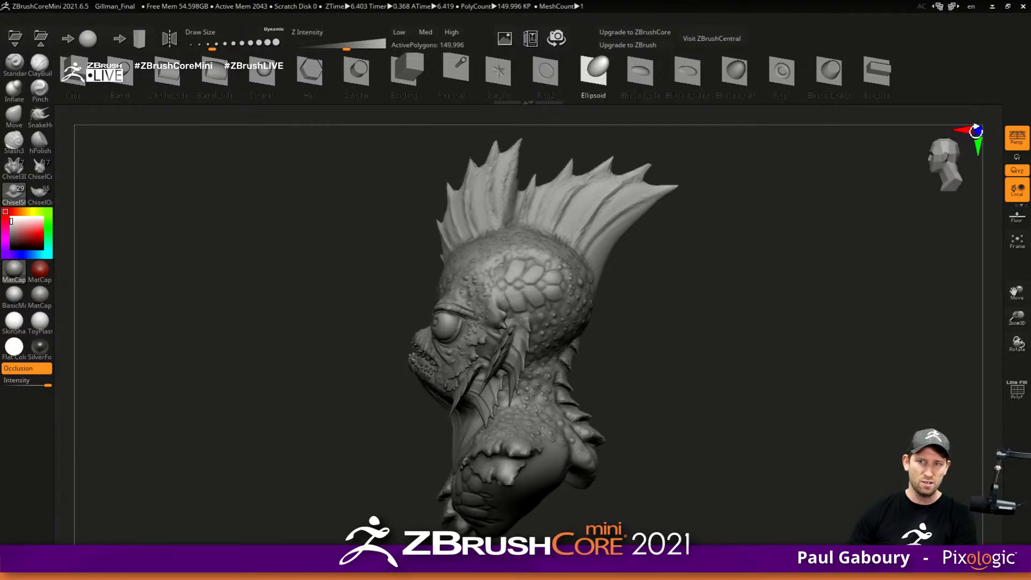
left_click(977, 130)
left_click(977, 131)
left_click(977, 131)
left_click(978, 131)
left_click(979, 130)
left_click(979, 131)
left_click(979, 131)
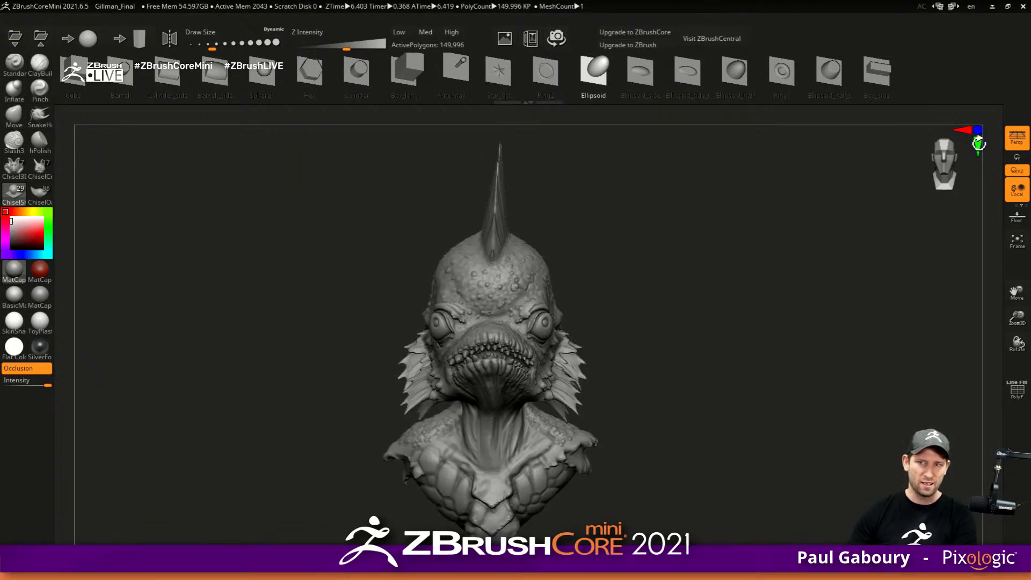
left_click(980, 143)
left_click(980, 144)
left_click(980, 144)
left_click(979, 144)
left_click(979, 144)
left_click(978, 144)
left_click(978, 144)
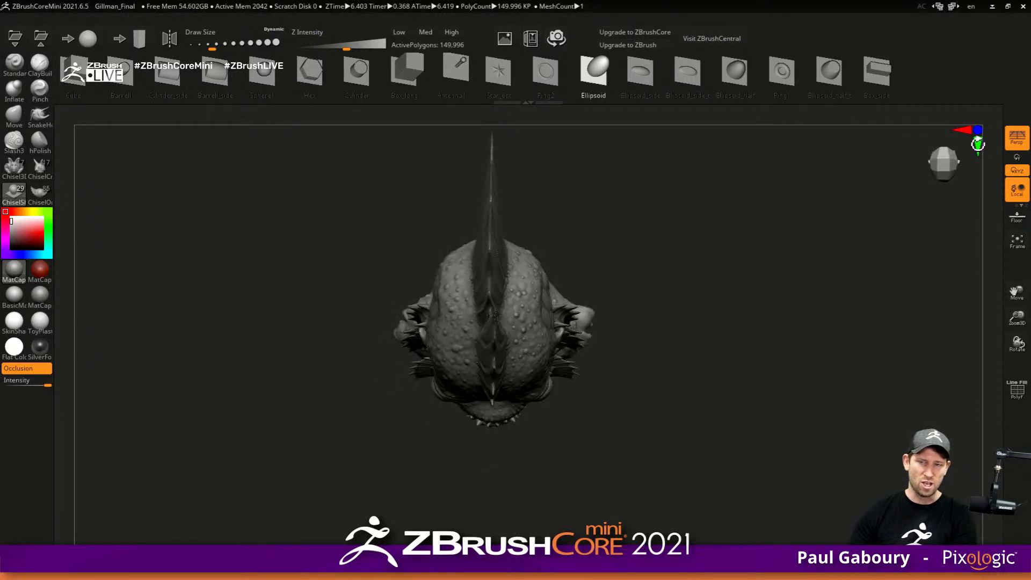
left_click(965, 130)
left_click(965, 129)
left_click(966, 130)
left_click(968, 131)
left_click(971, 131)
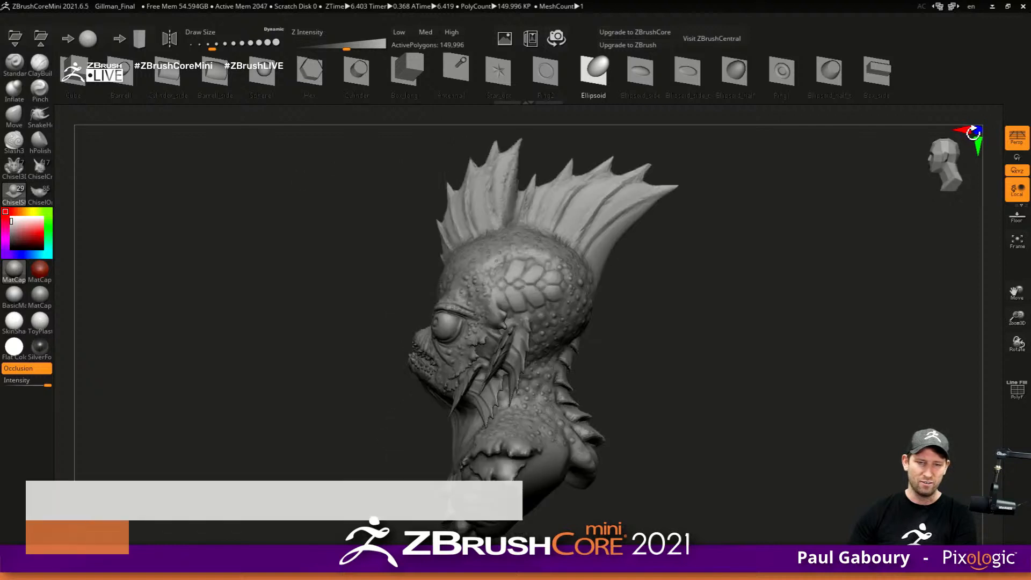
left_click_drag(716, 383, 743, 377)
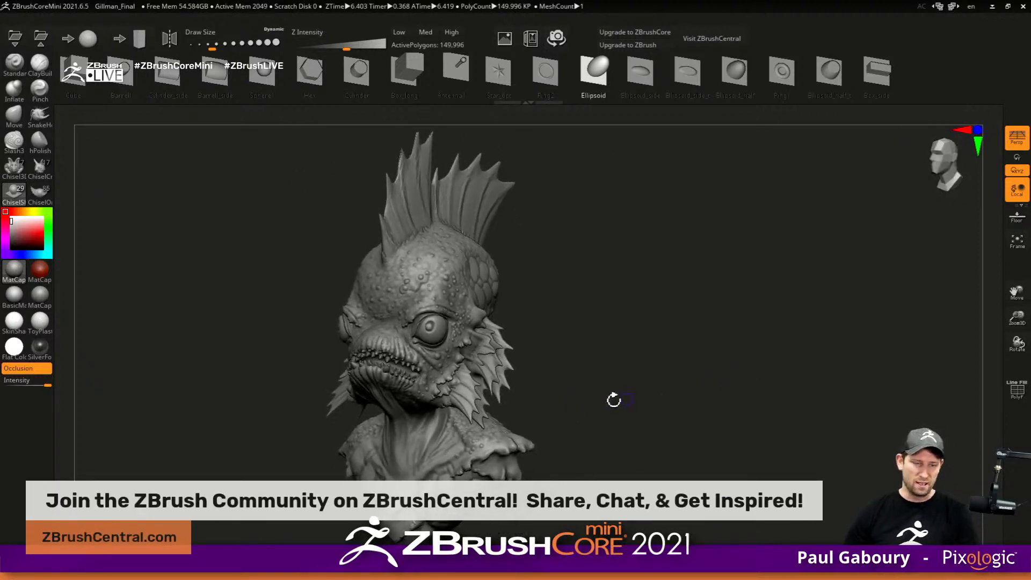
left_click_drag(591, 402, 994, 163, "alt")
left_click_drag(700, 357, 787, 301, "alt")
mouse_move(957, 160)
left_mouse_down()
mouse_move(942, 170)
mouse_move(955, 160)
left_mouse_up()
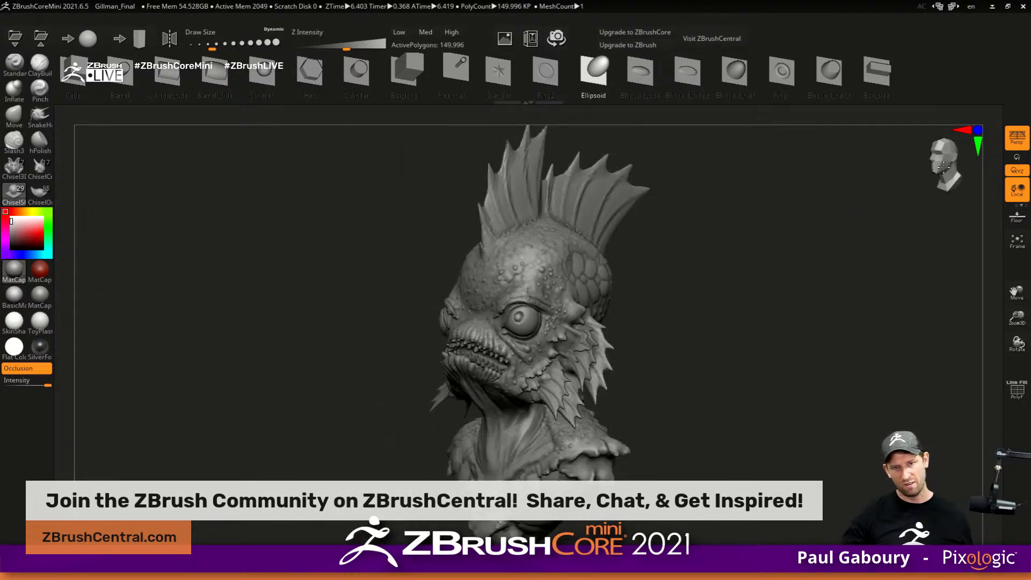
- Record a turntable movie of the bust, reframe the bust and record the turntable again
left_click_drag(707, 366, 661, 360, "alt")
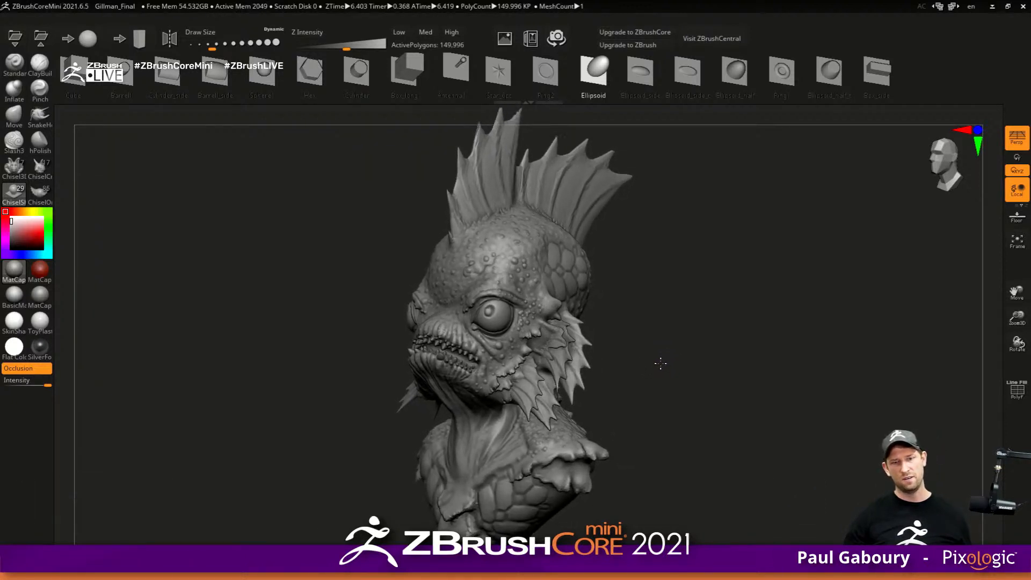
left_click(556, 38)
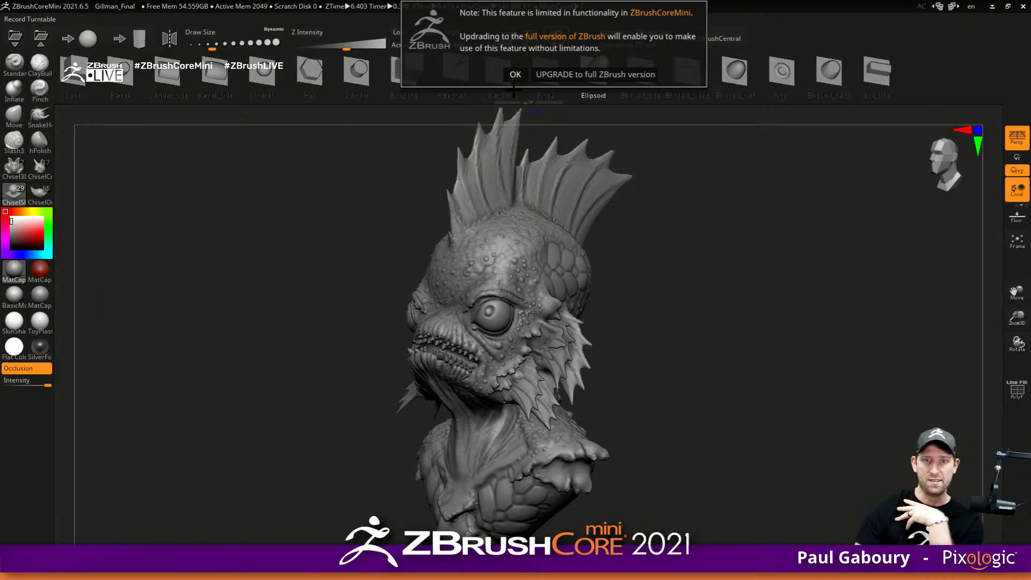
left_click(516, 75)
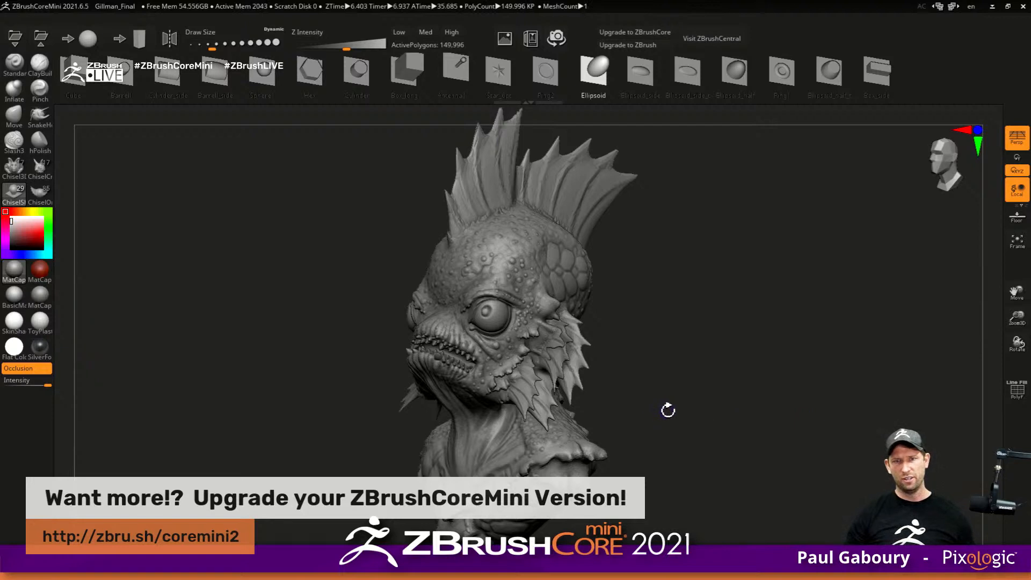
mouse_move(709, 396)
left_mouse_down("alt")
mouse_move(630, 412)
mouse_move(623, 372)
mouse_move(623, 387)
mouse_move(762, 374)
mouse_move(644, 380)
left_mouse_up("alt")
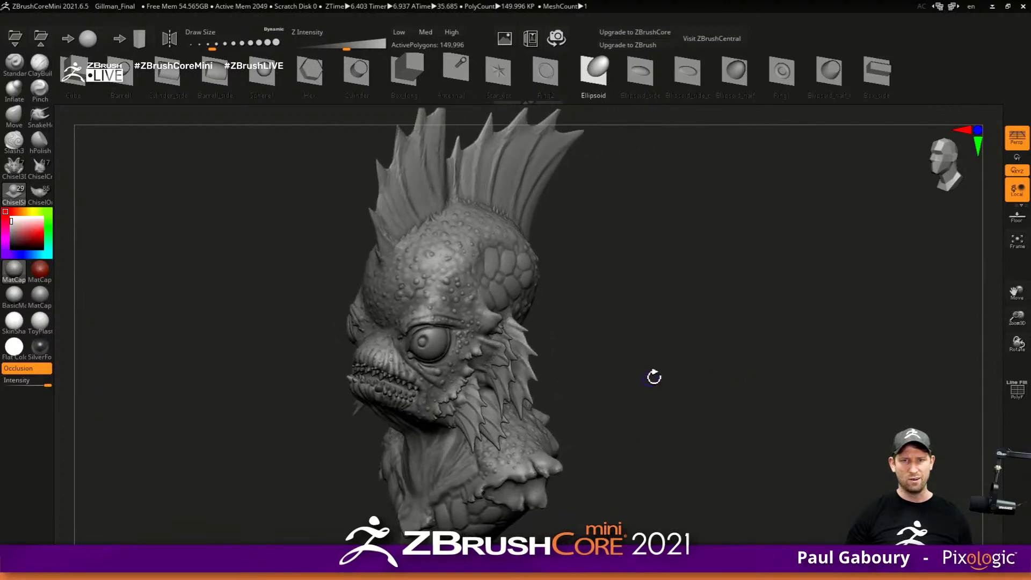
left_click(556, 42)
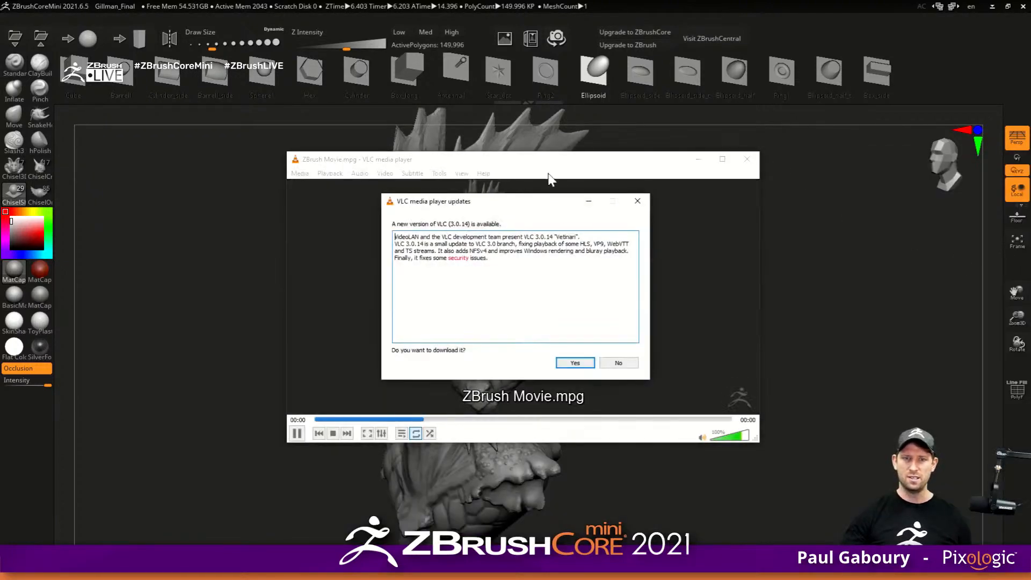
- Decline the VLC update, watch the recorded turntable ZBrush Movie.mpg and close the player
left_click(618, 362)
left_click_drag(550, 164, 438, 120)
left_click_drag(640, 396, 929, 538)
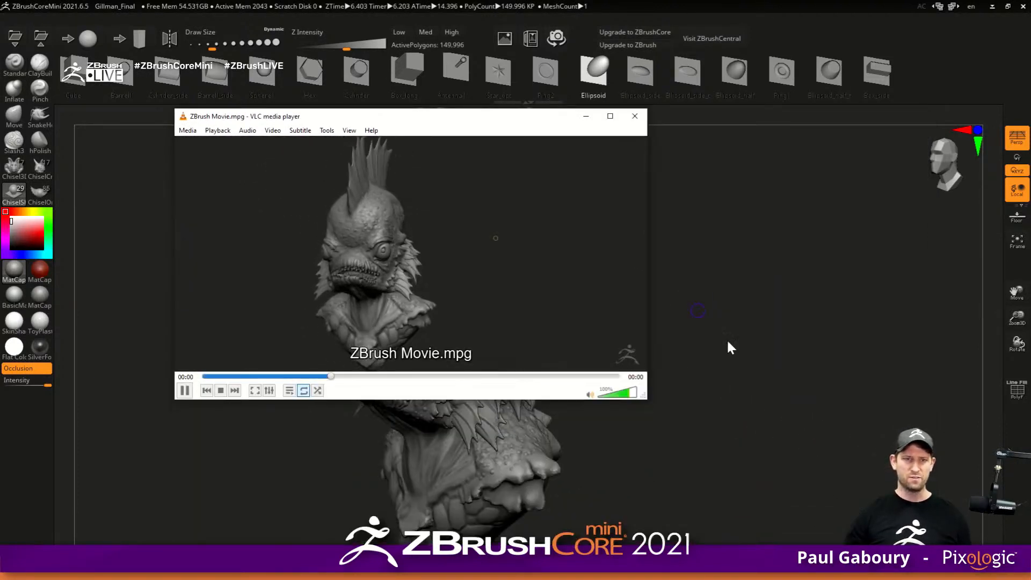
left_click(635, 116)
- Save the project in the Gillman folder as Gillman_Final.gif in iMage3D GIF format
mouse_move(716, 347)
left_mouse_down()
mouse_move(702, 340)
mouse_move(700, 350)
mouse_move(717, 343)
mouse_move(713, 331)
left_mouse_up()
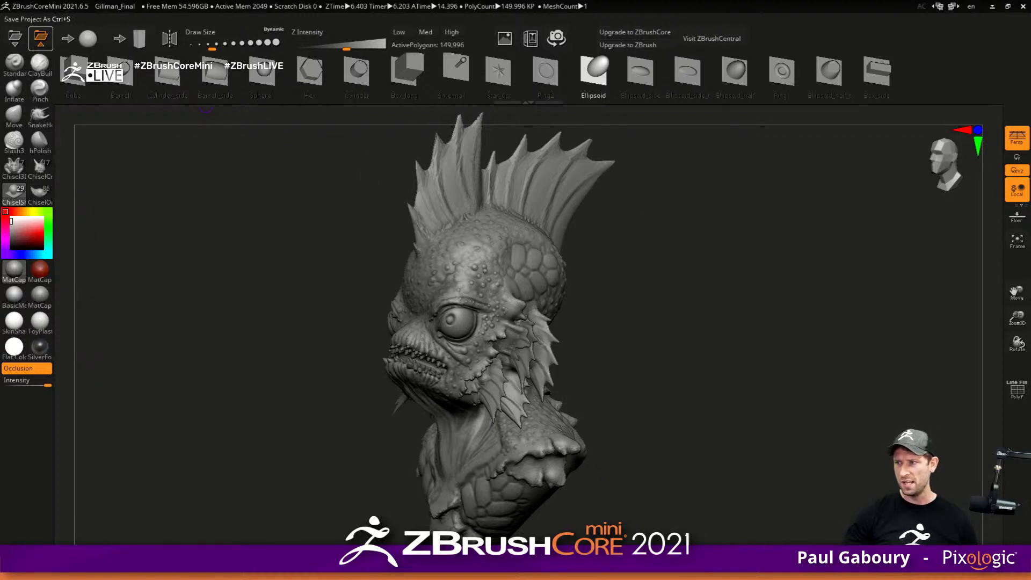
key("ctrl+s")
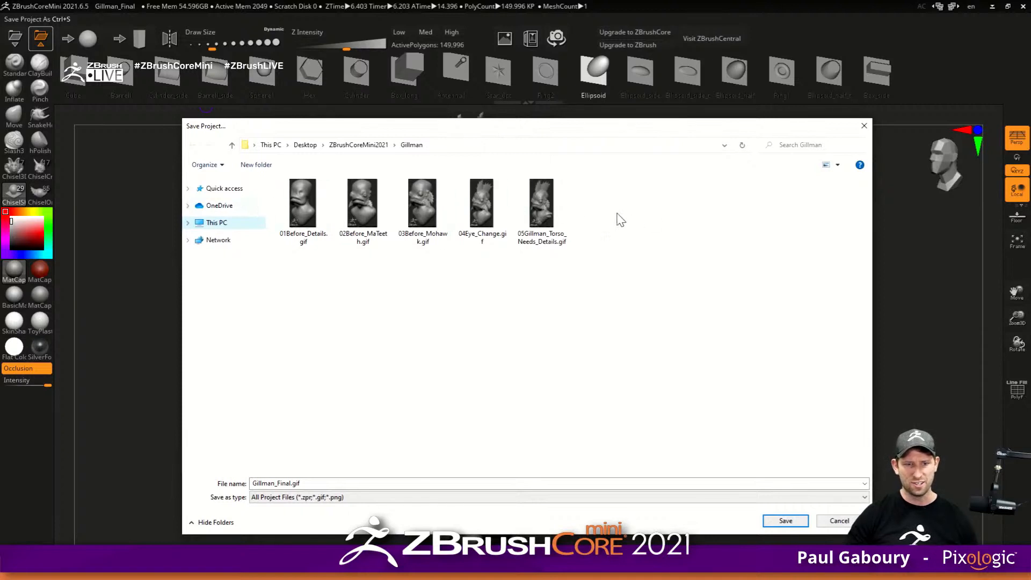
left_click(367, 498)
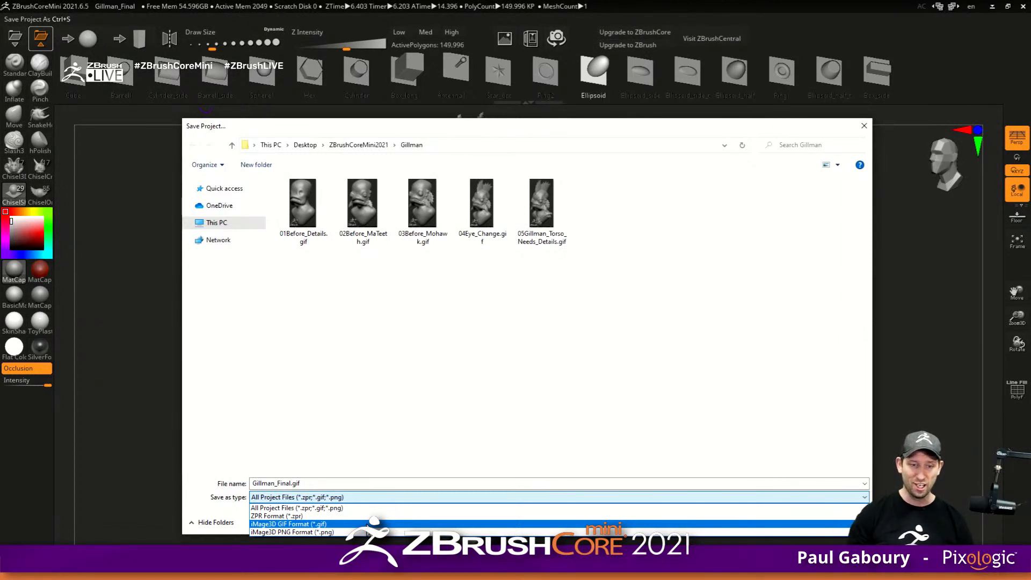
left_click(357, 524)
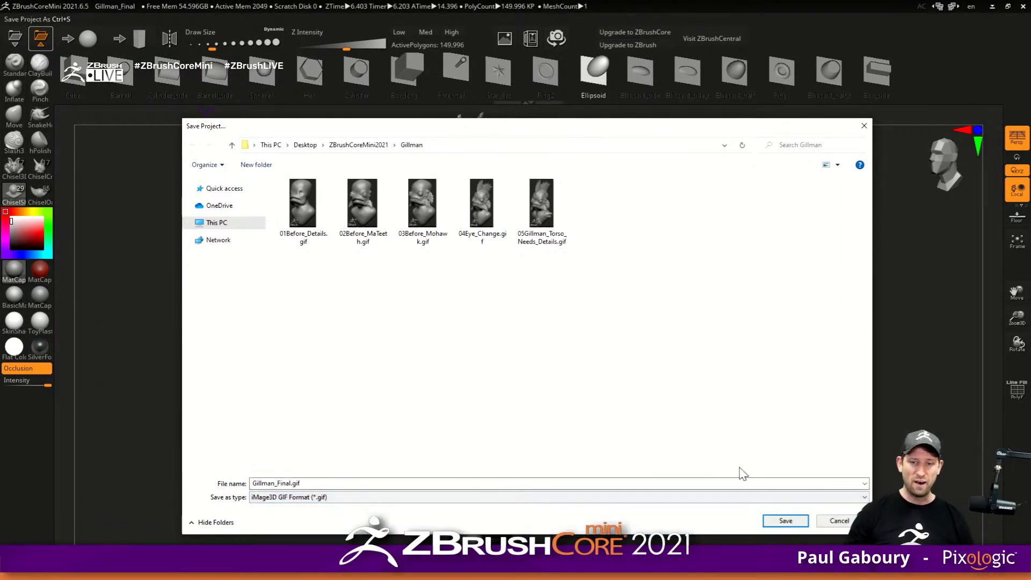
left_click(785, 520)
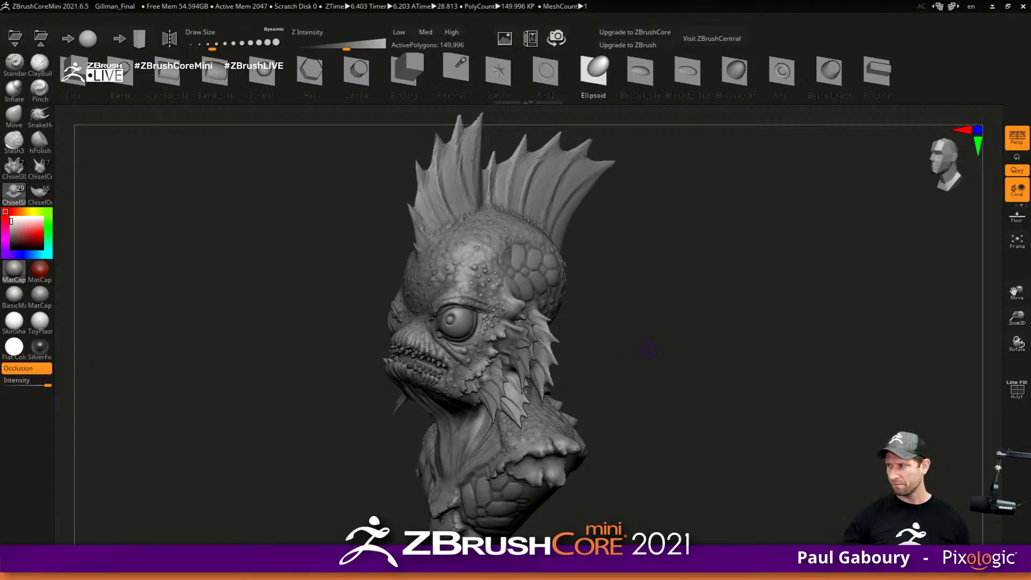
left_click_drag(1030, 110, 557, 83)
left_click_drag(476, 83, 1030, 91)
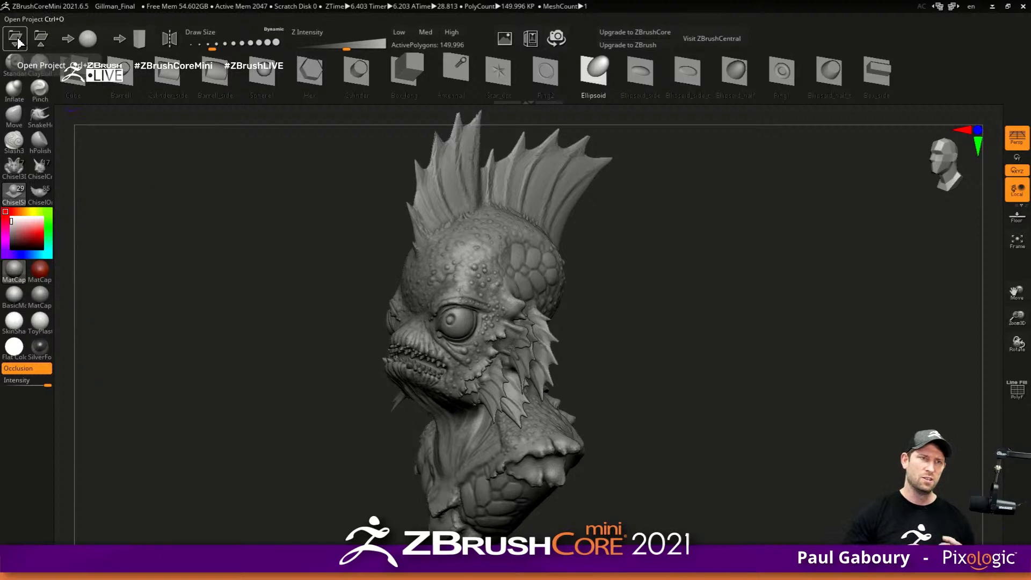
- Save another copy of the project as Gillman_Final.png in iMage3D PNG format
left_click(38, 39)
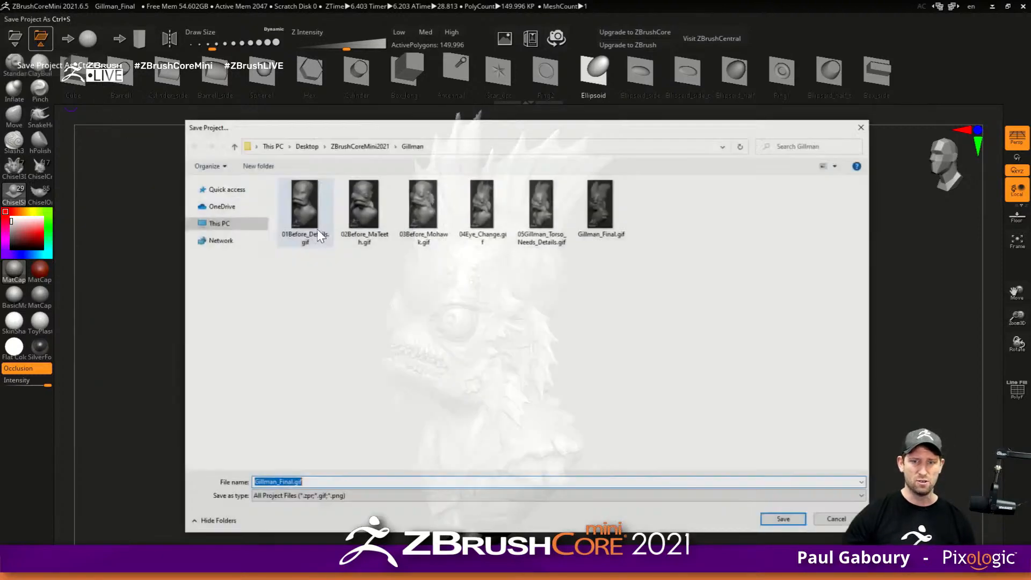
left_click(407, 499)
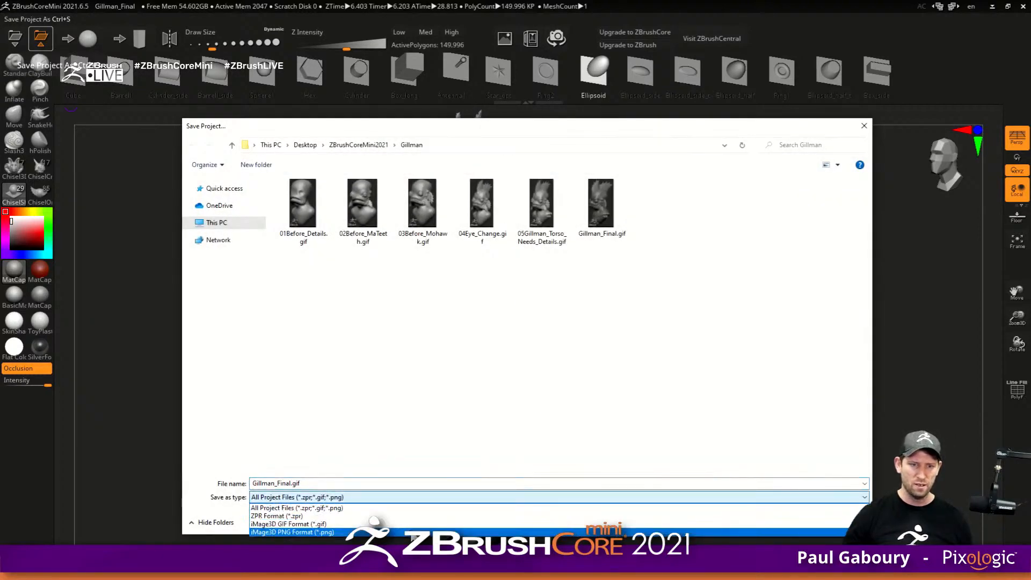
left_click(410, 527)
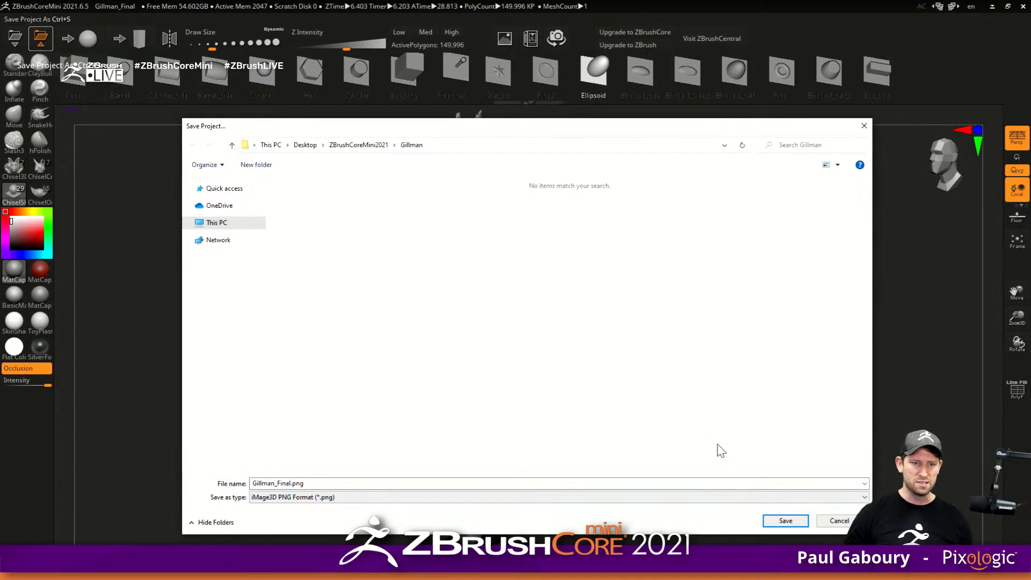
left_click(784, 520)
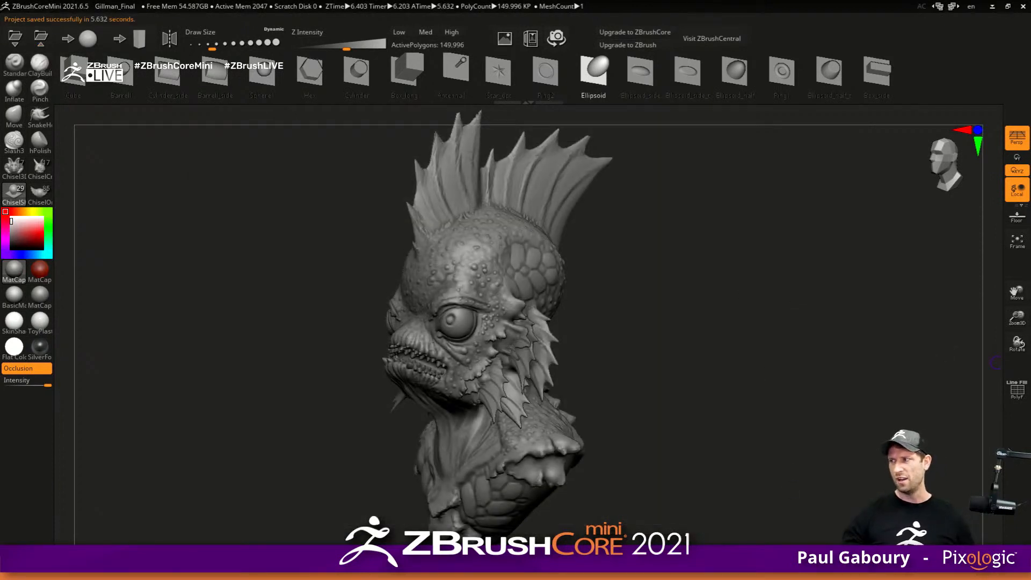
- Examine the saved Gillman_Final GIF and PNG files in the Gillman folder and put the folder window away
left_click_drag(1030, 80, 634, 107)
left_click(670, 207)
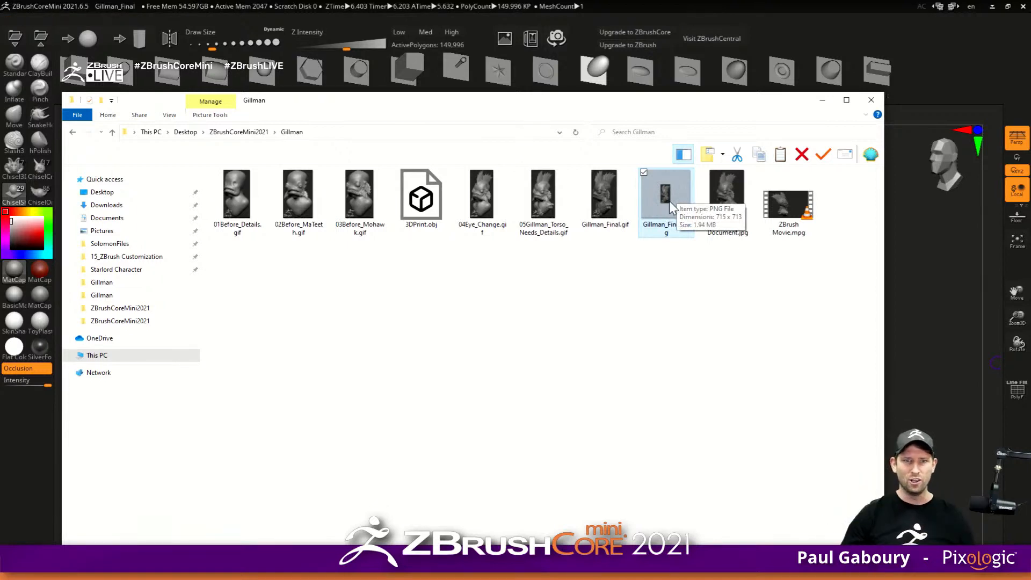
left_click(69, 180)
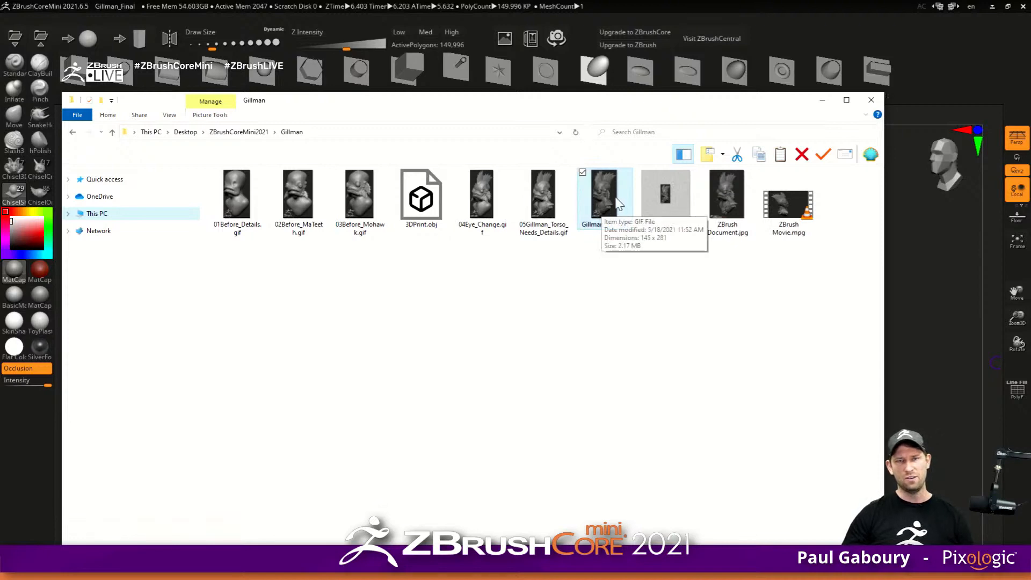
left_click_drag(517, 105, 1030, 139)
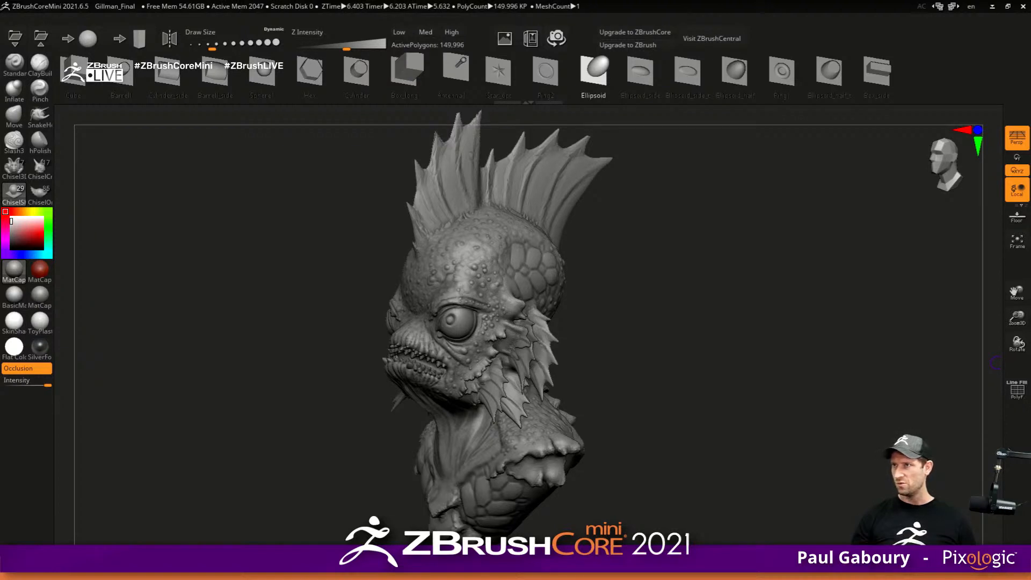
- Replace the Gillman bust in the workspace with a new stone block for sculpting
mouse_move(674, 358)
left_mouse_down()
mouse_move(681, 340)
mouse_move(716, 345)
mouse_move(674, 343)
left_mouse_up()
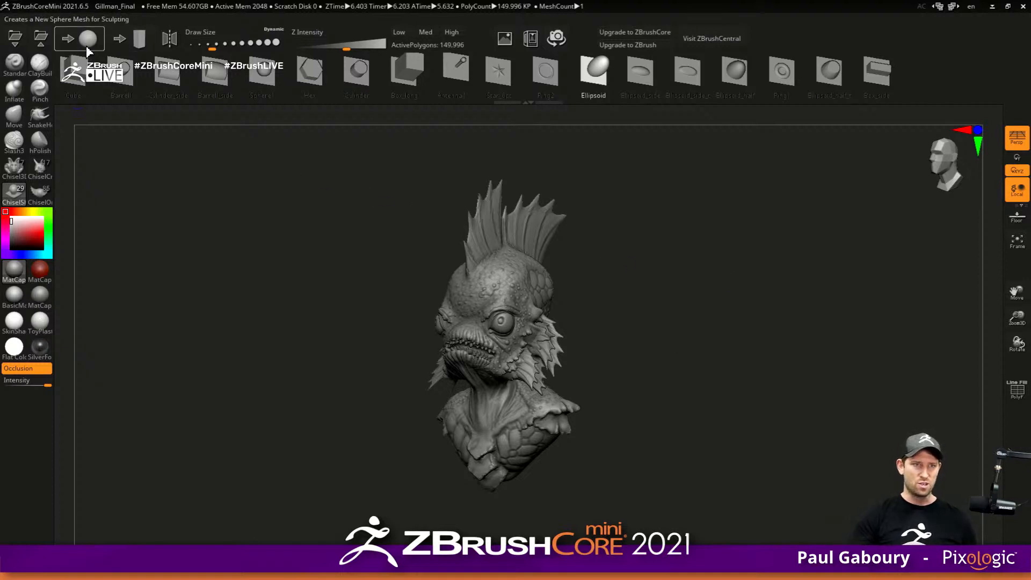
left_click(129, 47)
left_click(561, 334)
mouse_move(626, 329)
left_mouse_down()
mouse_move(557, 333)
mouse_move(525, 310)
mouse_move(520, 267)
mouse_move(527, 297)
mouse_move(540, 297)
left_mouse_up()
- Build up clay around the upper part of the stone with an adjusted ClayBuildup brush
left_click(39, 64)
key("s")
mouse_move(536, 286)
right_mouse_down("alt")
mouse_move(528, 322)
mouse_move(509, 313)
right_mouse_up("alt")
mouse_move(506, 316)
left_mouse_down("alt")
mouse_move(422, 290)
mouse_move(404, 309)
mouse_move(441, 370)
mouse_move(397, 364)
mouse_move(396, 387)
left_mouse_up("alt")
right_click_drag(392, 387, 467, 382)
mouse_move(467, 382)
left_mouse_down("shift")
mouse_move(401, 399)
mouse_move(496, 298)
mouse_move(487, 305)
mouse_move(467, 274)
mouse_move(502, 306)
mouse_move(504, 329)
left_mouse_up("shift")
mouse_move(507, 365)
left_mouse_down()
mouse_move(485, 376)
mouse_move(482, 322)
left_mouse_up()
- Smooth the upper stone and add more clay with a resized brush to round out the head
mouse_move(500, 278)
left_mouse_down("shift")
mouse_move(483, 288)
mouse_move(519, 320)
left_mouse_up("shift")
left_click_drag(510, 270, 498, 320, "shift")
mouse_move(497, 320)
right_mouse_down()
mouse_move(539, 328)
mouse_move(508, 299)
right_mouse_up()
key("s")
mouse_move(494, 280)
left_mouse_down()
mouse_move(505, 279)
mouse_move(451, 247)
mouse_move(449, 258)
left_mouse_up()
right_click_drag(449, 258, 467, 292)
mouse_move(476, 263)
left_mouse_down("shift")
mouse_move(424, 327)
mouse_move(421, 381)
mouse_move(513, 376)
mouse_move(492, 374)
left_mouse_up("shift")
right_click_drag(491, 373, 533, 292, "shift")
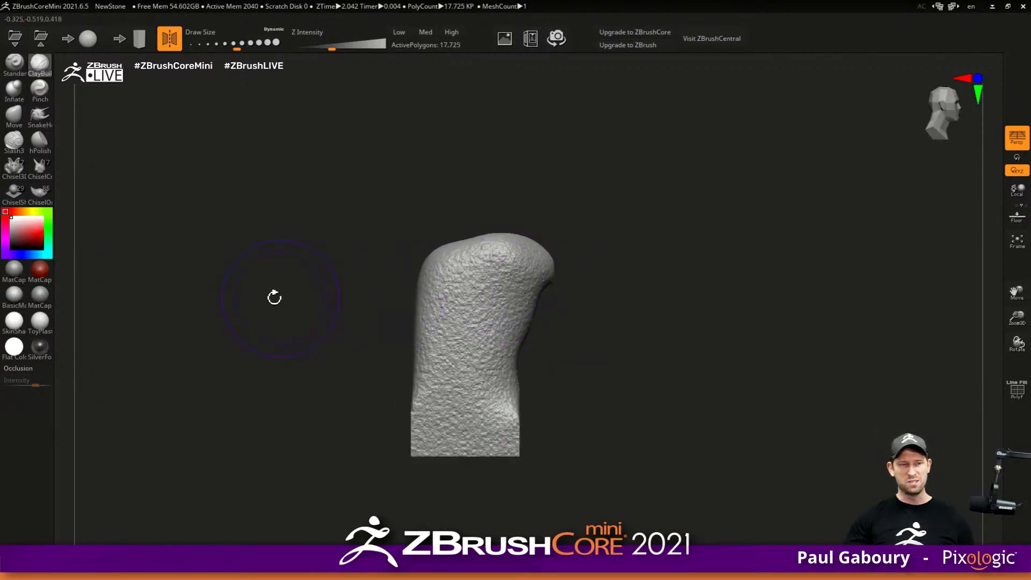
- Pull the top of the stone forward into a large bulging head with an enlarged Move brush
left_click(14, 114)
key("s")
mouse_move(514, 242)
left_mouse_down()
mouse_move(556, 213)
mouse_move(597, 258)
mouse_move(614, 231)
mouse_move(603, 207)
mouse_move(574, 199)
left_mouse_up()
left_click_drag(589, 275, 598, 289)
mouse_move(645, 247)
left_mouse_down("shift")
mouse_move(667, 224)
mouse_move(618, 188)
left_mouse_up("shift")
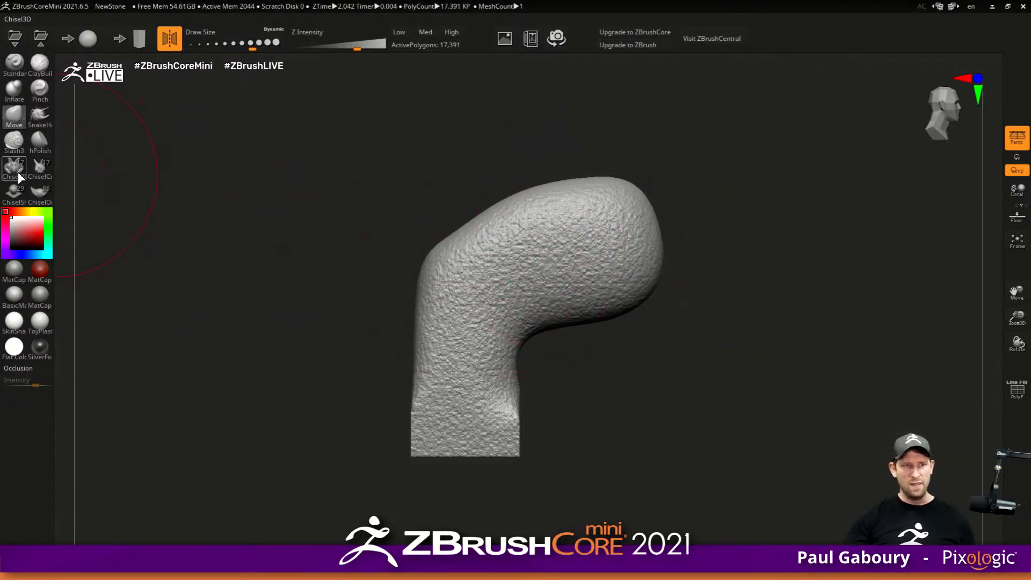
- Pull a mirrored pair of arms out of the body below the head with a smaller SnakeHook brush, undoing the unmirrored attempt
left_click(39, 116)
key("x")
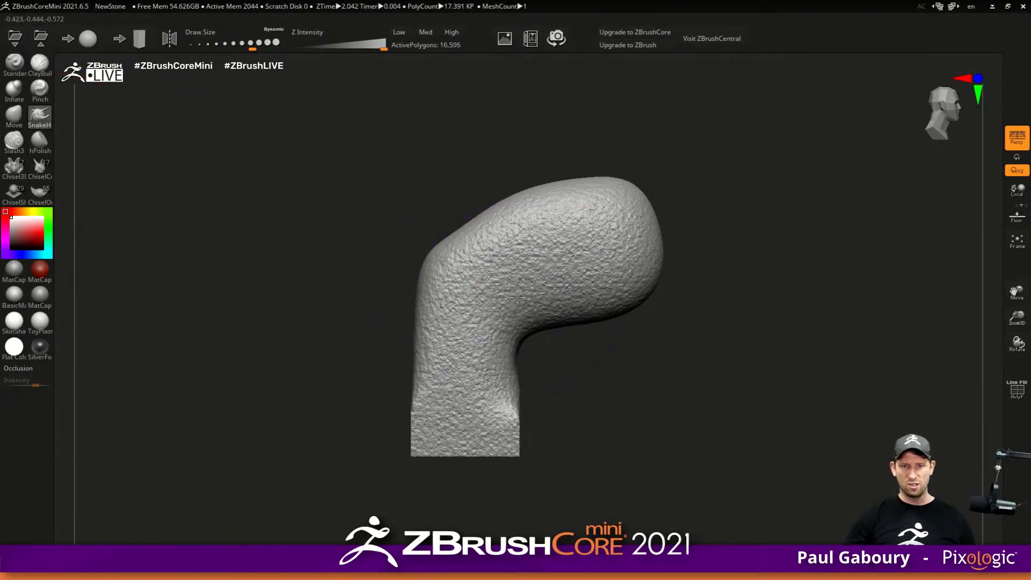
key("s")
left_click_drag(521, 296, 504, 296)
right_click_drag(585, 303, 527, 317)
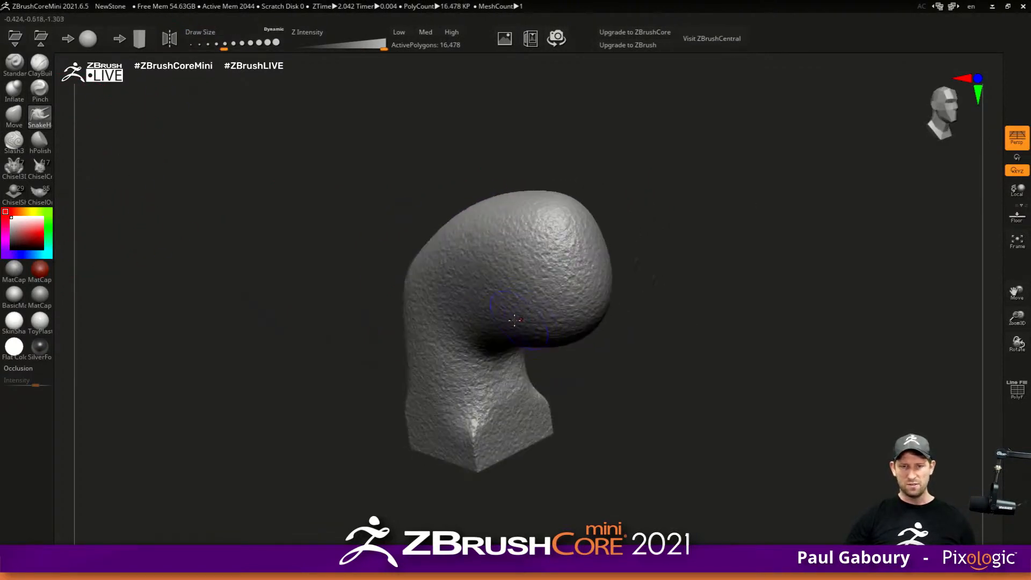
left_click_drag(500, 324, 466, 371)
left_click_drag(553, 404, 536, 354)
key("ctrl+z")
key("x")
right_click_drag(492, 322, 455, 316)
mouse_move(456, 316)
left_mouse_down()
mouse_move(482, 327)
mouse_move(532, 387)
left_mouse_up()
right_click_drag(531, 387, 474, 363)
- Draw small fingers out of the arm ends with a reduced SnakeHook brush to form hands
key("s")
mouse_move(474, 364)
left_mouse_down()
mouse_move(460, 364)
mouse_move(468, 422)
left_mouse_up()
key("s")
left_click(482, 386)
right_click_drag(494, 399, 421, 414)
right_click_drag(357, 414, 327, 407, "ctrl")
mouse_move(280, 398)
left_mouse_down()
mouse_move(318, 424)
mouse_move(292, 466)
mouse_move(320, 481)
left_mouse_up()
right_click_drag(321, 478, 620, 360, "ctrl")
mouse_move(624, 353)
left_mouse_down()
mouse_move(615, 366)
mouse_move(619, 345)
left_mouse_up()
right_click_drag(589, 290, 564, 322, "ctrl")
mouse_move(564, 322)
right_mouse_down("shift")
mouse_move(544, 350)
mouse_move(509, 355)
mouse_move(534, 356)
right_mouse_up("shift")
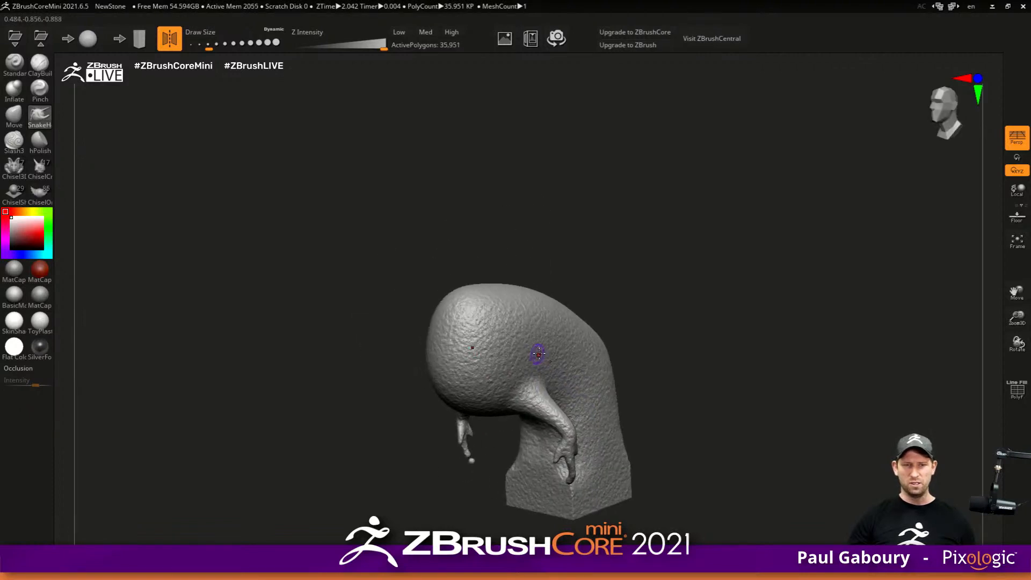
- Try to add the Animal_Fin01 chisel shape to the side of the body
left_click(39, 193)
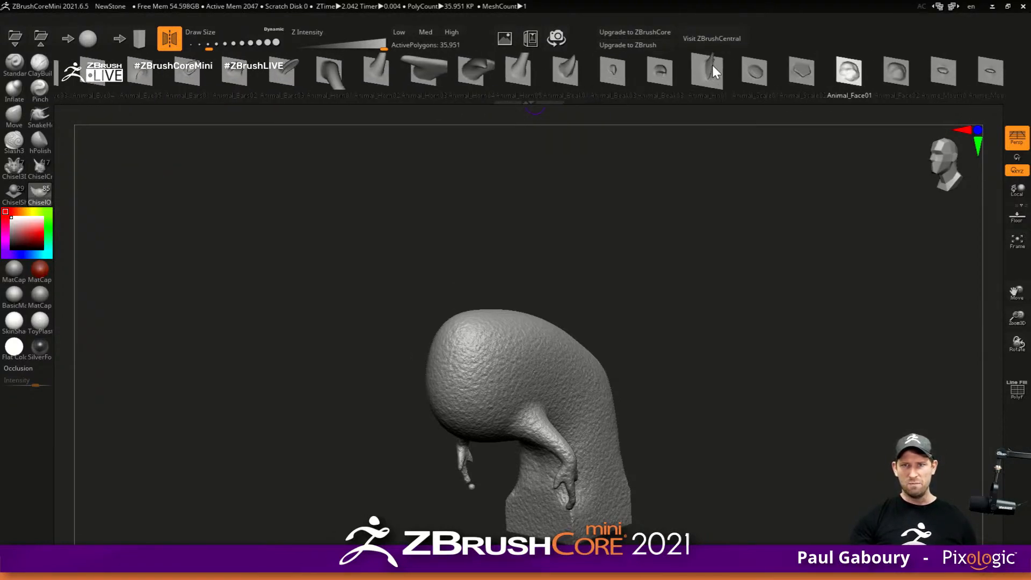
left_click(707, 70)
left_click_drag(546, 384, 650, 400)
key("ctrl+z")
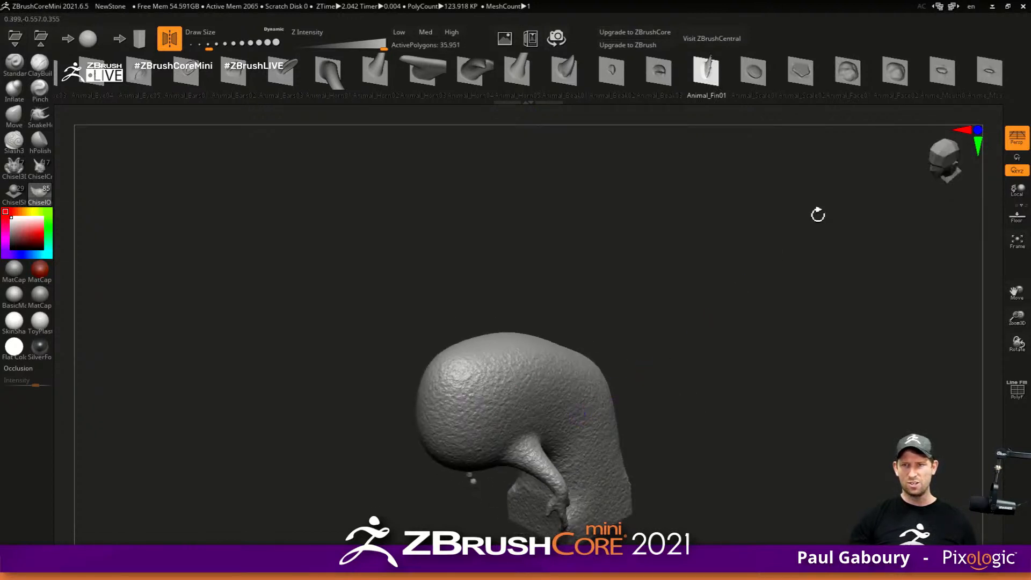
- Add organic chisel details, including the Fungus02 shape, along the side of the neck
left_click(738, 80)
right_click_drag(603, 375, 501, 380)
mouse_move(490, 370)
left_mouse_down()
mouse_move(489, 349)
mouse_move(558, 327)
left_mouse_up()
left_click_drag(483, 381, 540, 350)
right_click_drag(540, 350, 562, 357)
left_click(770, 72)
left_click_drag(529, 417, 543, 350)
mouse_move(539, 433)
right_mouse_down("ctrl")
mouse_move(539, 449)
mouse_move(621, 415)
mouse_move(538, 405)
mouse_move(536, 382)
mouse_move(509, 350)
right_mouse_up("ctrl")
right_click_drag(509, 350, 545, 396, "ctrl")
mouse_move(621, 381)
right_mouse_down("alt")
mouse_move(587, 393)
mouse_move(588, 379)
right_mouse_up("alt")
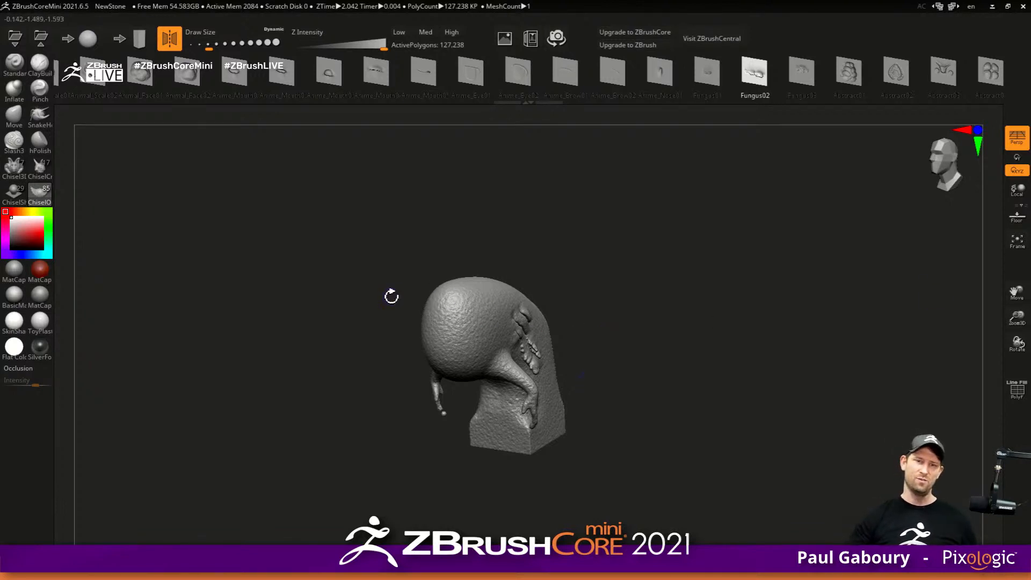
- Turn symmetry off and try the Animal_Face01 shape on the front of the head
left_click_drag(154, 71, 603, 66)
left_click_drag(582, 115, 520, 179, "shift")
key("x")
mouse_move(644, 268)
left_mouse_down()
mouse_move(570, 301)
mouse_move(669, 326)
left_mouse_up()
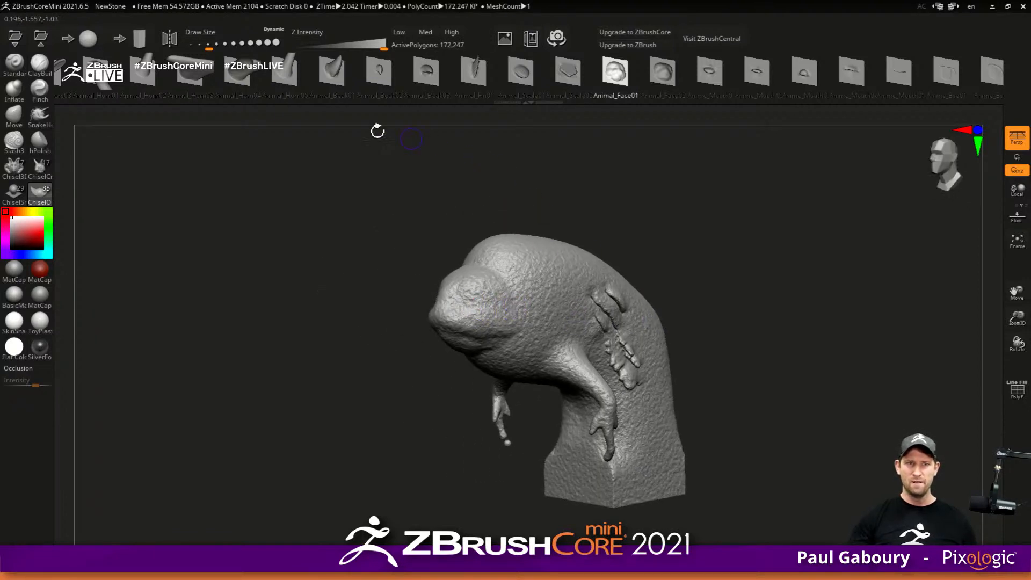
left_click(193, 78)
key("ctrl+z")
- Draw the Animal_Horn03 shape out of the front of the head as a long beak and smooth it
left_click_drag(460, 295, 553, 294, "shift")
mouse_move(627, 284)
left_mouse_down()
mouse_move(634, 239)
mouse_move(624, 263)
mouse_move(620, 216)
left_mouse_up()
key("ctrl+z")
mouse_move(677, 365)
right_mouse_down("ctrl")
mouse_move(677, 308)
mouse_move(601, 338)
mouse_move(591, 387)
right_mouse_up("ctrl")
key("s")
mouse_move(484, 333)
left_mouse_down()
mouse_move(502, 333)
mouse_move(461, 304)
left_mouse_up()
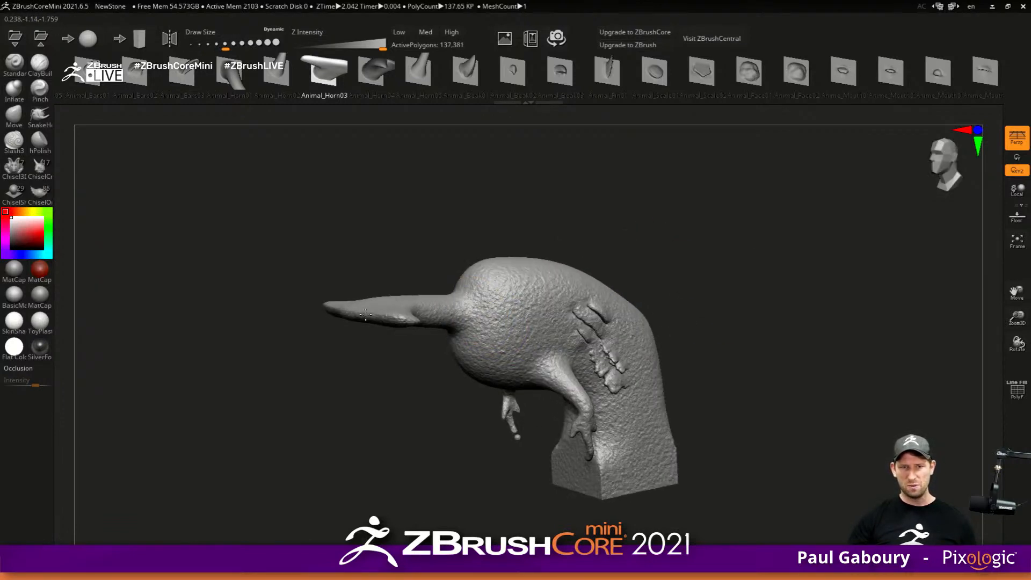
left_click_drag(398, 320, 409, 319, "shift")
mouse_move(495, 333)
right_mouse_down("ctrl")
mouse_move(494, 304)
mouse_move(483, 361)
mouse_move(464, 355)
right_mouse_up("ctrl")
- With symmetry on, replace a trial Animal_Eye04 shape on the head with mirrored Animal_Eye05 eyes
right_click_drag(244, 105, 236, 88, "ctrl")
mouse_move(229, 77)
left_mouse_down()
mouse_move(191, 76)
mouse_move(481, 73)
left_mouse_up()
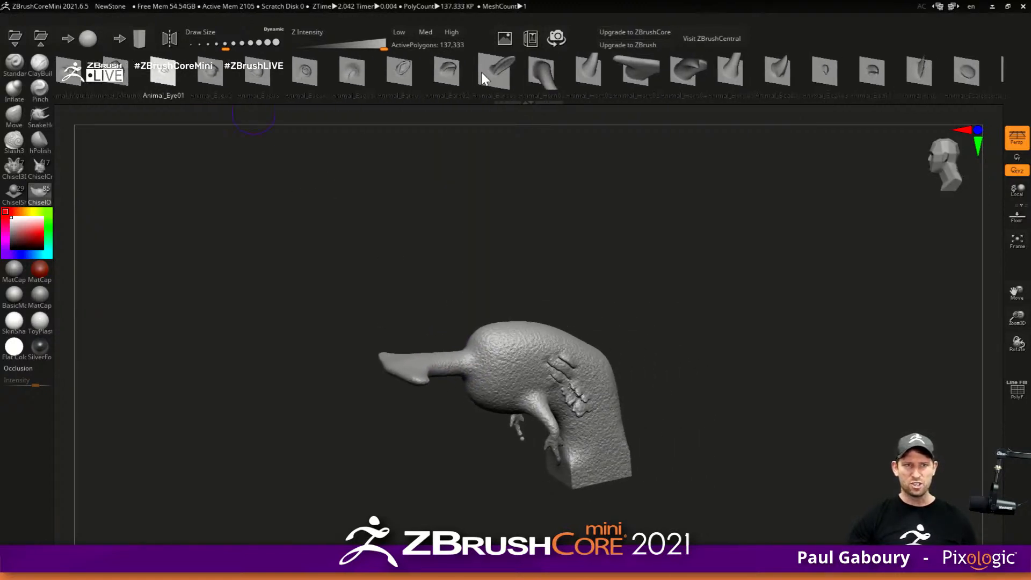
left_click(346, 73)
right_click_drag(497, 368, 442, 345, "ctrl")
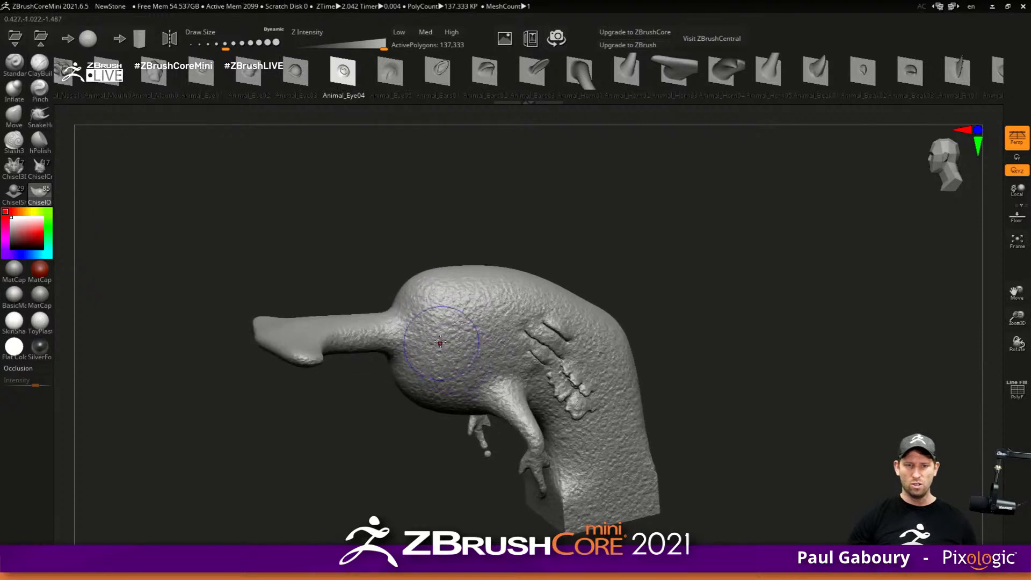
key("x")
left_click_drag(440, 333, 499, 352)
mouse_move(499, 351)
right_mouse_down("ctrl")
mouse_move(421, 340)
mouse_move(487, 369)
mouse_move(451, 333)
right_mouse_up("ctrl")
key("ctrl+z")
left_click(395, 72)
left_click_drag(437, 319, 458, 239)
mouse_move(458, 239)
right_mouse_down()
mouse_move(424, 244)
mouse_move(440, 237)
right_mouse_up()
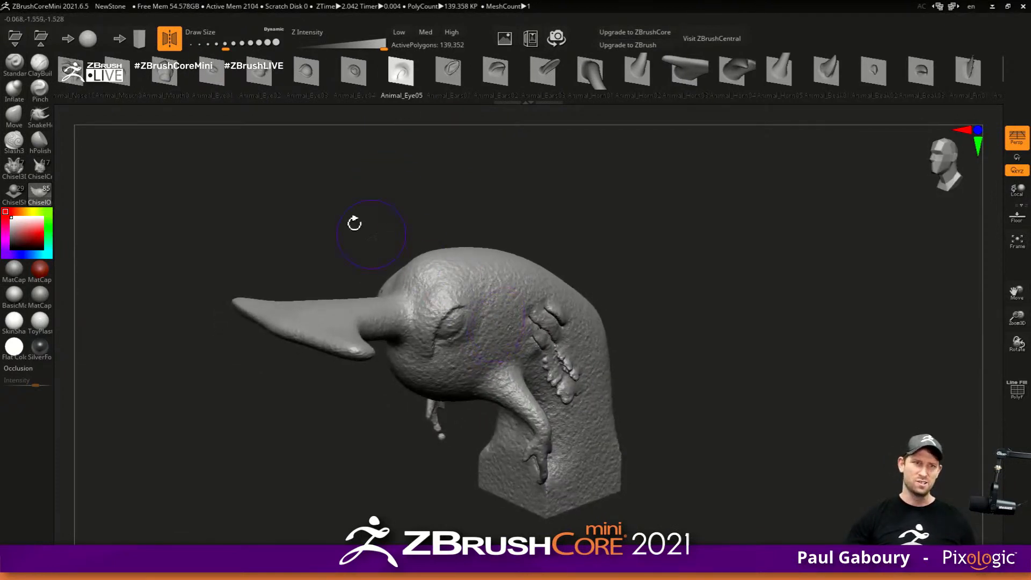
- Try to add the Animal_Nose07 shape to the side of the head behind the eye
left_click_drag(112, 80, 381, 90)
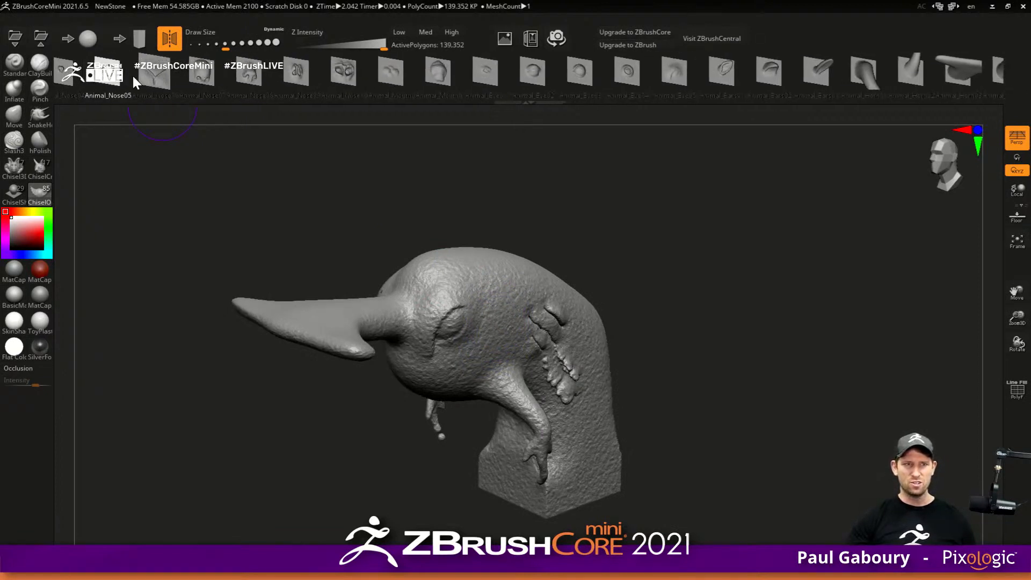
left_click(195, 78)
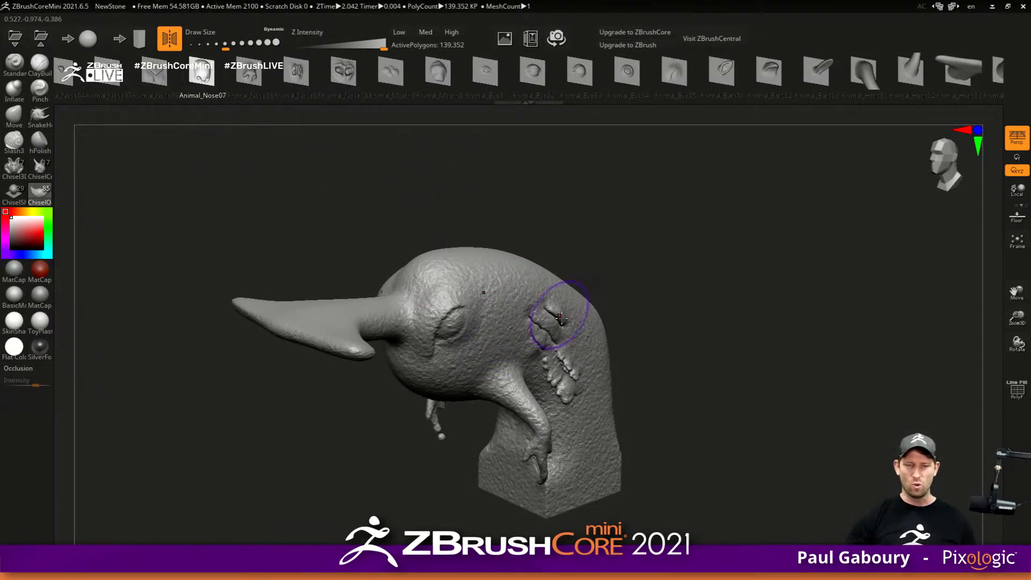
left_click_drag(499, 320, 515, 278)
mouse_move(516, 278)
right_mouse_down()
mouse_move(536, 313)
mouse_move(471, 306)
mouse_move(591, 363)
mouse_move(613, 346)
right_mouse_up()
key("ctrl+z")
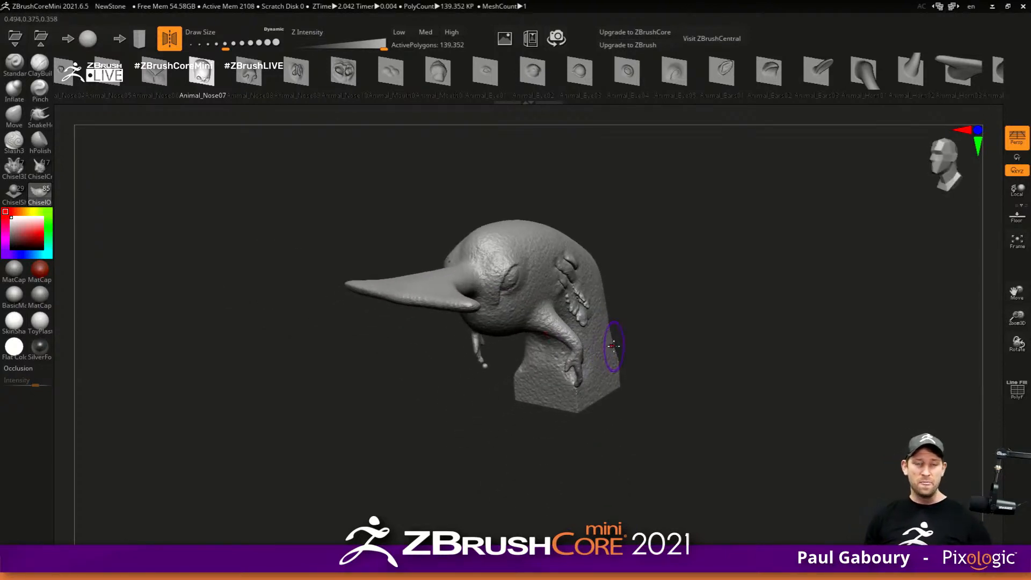
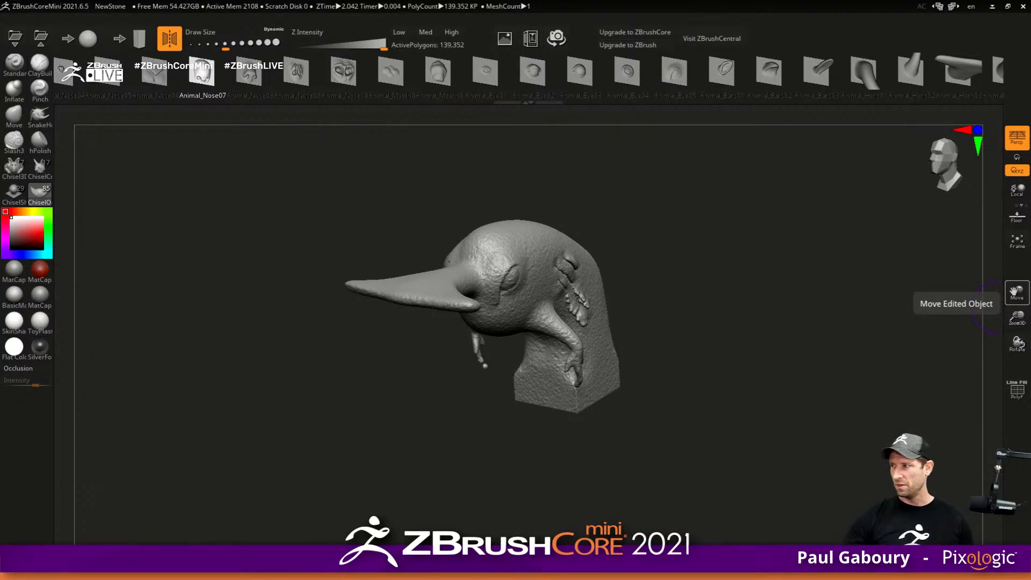
key("alt+Tab")
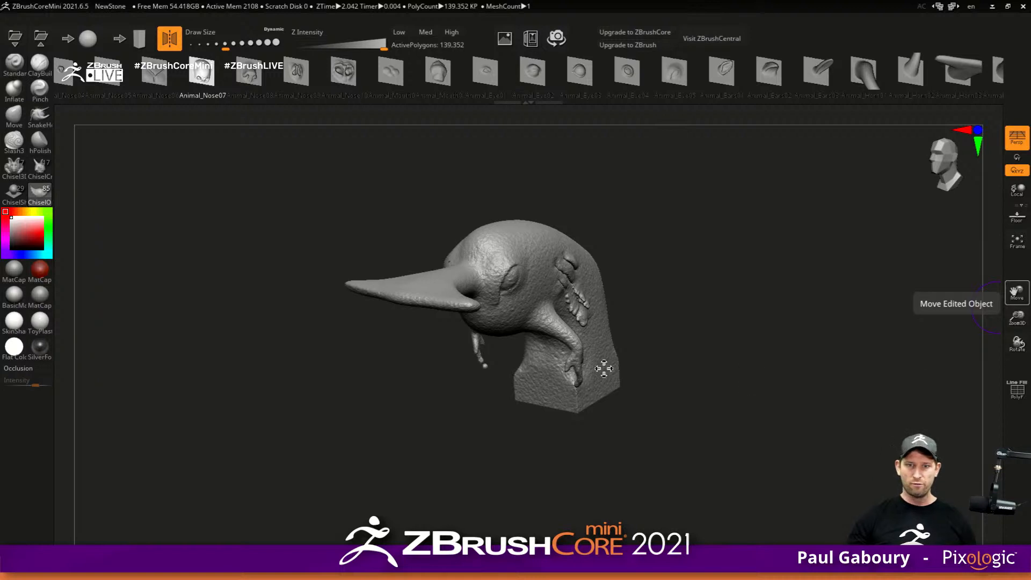
left_click_drag(720, 368, 596, 392, "alt")
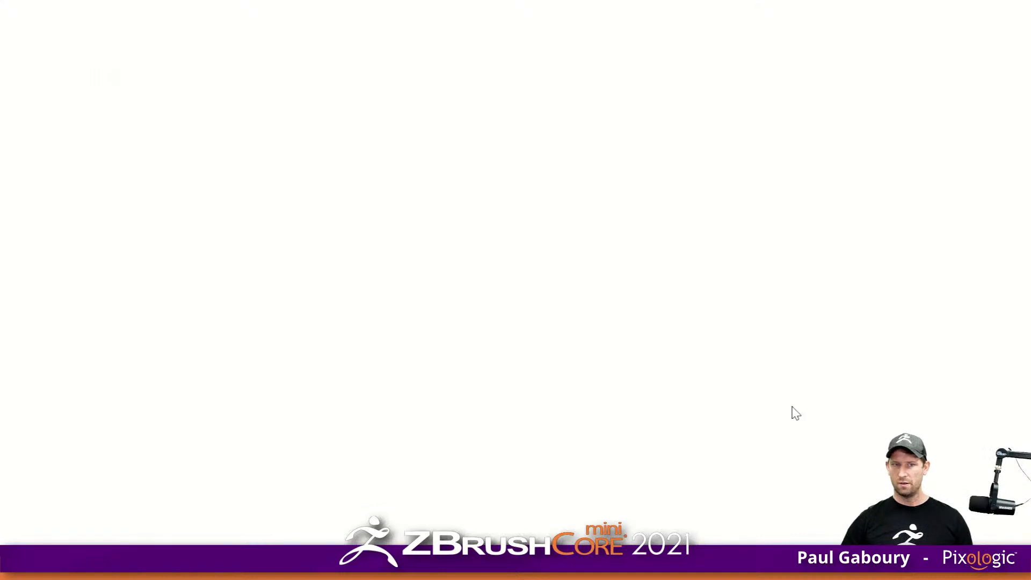
type("https://www.zbrushcentral.com/t/image3d-community-expo/373341")
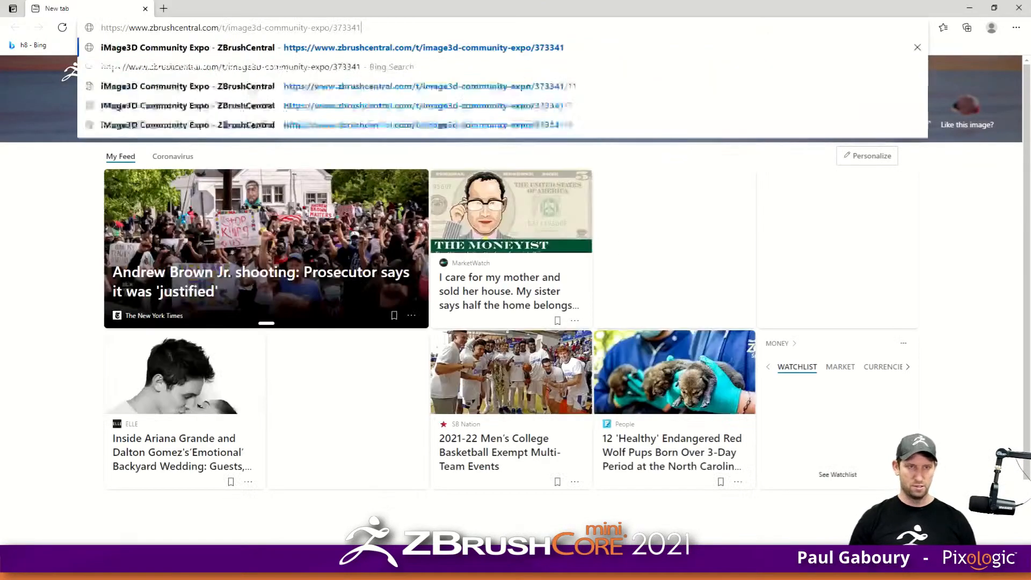
key("Return")
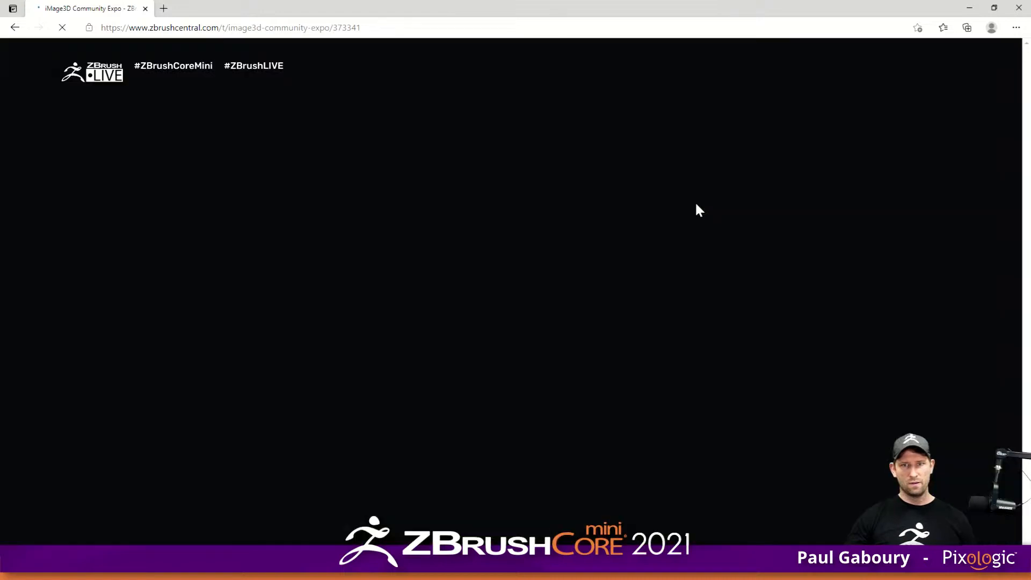
scroll(424, 210, "down", 5)
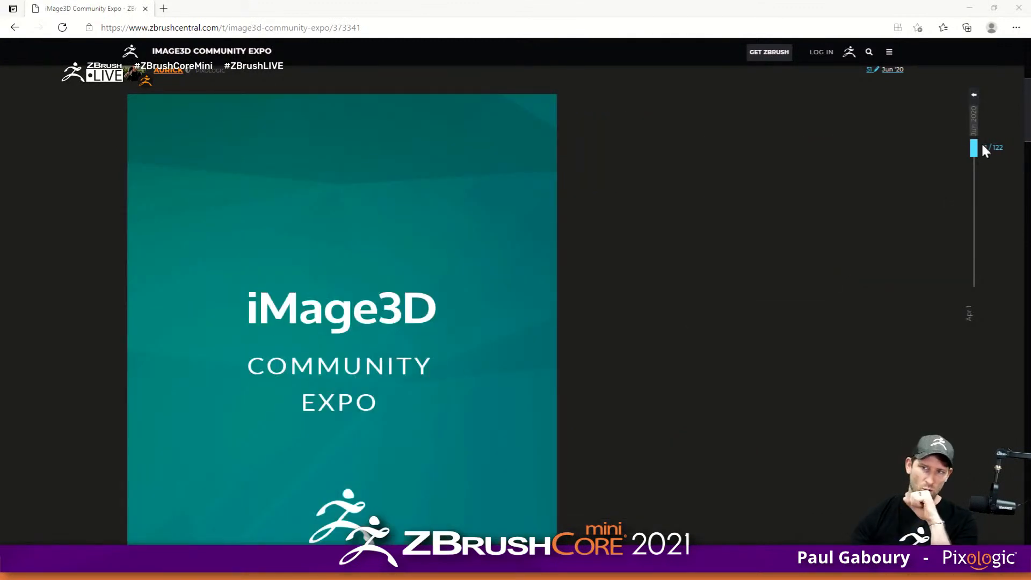
left_click_drag(970, 148, 976, 176)
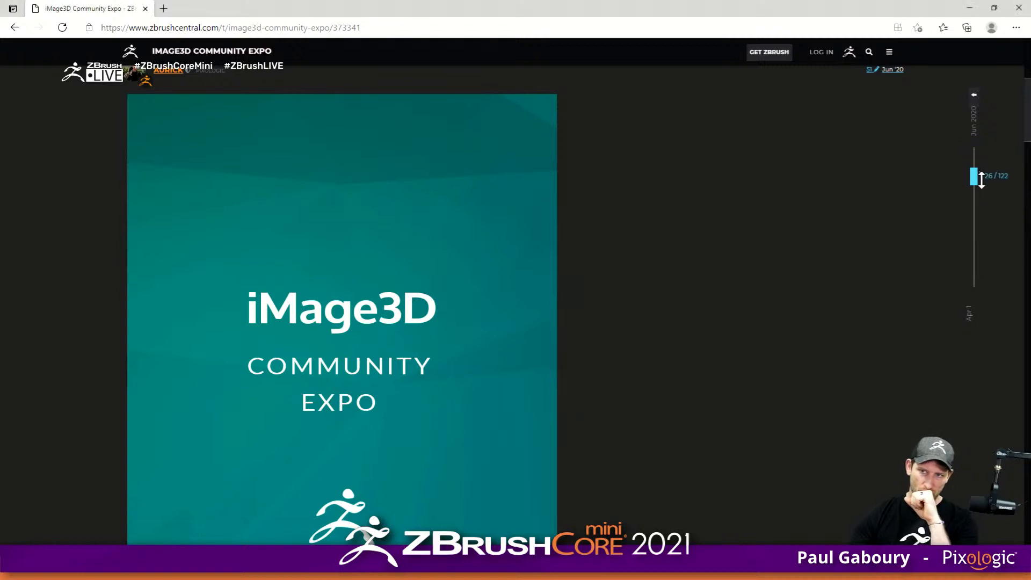
left_click_drag(974, 180, 975, 176)
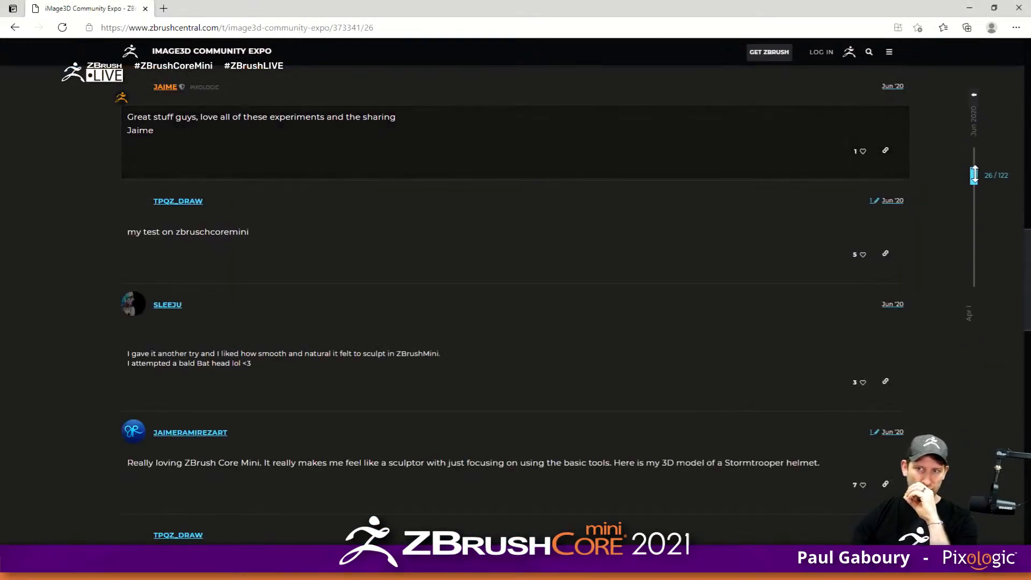
left_click_drag(976, 180, 974, 173)
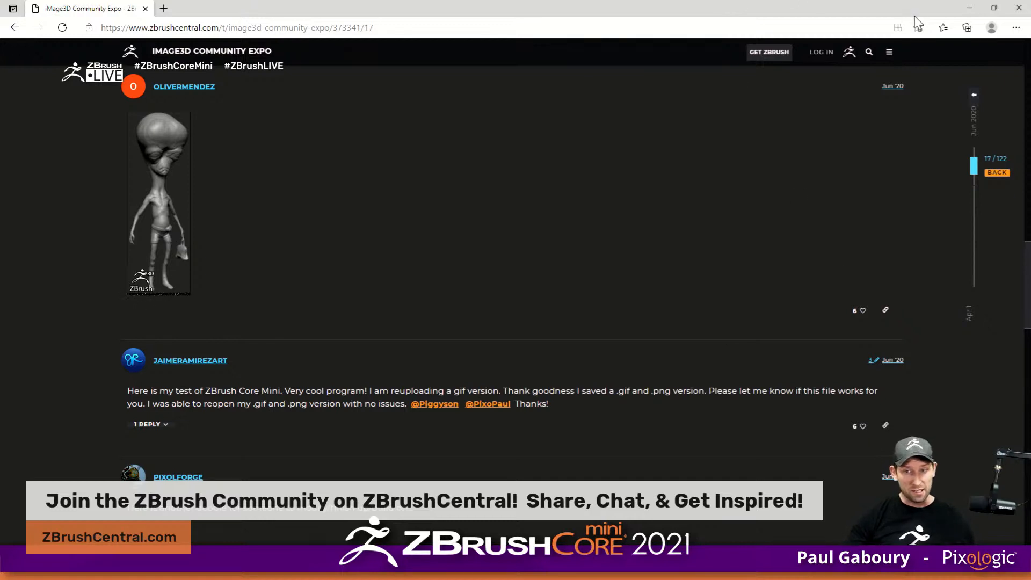
- Open the Pixologic ZBrush YouTube channel at youtube.com/zbrushatpixologic and look over its home page
left_click(783, 26)
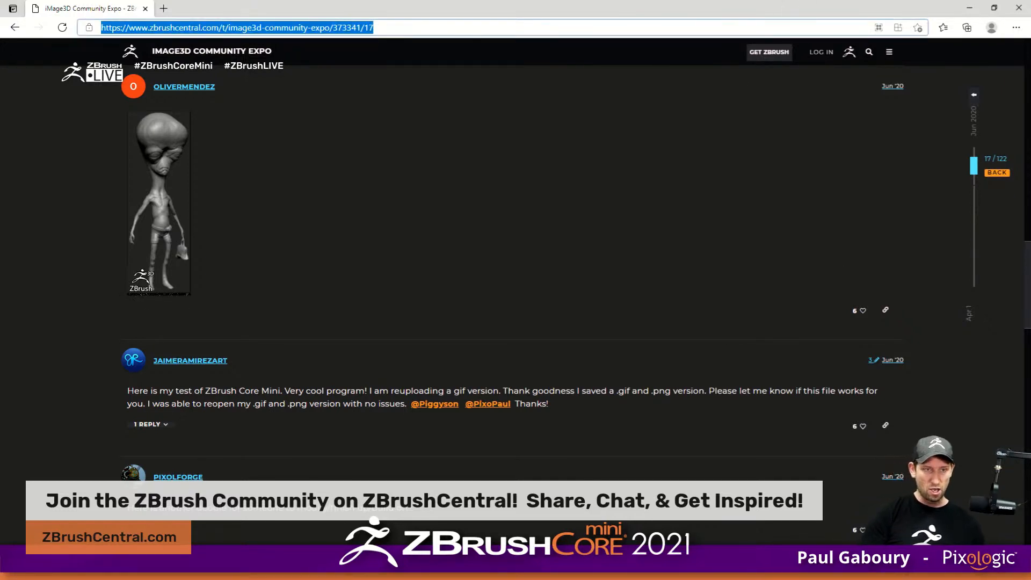
type("youtube")
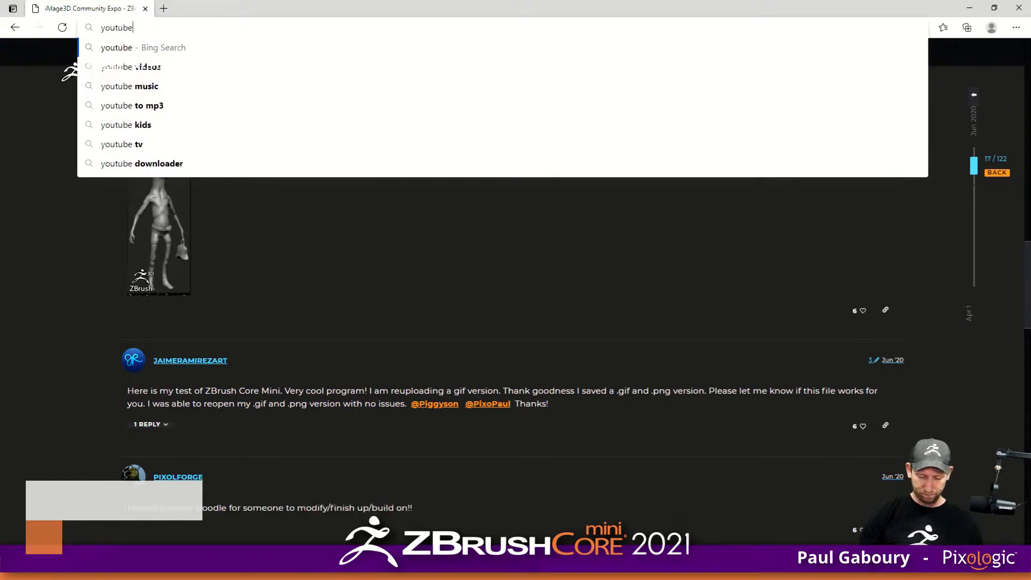
type(".com/zbrush")
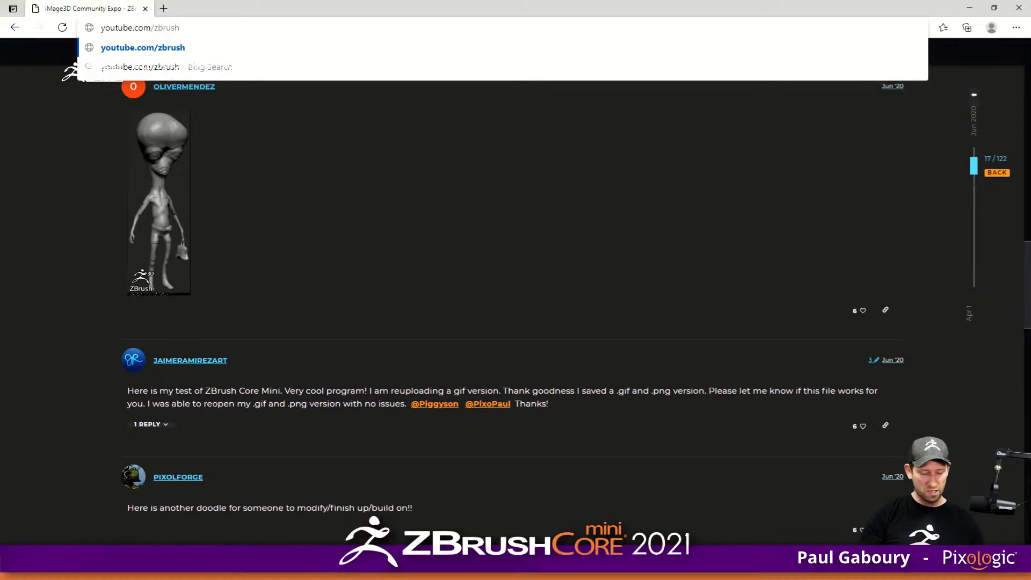
type("at")
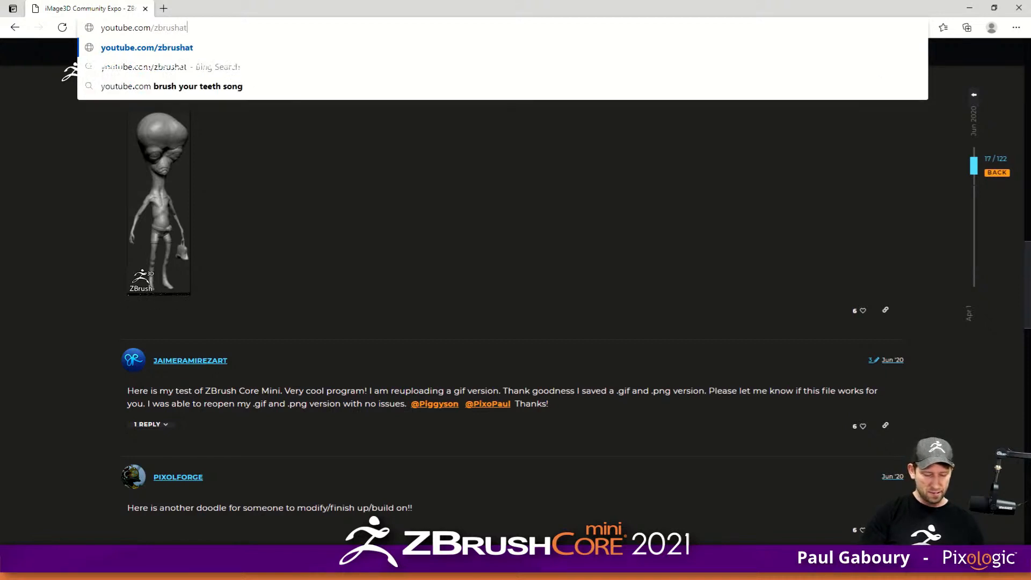
type("pixologic")
key("Return")
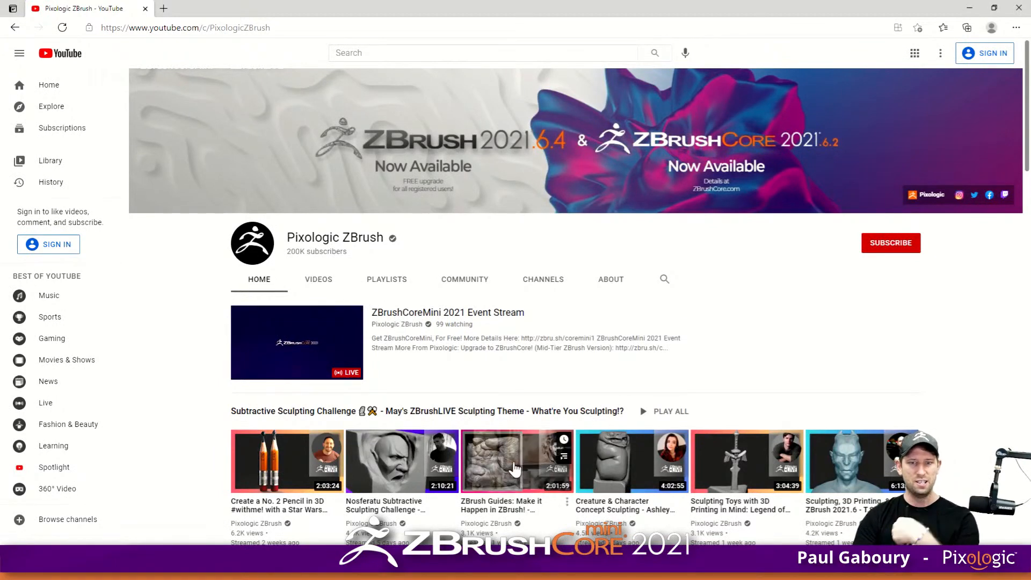
mouse_move(514, 468)
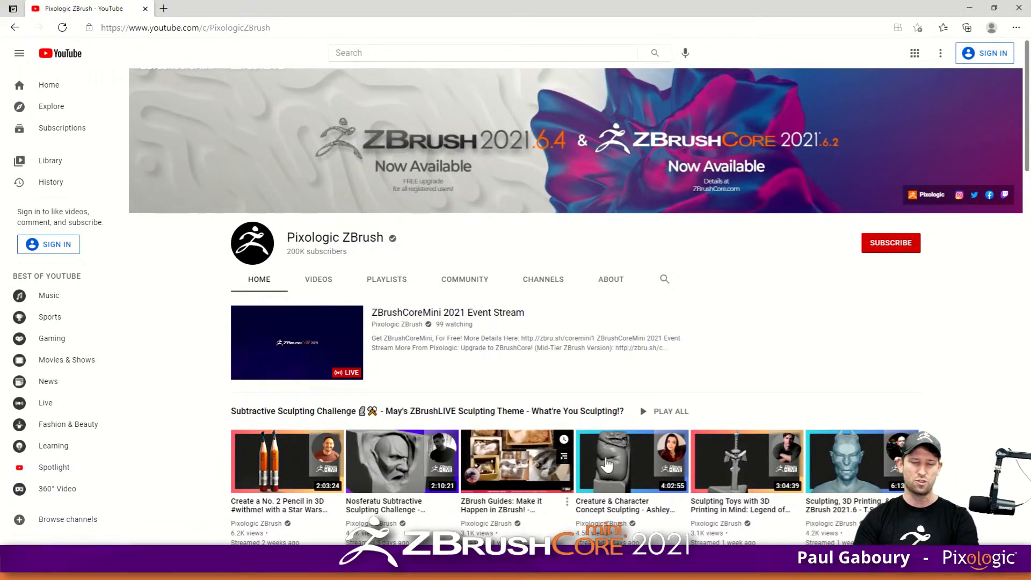
- Look through the channel's video playlists, from the Subtractive Sculpting Challenge down to the ZBrushCoreMini section, and return to its header
scroll(663, 462, "down", 3)
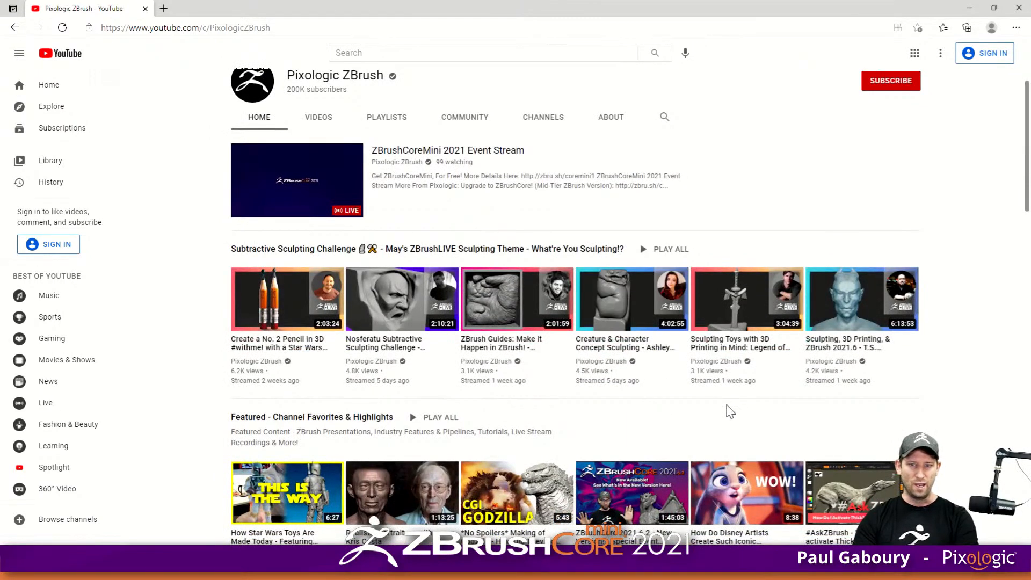
mouse_move(519, 326)
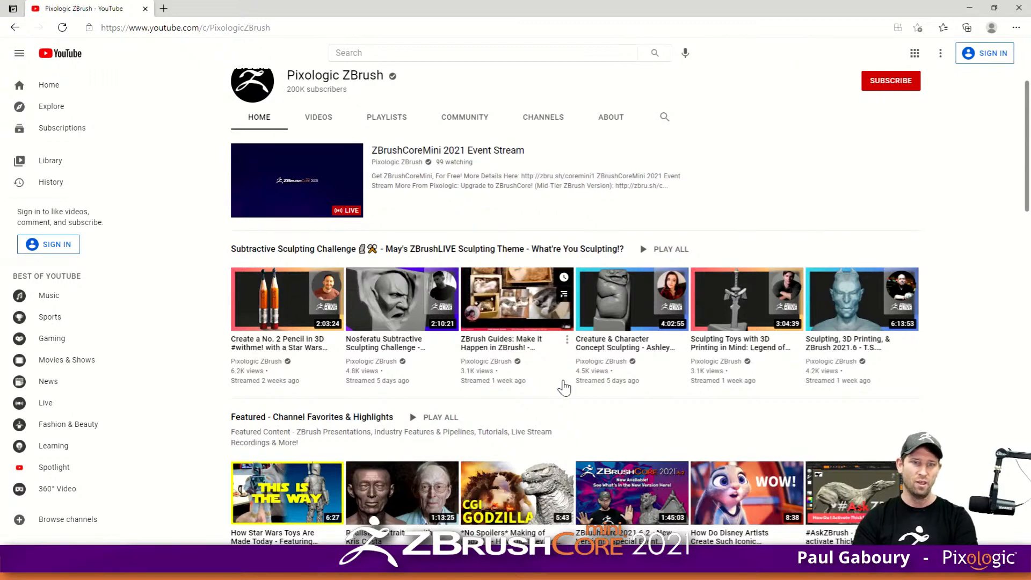
scroll(564, 386, "down", 1)
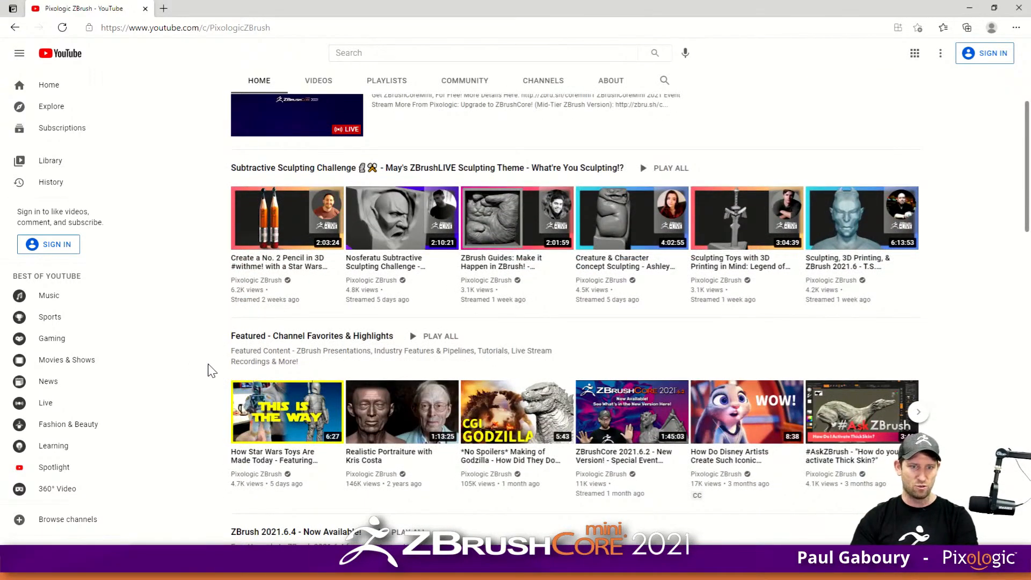
scroll(182, 395, "down", 6)
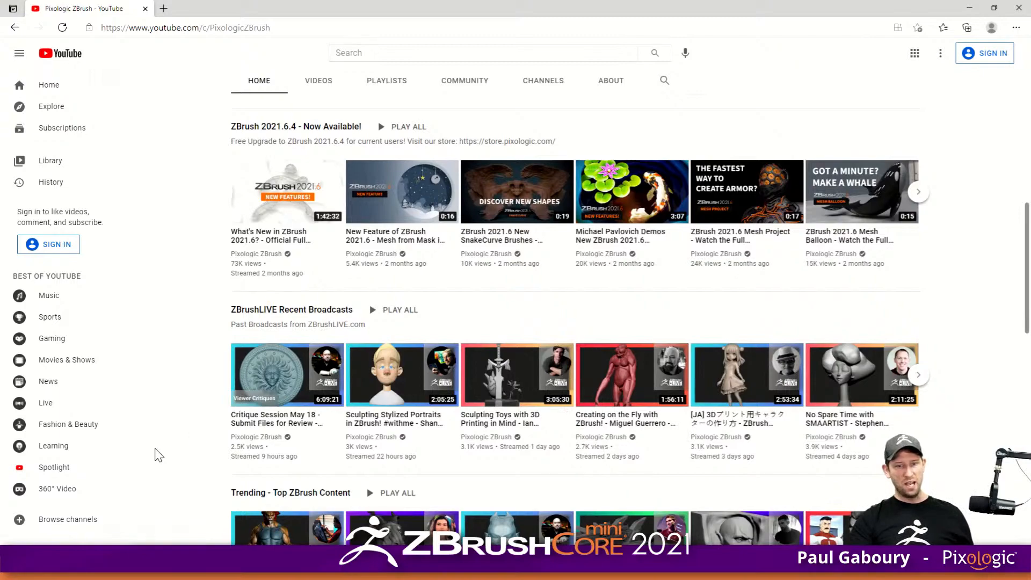
scroll(171, 433, "down", 2)
scroll(173, 431, "down", 5)
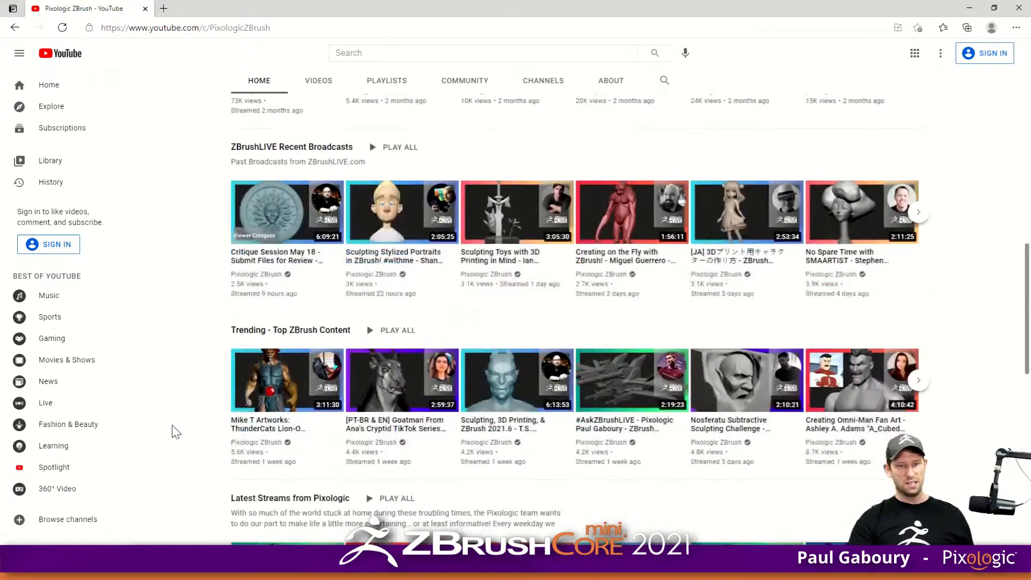
scroll(173, 424, "down", 6)
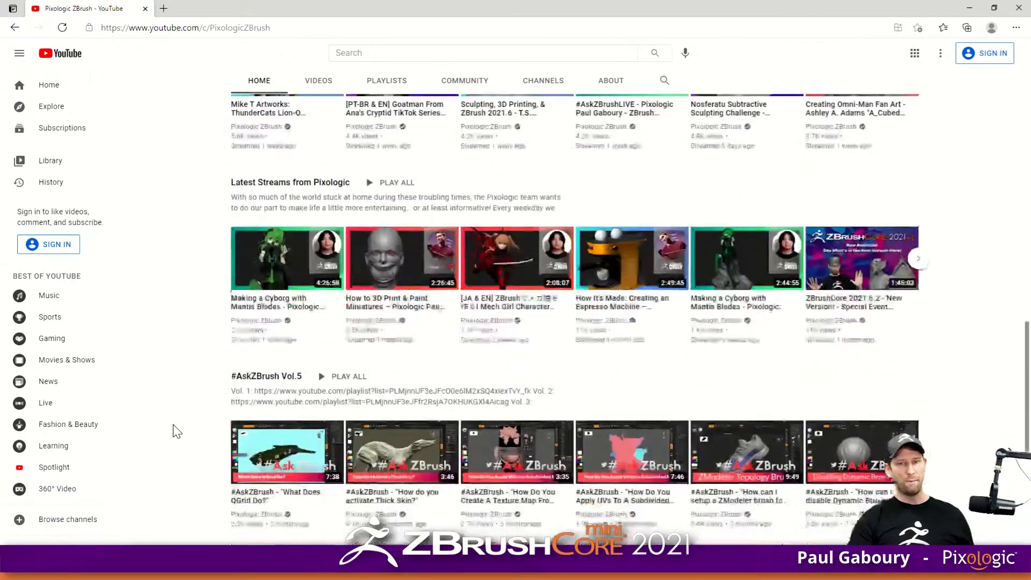
scroll(173, 424, "down", 2)
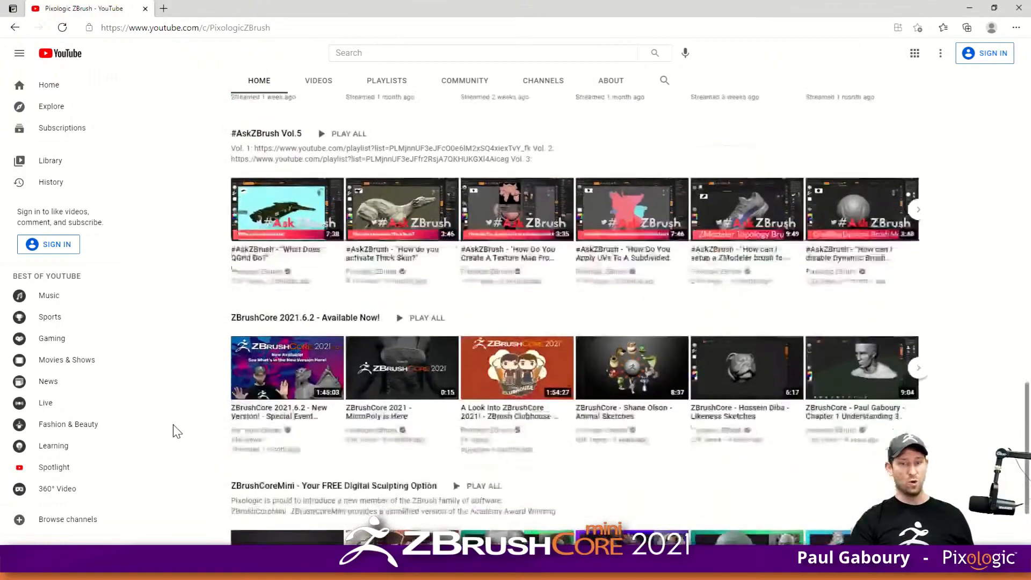
scroll(173, 424, "up", 15)
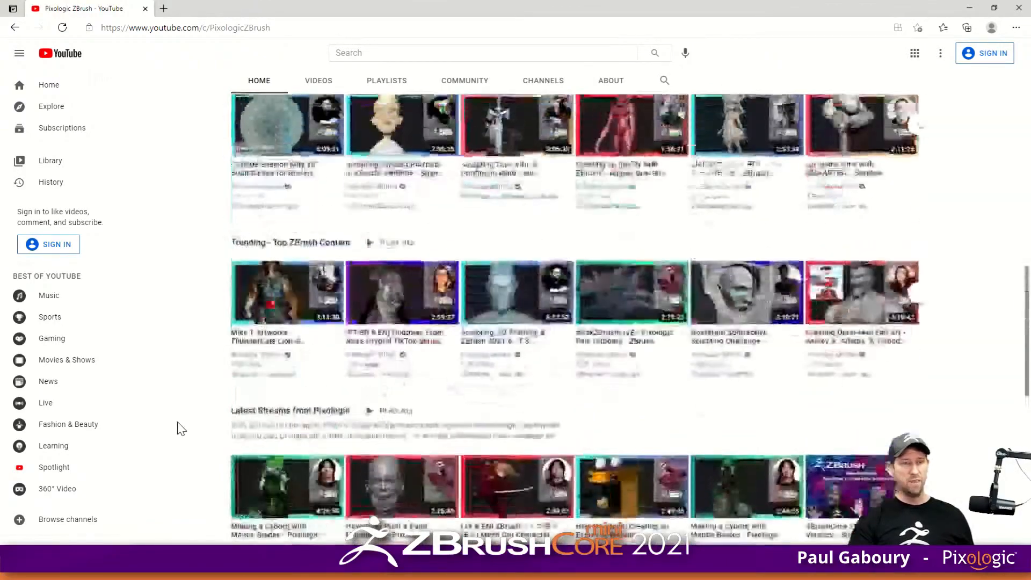
scroll(185, 416, "up", 2)
- Go to pixologic.com and open the Free ZClassroom Training page
key("ctrl+l")
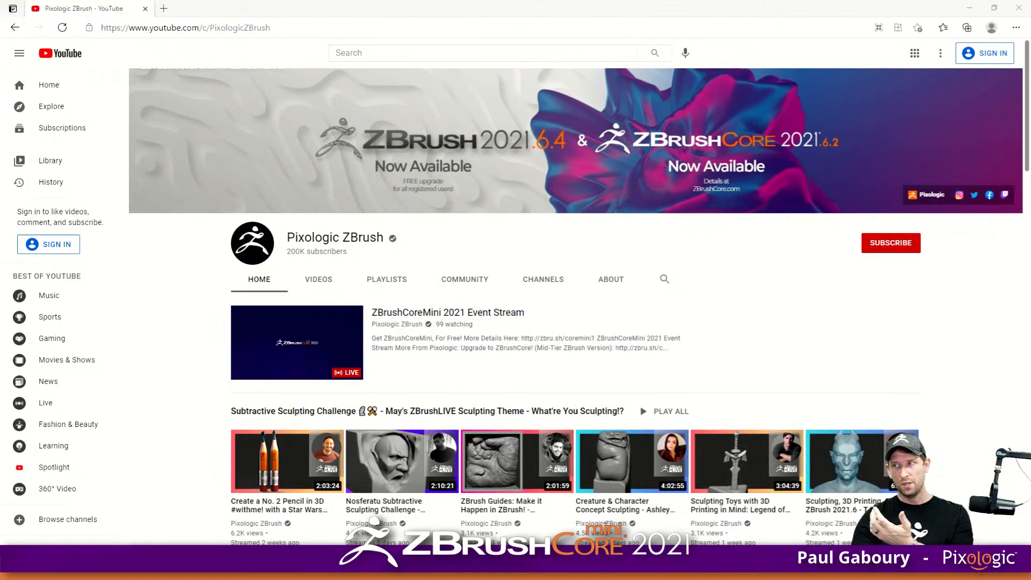
left_click(607, 27)
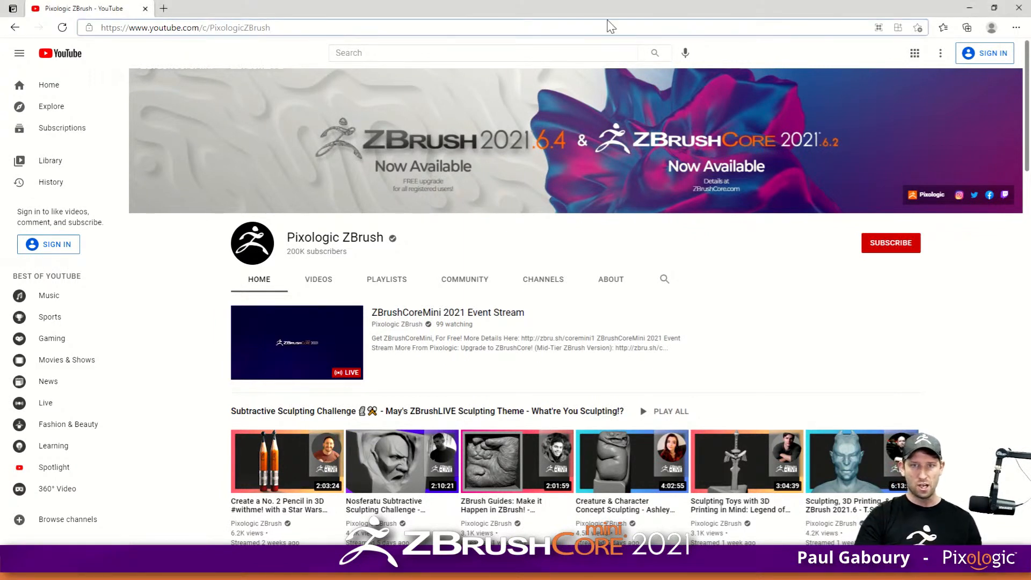
triple_click(605, 27)
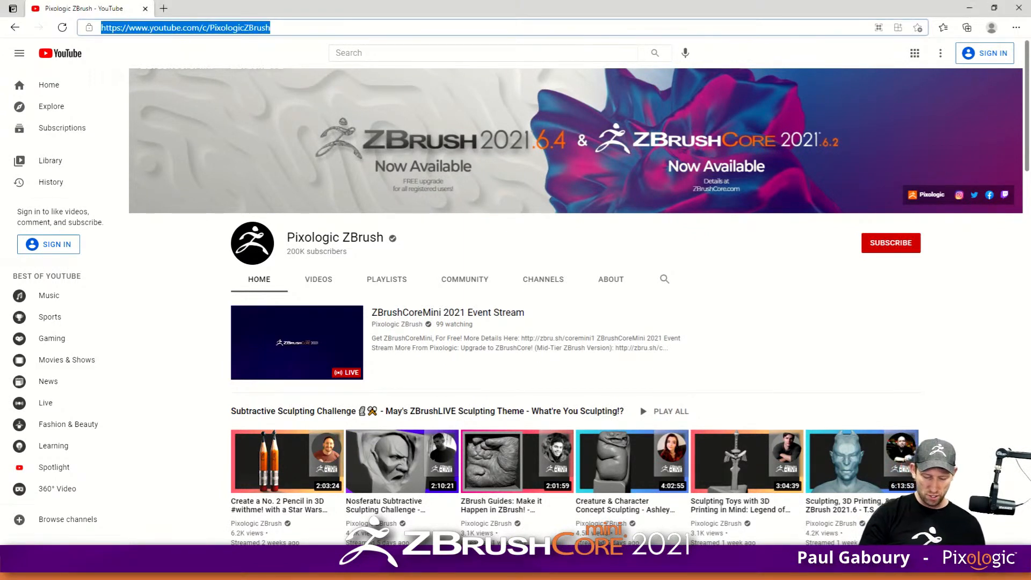
type("pixologic.com")
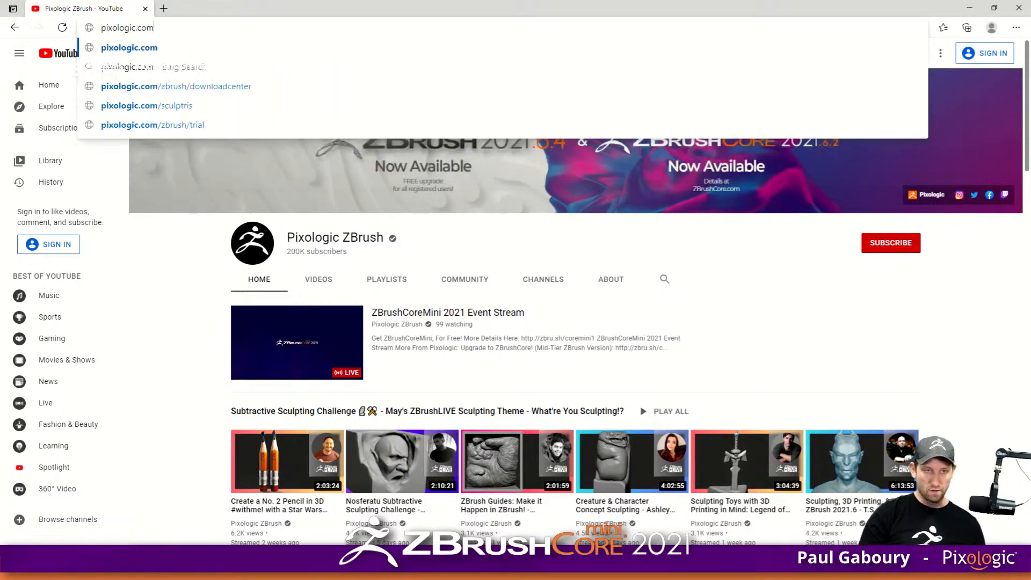
key("Return")
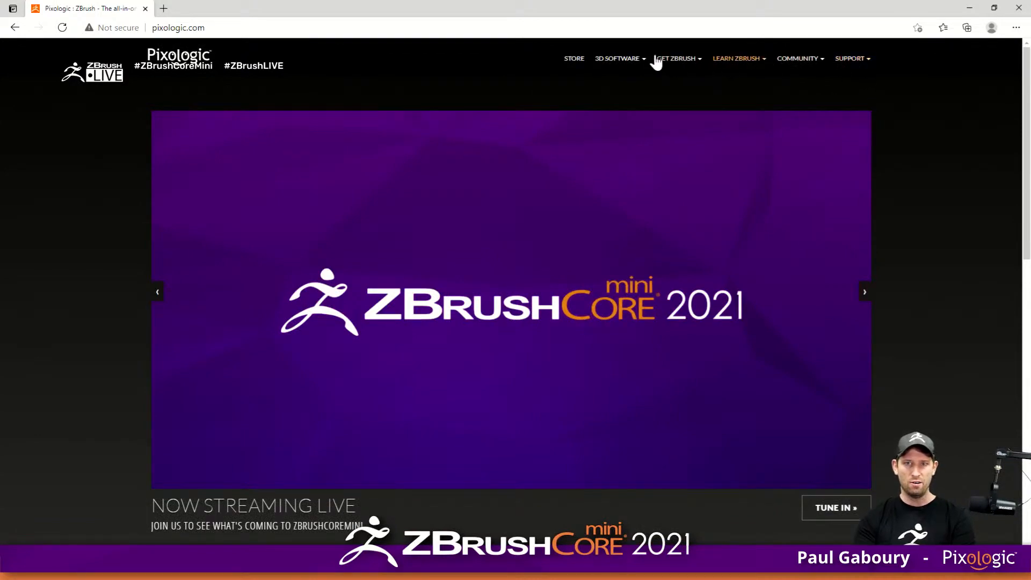
left_click(748, 66)
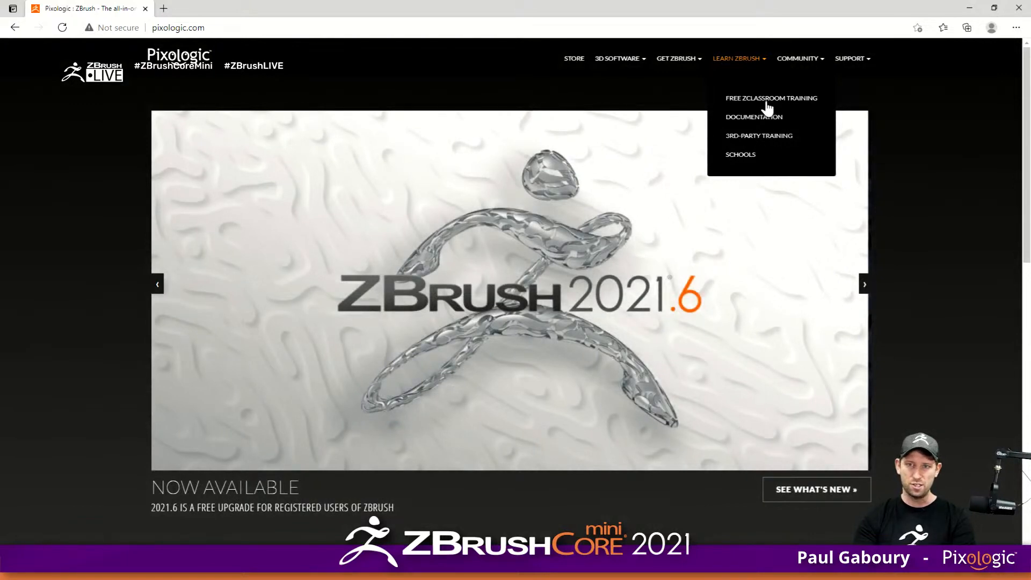
left_click(768, 100)
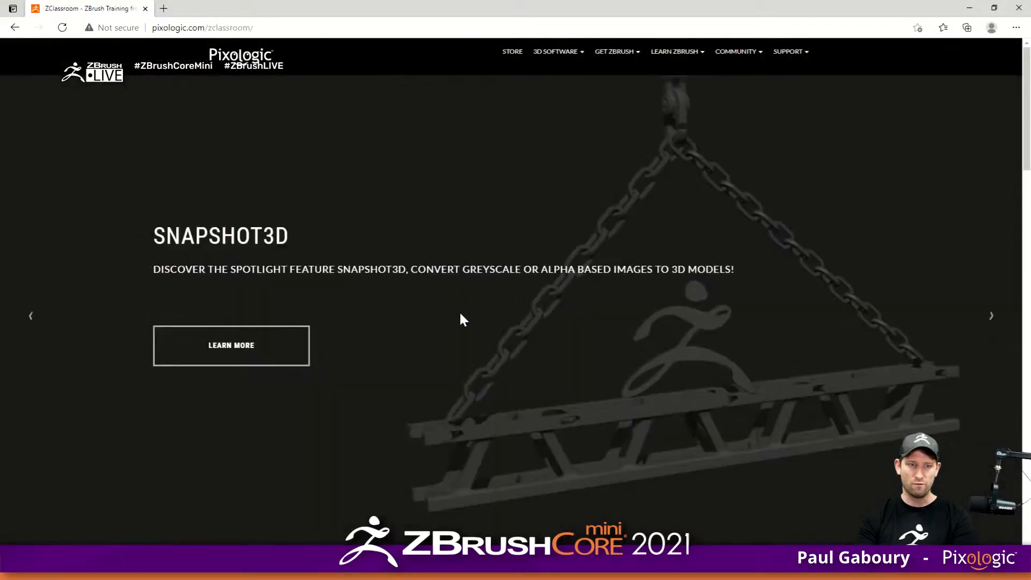
- Look over the ZClassroom home page and open the Getting Started course under the ZBrush courses
scroll(463, 320, "down", 6)
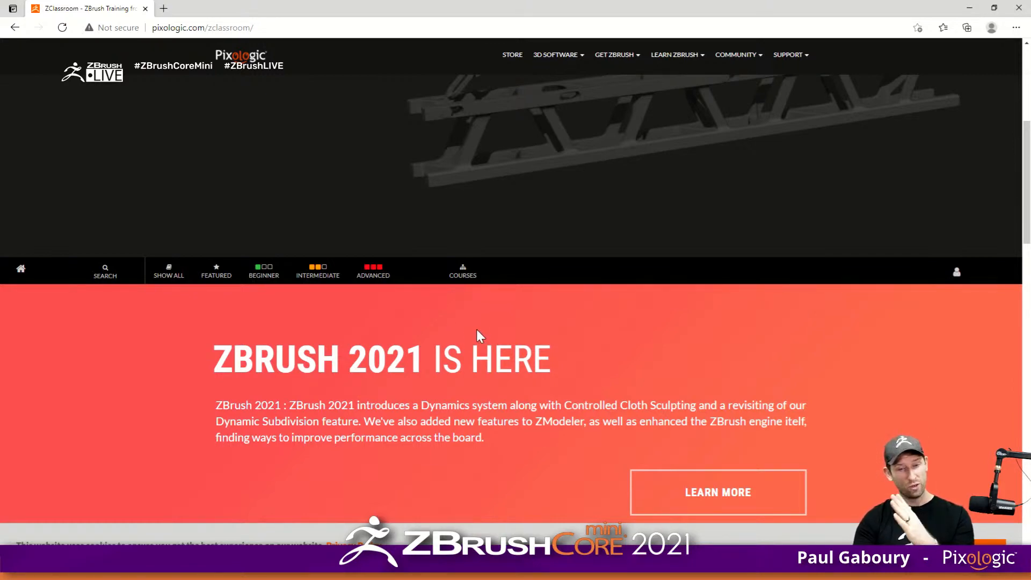
scroll(527, 338, "down", 13)
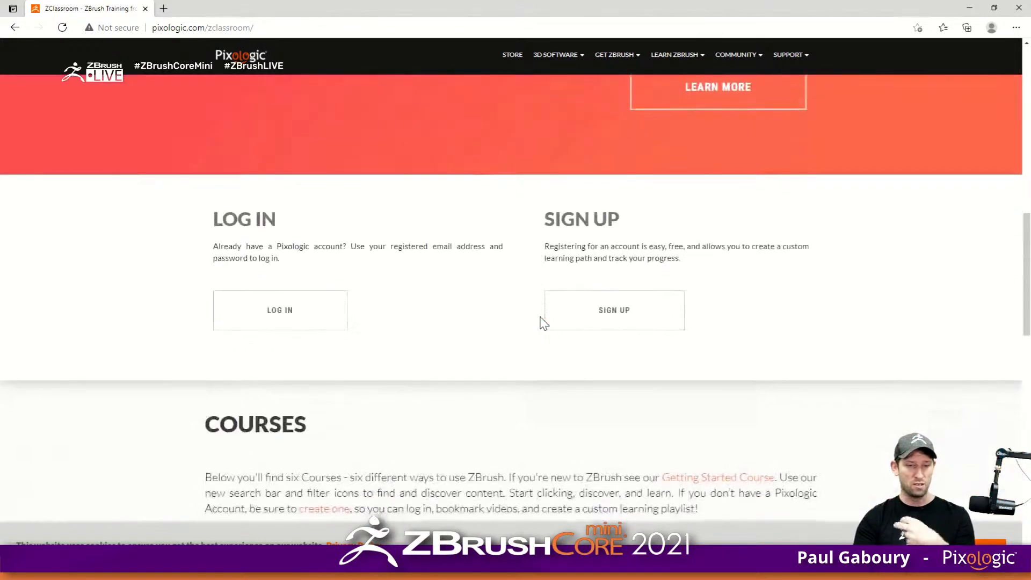
scroll(527, 313, "up", 6)
scroll(529, 329, "down", 8)
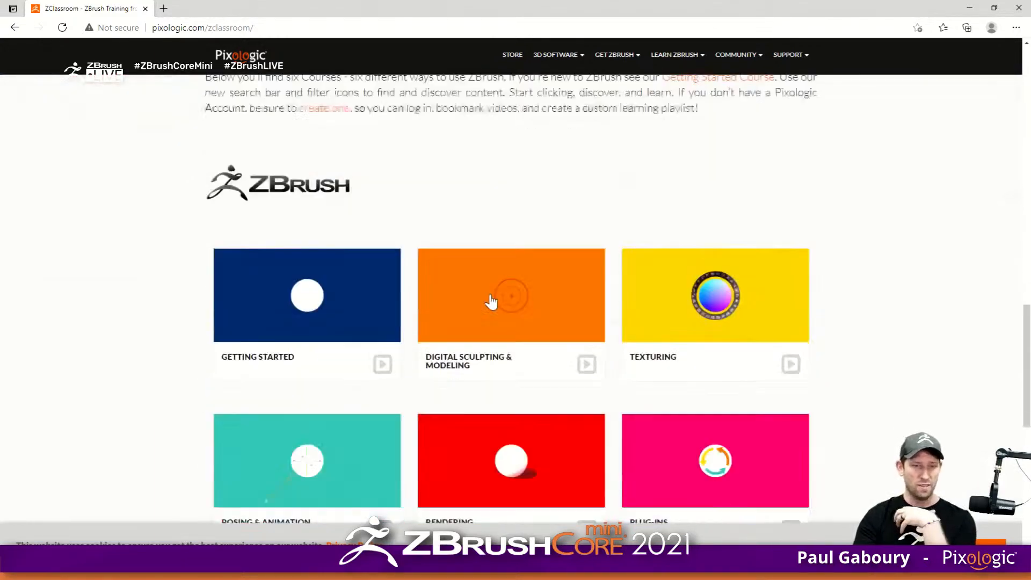
left_click(340, 317)
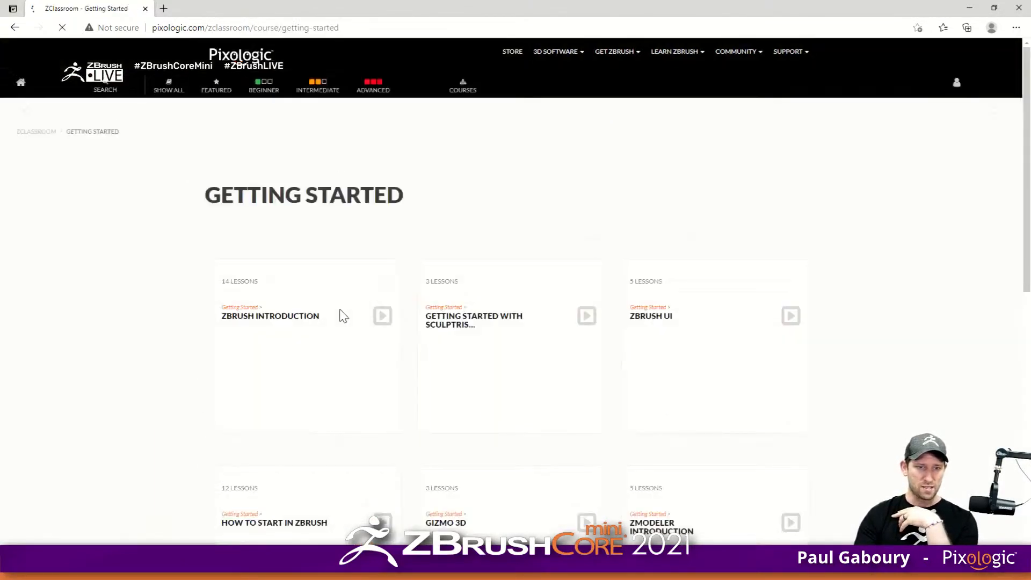
- Examine the lesson groups offered in the Getting Started course
scroll(569, 316, "down", 9)
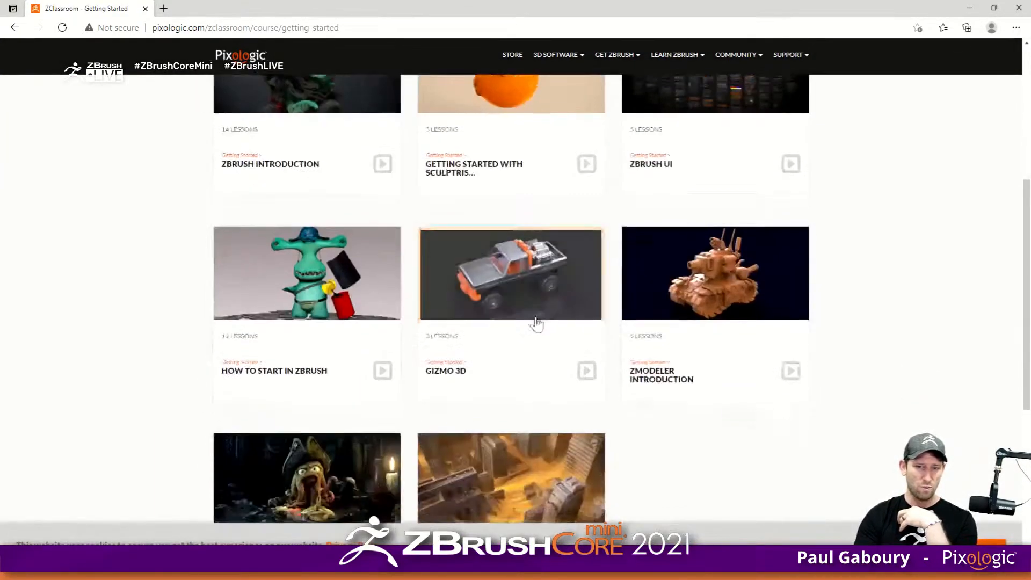
scroll(594, 325, "up", 5)
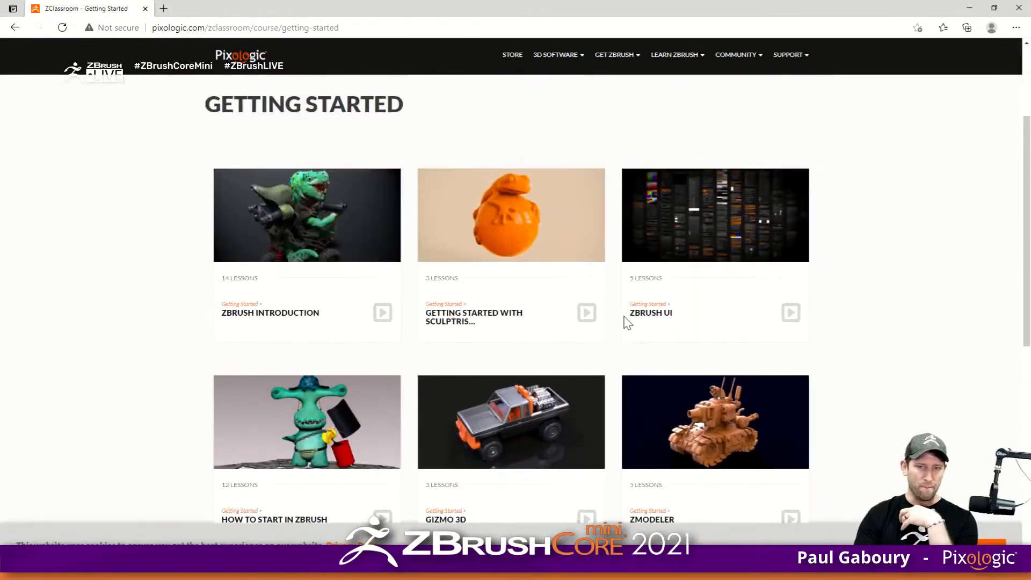
scroll(622, 321, "down", 3)
scroll(608, 320, "up", 2)
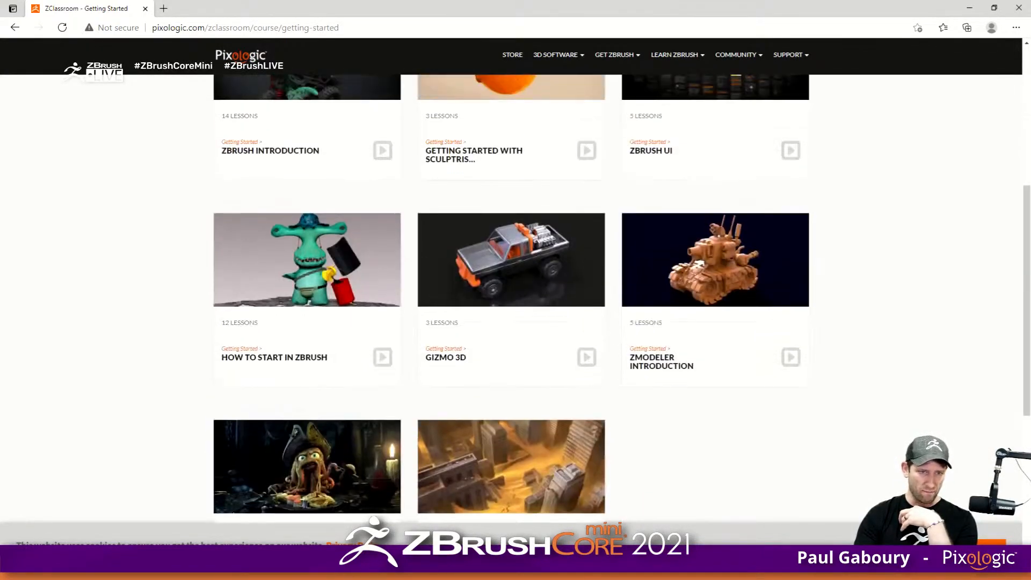
mouse_move(259, 324)
left_mouse_down()
mouse_move(202, 325)
mouse_move(251, 329)
left_mouse_up()
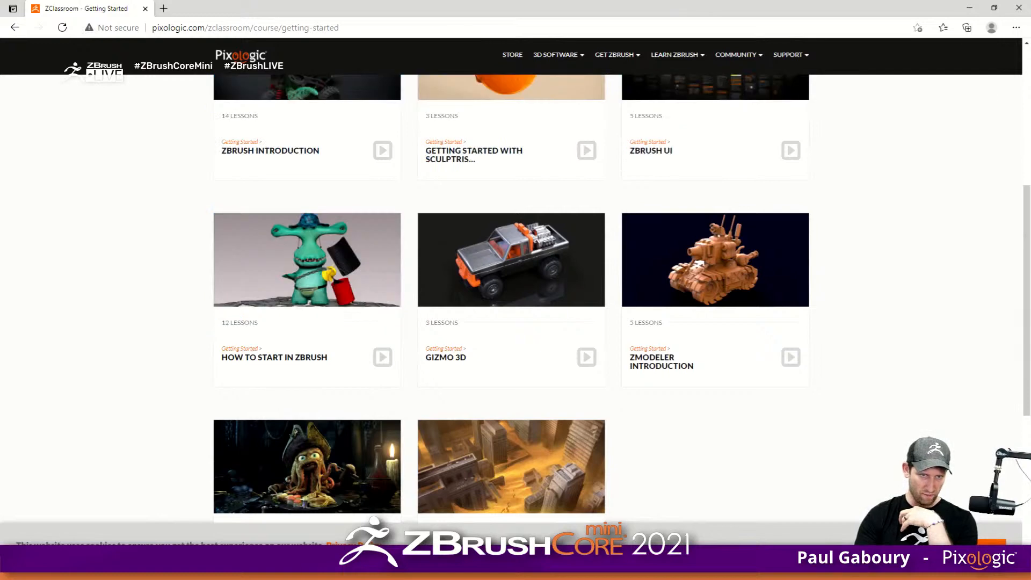
scroll(327, 360, "down", 2)
scroll(357, 357, "up", 6)
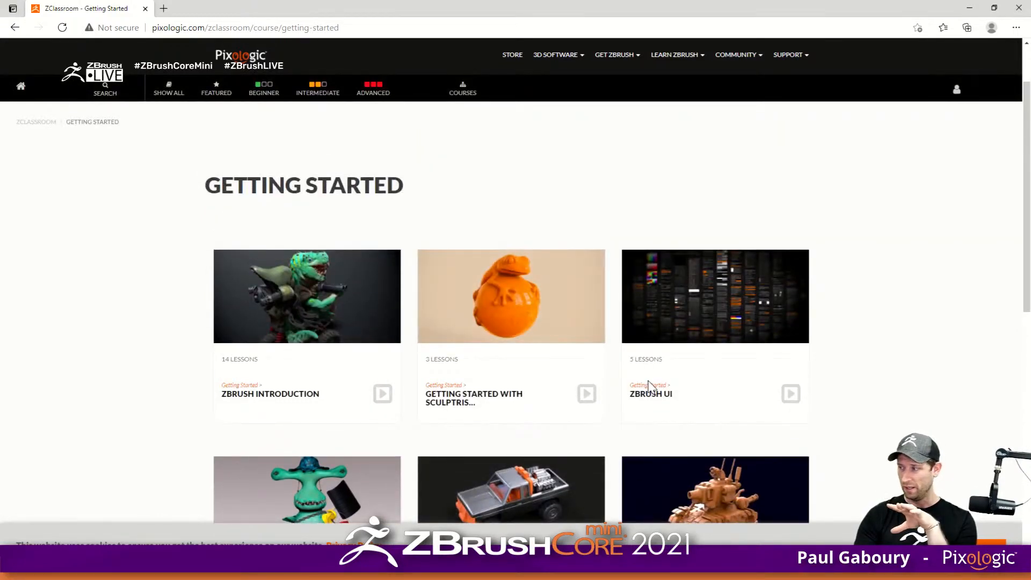
scroll(650, 384, "up", 1)
scroll(650, 384, "up", 2)
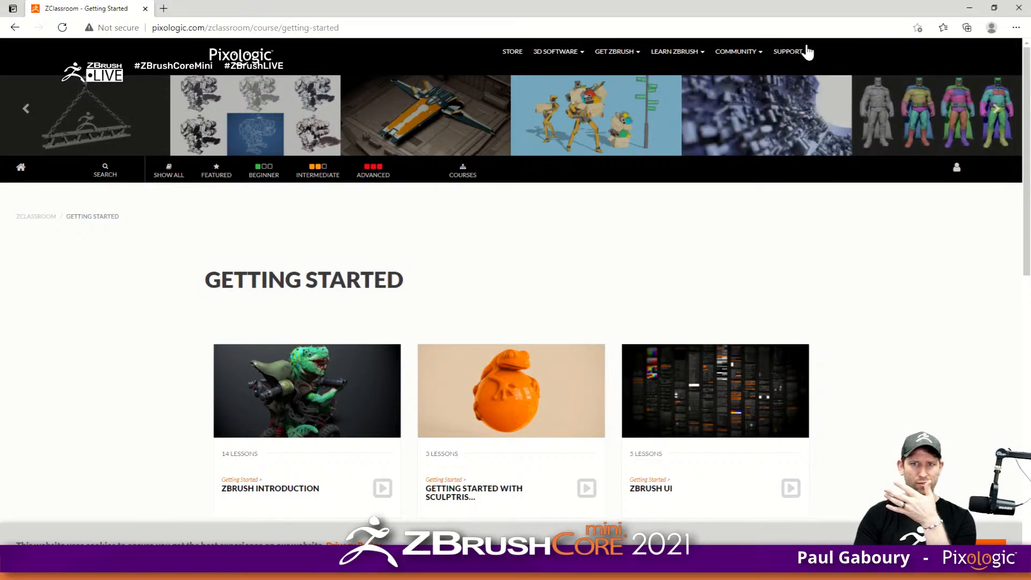
- Open the ZBrushCentral Forums from the Pixologic site and look over the artwork on its front page
left_click(736, 53)
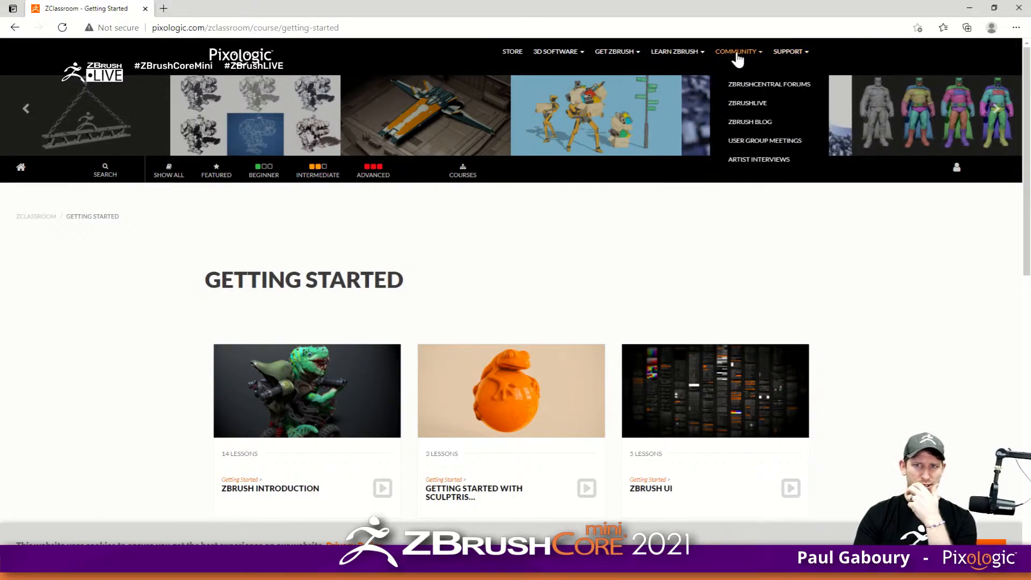
left_click(777, 84)
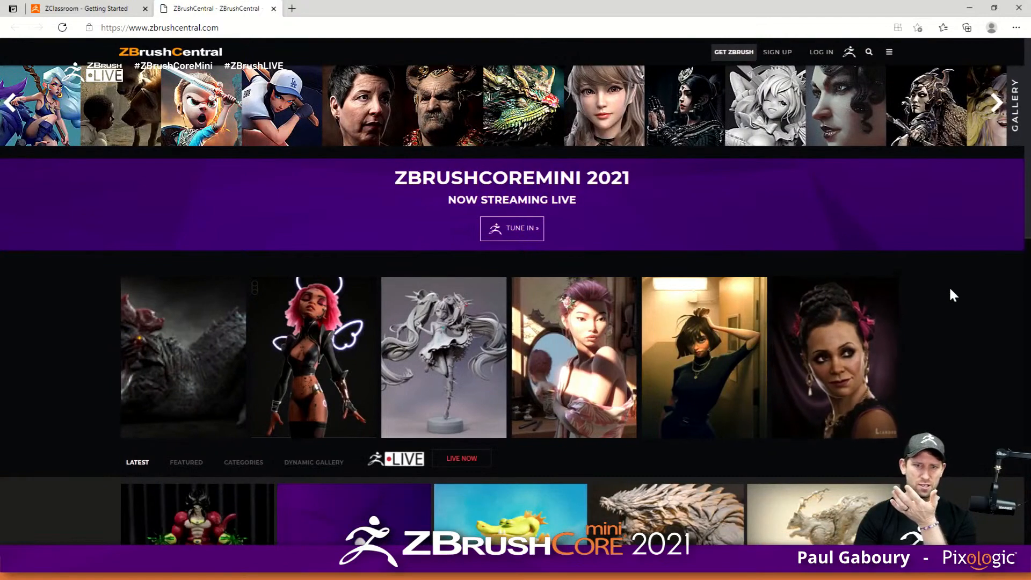
scroll(944, 305, "down", 2)
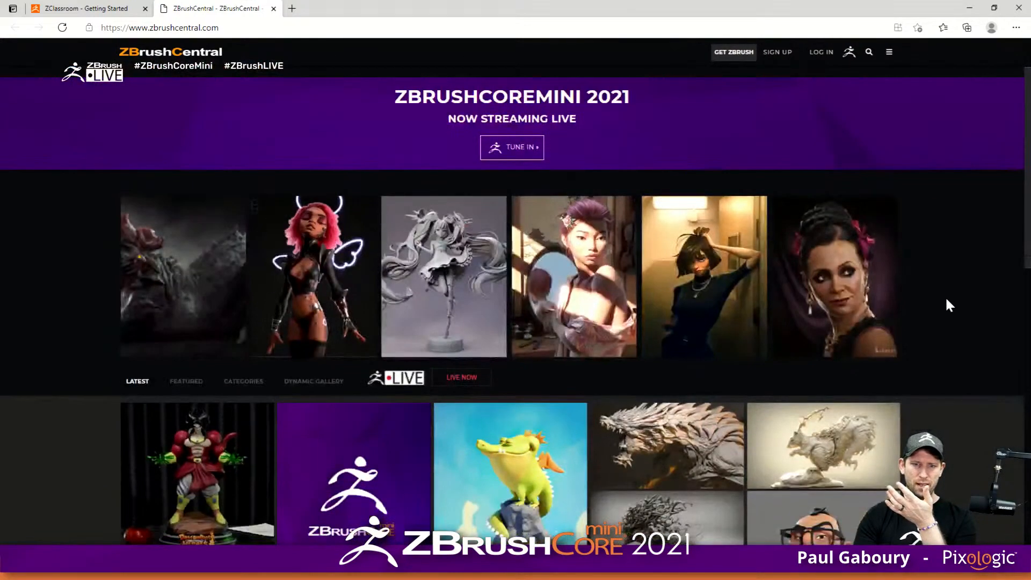
scroll(946, 302, "up", 2)
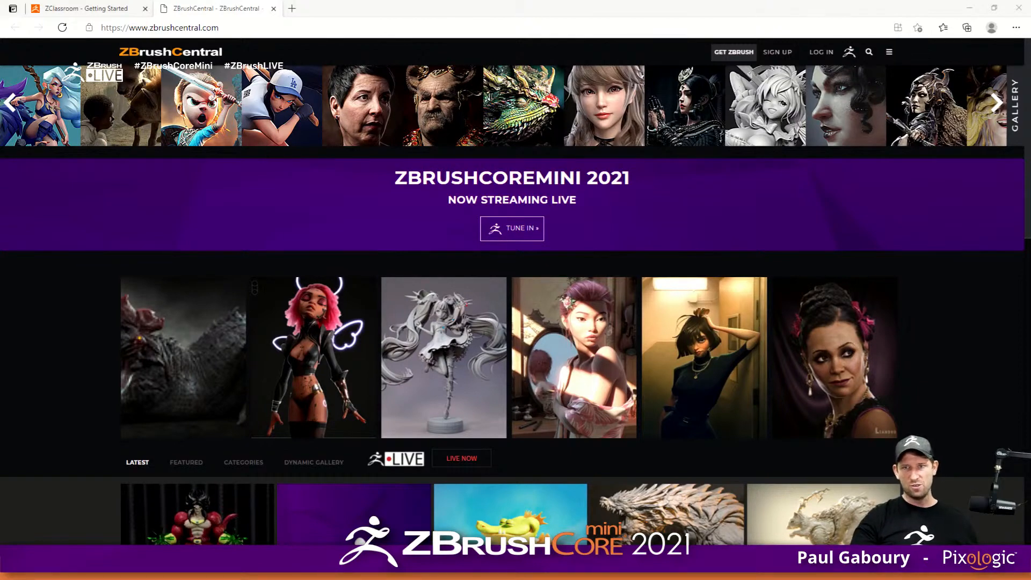
- Switch back to ZBrushCoreMini and start a new sphere project without saving the changes to the long-beaked bust
left_click(969, 8)
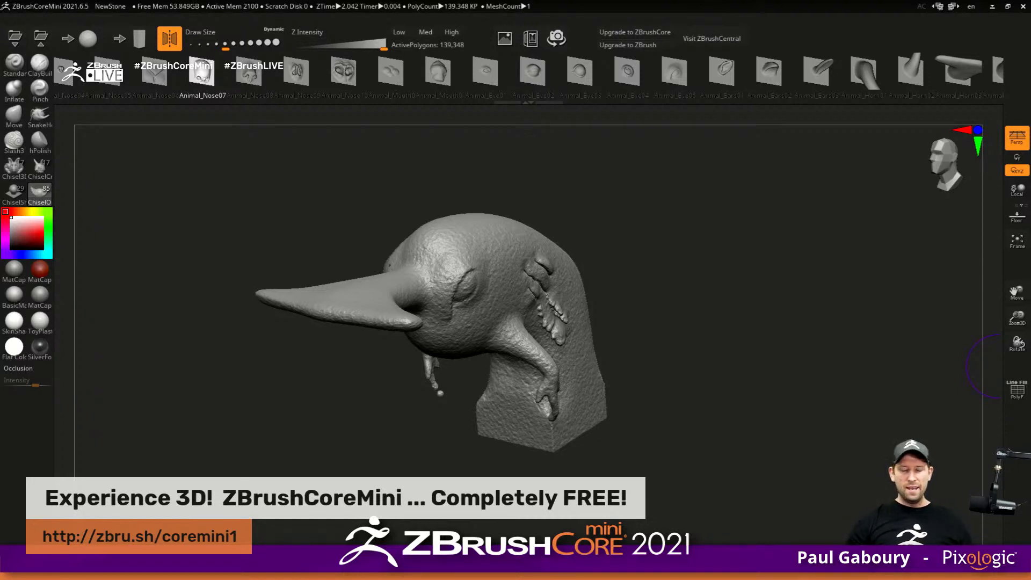
left_click_drag(703, 333, 689, 333)
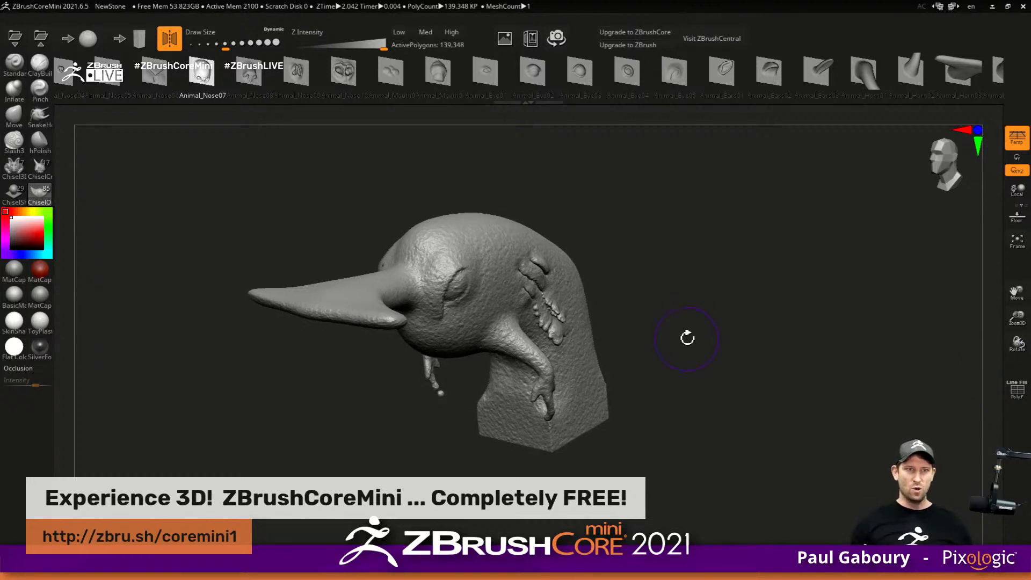
left_click(88, 38)
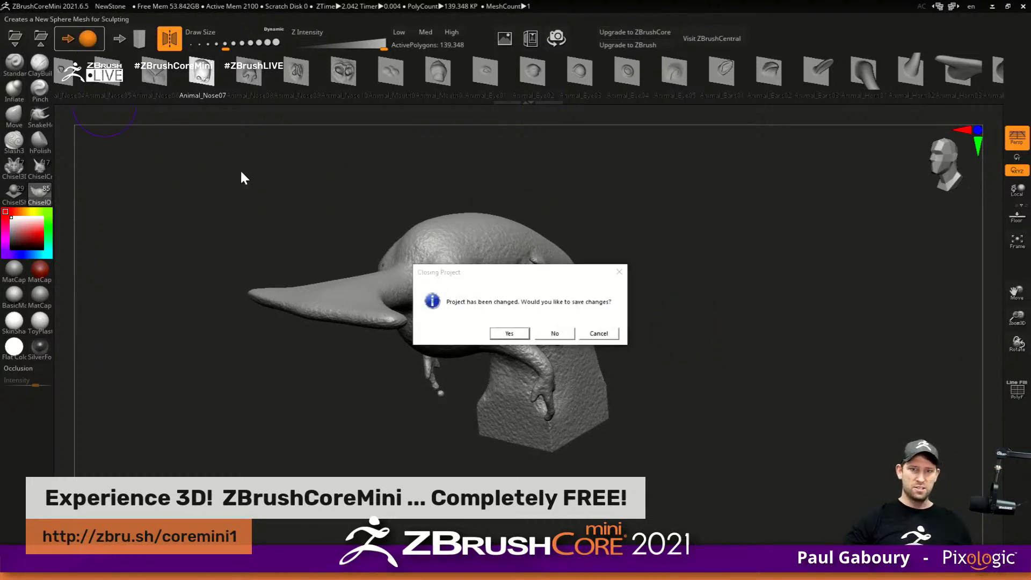
left_click(565, 335)
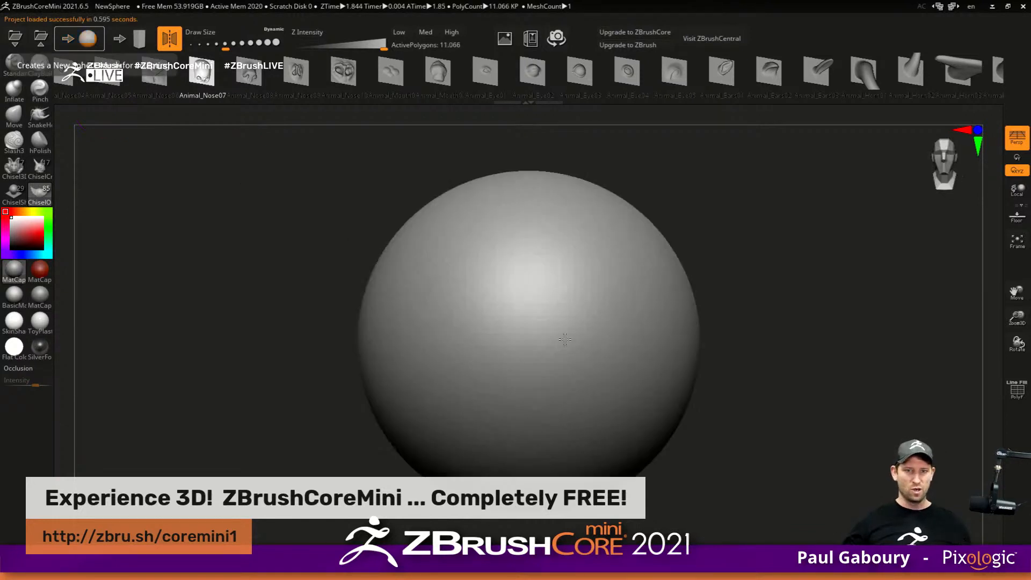
- With an enlarged Move brush, pull the underside of the sphere downward to form a neck
left_click(14, 114)
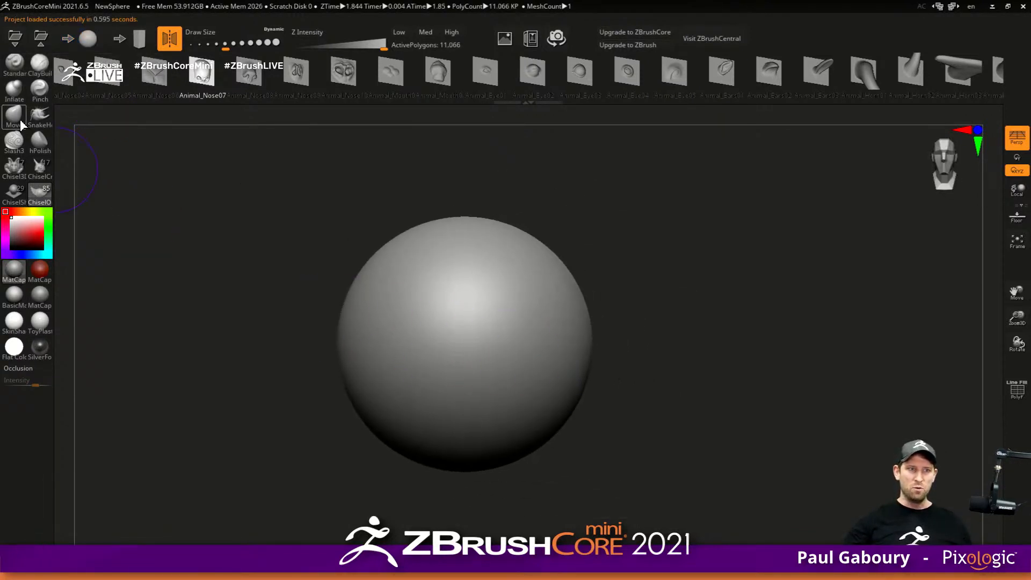
key("s")
left_click_drag(516, 333, 545, 333)
left_click_drag(462, 423, 464, 461)
left_click_drag(524, 424, 504, 494)
left_click_drag(551, 407, 539, 451)
mouse_move(413, 467)
right_mouse_down("ctrl")
mouse_move(414, 411)
mouse_move(473, 394)
right_mouse_up("ctrl")
key("s")
left_click_drag(502, 330, 519, 330)
left_click_drag(520, 333, 541, 335)
mouse_move(520, 404)
left_mouse_down()
mouse_move(537, 416)
mouse_move(529, 429)
left_mouse_up()
left_click_drag(457, 365, 431, 358)
- In side view, pull the front of the form outward with the Move brush into a long rounded snout
mouse_move(431, 358)
right_mouse_down("shift")
mouse_move(359, 297)
mouse_move(478, 301)
right_mouse_up("shift")
left_click_drag(450, 286, 403, 280)
left_click_drag(445, 273, 439, 261)
mouse_move(376, 301)
left_mouse_down()
mouse_move(329, 308)
mouse_move(317, 263)
left_mouse_up()
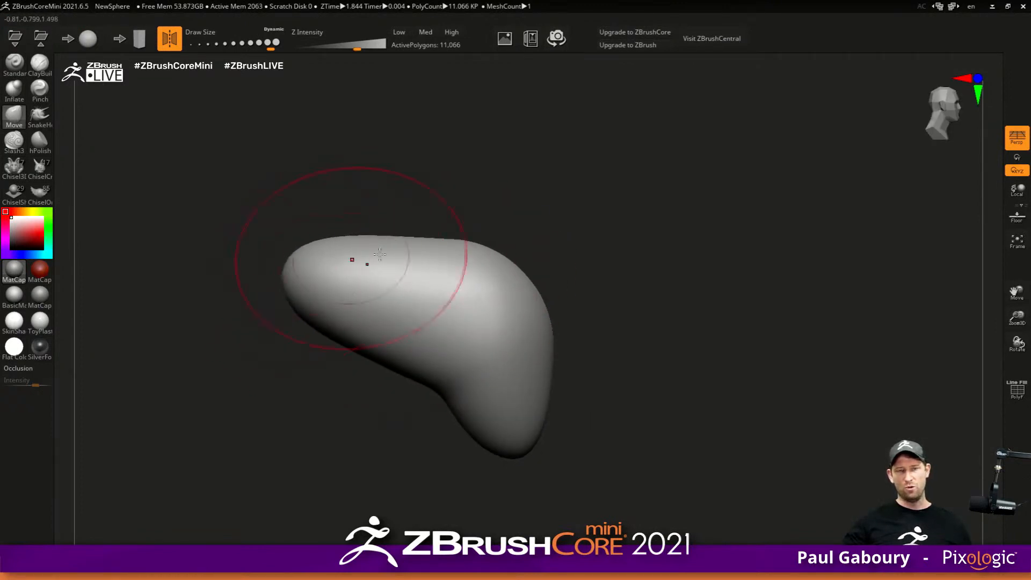
- Raise the top of the form with the Move brush and, seen from behind, pull its upper sides outward to widen the head
left_click_drag(409, 245, 405, 228)
mouse_move(354, 258)
left_mouse_down()
mouse_move(340, 234)
mouse_move(557, 375)
mouse_move(405, 288)
mouse_move(464, 275)
left_mouse_up()
right_click_drag(464, 274, 504, 269, "shift")
left_click_drag(504, 269, 522, 269)
mouse_move(521, 269)
right_mouse_down()
mouse_move(523, 284)
mouse_move(522, 269)
mouse_move(511, 270)
right_mouse_up()
left_click_drag(521, 231, 549, 220)
left_click_drag(528, 269, 550, 273)
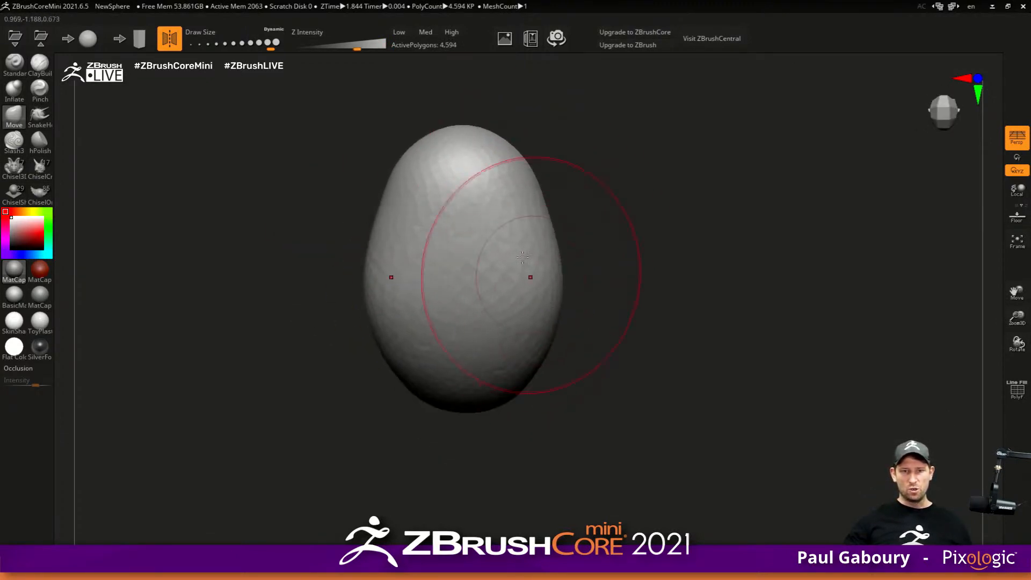
left_click_drag(525, 203, 544, 184)
left_click_drag(542, 232, 556, 233)
mouse_move(499, 276)
left_mouse_down("shift")
mouse_move(359, 267)
mouse_move(421, 313)
left_mouse_up("shift")
right_click_drag(420, 313, 494, 250, "shift")
- In side view, raise the crown, push the lower face outward and pull the chin downward with the Move brush
left_click_drag(436, 215, 435, 195)
mouse_move(477, 231)
left_mouse_down()
mouse_move(495, 241)
mouse_move(475, 218)
left_mouse_up()
left_click_drag(553, 346, 572, 349)
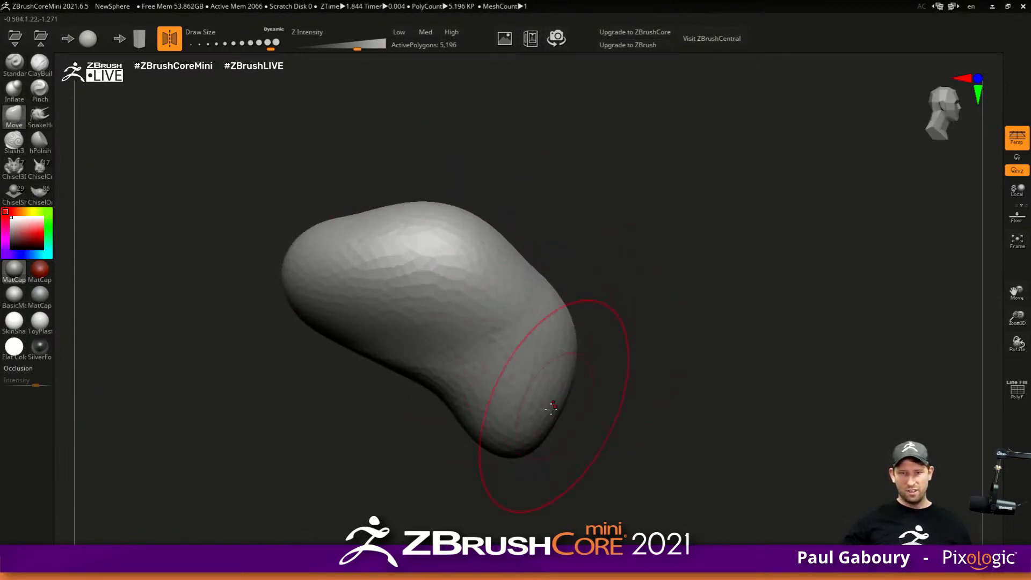
left_click_drag(545, 408, 553, 421)
left_click_drag(557, 376, 586, 359)
left_click_drag(478, 248, 491, 244)
mouse_move(580, 459)
left_mouse_down()
mouse_move(559, 419)
mouse_move(591, 472)
mouse_move(569, 495)
left_mouse_up()
- Smooth the whole head form with a resized brush, from the crown down to the chin
mouse_move(461, 224)
right_mouse_down()
mouse_move(396, 230)
mouse_move(418, 223)
mouse_move(356, 246)
right_mouse_up()
mouse_move(356, 245)
left_mouse_down("shift")
mouse_move(386, 231)
mouse_move(483, 253)
mouse_move(510, 289)
mouse_move(478, 289)
left_mouse_up("shift")
key("s")
mouse_move(472, 272)
left_mouse_down("shift")
mouse_move(440, 234)
mouse_move(242, 249)
mouse_move(376, 244)
mouse_move(576, 378)
left_mouse_up("shift")
mouse_move(483, 255)
left_mouse_down("shift")
mouse_move(466, 260)
mouse_move(506, 245)
mouse_move(384, 245)
mouse_move(362, 296)
mouse_move(387, 267)
mouse_move(472, 322)
left_mouse_up("shift")
mouse_move(554, 391)
right_mouse_down()
mouse_move(555, 347)
mouse_move(524, 394)
right_mouse_up()
mouse_move(442, 262)
left_mouse_down("shift")
mouse_move(414, 244)
mouse_move(427, 258)
left_mouse_up("shift")
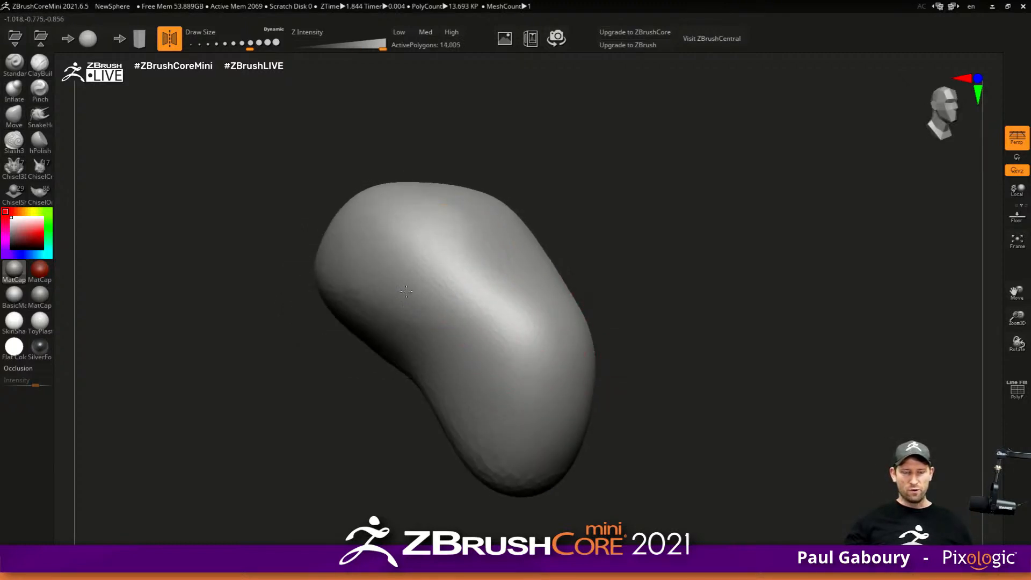
left_click_drag(531, 418, 416, 347, "shift")
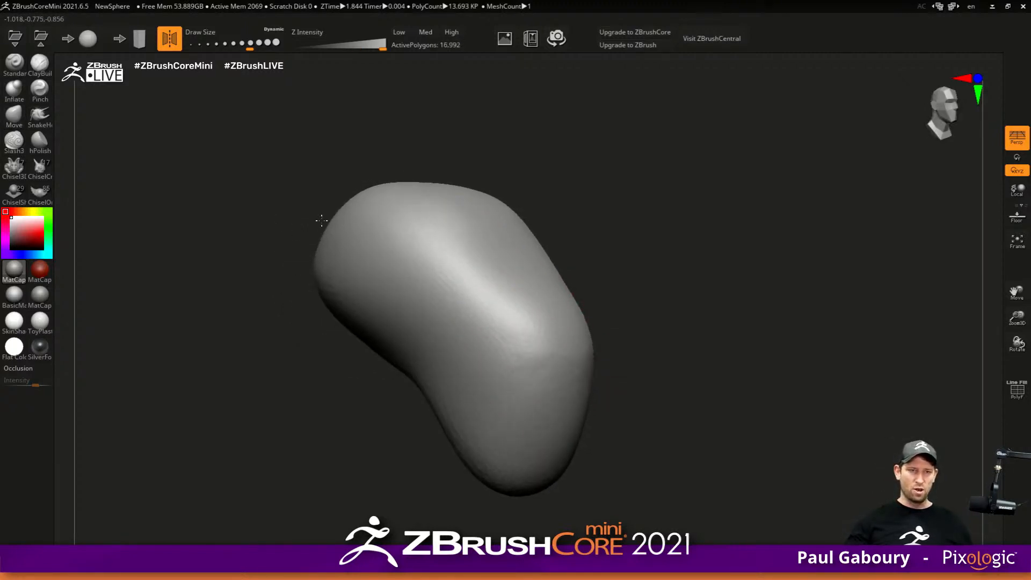
- With an enlarged hPolish brush, flatten the lower face and the forehead into two separate planes
left_click(40, 141)
right_click_drag(556, 397, 536, 400)
mouse_move(537, 400)
left_mouse_down()
mouse_move(488, 402)
mouse_move(490, 382)
left_mouse_up()
mouse_move(471, 440)
left_mouse_down()
mouse_move(498, 404)
mouse_move(475, 419)
mouse_move(497, 410)
mouse_move(486, 370)
left_mouse_up()
key("bracketright")
left_click_drag(471, 308, 496, 285)
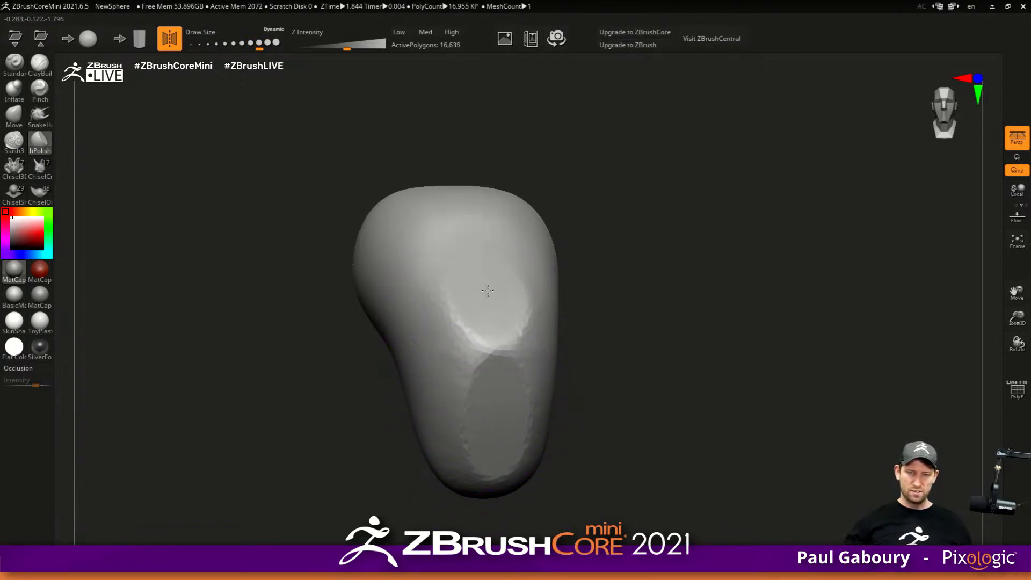
left_click_drag(482, 250, 453, 315)
- Reduce the hPolish brush size and extend the flat forehead plane upward and toward the temples
right_click_drag(453, 315, 497, 327)
key("s")
left_click(506, 328)
left_click_drag(458, 279, 440, 281)
key("ctrl+z")
key("s")
mouse_move(496, 326)
left_mouse_down()
mouse_move(483, 325)
mouse_move(487, 292)
mouse_move(509, 294)
mouse_move(486, 253)
left_mouse_up()
left_click_drag(536, 328, 477, 255)
- Flatten the sides of the head with hPolish so they meet the forehead and lower face in crisp edges
mouse_move(539, 298)
left_mouse_down()
mouse_move(545, 401)
mouse_move(563, 330)
mouse_move(528, 470)
mouse_move(508, 312)
mouse_move(409, 249)
mouse_move(363, 244)
mouse_move(440, 258)
mouse_move(538, 333)
left_mouse_up()
left_click_drag(645, 397, 547, 350)
mouse_move(454, 272)
left_mouse_down()
mouse_move(467, 295)
mouse_move(439, 253)
mouse_move(448, 274)
mouse_move(429, 315)
left_mouse_up()
mouse_move(472, 358)
left_mouse_down()
mouse_move(474, 410)
mouse_move(506, 398)
mouse_move(483, 398)
mouse_move(449, 341)
mouse_move(472, 344)
left_mouse_up()
key("s")
left_click_drag(438, 305, 453, 351)
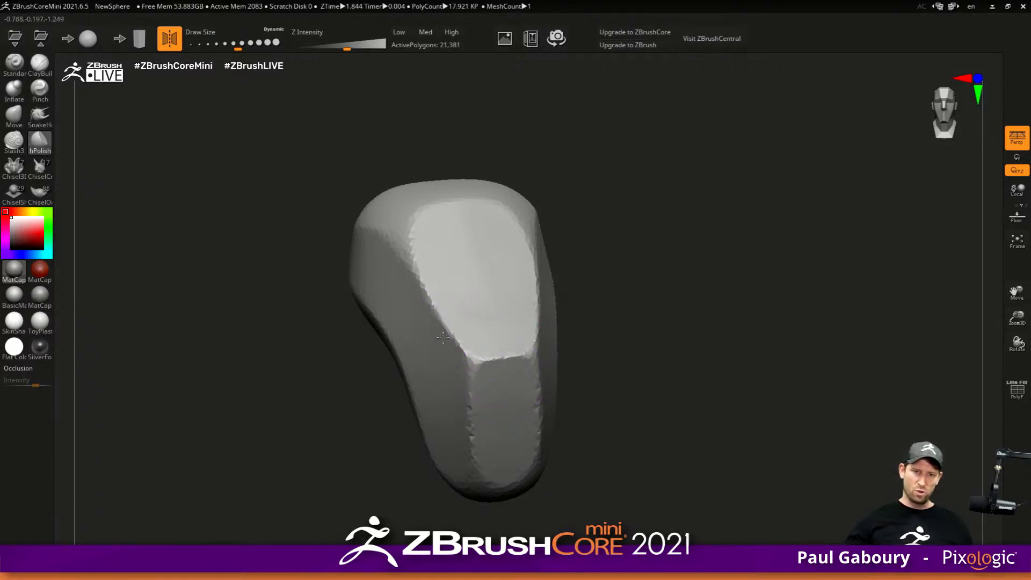
- Polish the top of the head with a resized hPolish brush and smooth the hard edges between the planes
mouse_move(470, 368)
right_mouse_down("ctrl")
mouse_move(474, 347)
mouse_move(516, 352)
mouse_move(485, 339)
right_mouse_up("ctrl")
mouse_move(486, 339)
right_mouse_down("alt")
mouse_move(497, 377)
mouse_move(497, 358)
right_mouse_up("alt")
right_click_drag(441, 327, 451, 370, "ctrl")
key("s")
left_click(452, 234)
left_click_drag(475, 219, 497, 209)
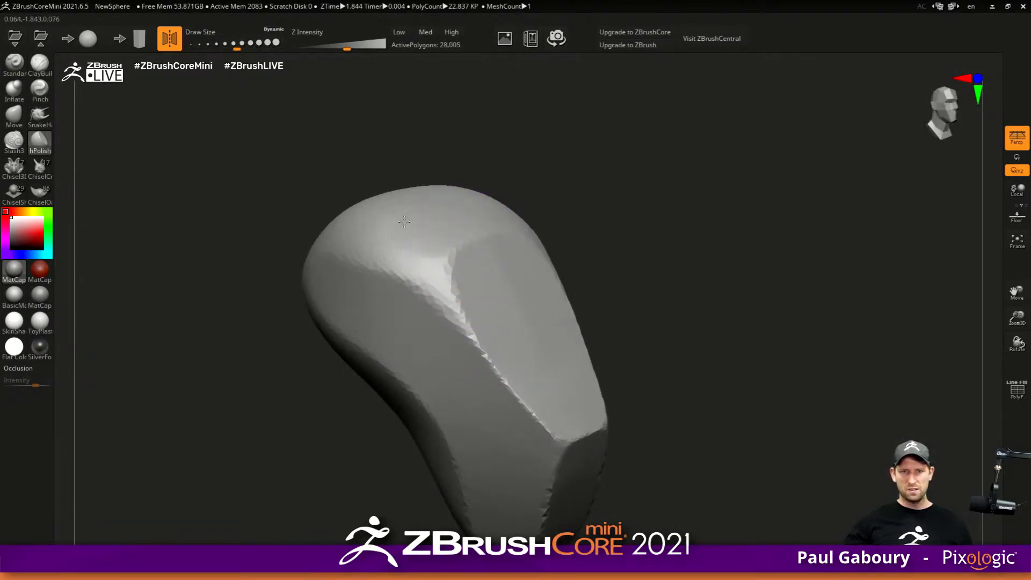
mouse_move(447, 252)
left_mouse_down("shift")
mouse_move(497, 349)
mouse_move(617, 500)
left_mouse_up("shift")
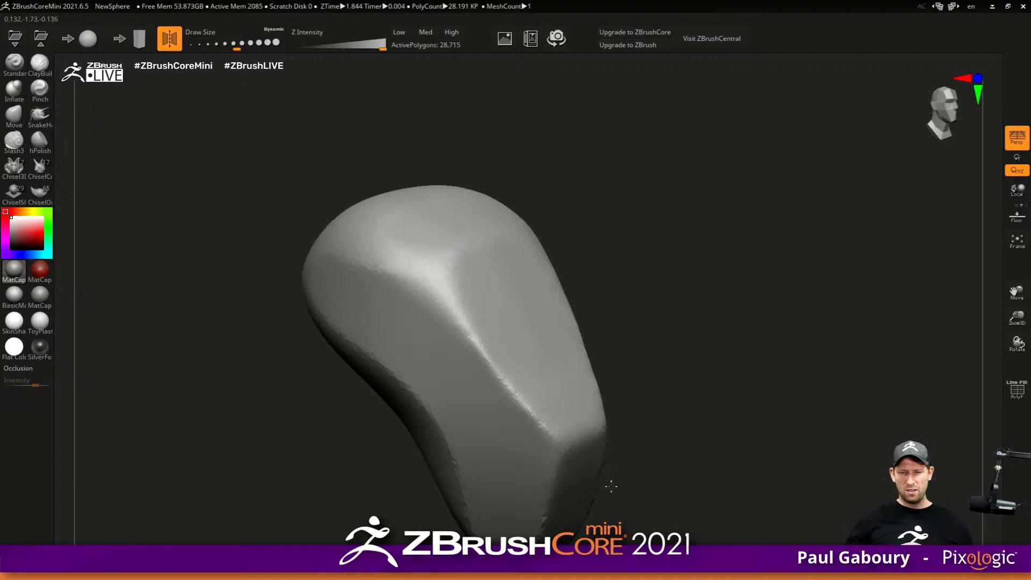
left_click_drag(549, 526, 561, 317, "shift")
mouse_move(492, 360)
right_mouse_down("ctrl")
mouse_move(499, 370)
mouse_move(472, 365)
mouse_move(537, 374)
mouse_move(519, 344)
right_mouse_up("ctrl")
right_click_drag(518, 343, 544, 351, "ctrl")
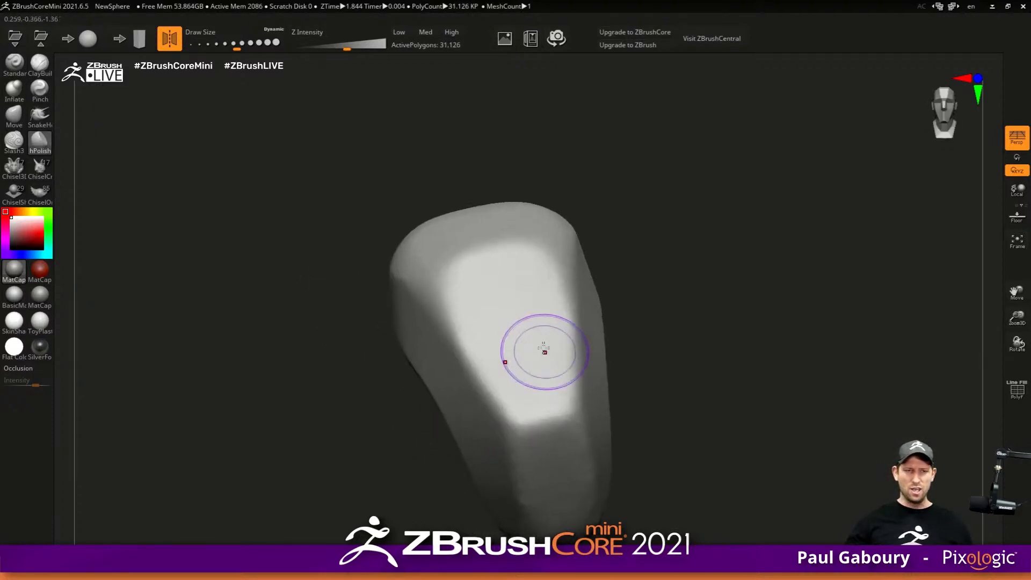
- Carve a mirrored pair of round eye sockets beside the brow corners with the Chisel brush's Sphere1 shape and smooth them
left_click(21, 200)
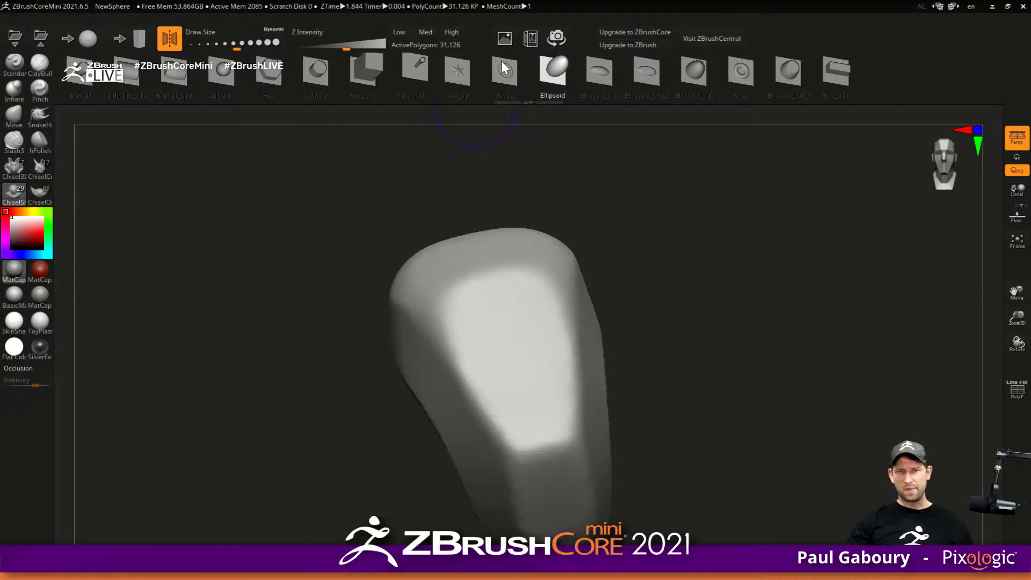
left_click(217, 81)
right_click_drag(509, 387, 558, 389)
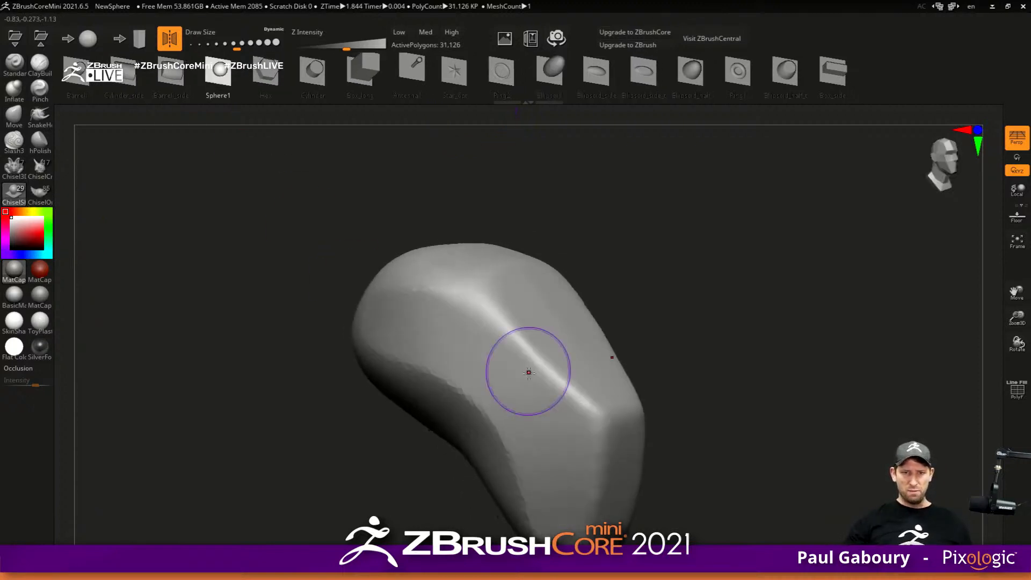
mouse_move(559, 424)
left_mouse_down()
mouse_move(604, 461)
mouse_move(580, 419)
mouse_move(550, 426)
left_mouse_up()
key("ctrl+z")
key("ctrl+z")
key("s")
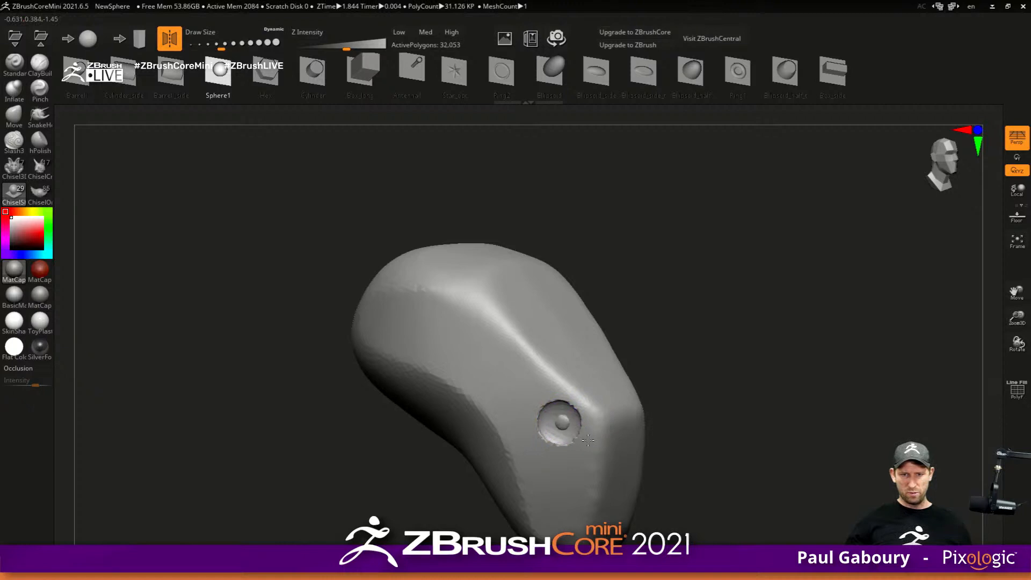
mouse_move(610, 456)
left_mouse_down("shift")
mouse_move(548, 414)
mouse_move(580, 424)
left_mouse_up("shift")
mouse_move(580, 424)
right_mouse_down("ctrl")
mouse_move(585, 408)
mouse_move(575, 433)
mouse_move(585, 416)
right_mouse_up("ctrl")
mouse_move(517, 389)
right_mouse_down("ctrl")
mouse_move(531, 370)
mouse_move(539, 412)
right_mouse_up("ctrl")
- Stamp a raised ring around each eye with the Ring2 chisel shape at Z Intensity 100
left_click(508, 74)
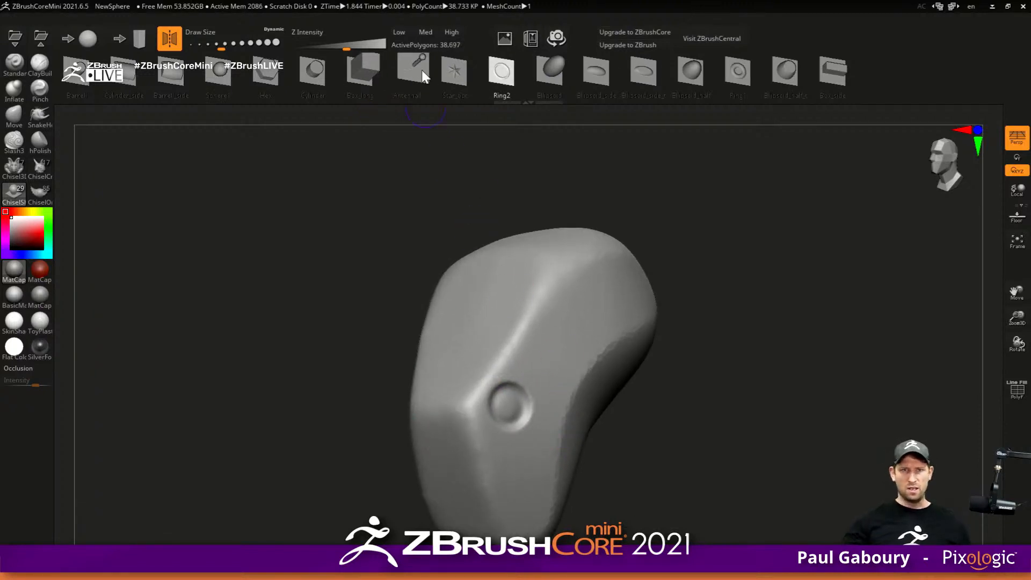
left_click_drag(346, 47, 385, 46)
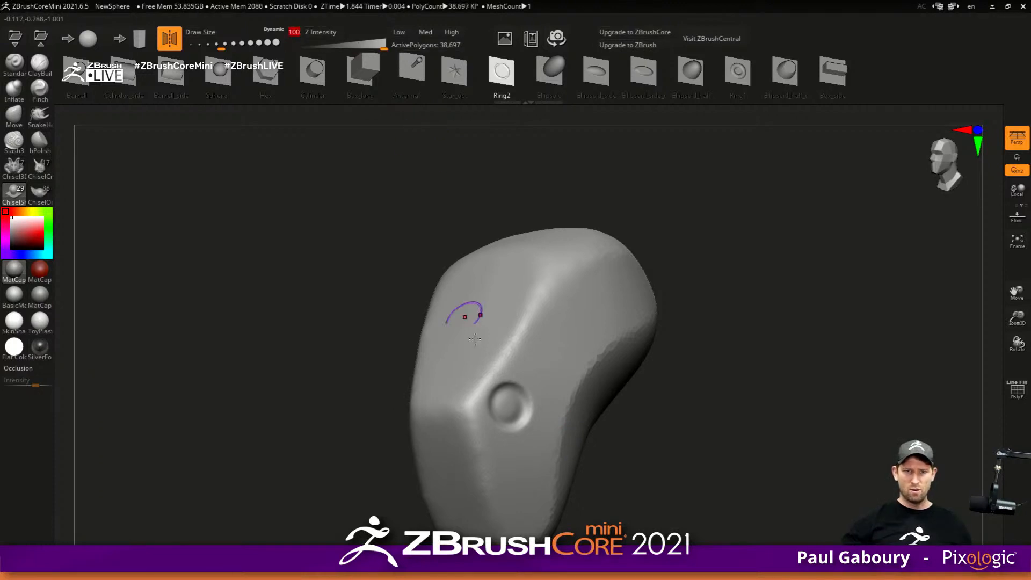
left_click_drag(514, 408, 536, 422)
right_click_drag(562, 440, 580, 461, "ctrl")
right_click_drag(580, 462, 479, 412)
left_click_drag(474, 414, 499, 427)
mouse_move(591, 467)
right_mouse_down()
mouse_move(557, 450)
mouse_move(582, 451)
mouse_move(529, 409)
mouse_move(450, 317)
right_mouse_up()
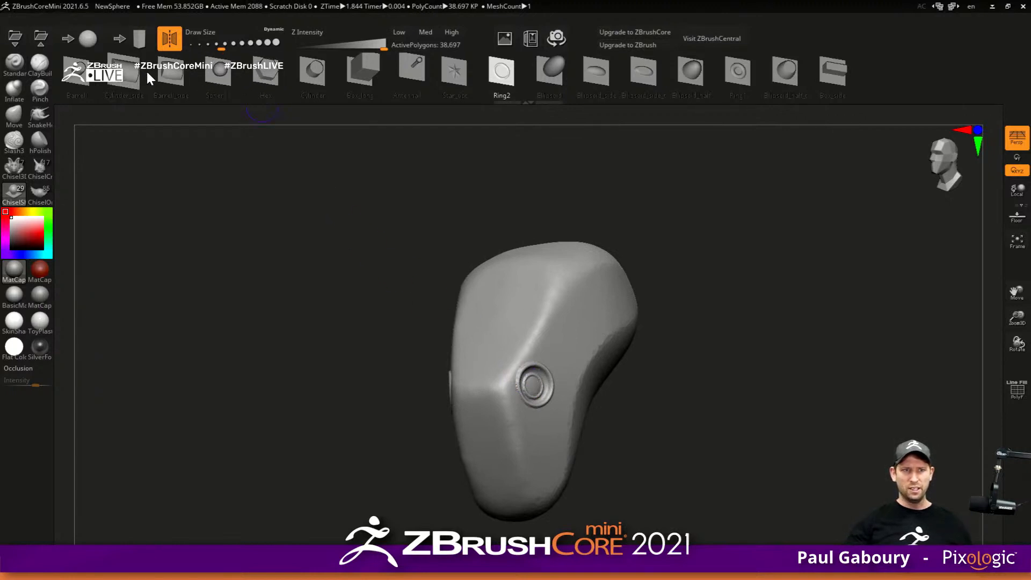
- Try to carve a pair of nostrils in the front of the face with the Sphere1 chisel shape
left_click_drag(151, 74, 285, 65)
right_click_drag(549, 443, 612, 343, "ctrl")
mouse_move(592, 329)
left_mouse_down()
mouse_move(578, 342)
mouse_move(566, 327)
mouse_move(599, 327)
left_mouse_up()
right_click_drag(616, 362, 606, 344, "ctrl")
mouse_move(606, 343)
right_mouse_down()
mouse_move(554, 392)
mouse_move(604, 396)
right_mouse_up()
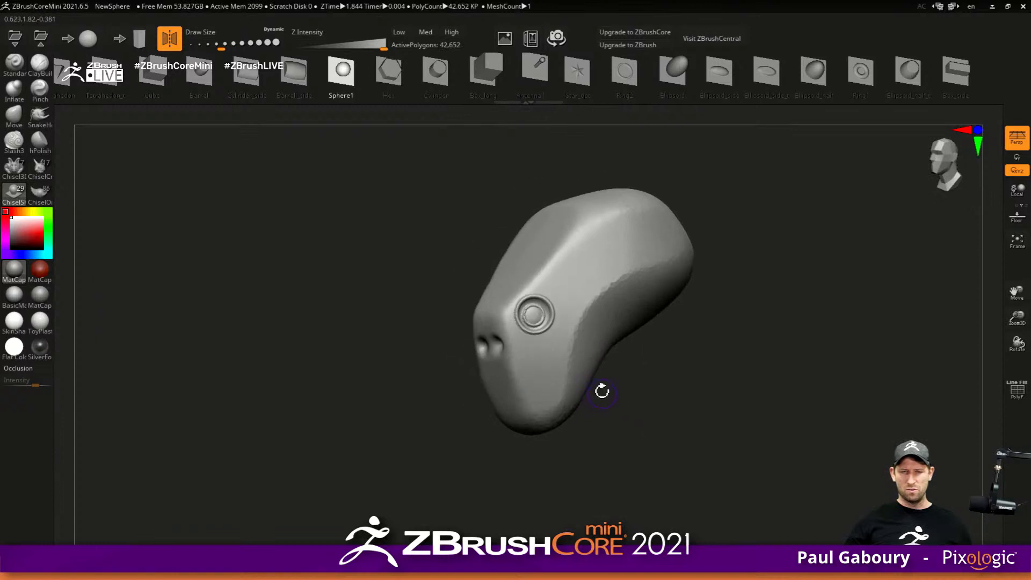
key("ctrl+z")
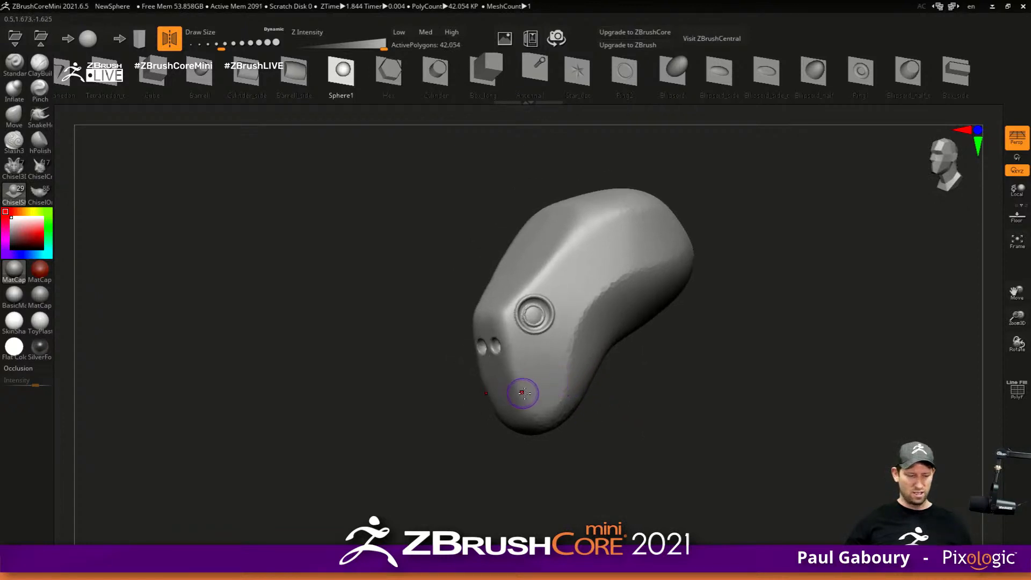
right_click_drag(519, 392, 559, 380, "shift")
key("ctrl+z")
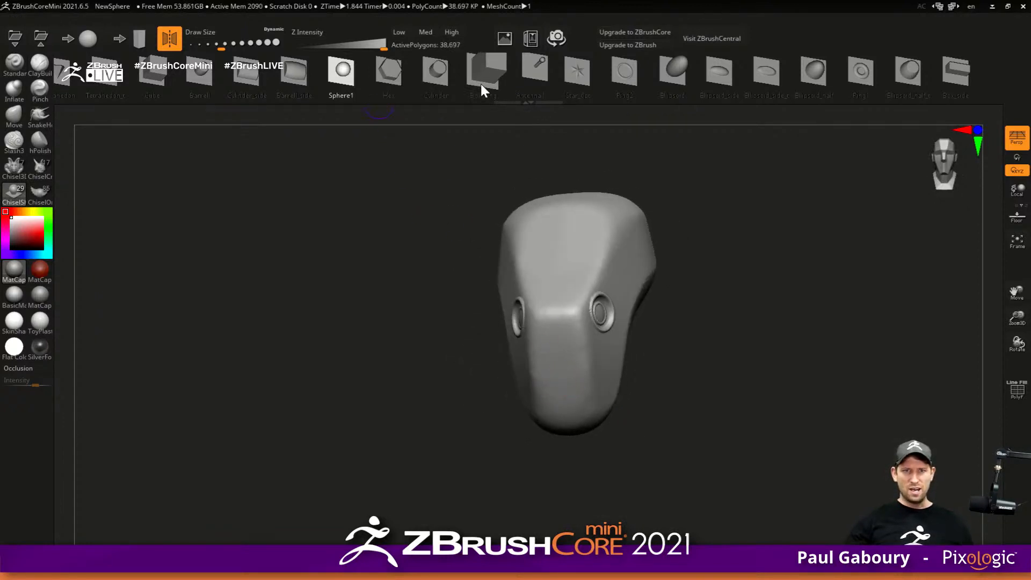
- Carve a rectangular recess into the front of the face between the eyes with the Barrel_side chisel shape
left_click(296, 75)
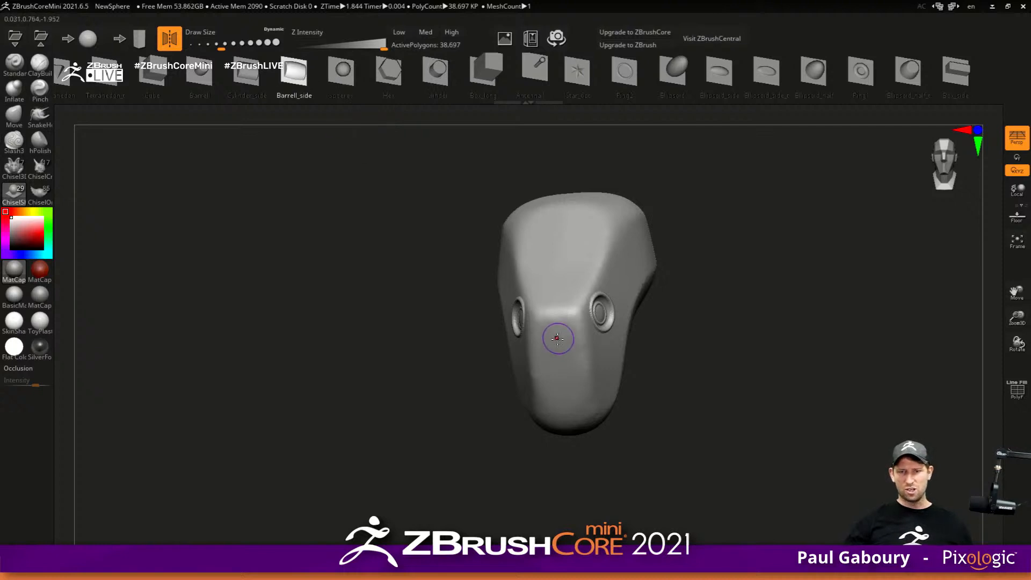
right_click_drag(557, 338, 556, 365, "ctrl")
left_click_drag(548, 381, 573, 403)
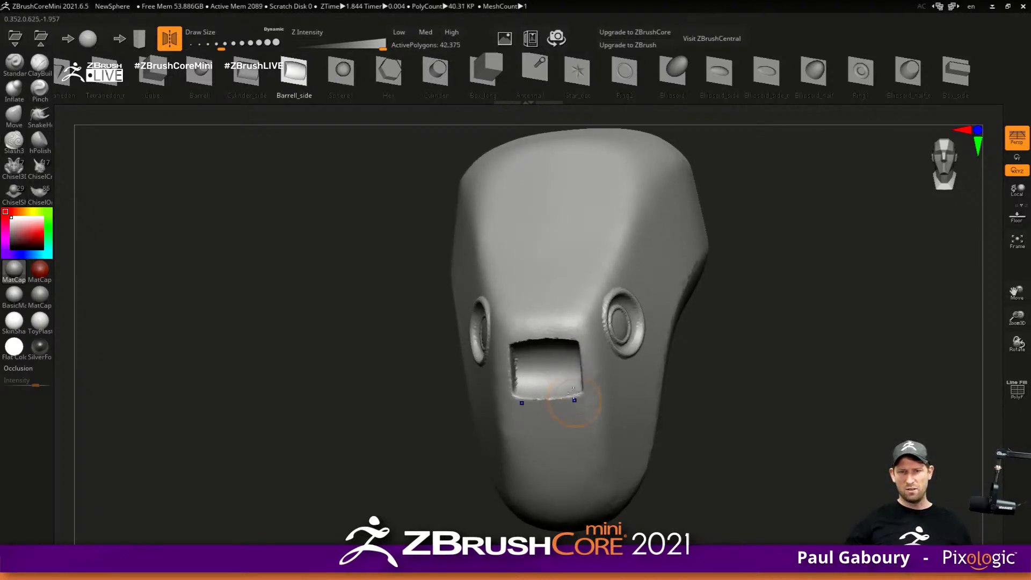
- Turn symmetry off to stamp a Barrel_side panel centred inside the rectangular recess, and turn symmetry back on
right_click_drag(595, 393, 595, 359, "ctrl")
mouse_move(595, 359)
right_mouse_down()
mouse_move(652, 375)
mouse_move(574, 384)
mouse_move(597, 385)
mouse_move(569, 329)
mouse_move(561, 386)
right_mouse_up()
key("x")
mouse_move(563, 390)
left_mouse_down()
mouse_move(563, 436)
mouse_move(587, 425)
mouse_move(575, 367)
mouse_move(559, 413)
left_mouse_up()
key("x")
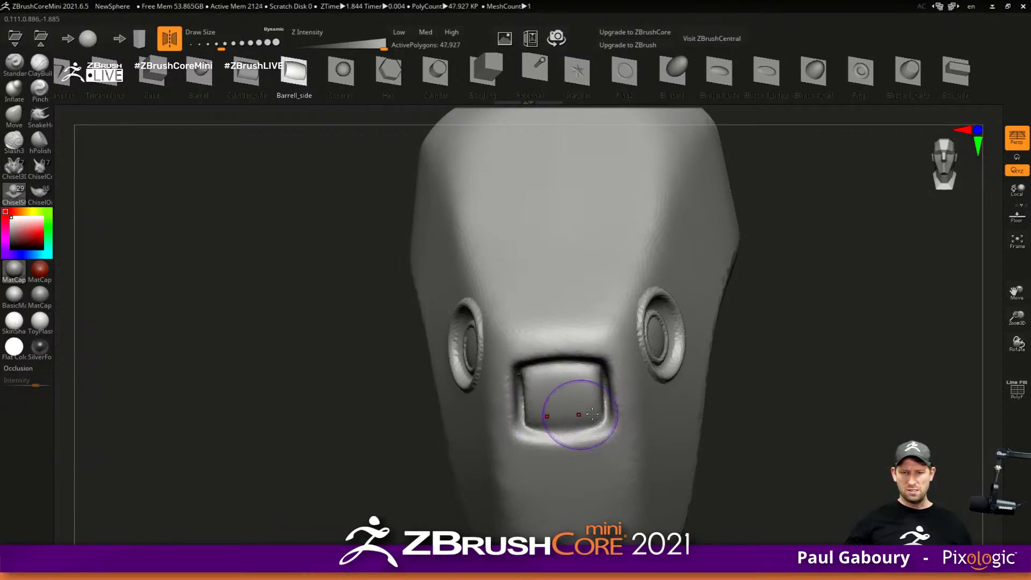
key("f")
- Stamp a mirrored pair of ball-tipped antennae on the upper forehead with the Chisel brush
right_click_drag(532, 387, 684, 364)
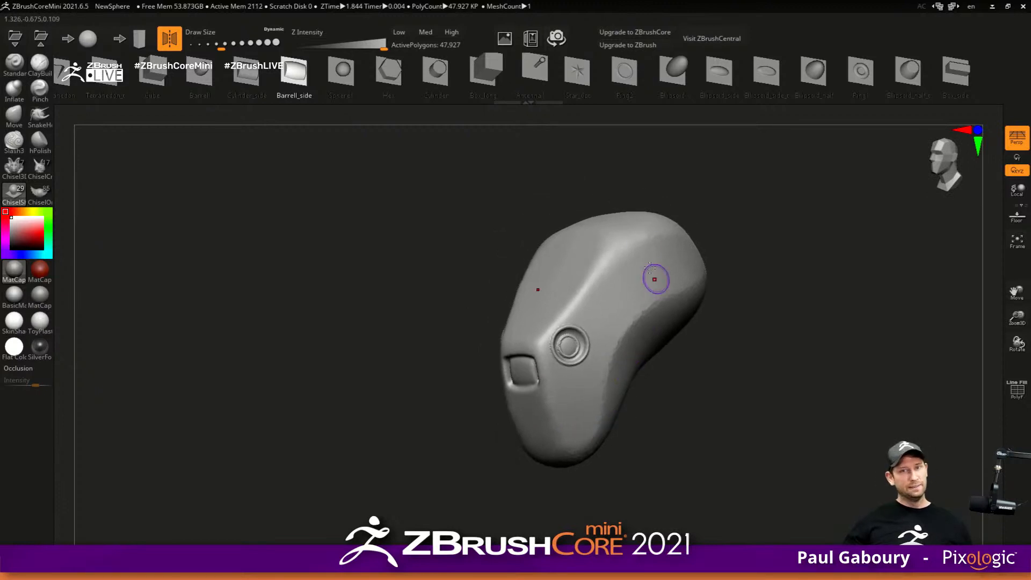
left_click(545, 79)
left_click_drag(606, 247, 623, 293)
mouse_move(623, 293)
right_mouse_down()
mouse_move(692, 292)
mouse_move(637, 284)
mouse_move(610, 309)
mouse_move(550, 325)
right_mouse_up()
- Stamp a large raised oval on each side of the head with the Ellipsoid_side_t chisel shape
left_click(786, 71)
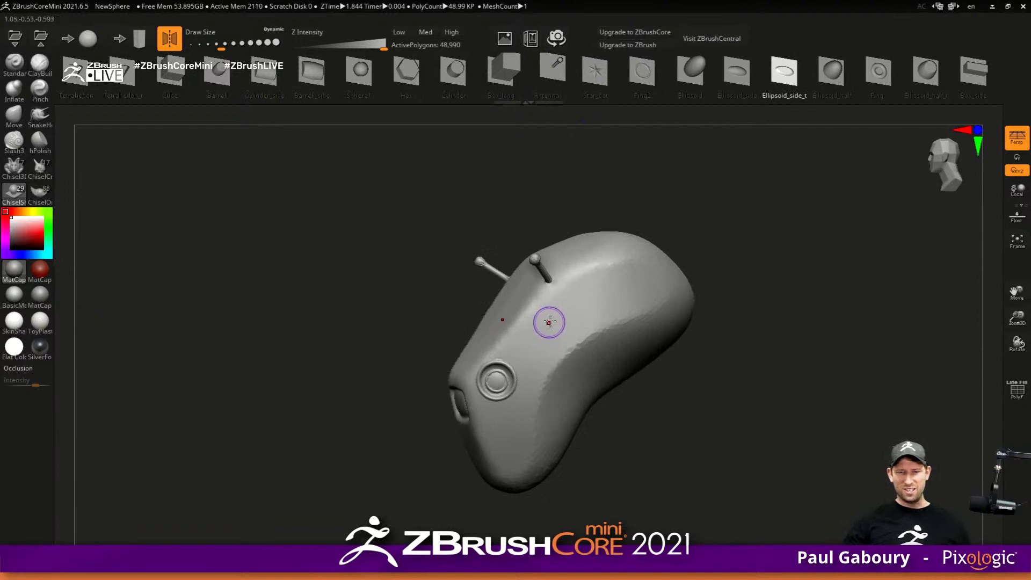
left_click_drag(609, 298, 651, 416)
right_click_drag(603, 377, 651, 297)
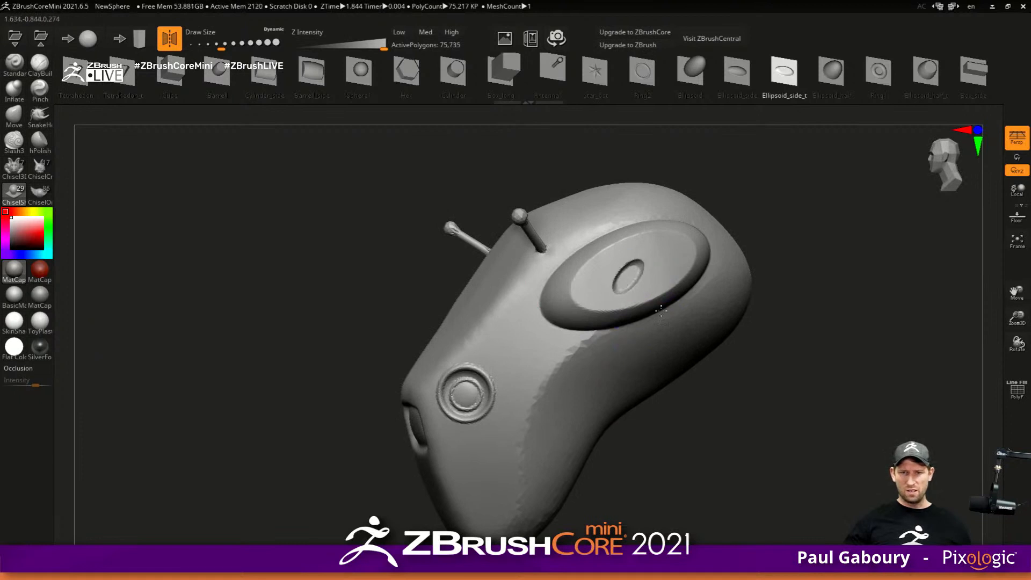
- Sink a smaller Ellipsoid_side_t oval into each raised side oval and add a raised oval at its centre
left_click_drag(641, 276, 657, 314)
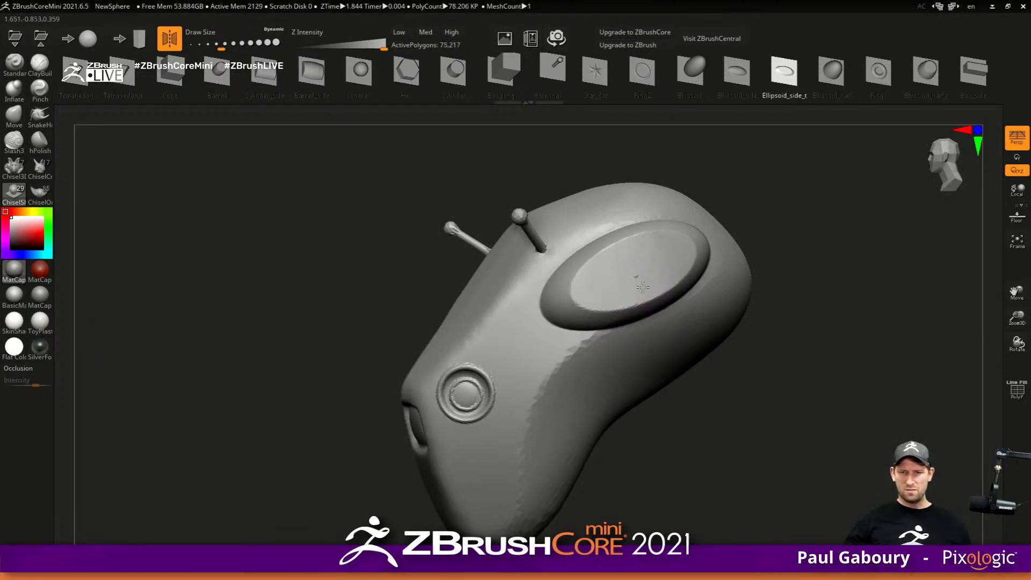
key("ctrl+z")
left_click_drag(638, 271, 666, 347, "alt")
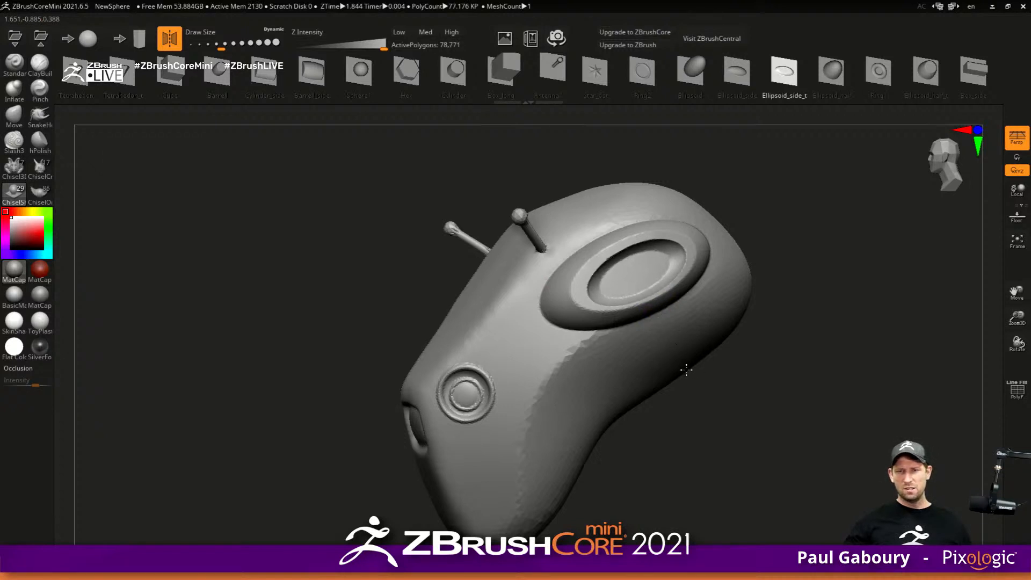
mouse_move(656, 351)
right_mouse_down()
mouse_move(681, 349)
mouse_move(654, 371)
mouse_move(645, 360)
right_mouse_up()
left_click_drag(639, 280, 667, 345)
right_click_drag(667, 345, 624, 354)
- Try to stamp the Tetrahedon_t chisel shape onto the head
left_click(132, 75)
mouse_move(563, 330)
right_mouse_down("ctrl")
mouse_move(568, 379)
mouse_move(565, 292)
right_mouse_up("ctrl")
left_click_drag(566, 292, 619, 371)
right_click_drag(621, 394, 623, 371, "ctrl")
right_click_drag(623, 370, 637, 423)
key("ctrl+z")
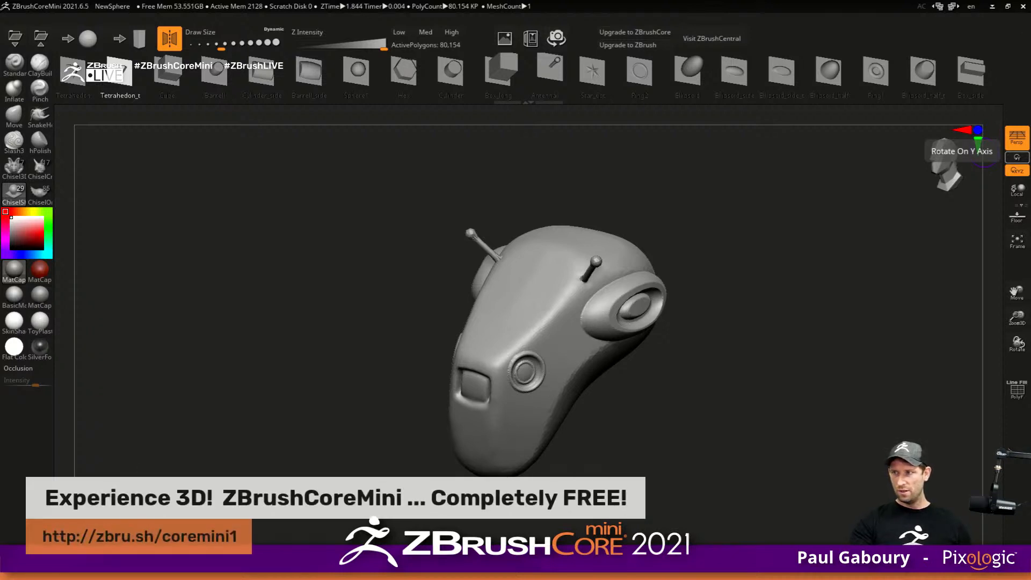
- Switch to the ZBrushCentral browser window to view its front page, and minimize it to return to ZBrushCoreMini
key("alt+Tab")
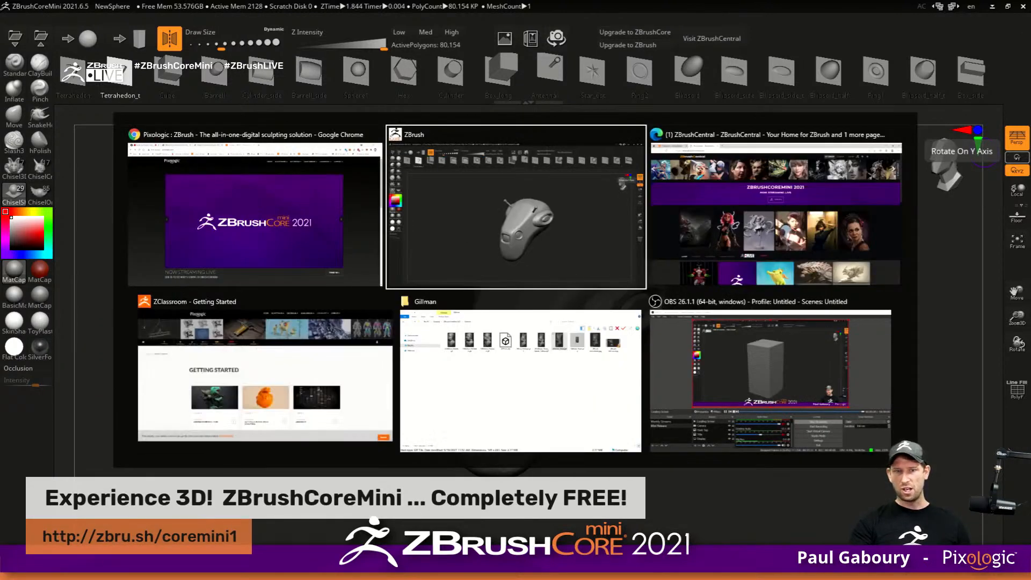
key("alt+Tab")
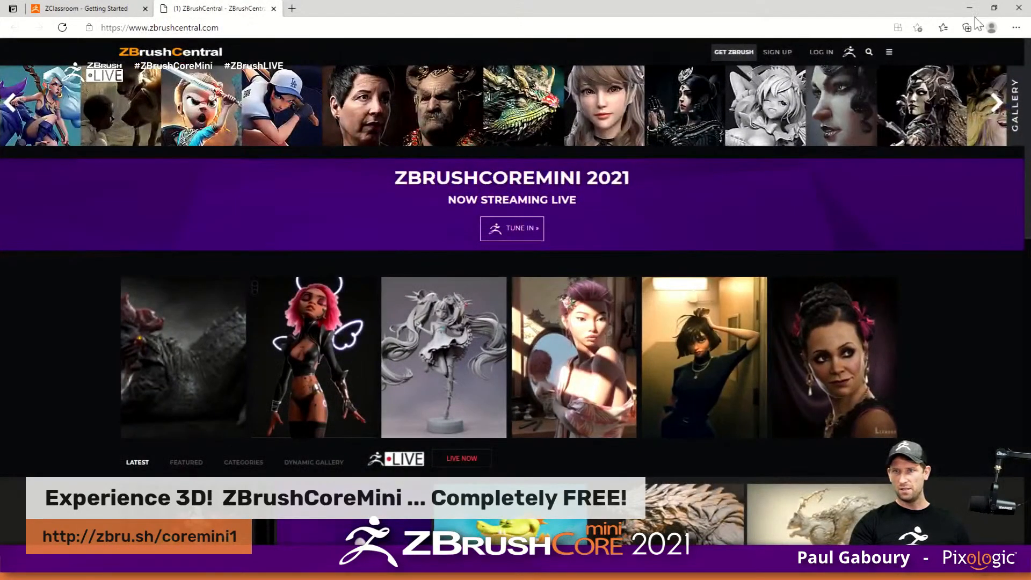
left_click(971, 9)
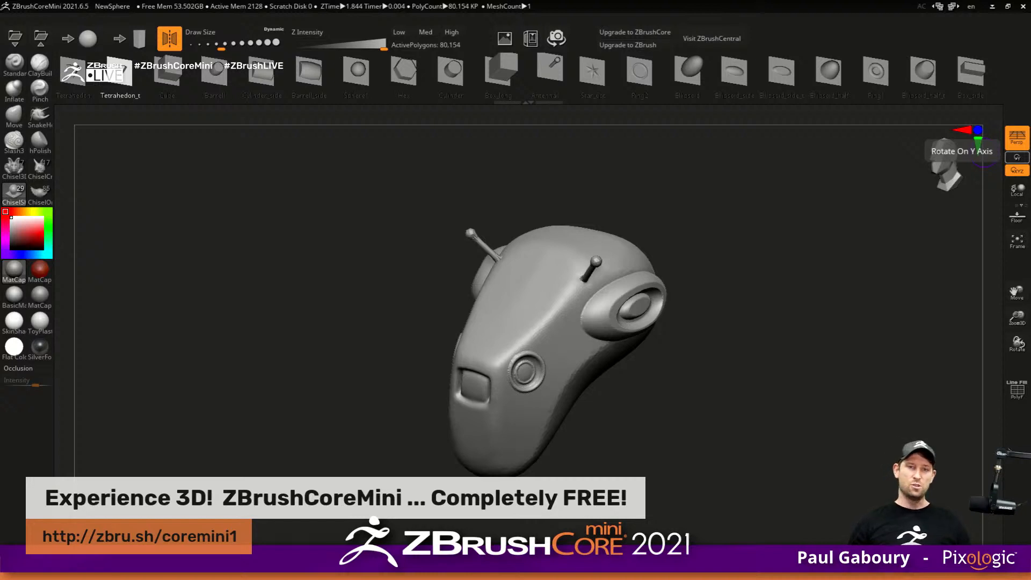
left_click_drag(695, 366, 675, 335, "alt")
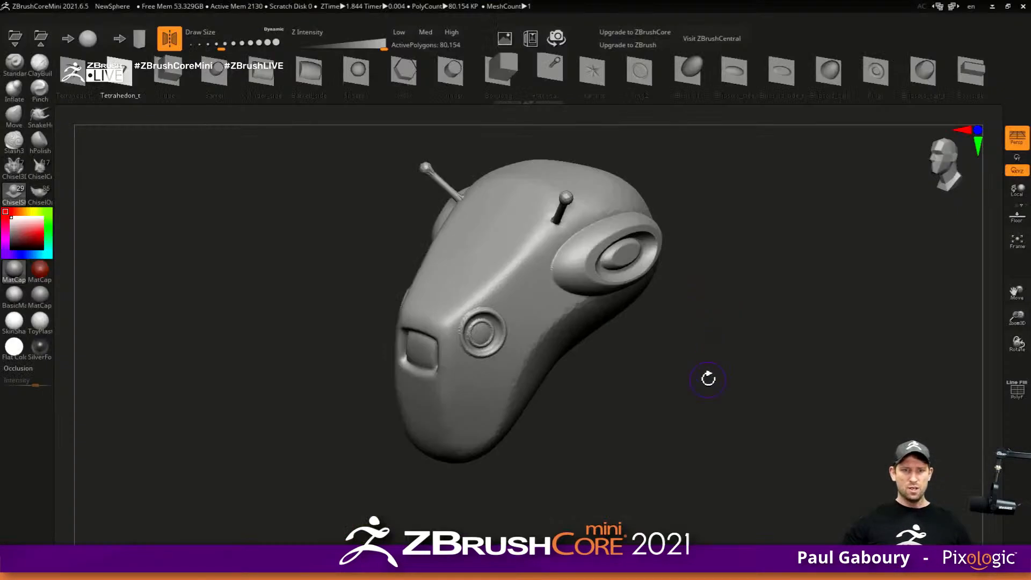
mouse_move(709, 377)
left_mouse_down()
mouse_move(718, 361)
mouse_move(697, 369)
mouse_move(715, 391)
mouse_move(743, 398)
mouse_move(732, 405)
mouse_move(742, 382)
mouse_move(732, 382)
mouse_move(750, 373)
mouse_move(720, 389)
mouse_move(715, 375)
mouse_move(711, 391)
left_mouse_up()
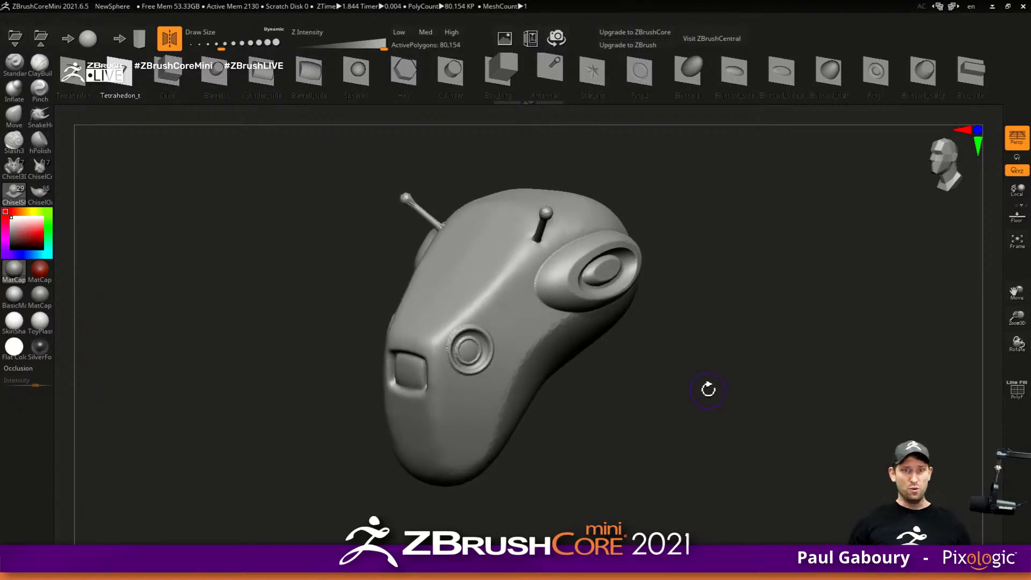